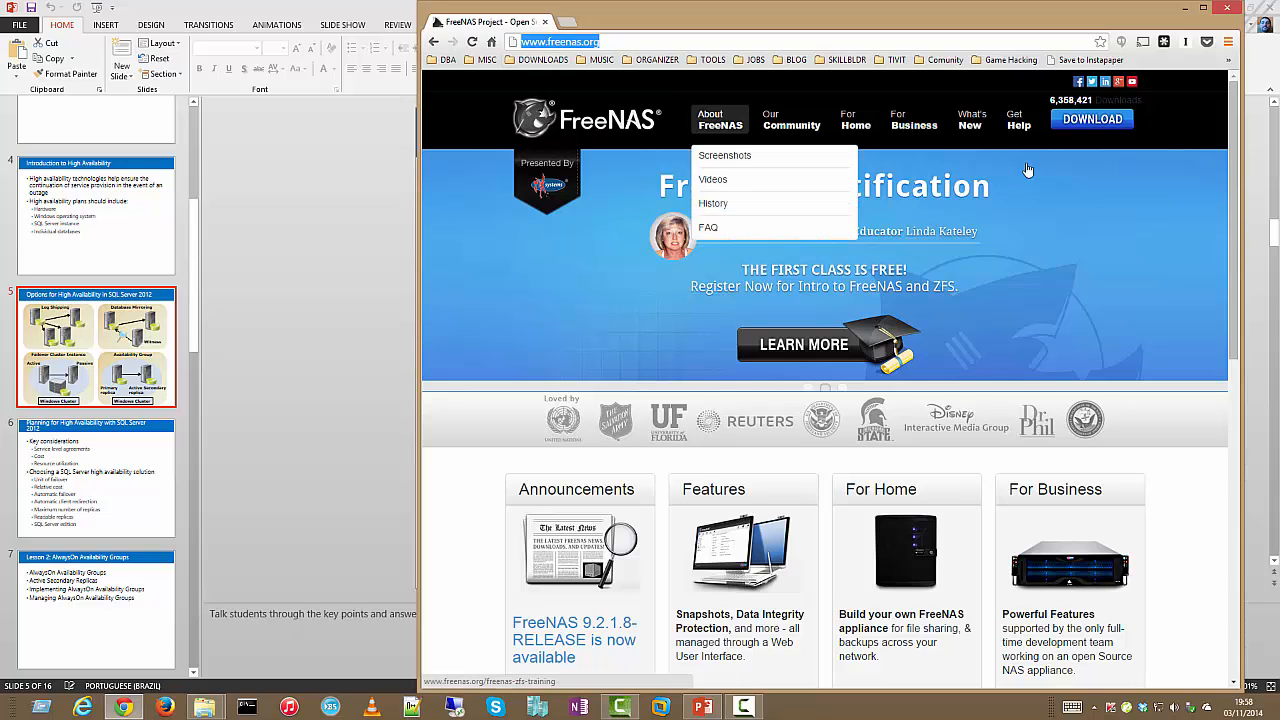
Minimize Chrome's FreeNAS site and bring the NAS installers folder back into view
left_click(1187, 8)
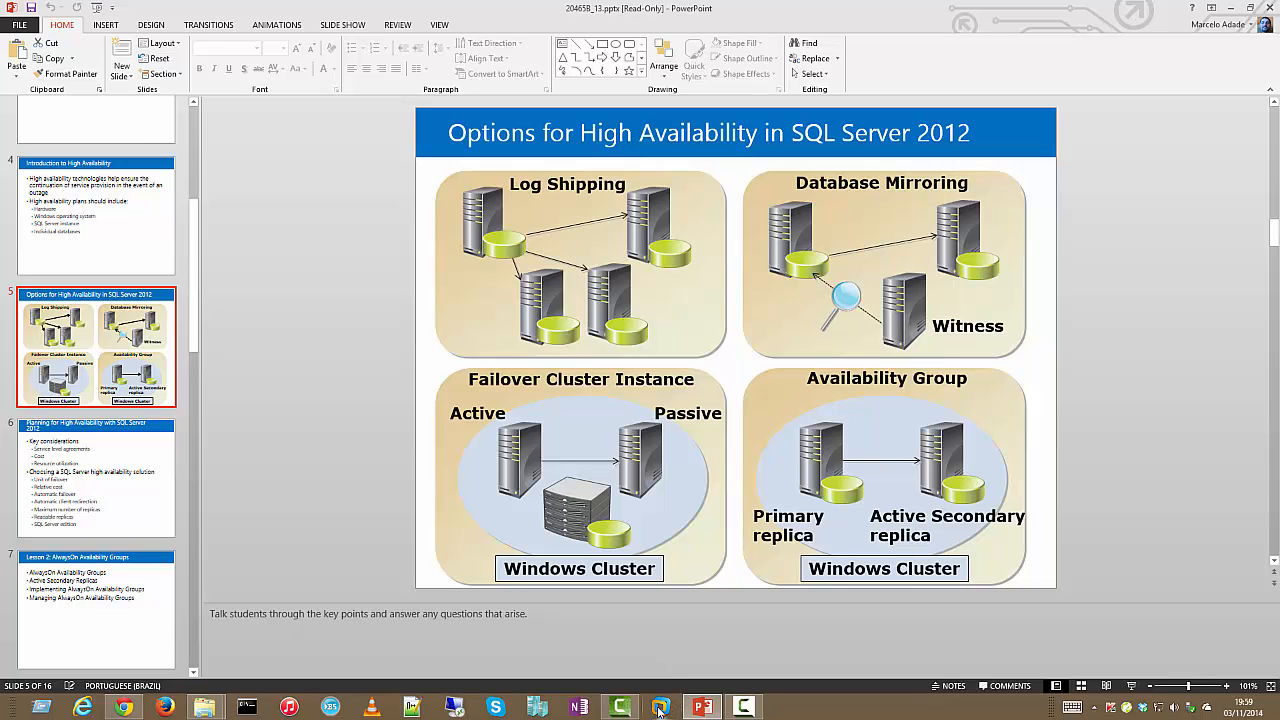
left_click(205, 707)
Move the NAS folder holding the FreeNAS ISO aside and bring up VMware Workstation
left_click(533, 310)
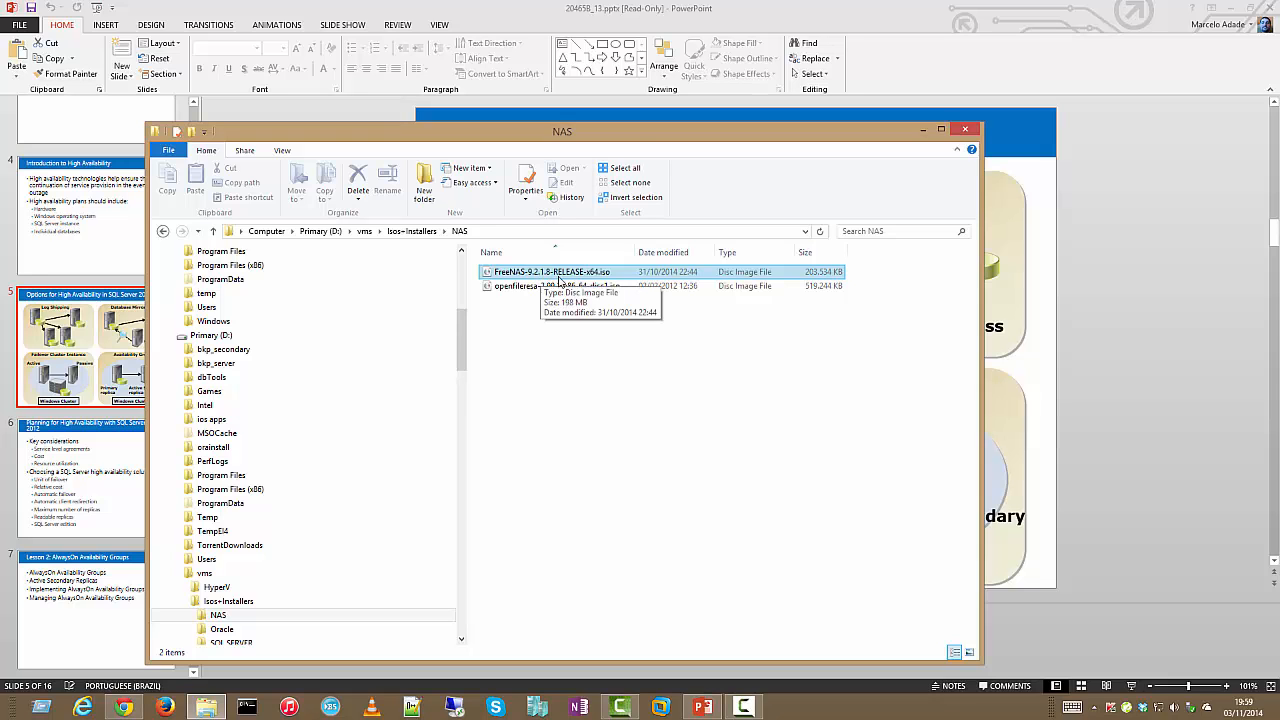
left_click_drag(622, 150, 547, 137)
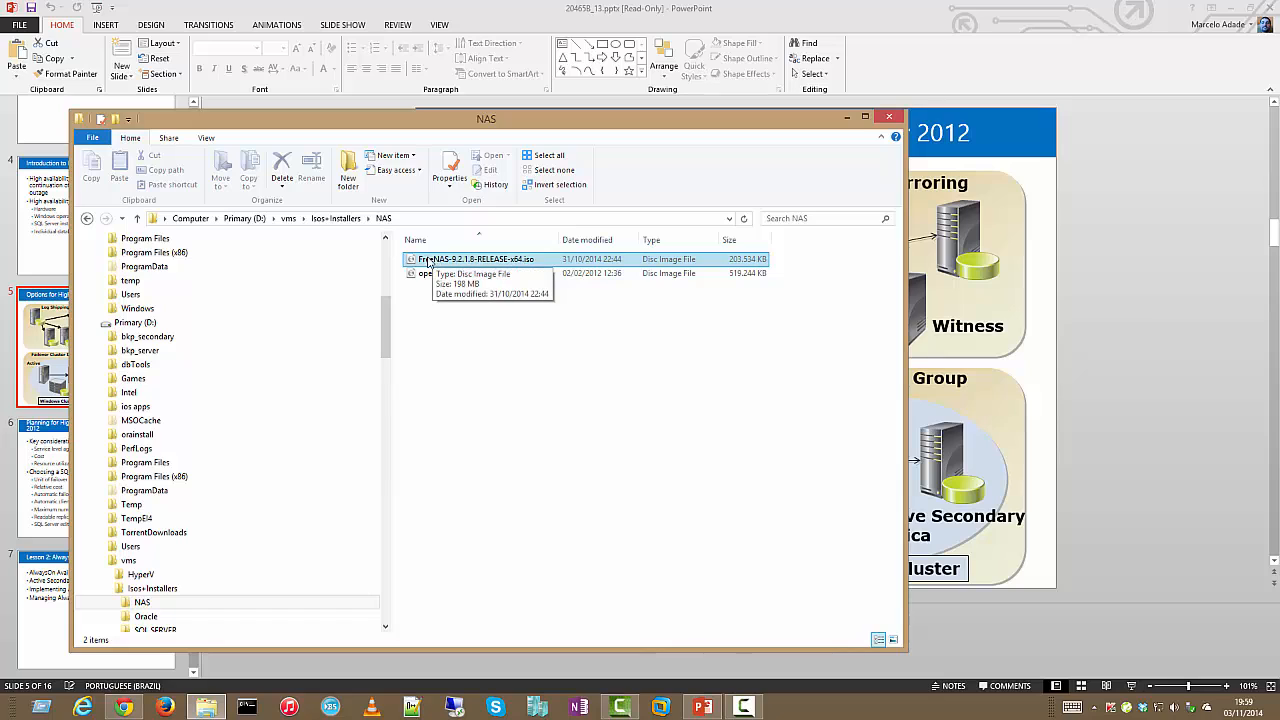
left_click(670, 709)
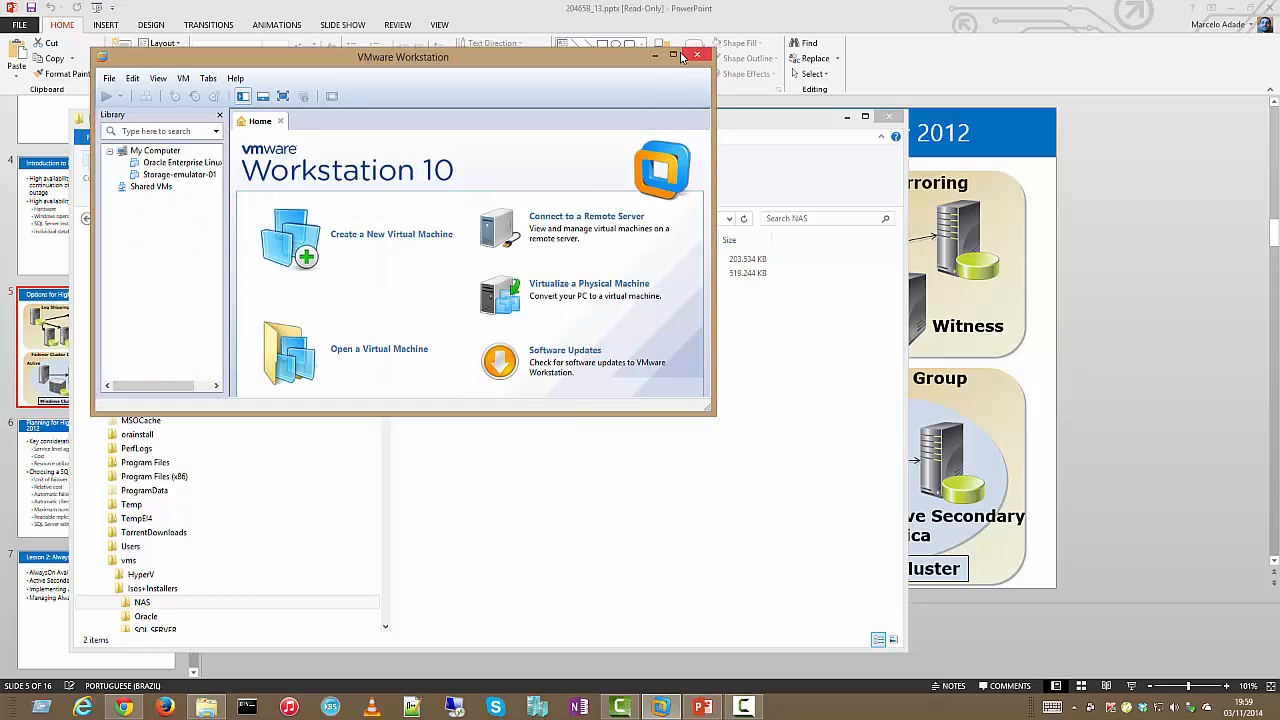
Maximize VMware Workstation, widen the Library pane, and launch the New Virtual Machine Wizard
left_click(677, 56)
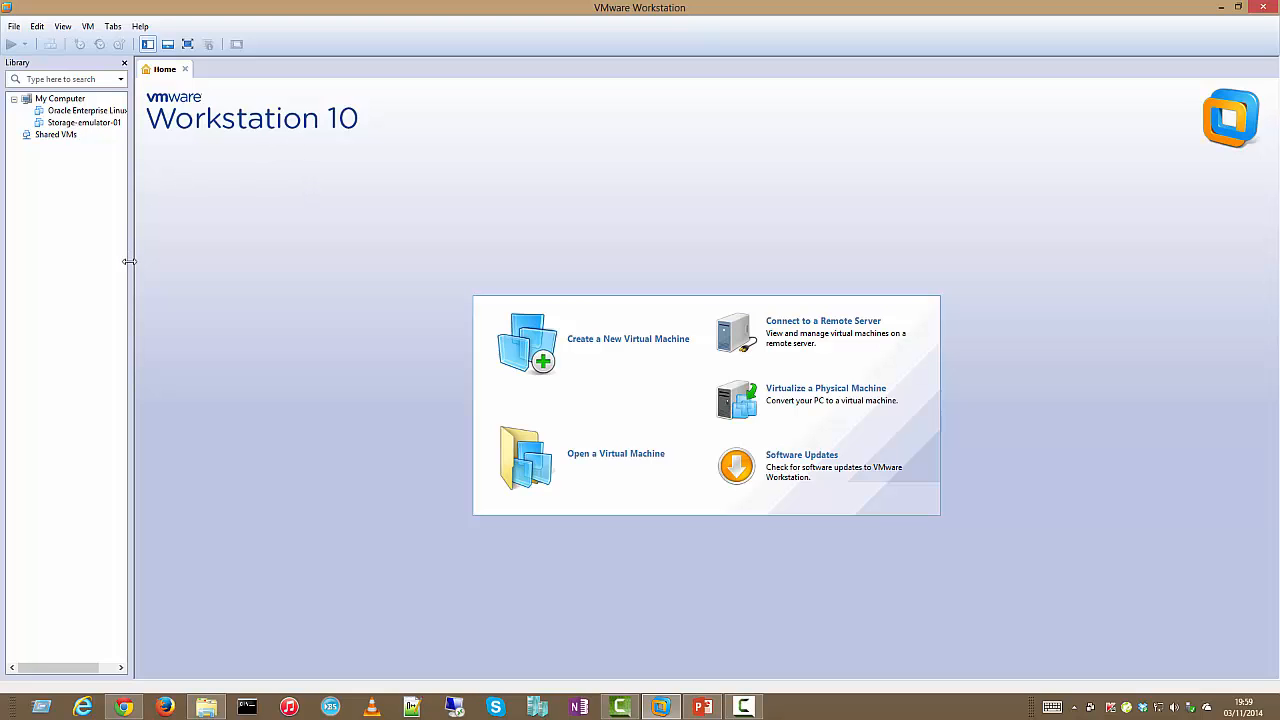
left_click_drag(131, 262, 162, 262)
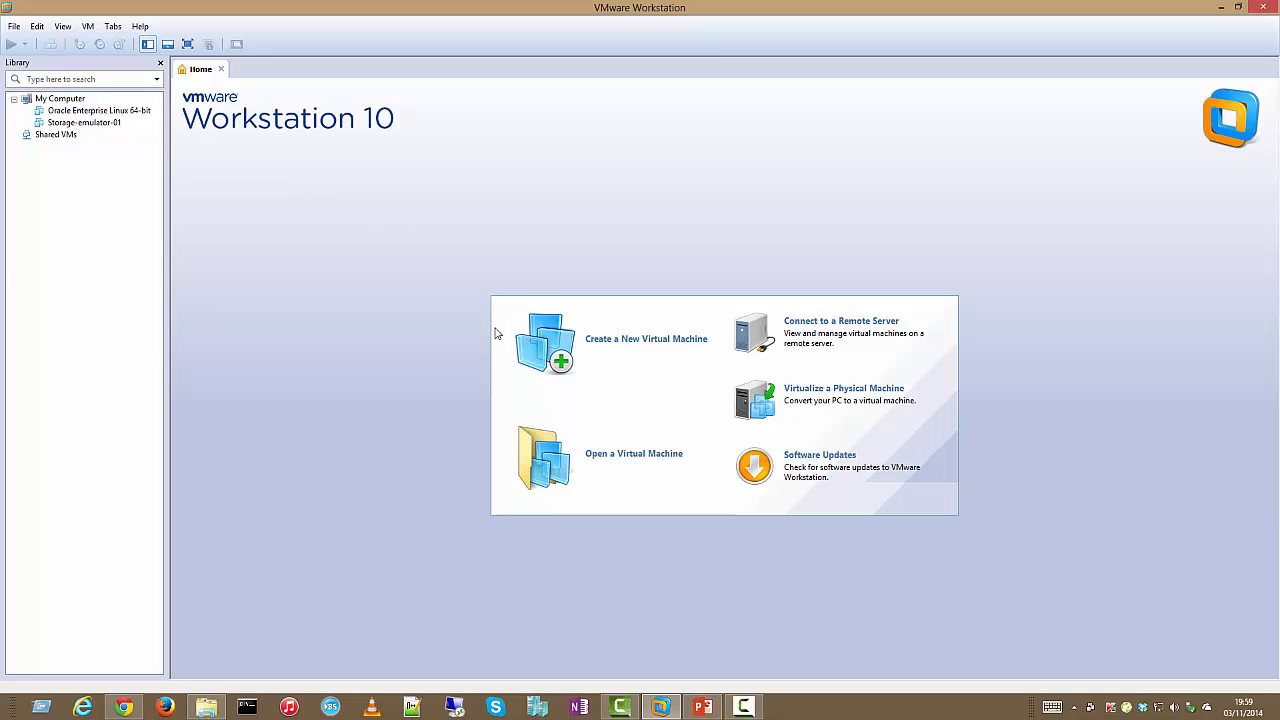
left_click(707, 356)
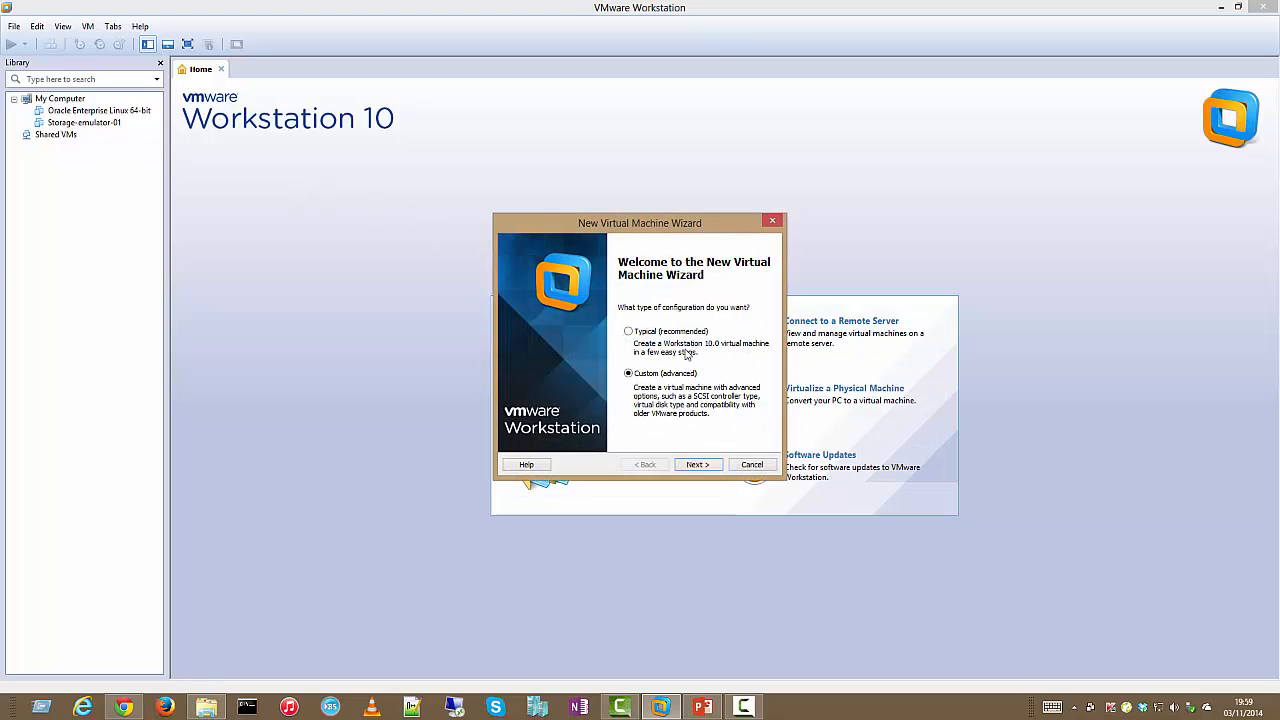
Choose a Custom setup with Workstation 9.0 compatibility and the FreeNAS ISO as installer disc
left_click(696, 464)
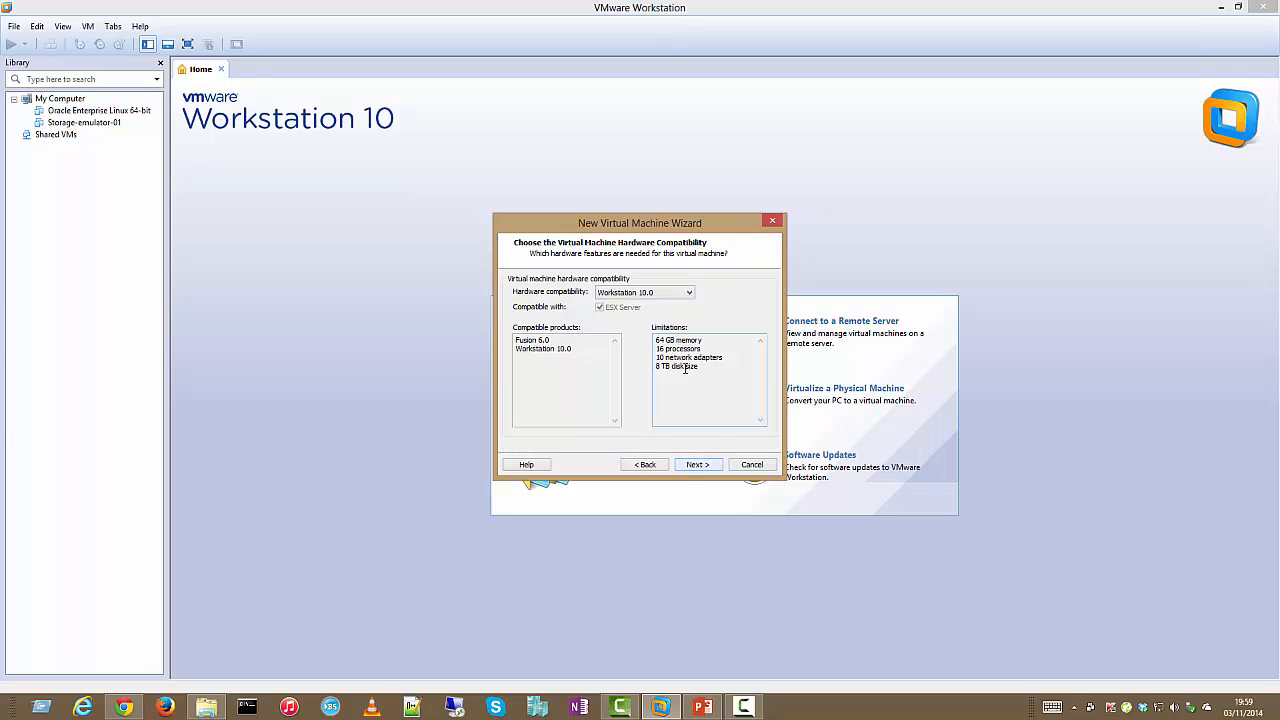
left_click(679, 294)
left_click(677, 312)
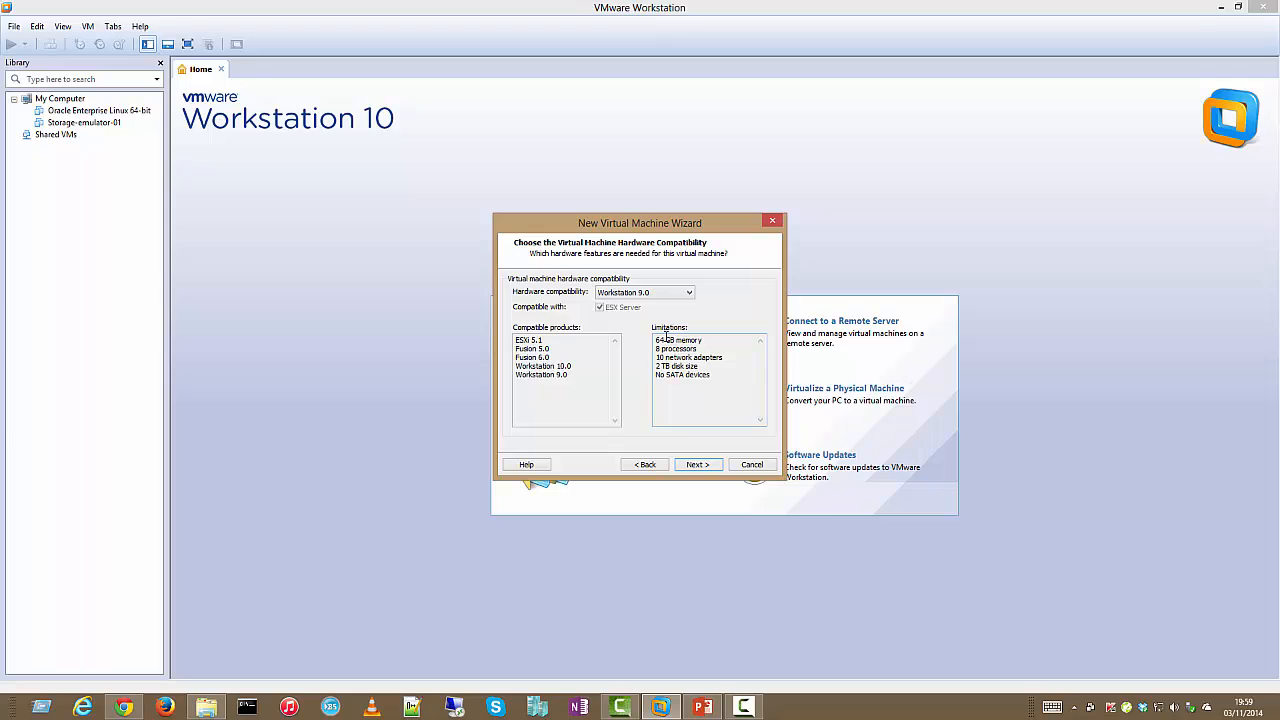
left_click_drag(657, 342, 724, 381)
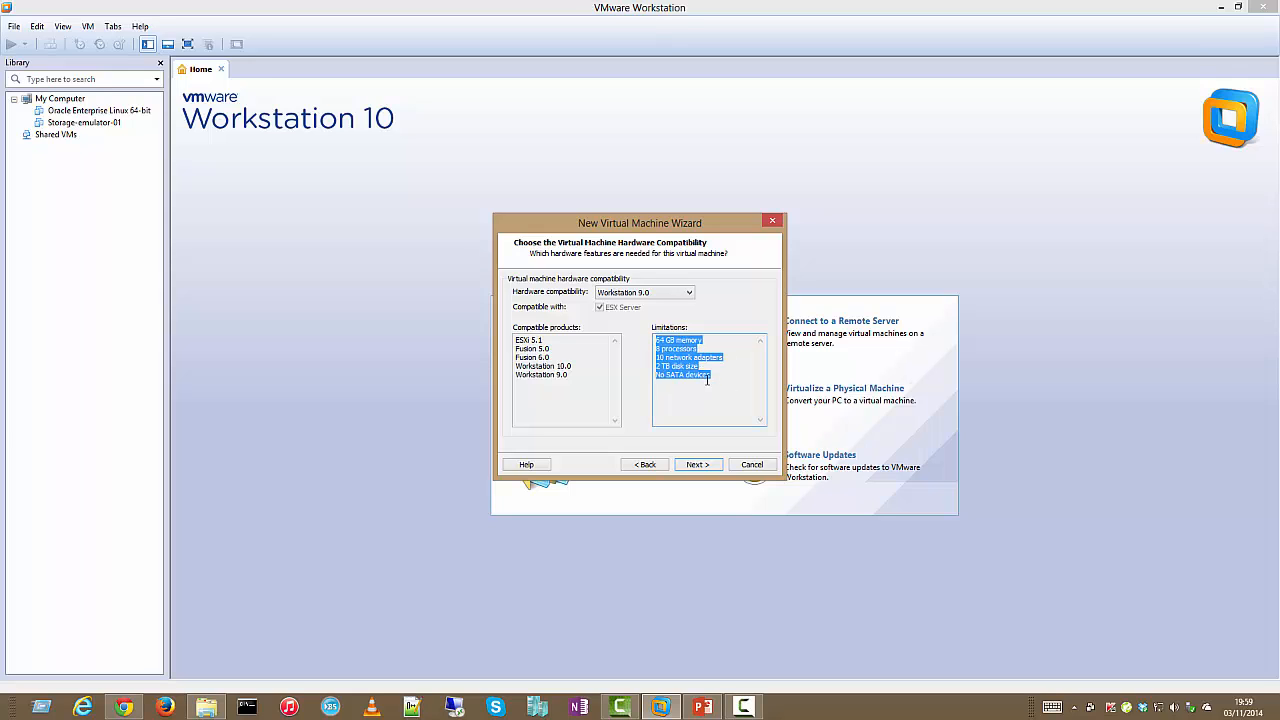
left_click(697, 465)
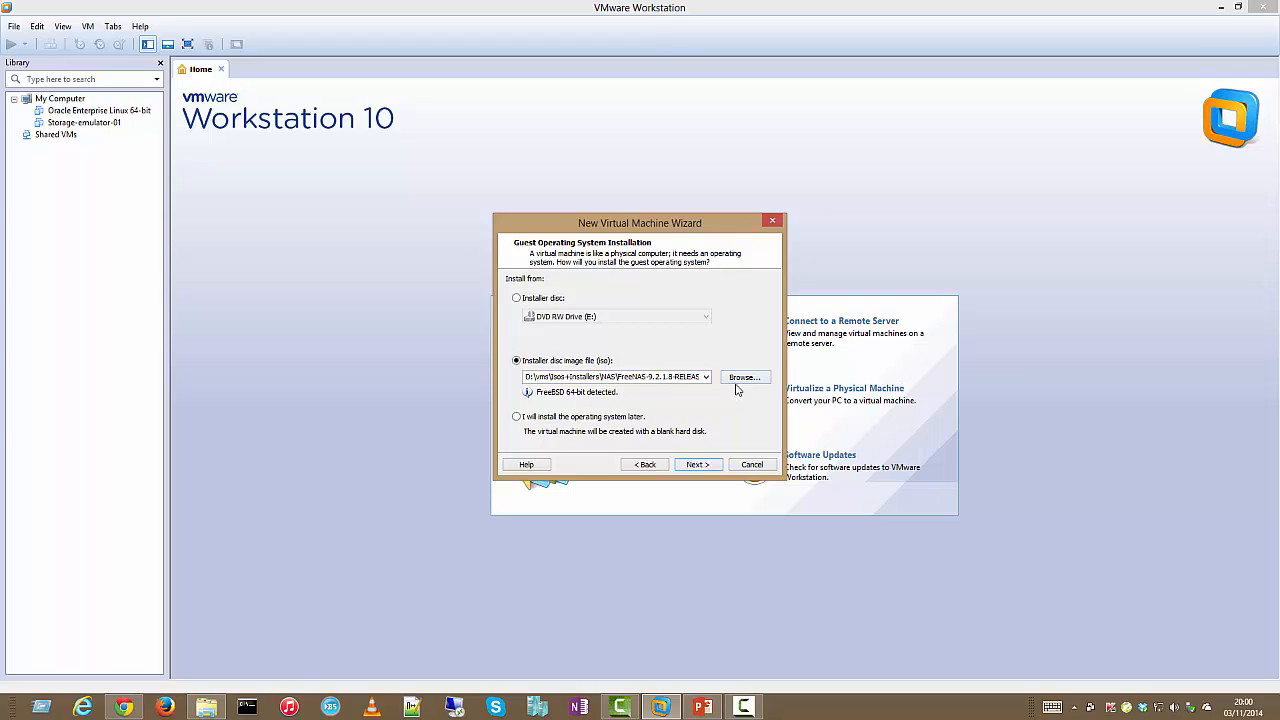
left_click(697, 465)
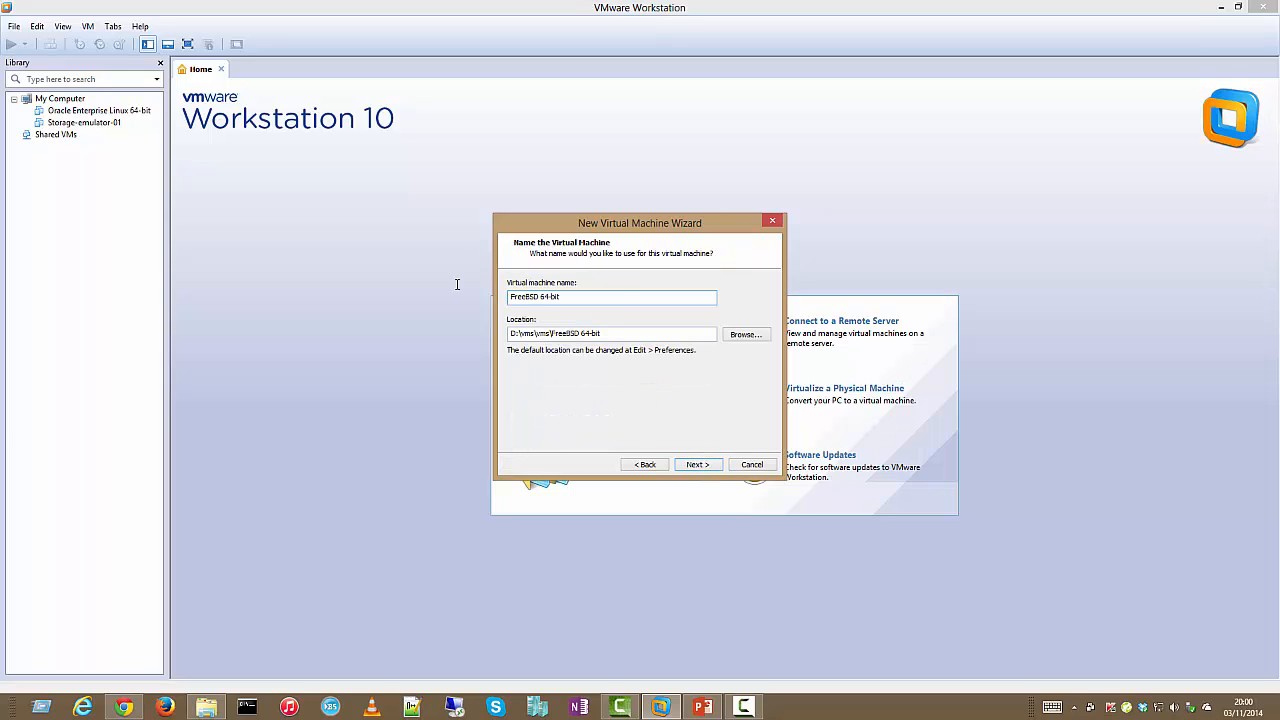
Keep the default name and location, and give the machine 2 processors and 1024 MB memory
left_click(698, 466)
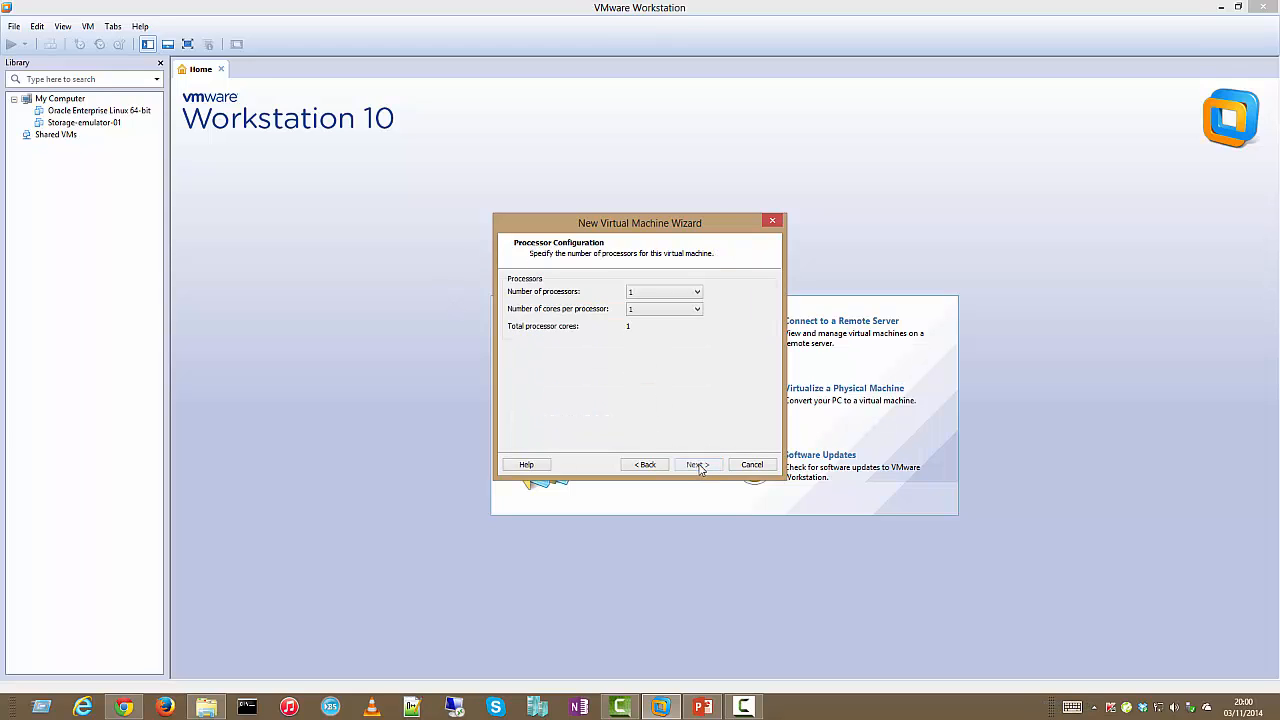
left_click(668, 292)
left_click(673, 318)
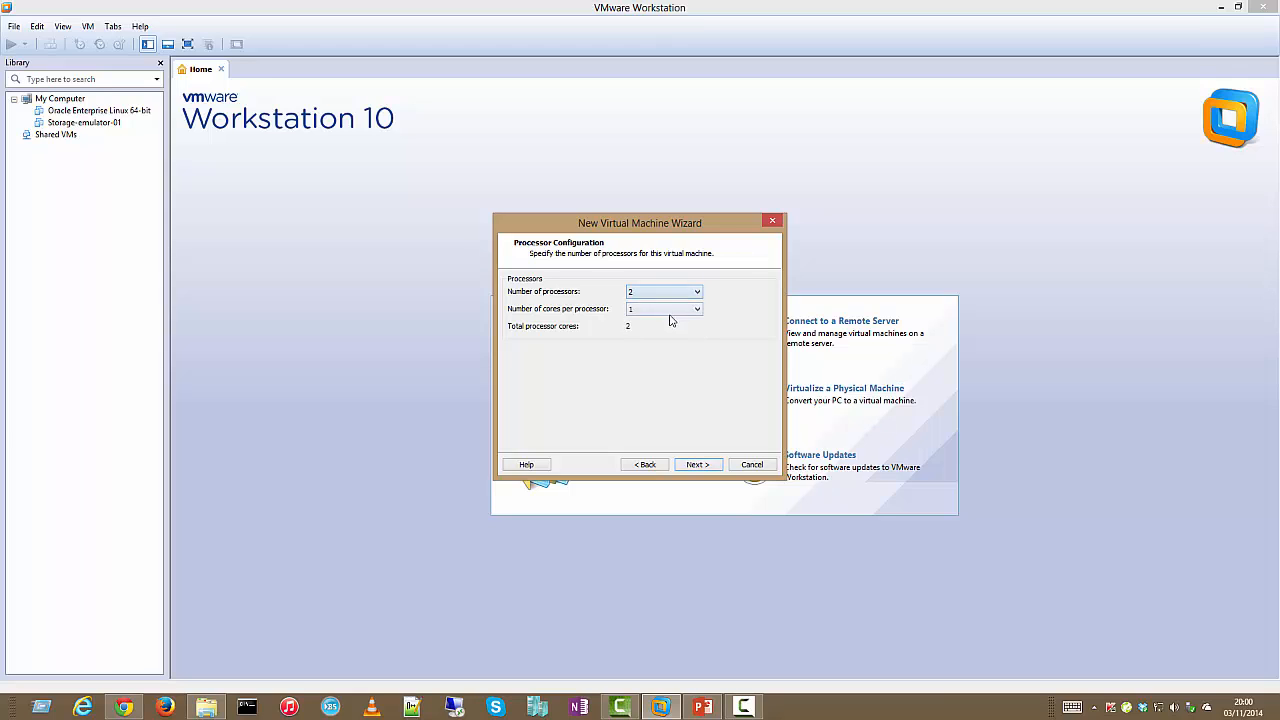
left_click(693, 466)
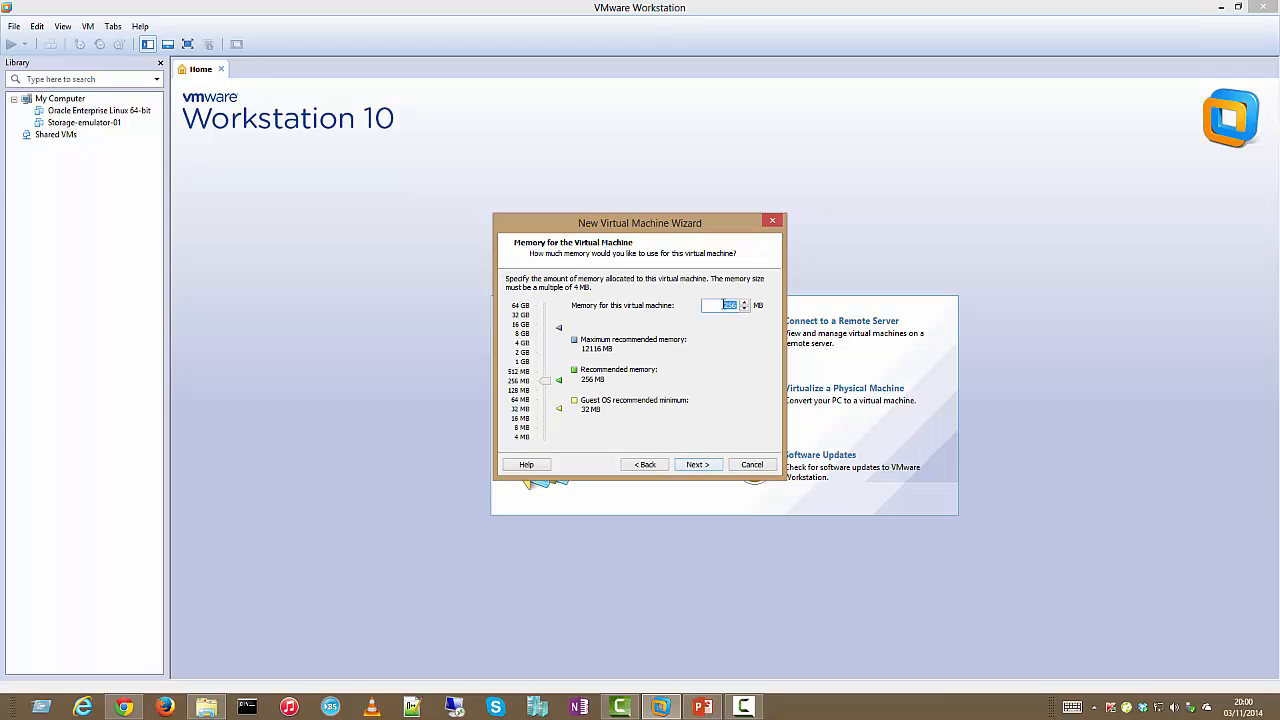
type("1024")
left_click(705, 464)
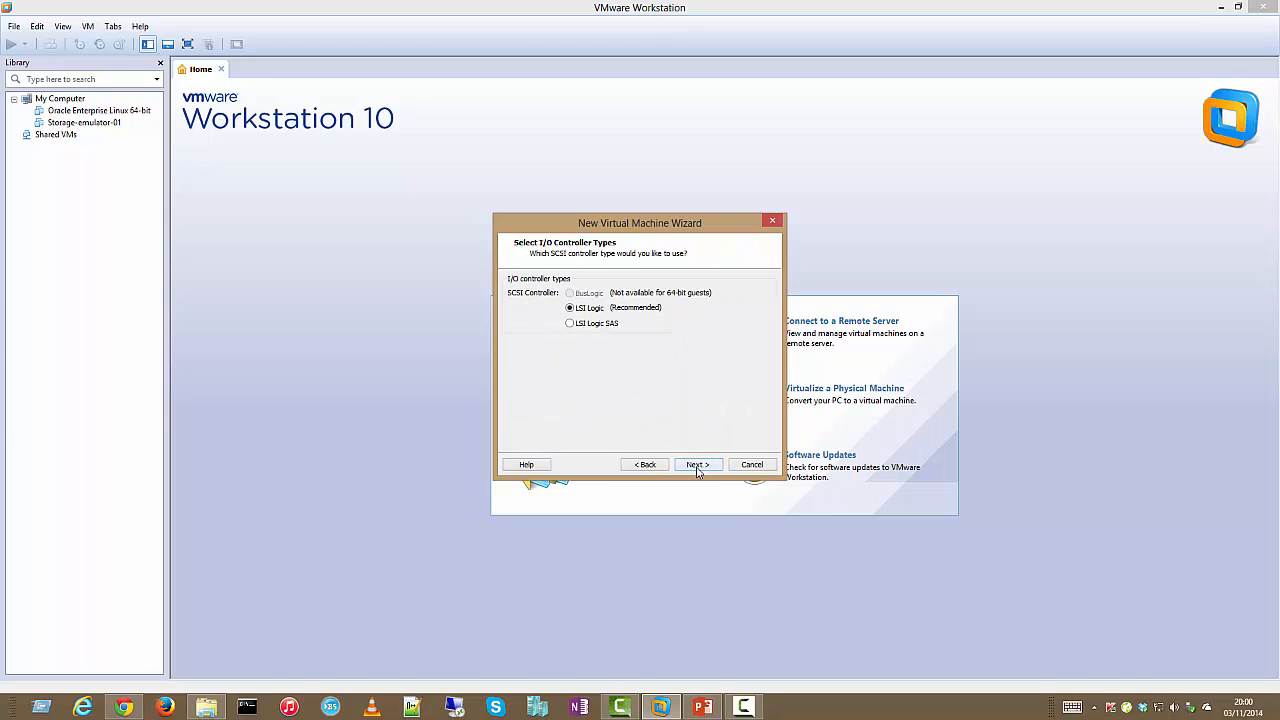
Add a new 5 GB LSI Logic disk stored as a single file and edit its file name
left_click(698, 466)
left_click(701, 466)
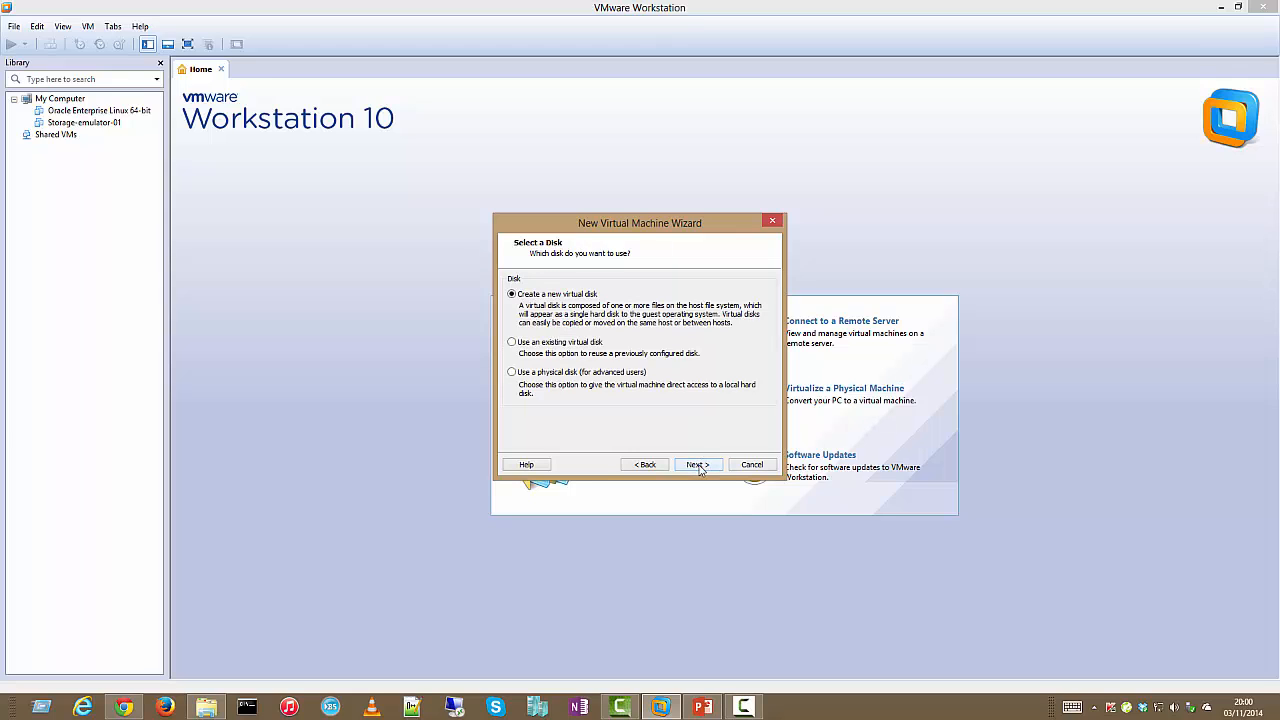
left_click(698, 465)
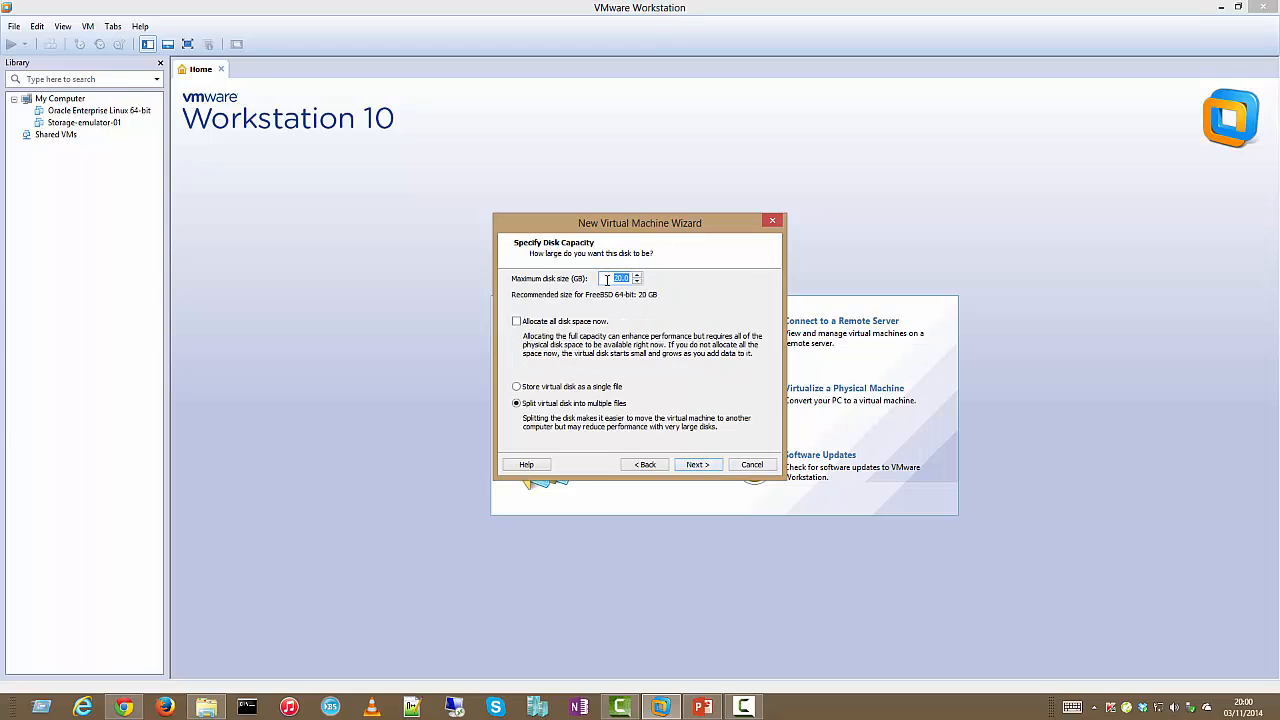
left_click_drag(607, 280, 659, 279)
type("5")
left_click(518, 388)
left_click(697, 465)
left_click(640, 326)
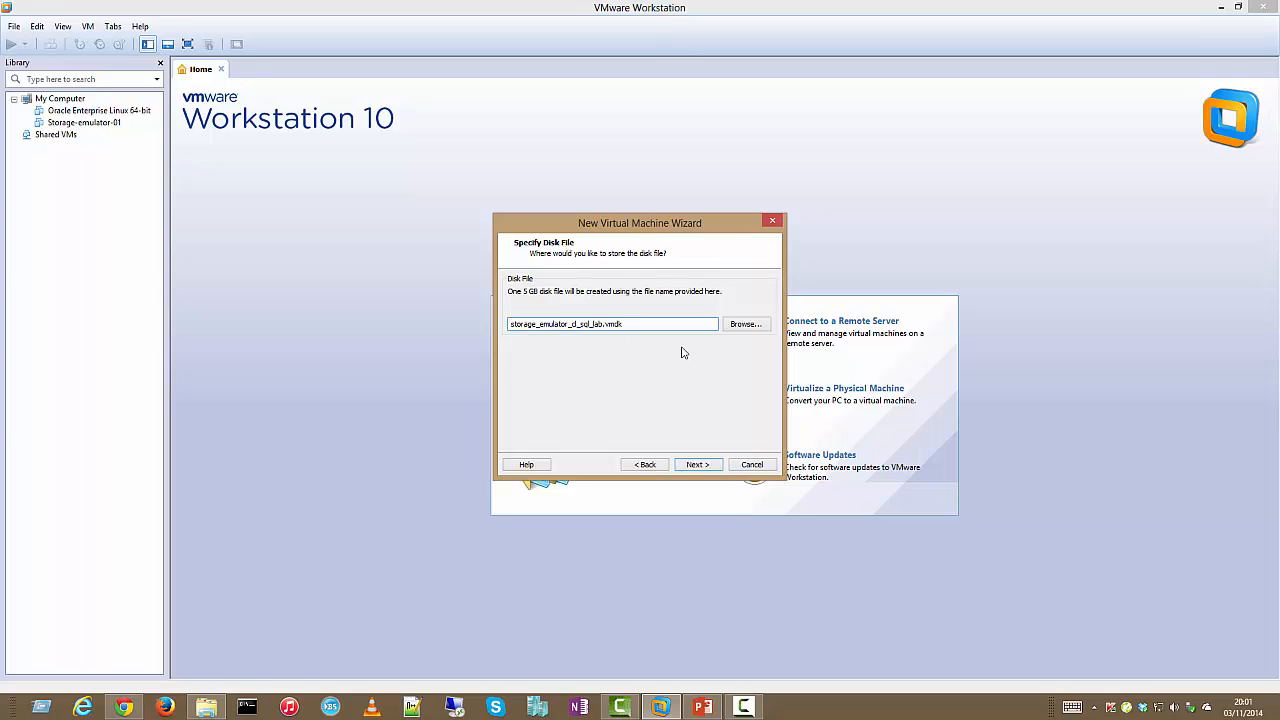
type("root")
left_click(698, 464)
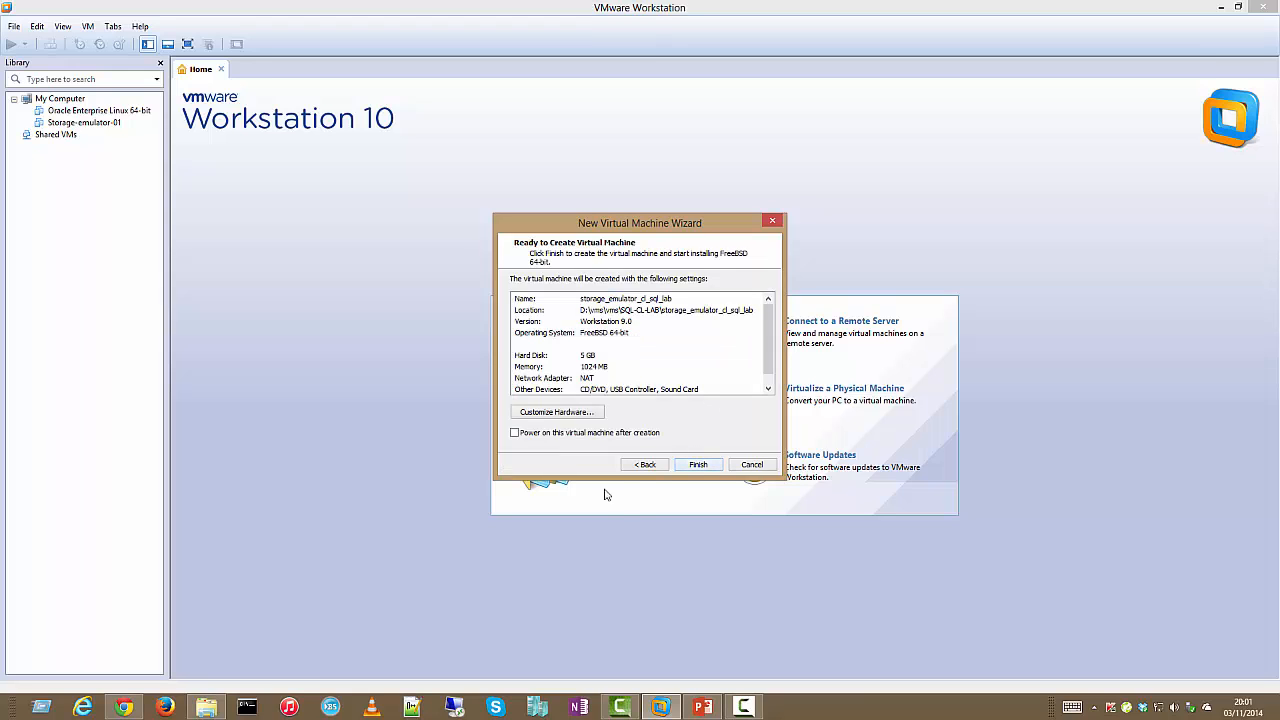
Set the network adapter to host-only, connected at power on; disable sound and USB auto-connect
left_click(556, 411)
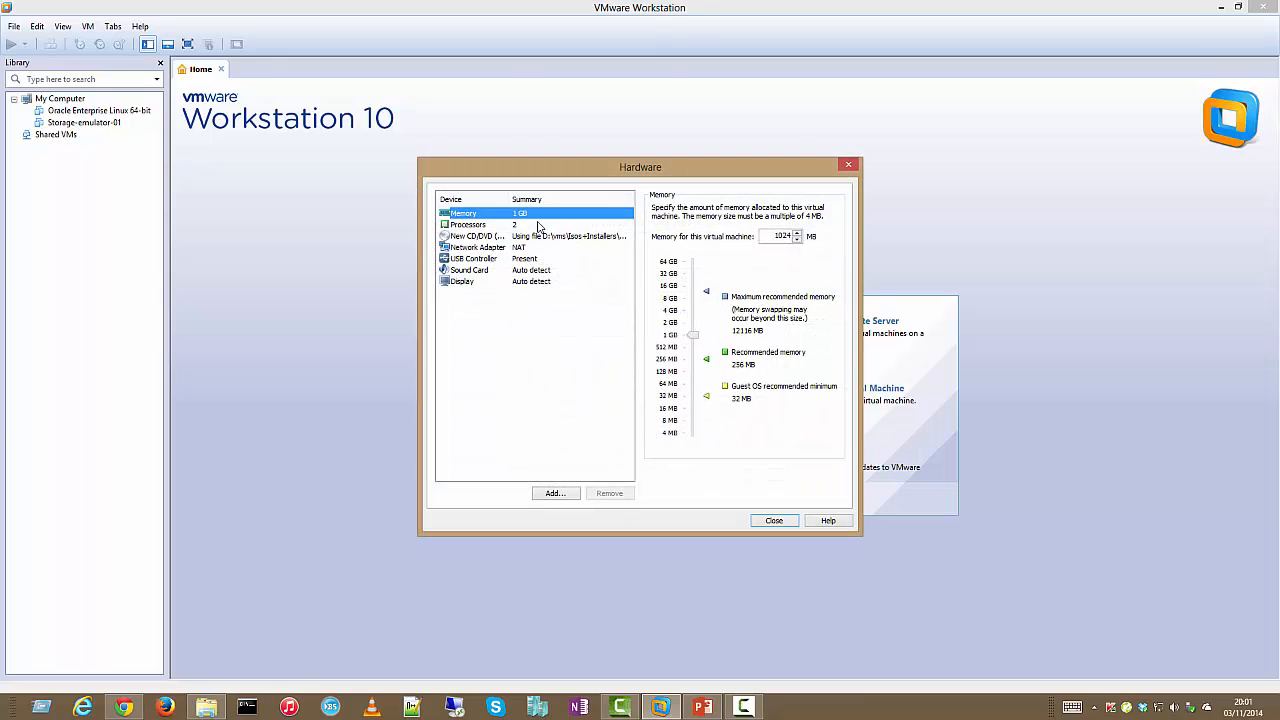
left_click(516, 248)
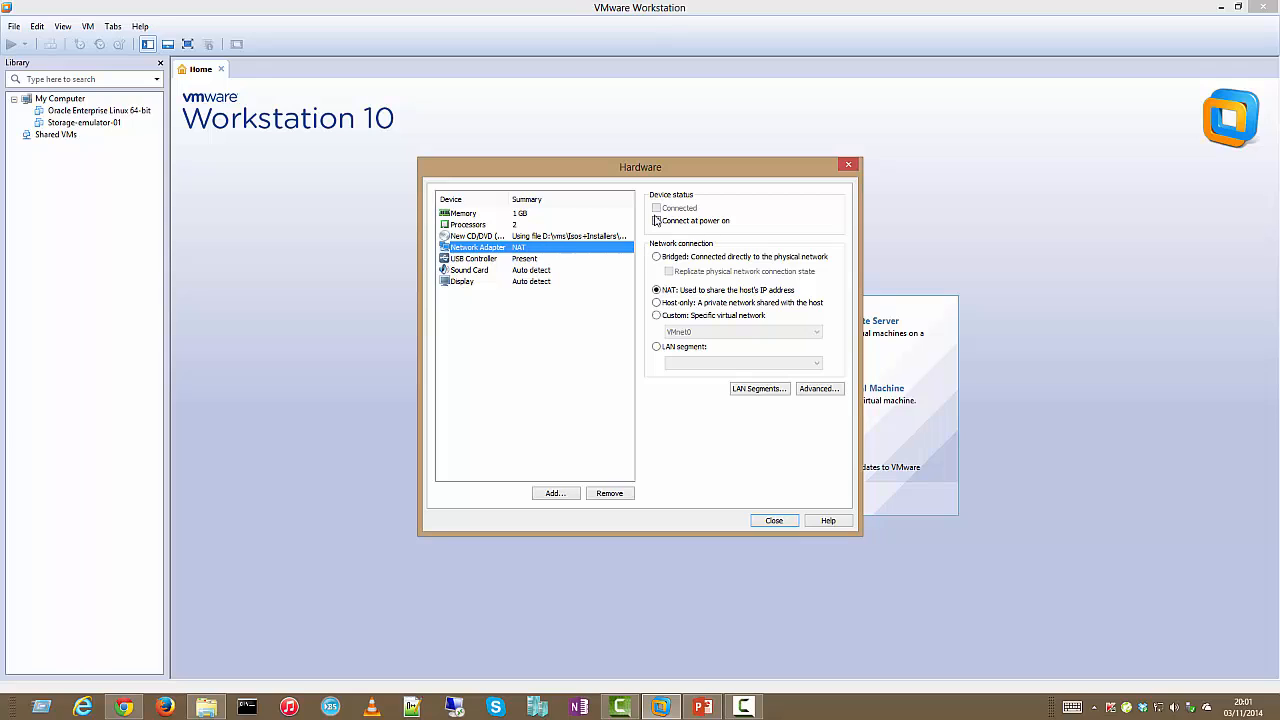
left_click(656, 220)
left_click(669, 303)
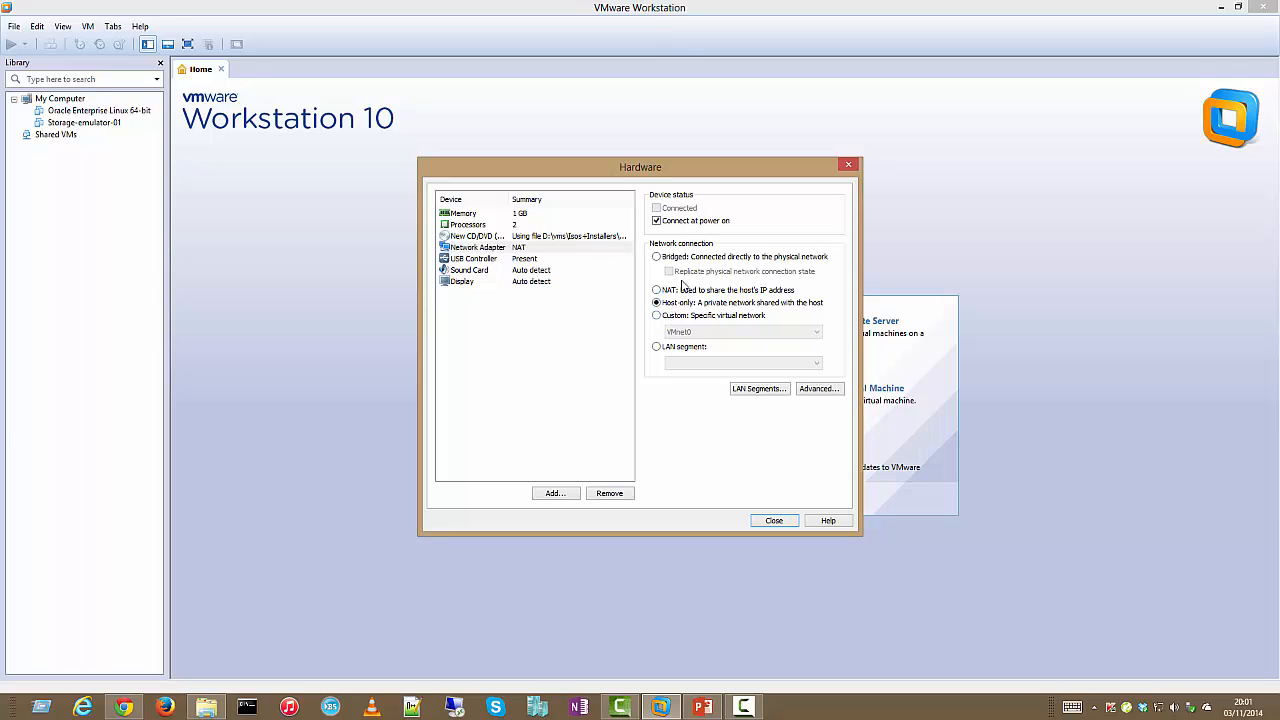
left_click(527, 272)
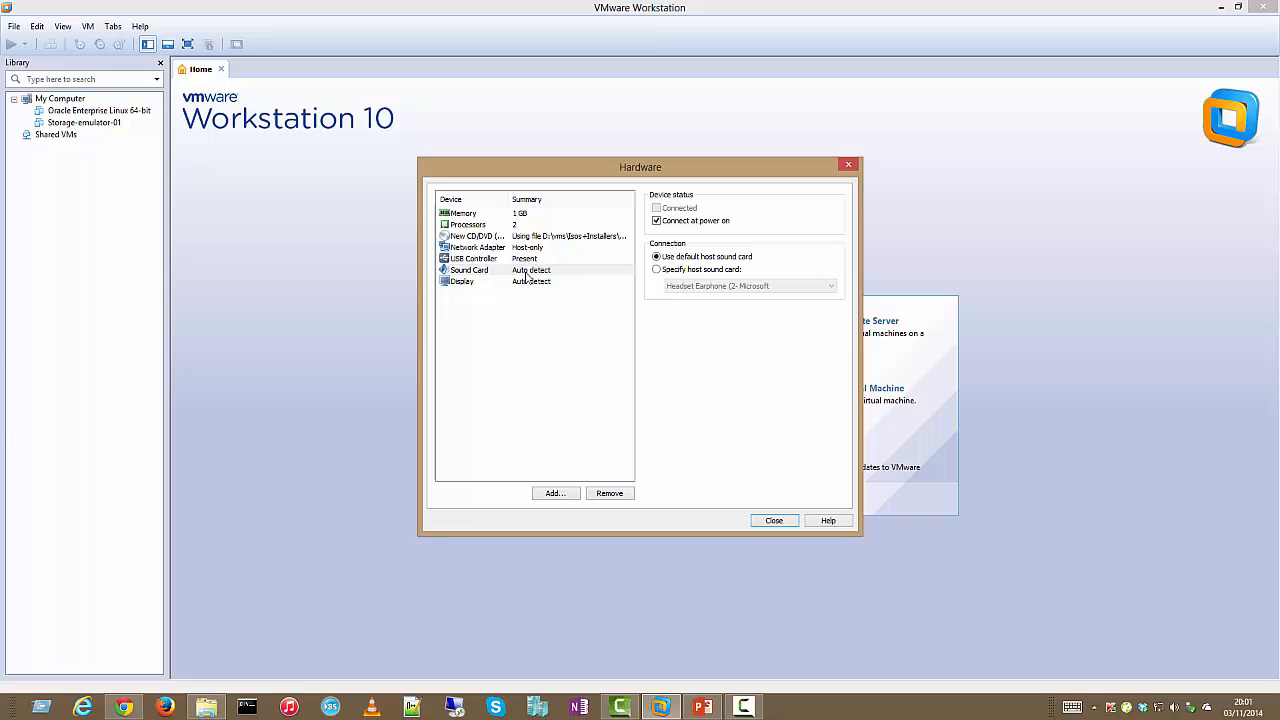
left_click(677, 222)
left_click(572, 259)
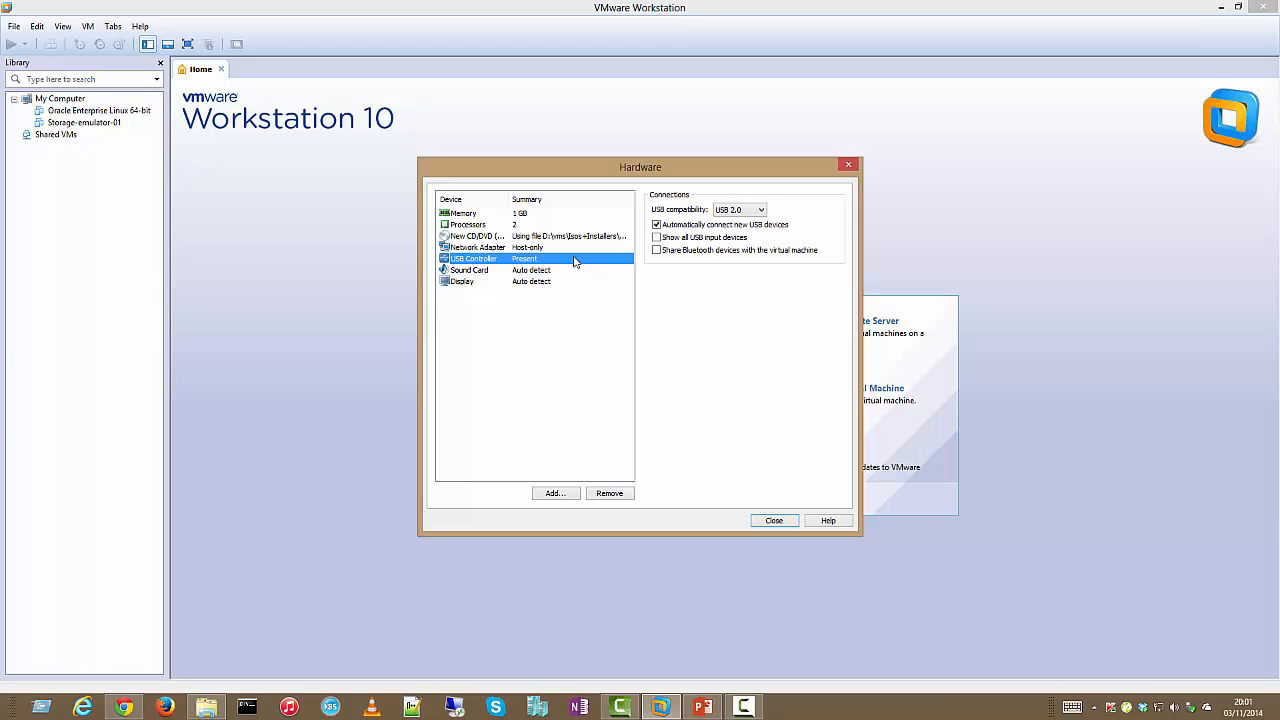
left_click(657, 226)
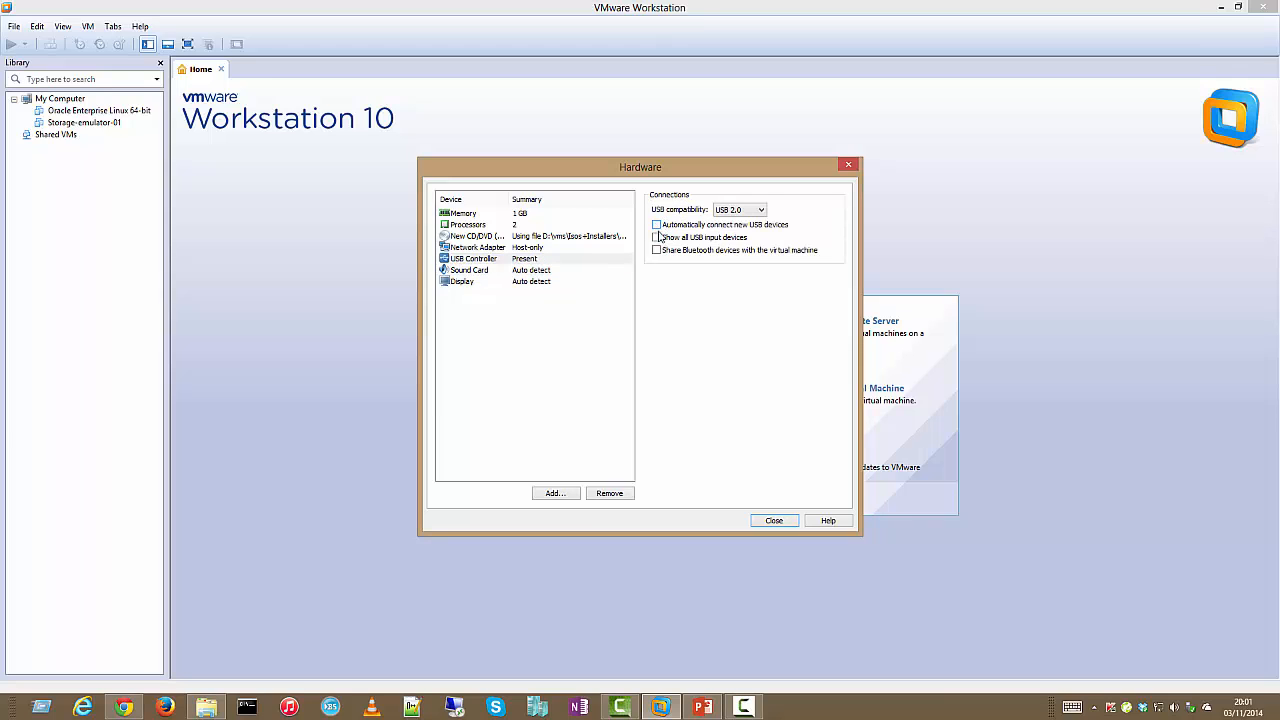
Review the display, memory and processor settings, then finish creating the virtual machine
left_click(550, 286)
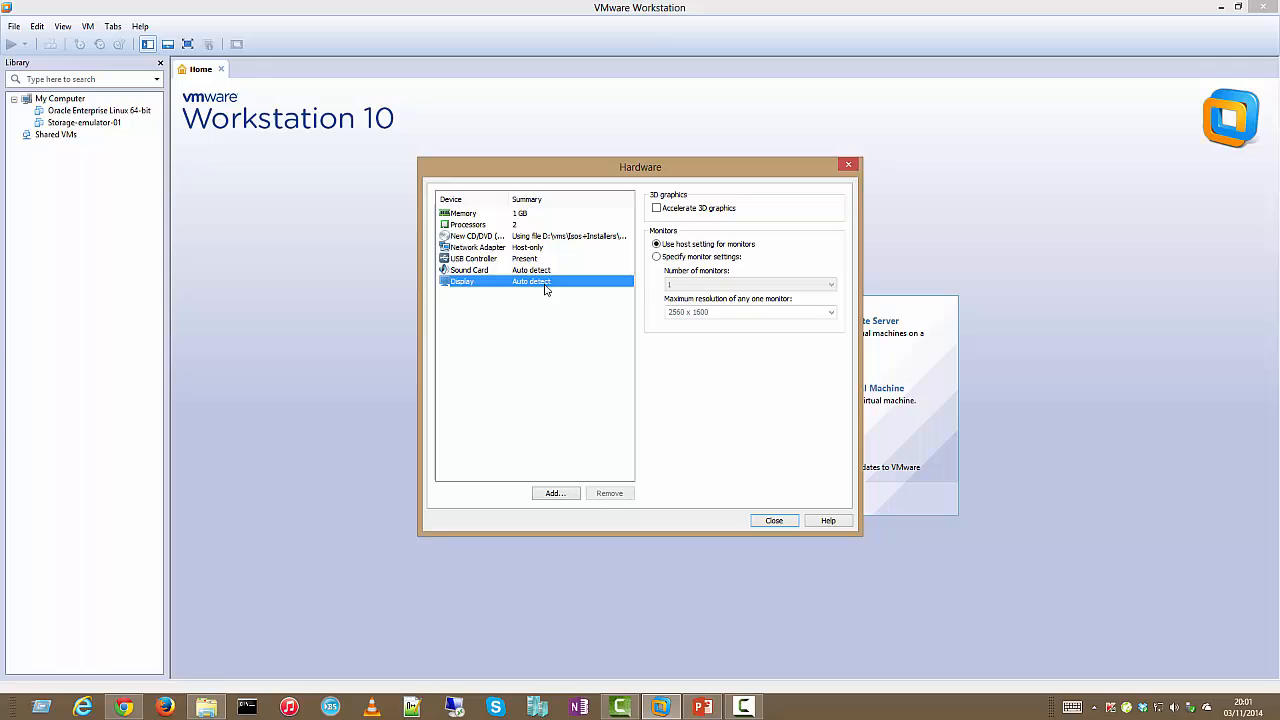
left_click(539, 216)
left_click(533, 226)
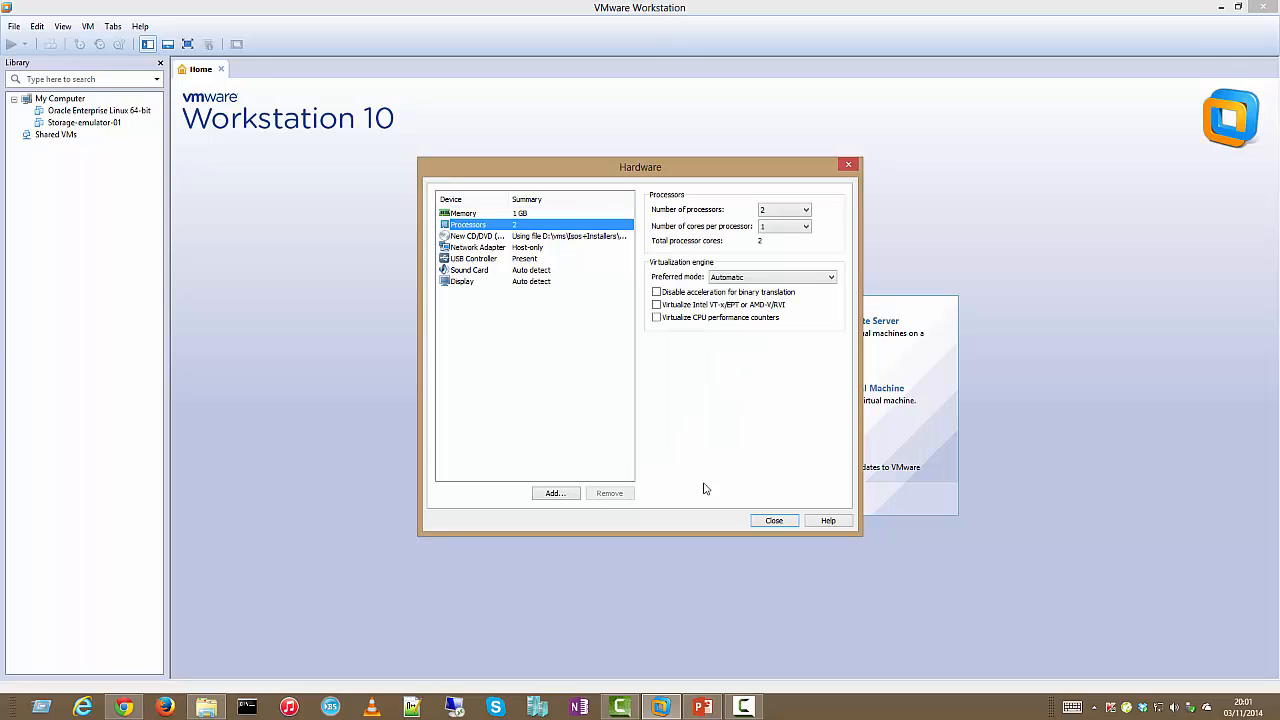
left_click(775, 521)
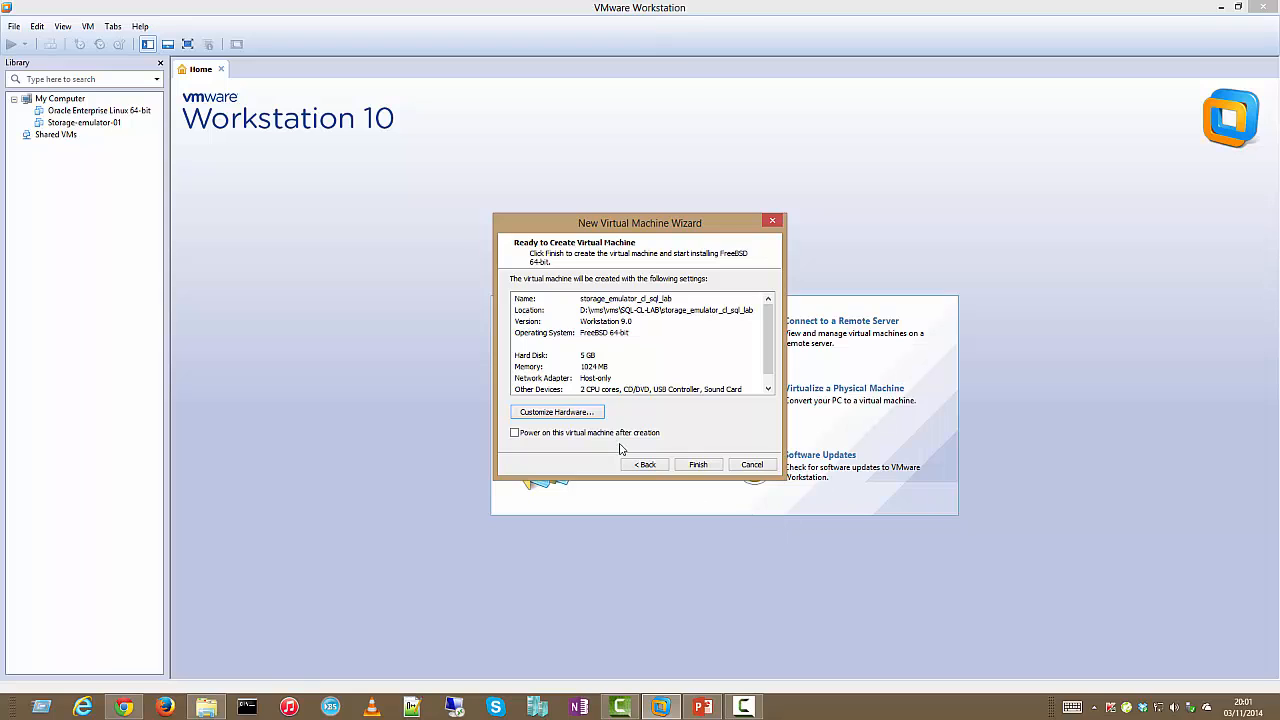
left_click(697, 465)
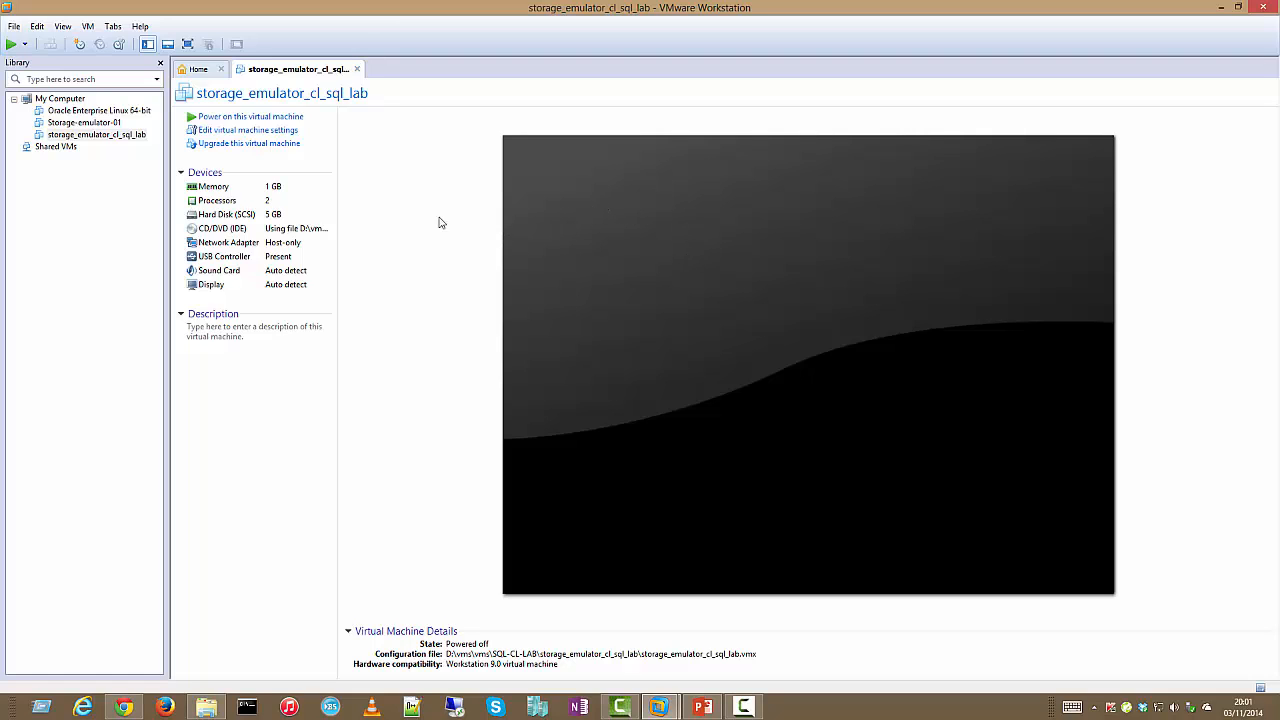
Power on storage_emulator_cl_sql_lab and let it boot to the FreeNAS Console Setup menu
left_click(305, 119)
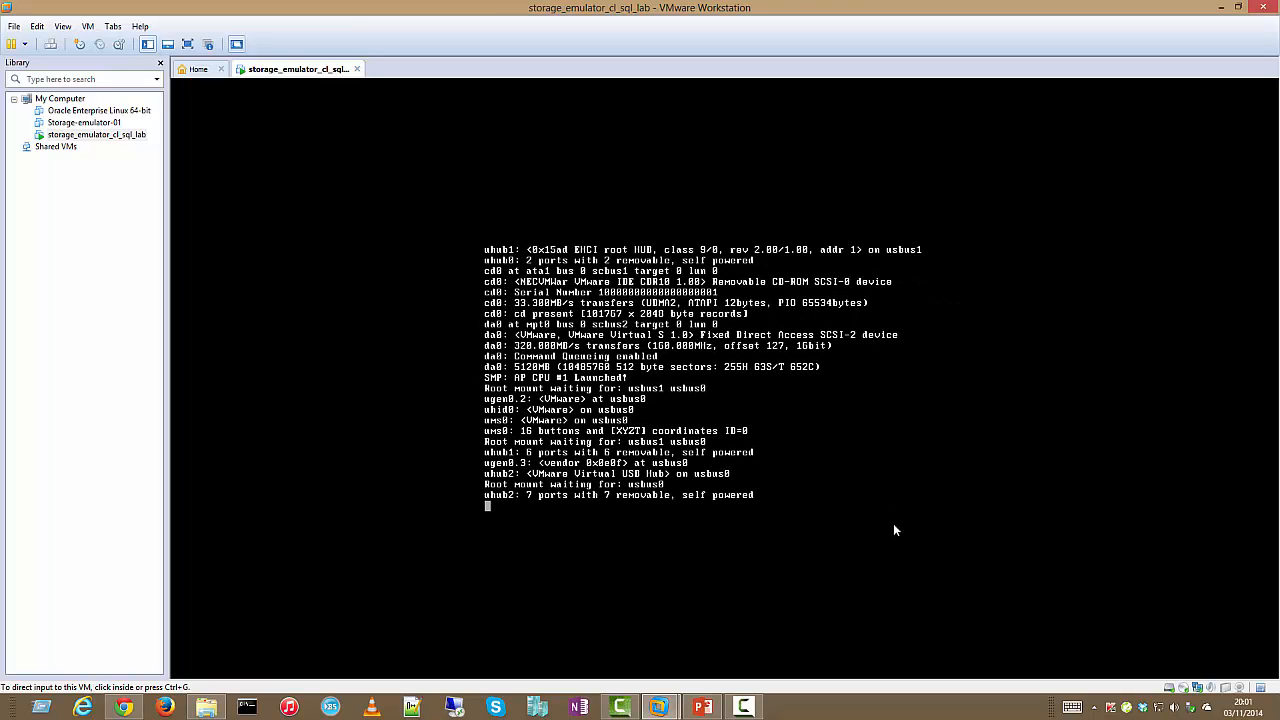
mouse_move(756, 711)
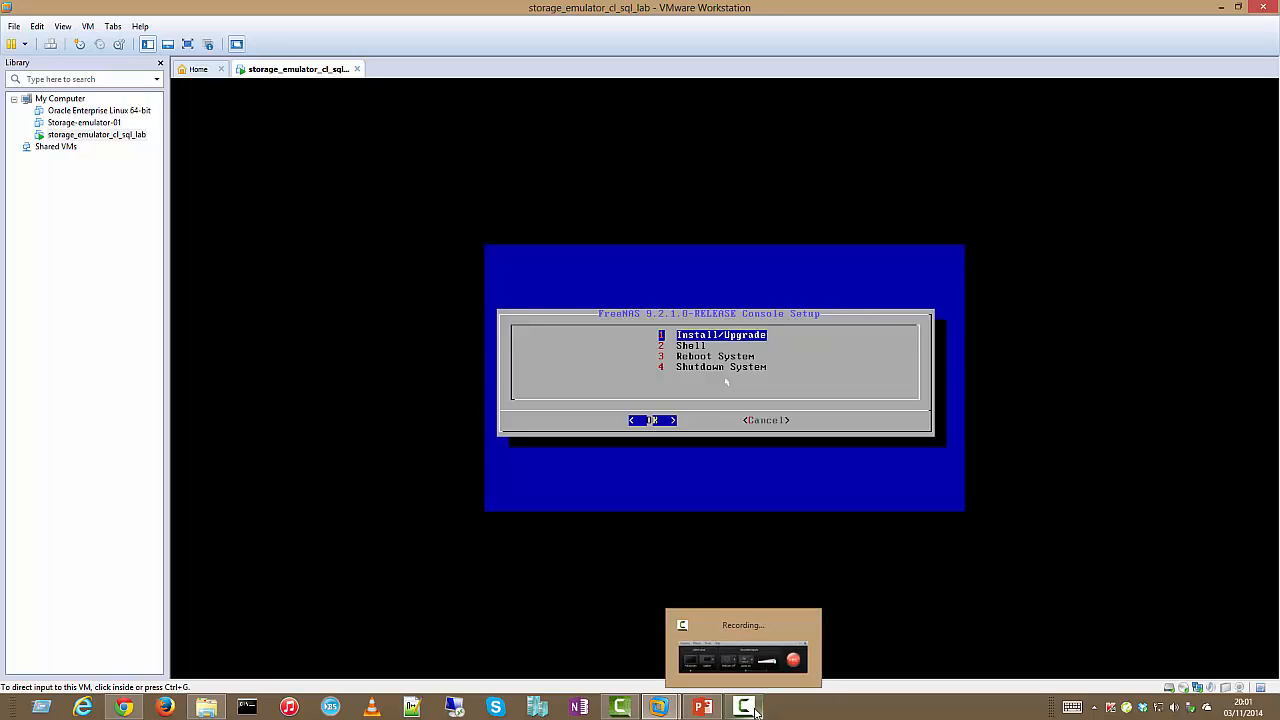
Install FreeNAS onto the da0 virtual disk and acknowledge the installation success message
left_click(848, 408)
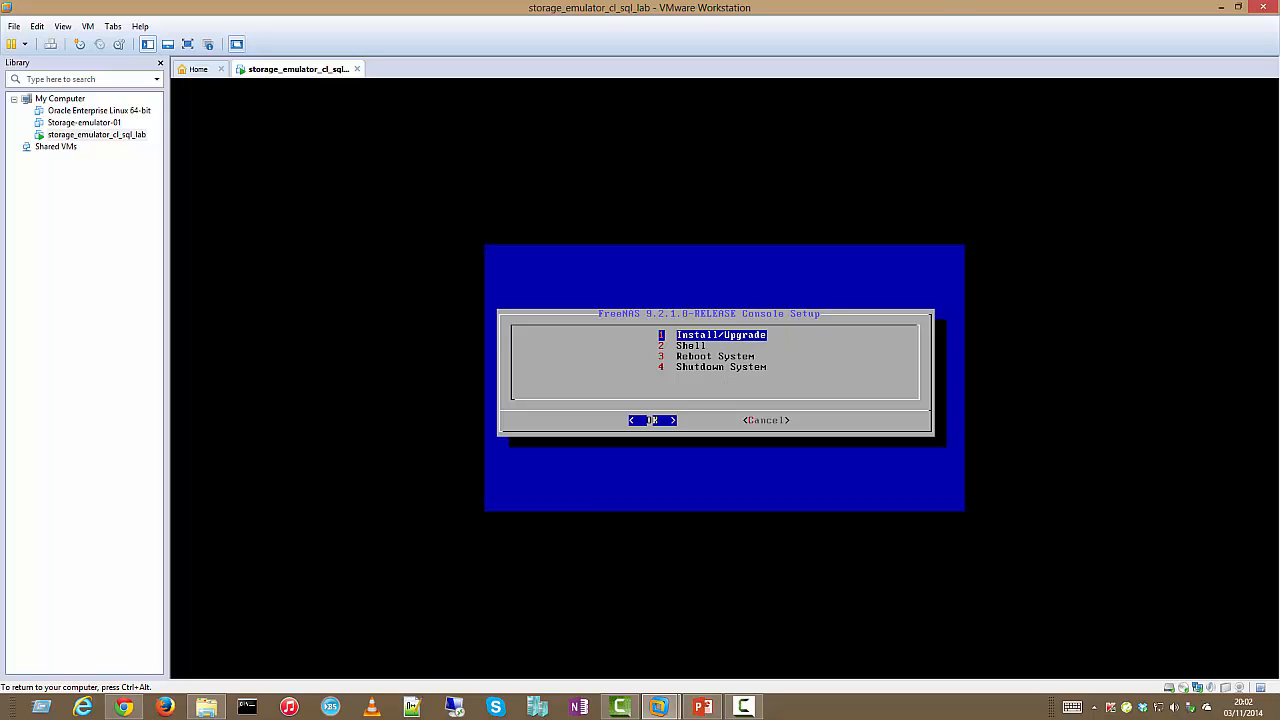
key("Return")
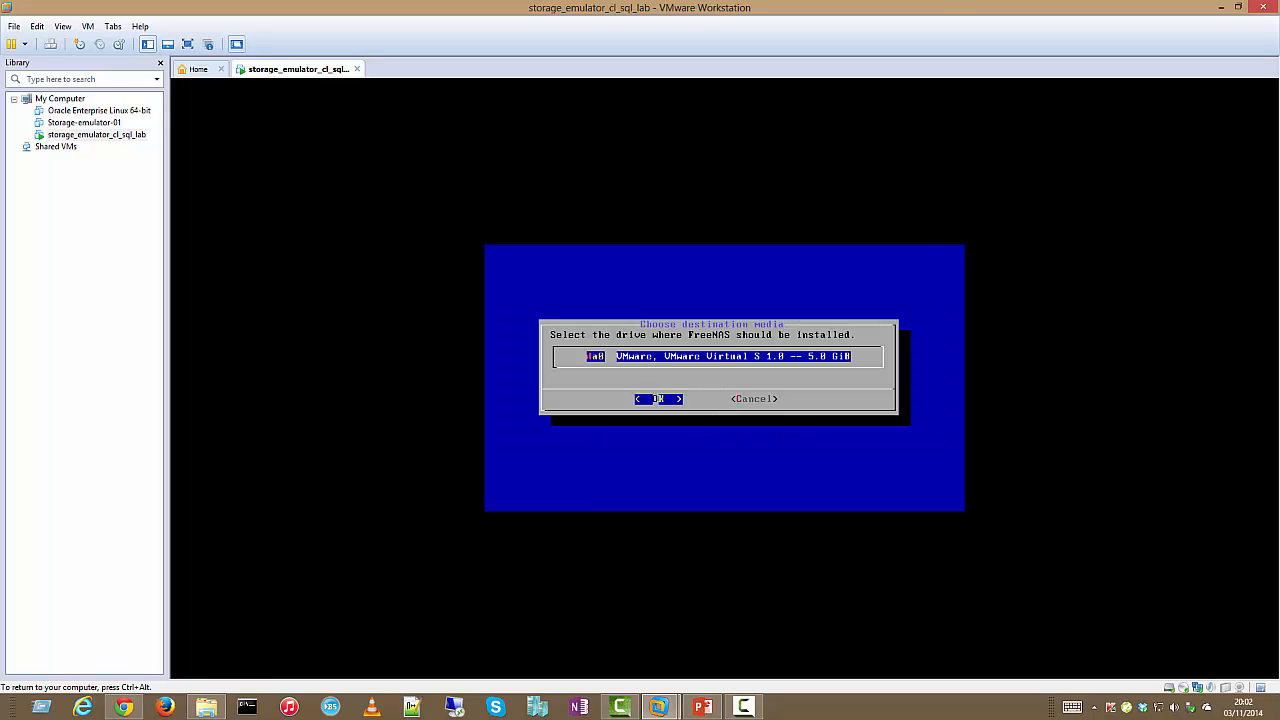
key("Return")
key("Return")
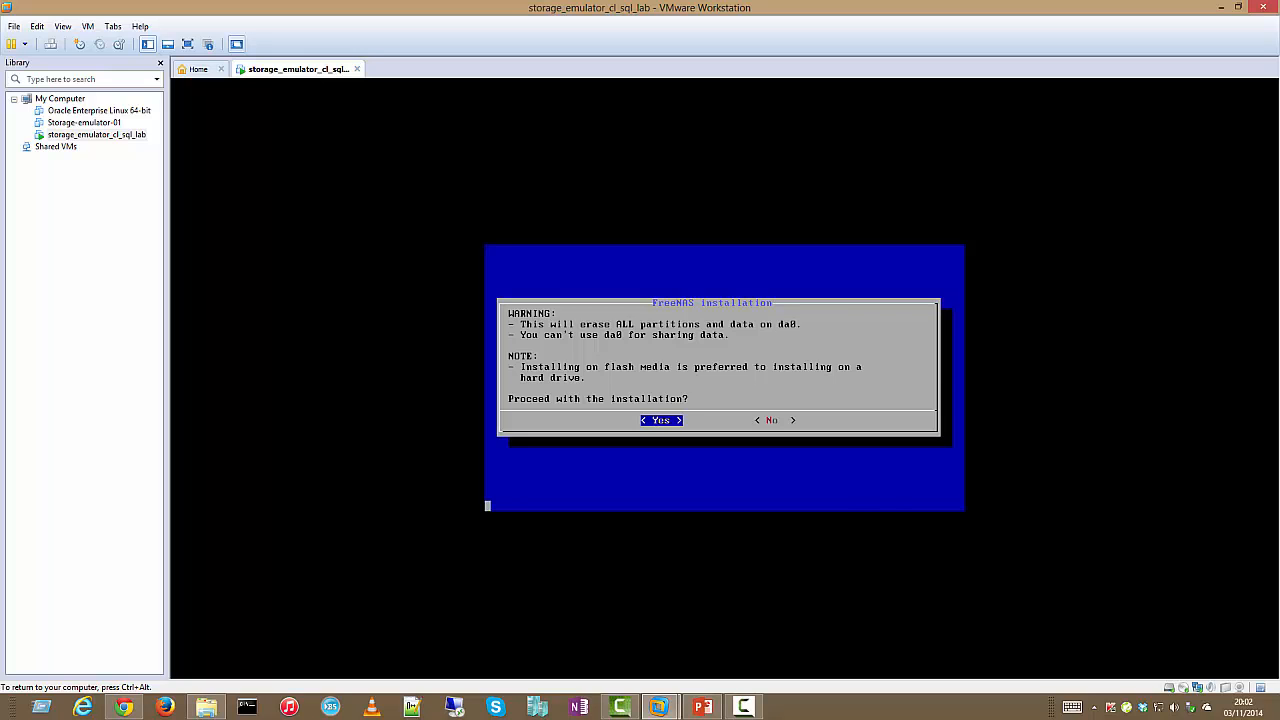
key("ctrl+alt")
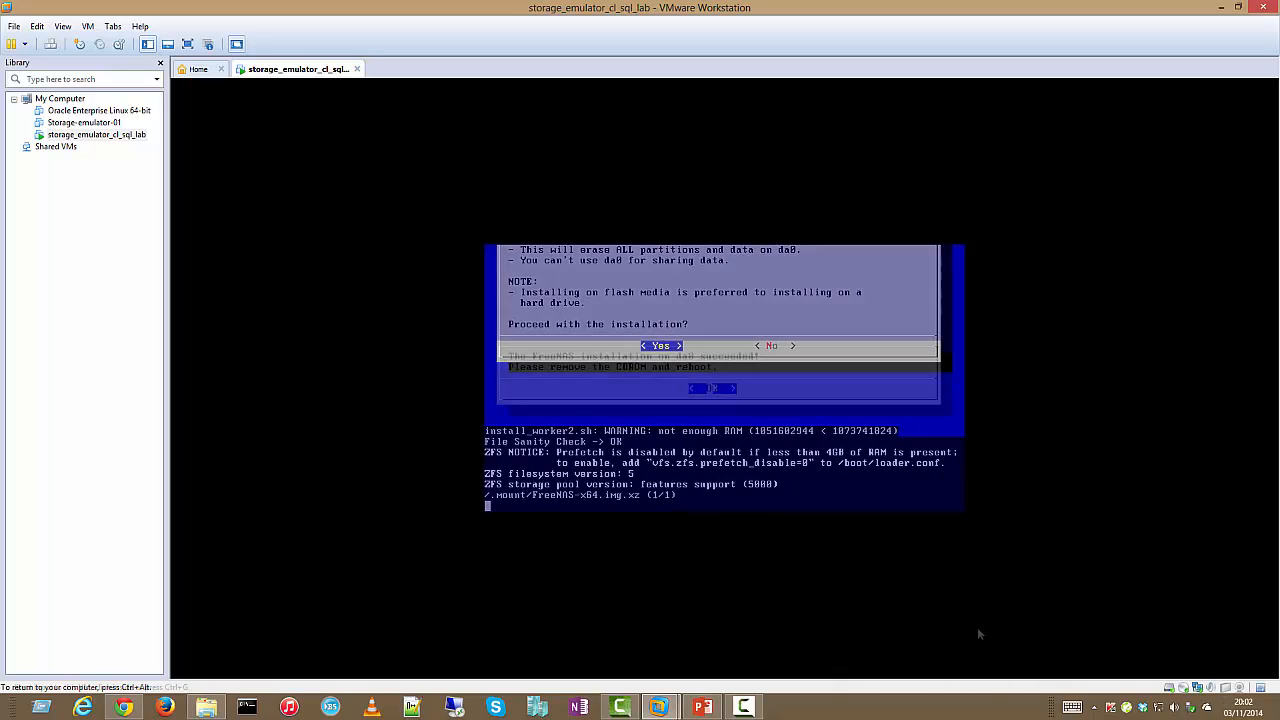
left_click(771, 421)
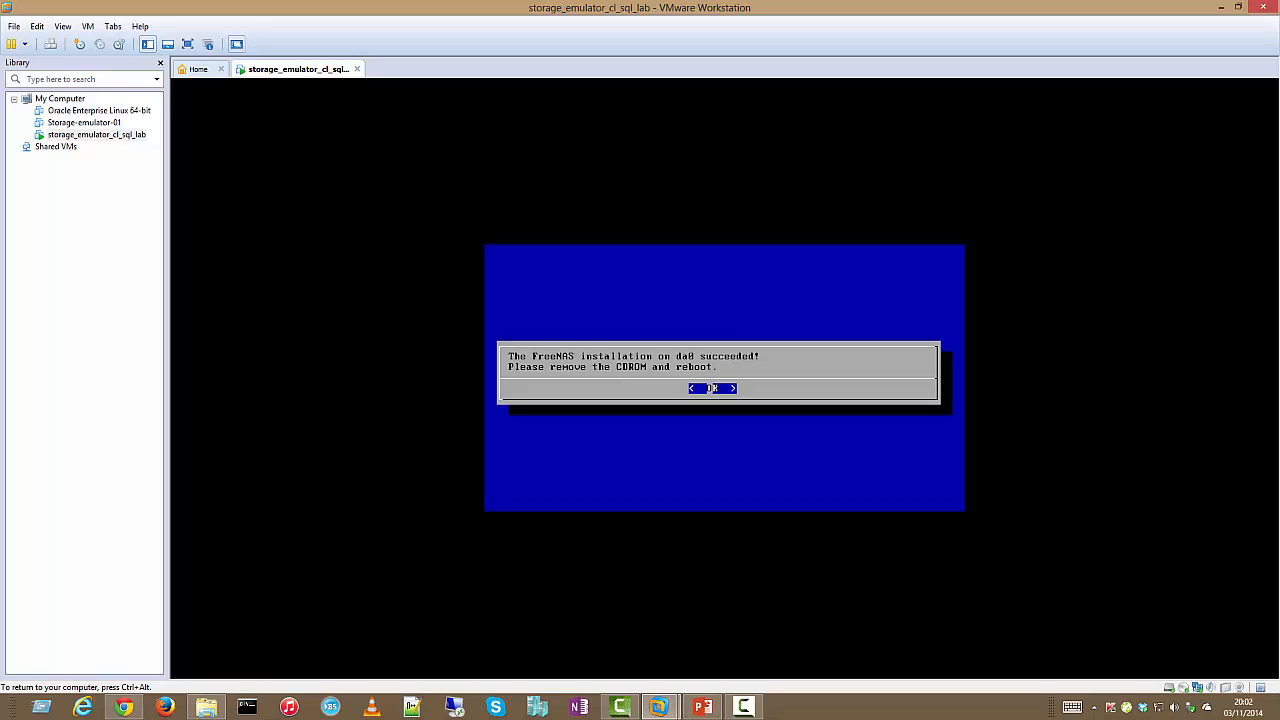
key("Return")
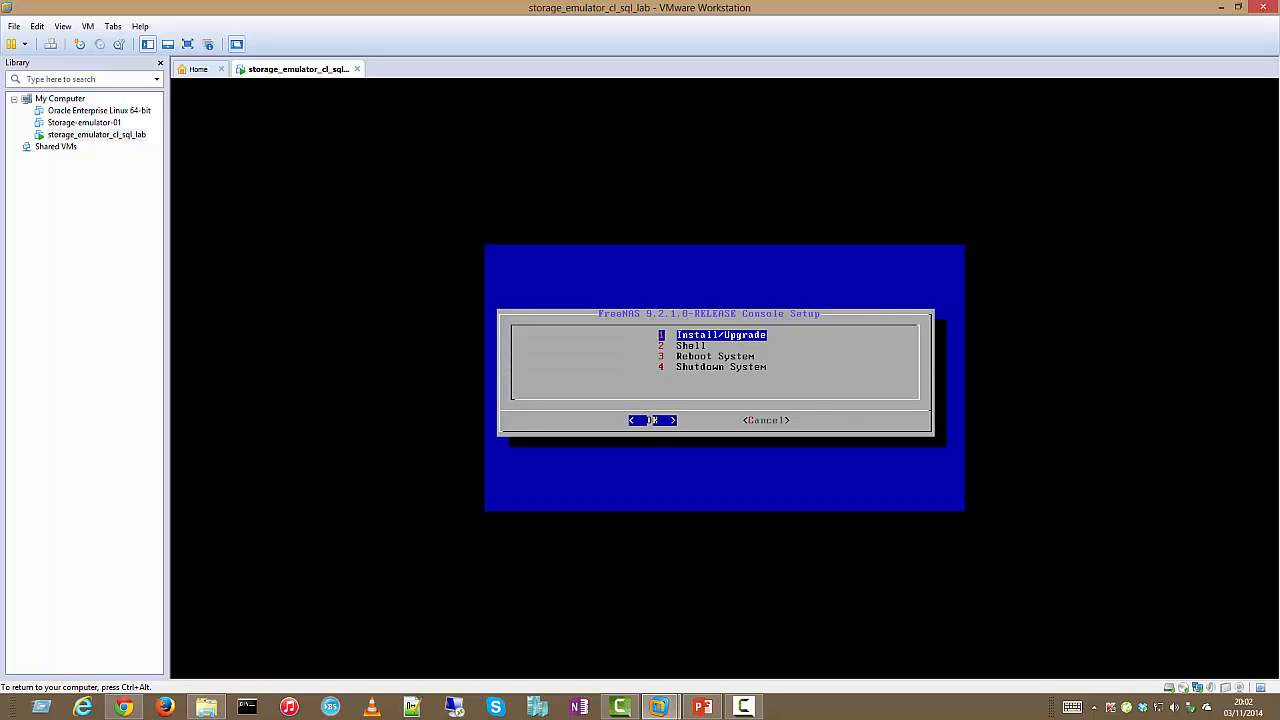
Reboot the system and disconnect the virtual CD/DVD so FreeNAS boots from disk
key("Down")
key("Down")
key("Return")
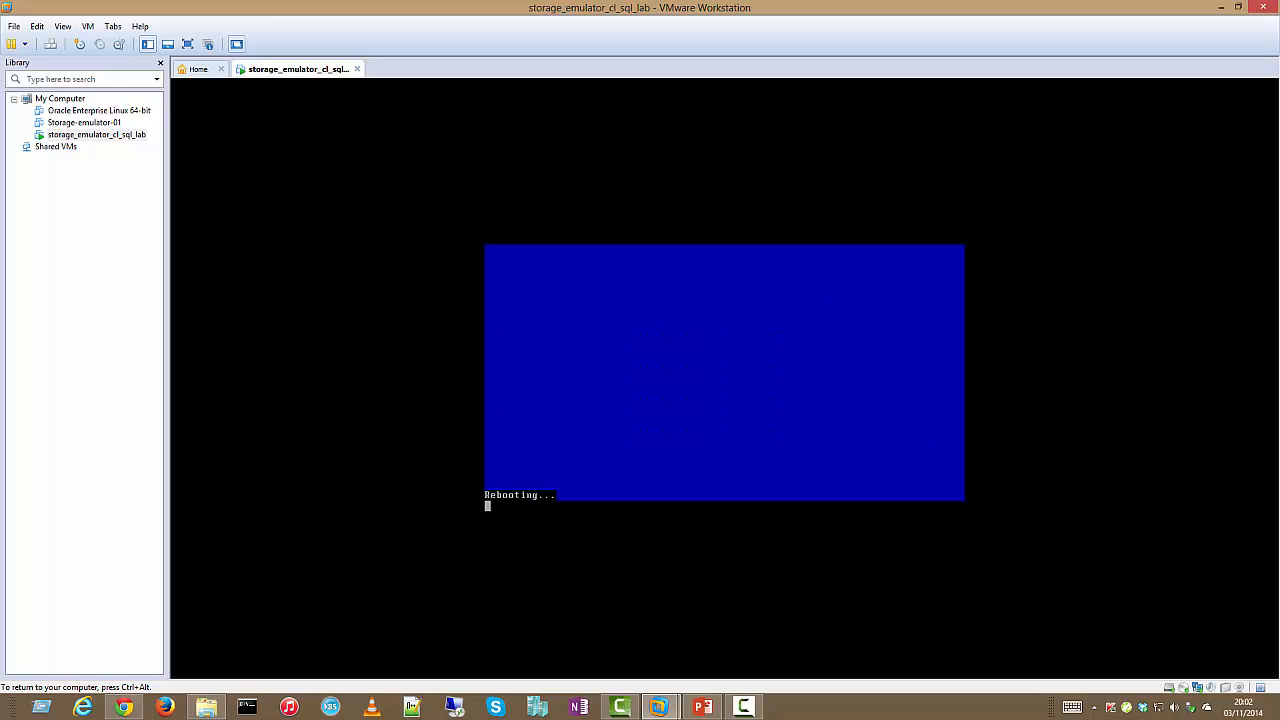
key("ctrl+alt")
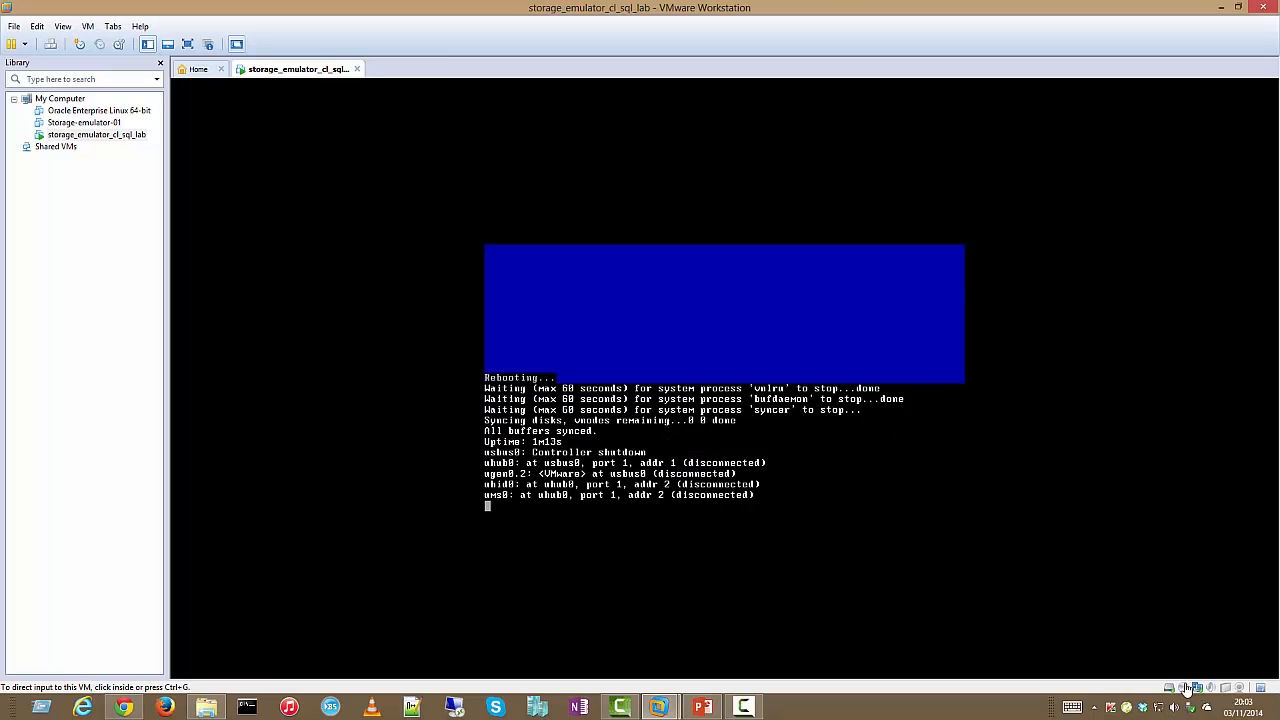
left_click(1185, 688)
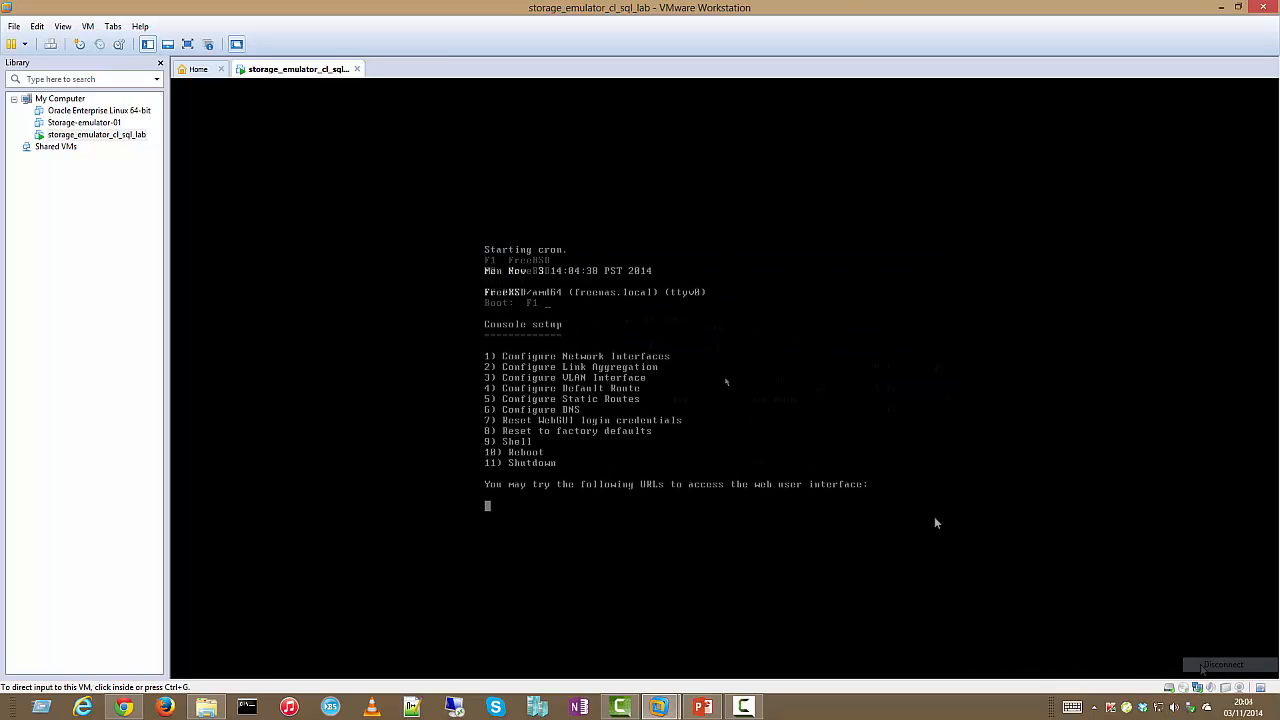
left_click(824, 437)
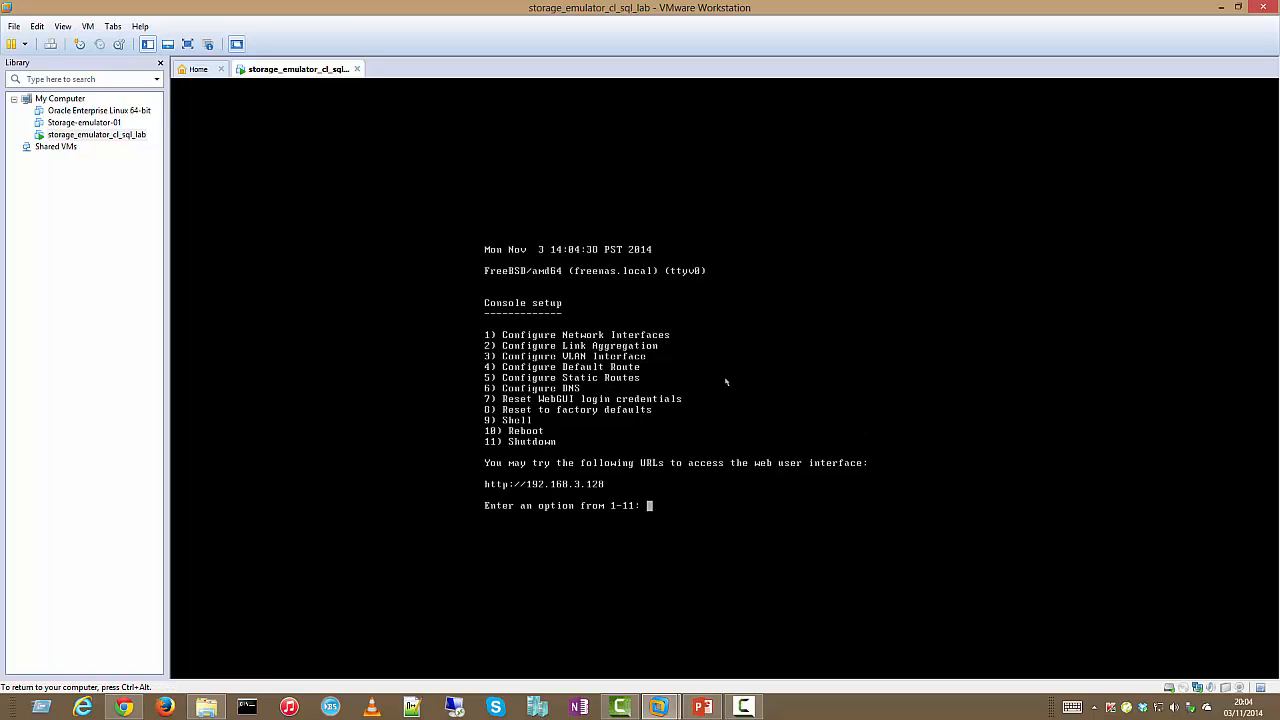
key("ctrl+alt")
Place Chrome beside the VM console and load the FreeNAS web interface at 192.168.3.128
left_click(124, 707)
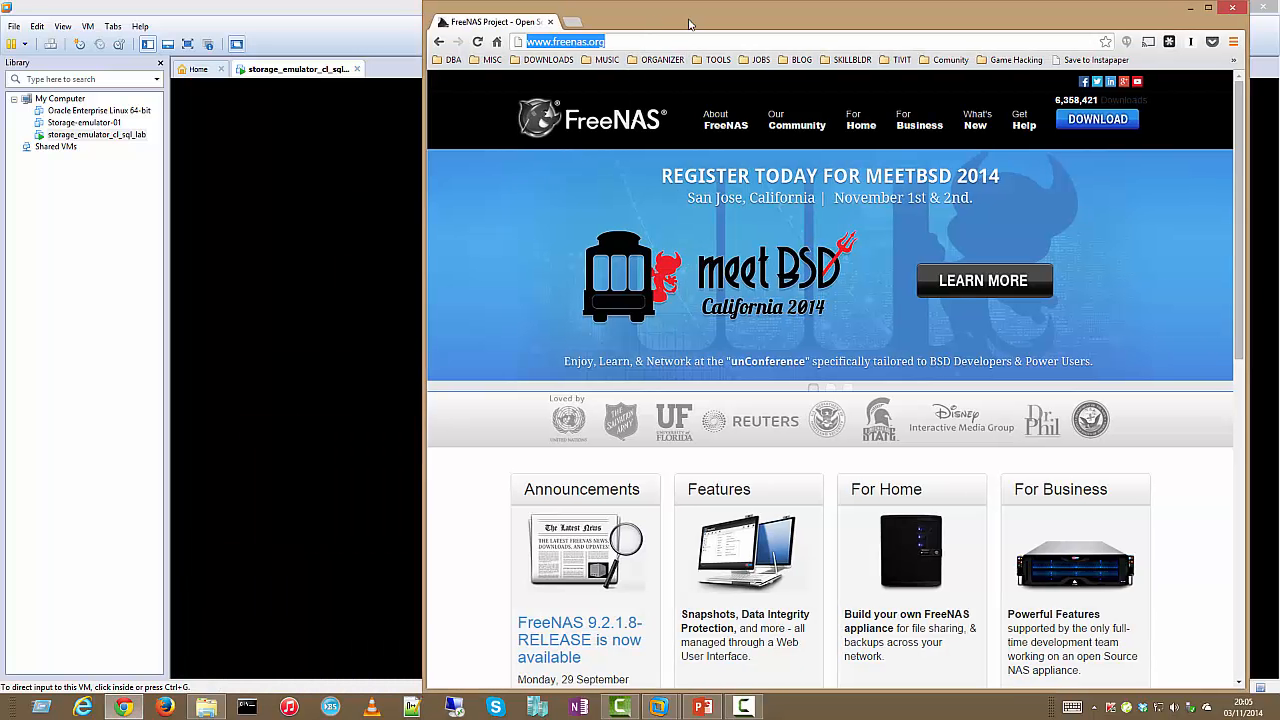
left_click_drag(646, 32, 1040, 53)
type("192.168")
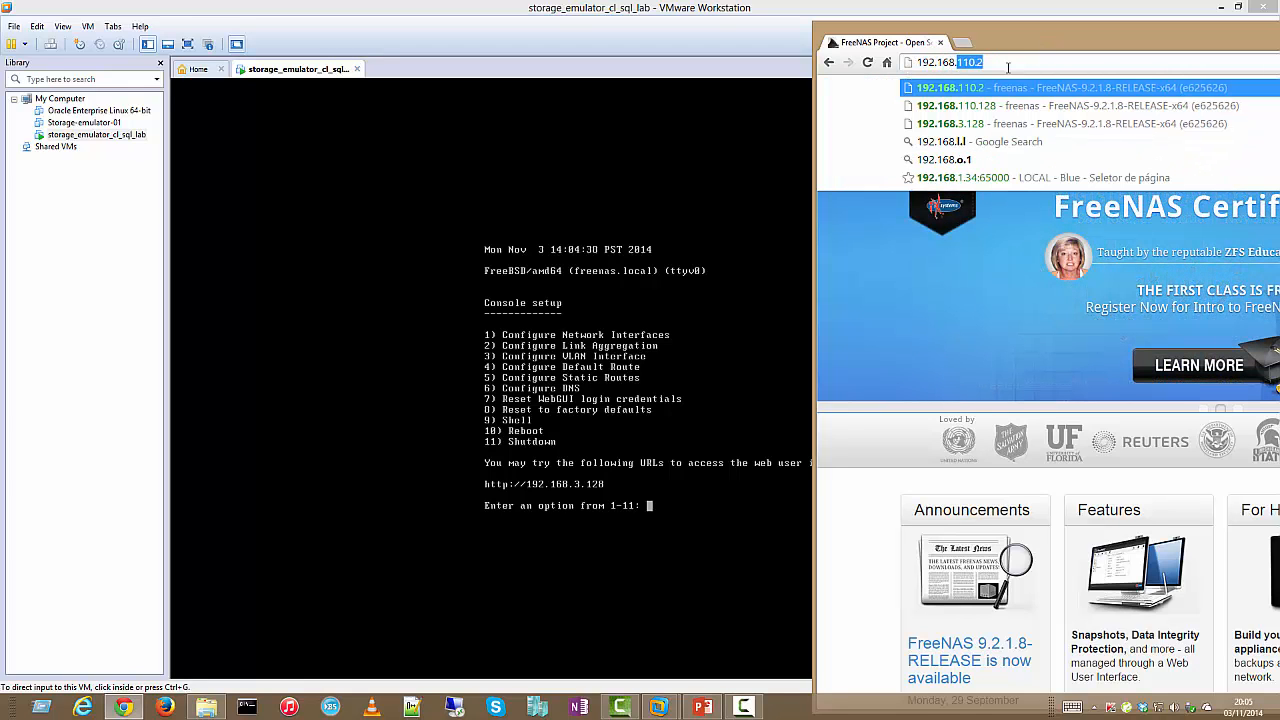
type(".3.128")
key("Return")
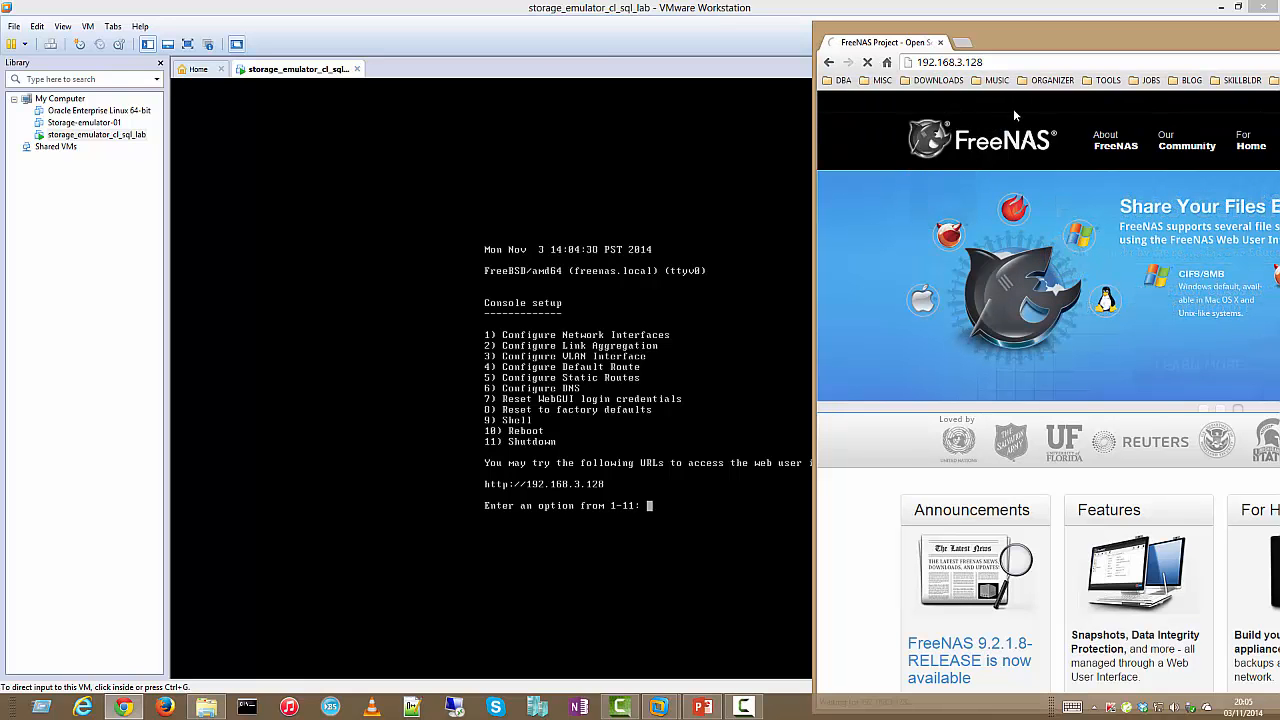
left_click_drag(1102, 35, 758, 31)
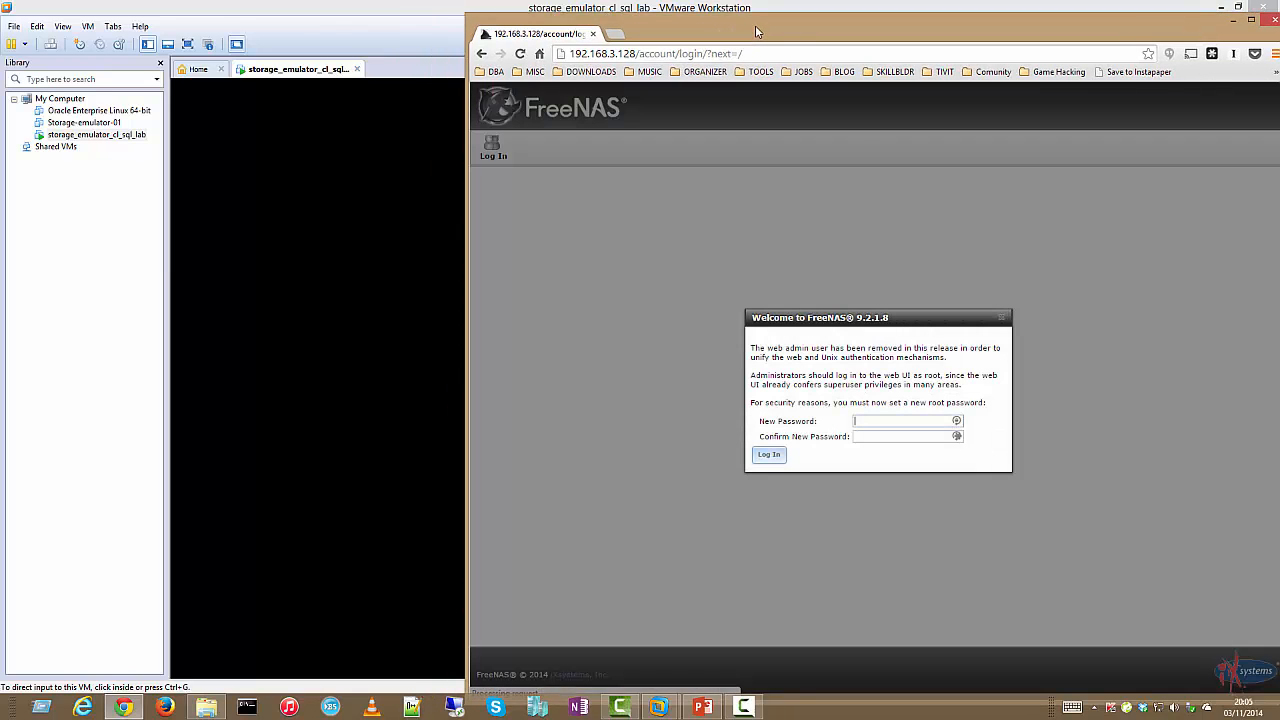
mouse_move(945, 45)
left_mouse_down()
mouse_move(916, 45)
mouse_move(935, 33)
left_mouse_up()
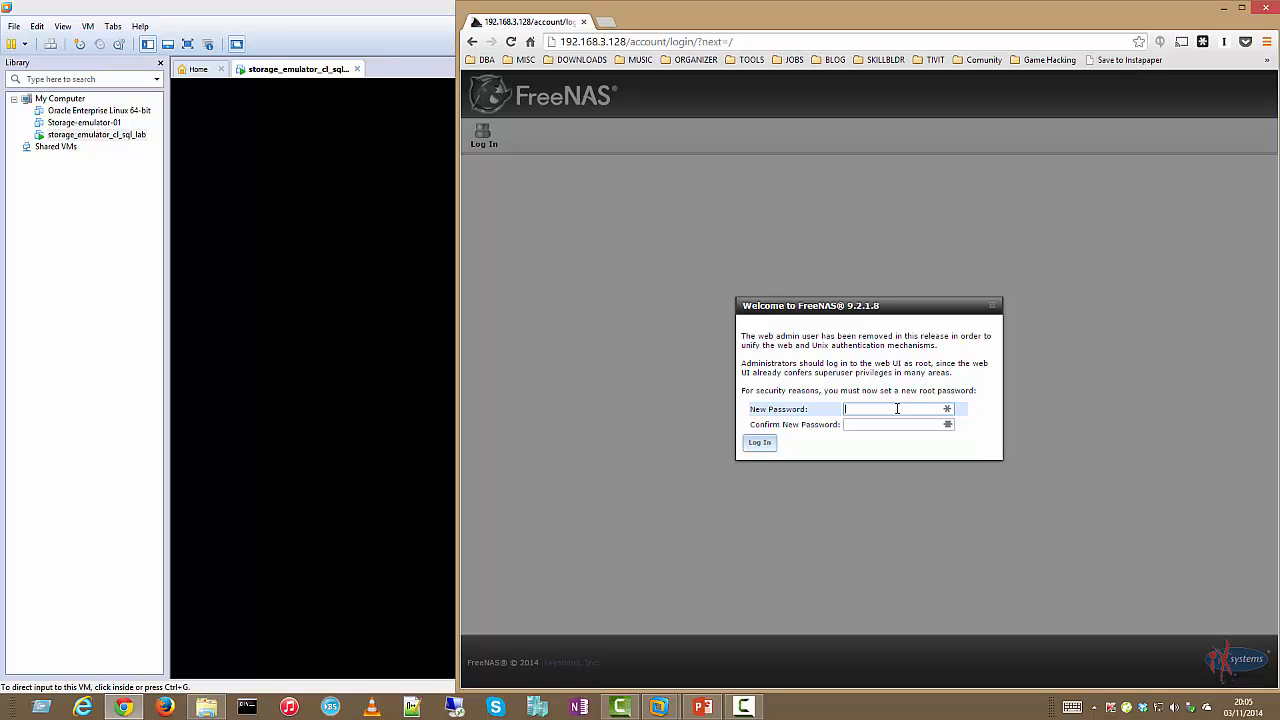
Enter and confirm a new root password on the FreeNAS welcome form
type("******")
key("Tab")
type("********")
key("Return")
left_click(762, 447)
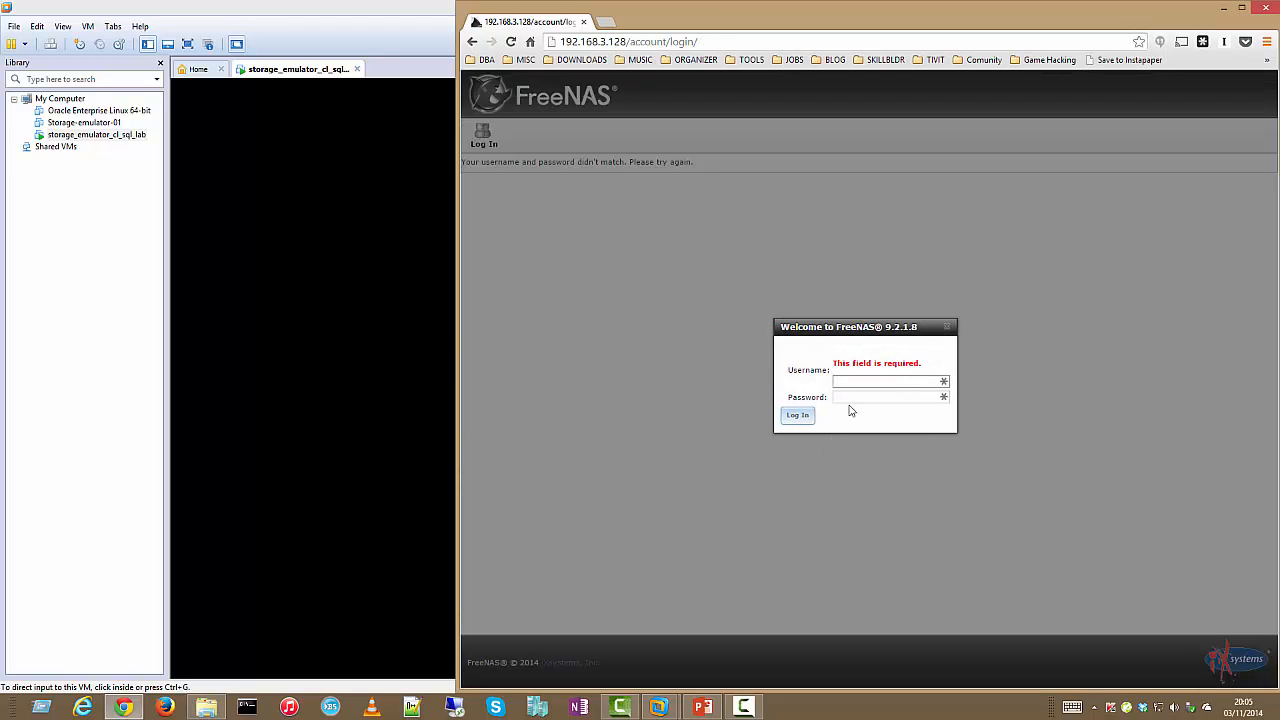
Log in as root with the new password, then close the Chrome window
type("root")
key("Tab")
type("****")
key("Return")
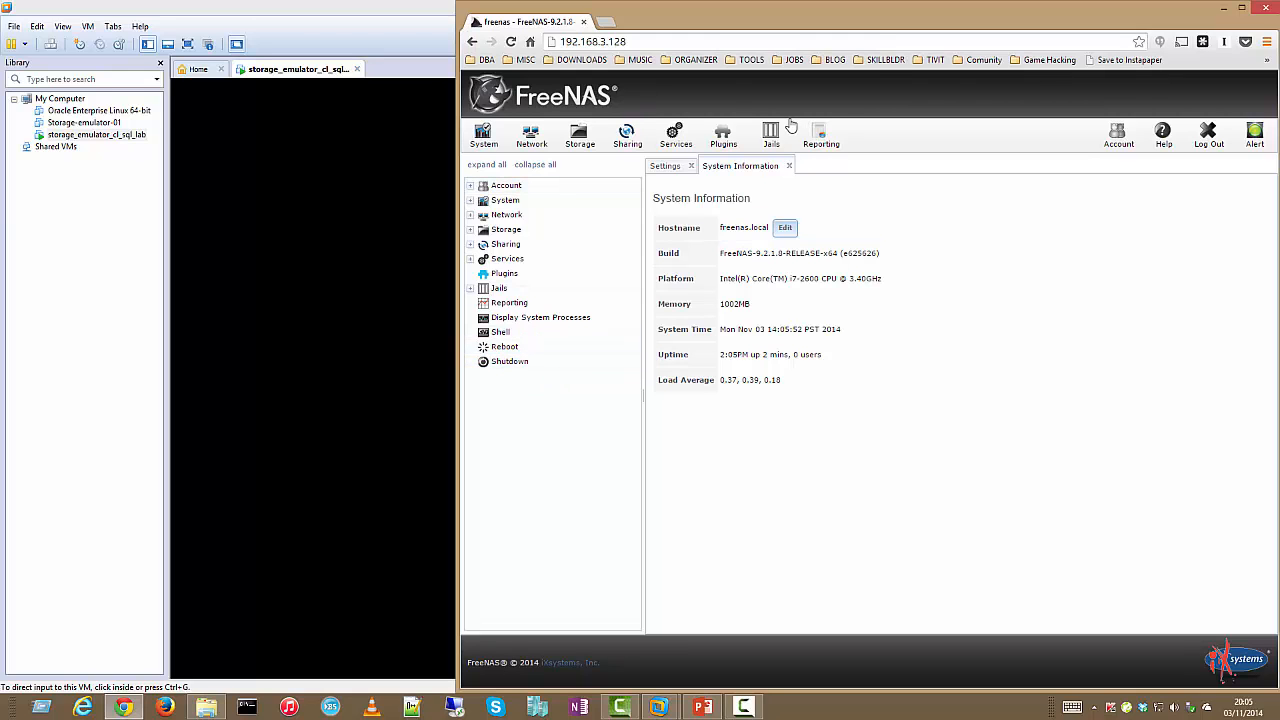
left_click(1266, 6)
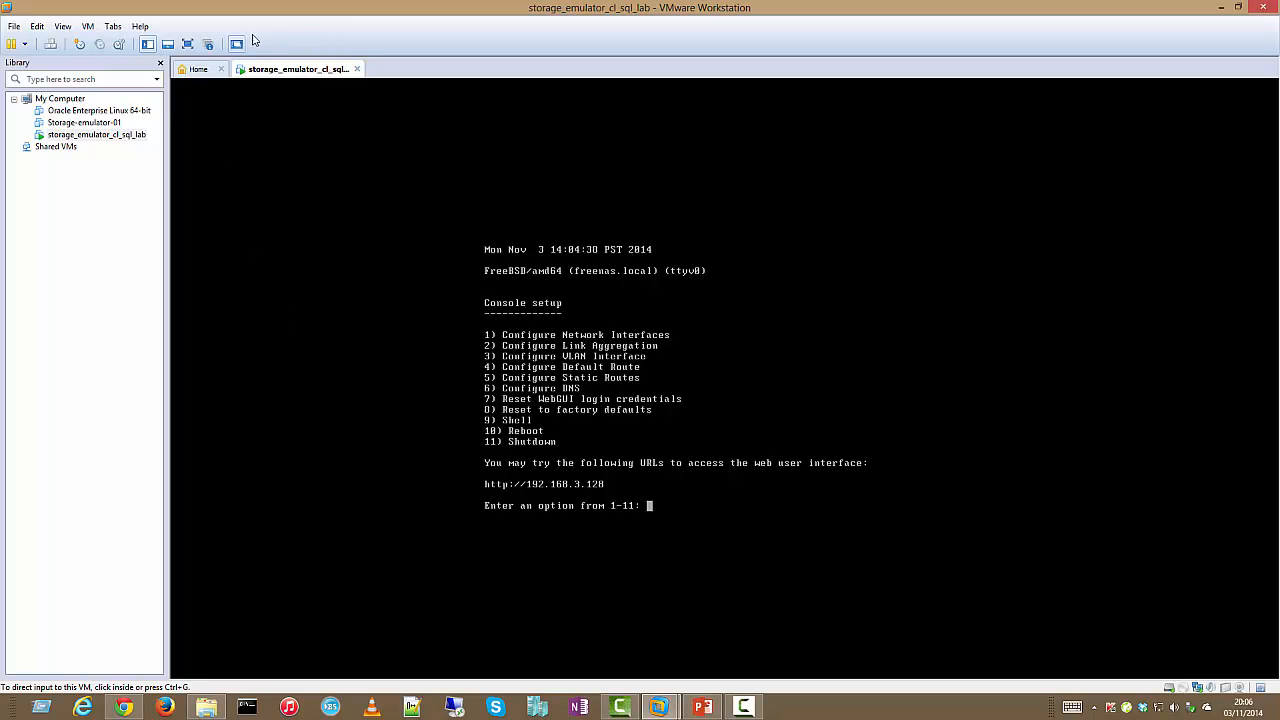
Open the Virtual Network Editor and review VMnet0 bridged, VMnet1 host-only on 192.168.3.0, and VMnet8 NAT
left_click(36, 30)
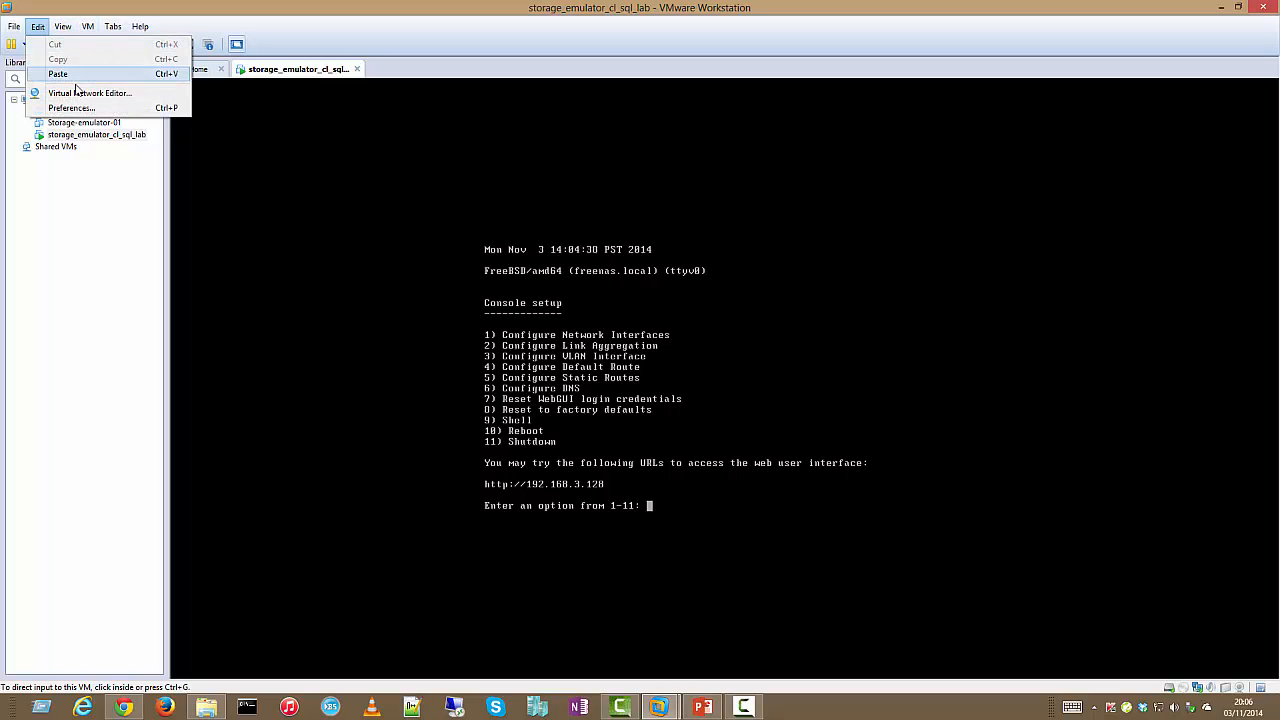
left_click(93, 95)
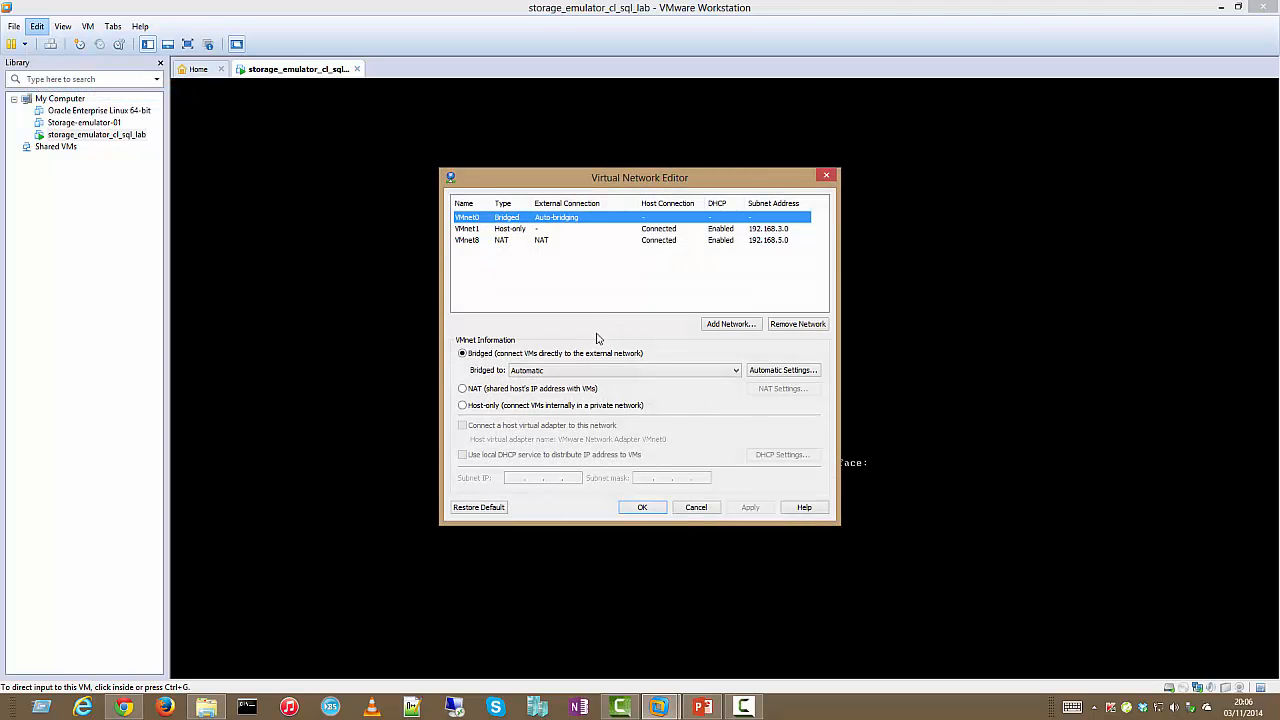
left_click_drag(597, 188, 608, 205)
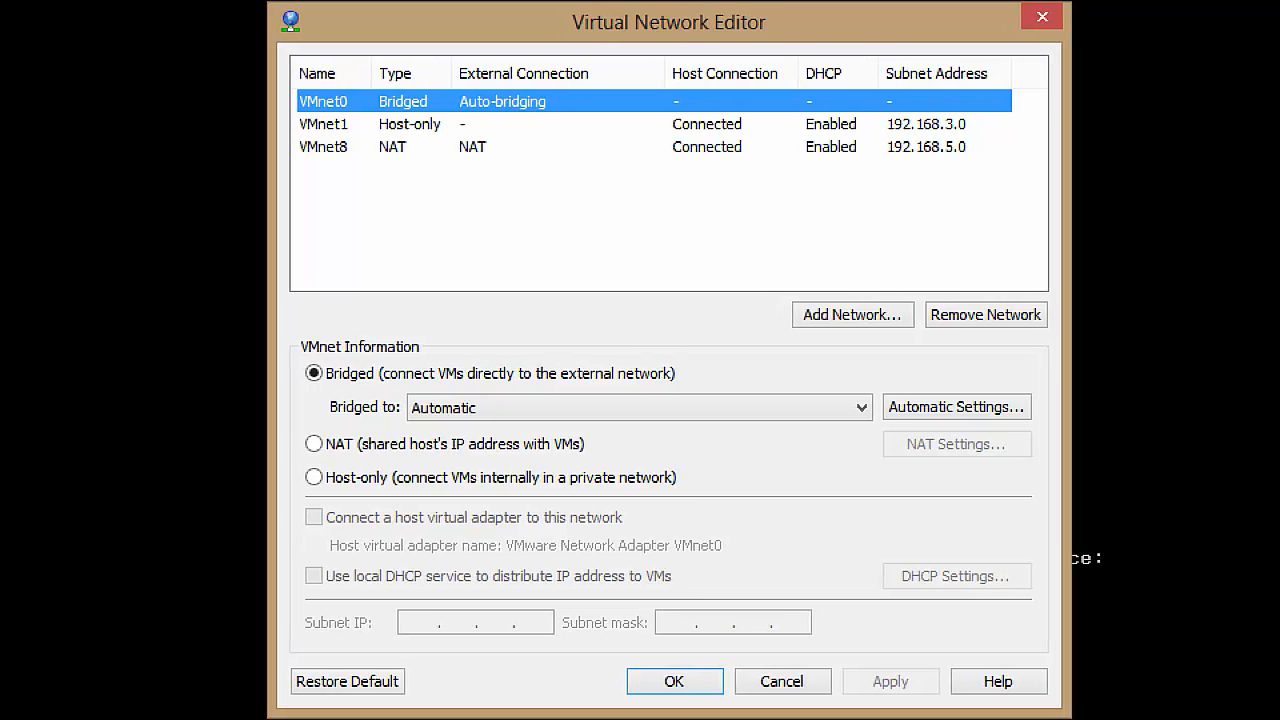
left_click(121, 2)
left_click_drag(275, 82, 370, 175)
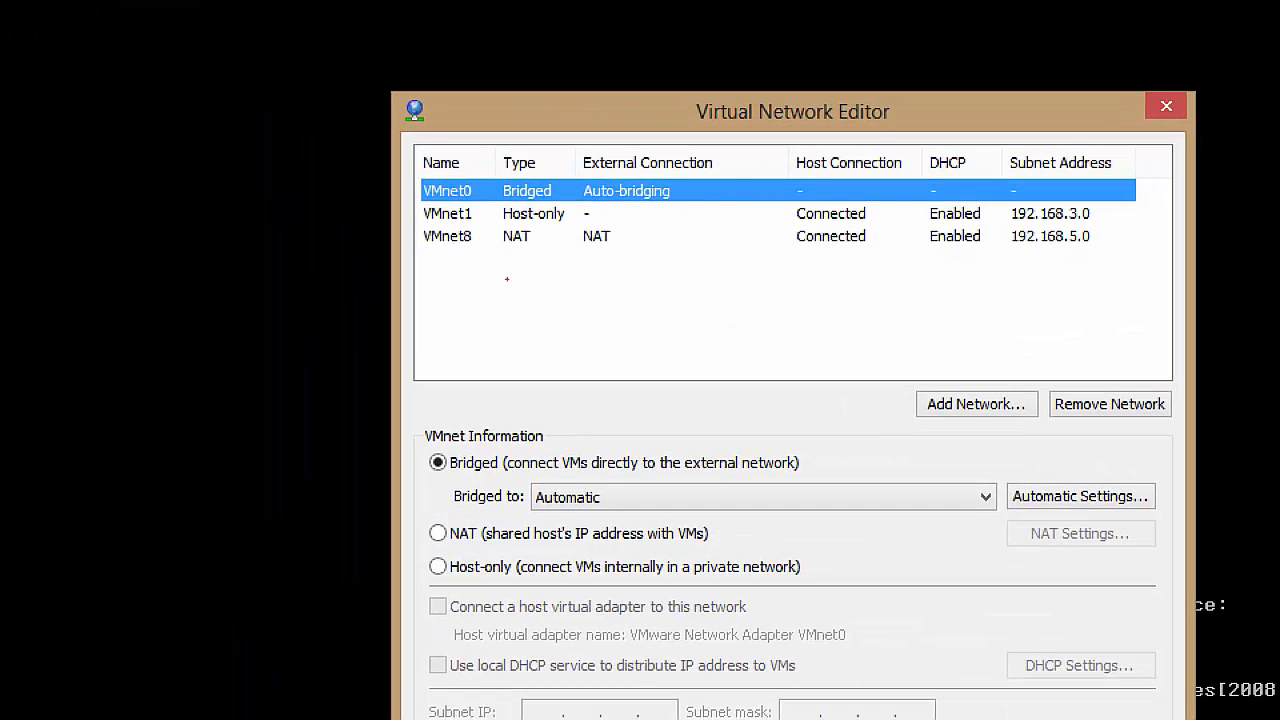
left_click_drag(376, 213, 408, 213)
left_click_drag(580, 214, 612, 215)
left_click_drag(561, 193, 591, 202)
left_click_drag(534, 237, 568, 268)
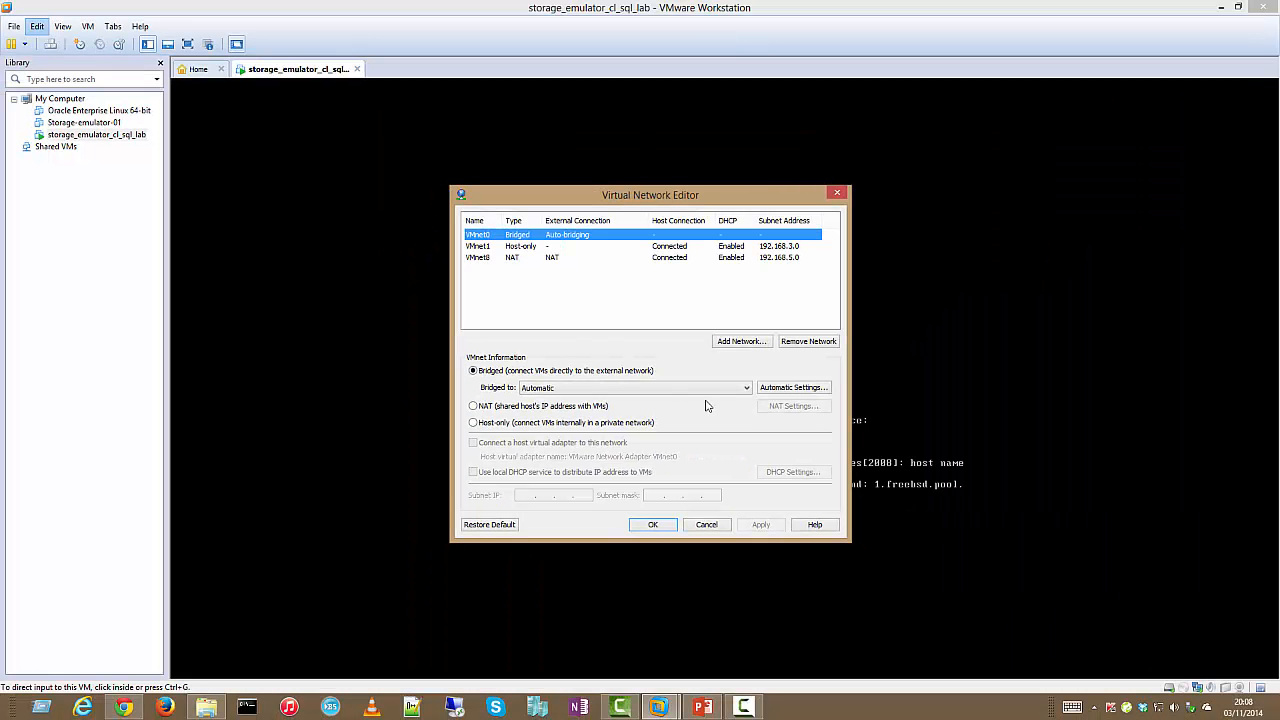
Change VMnet1's subnet to 192.168.110.0
left_click(555, 247)
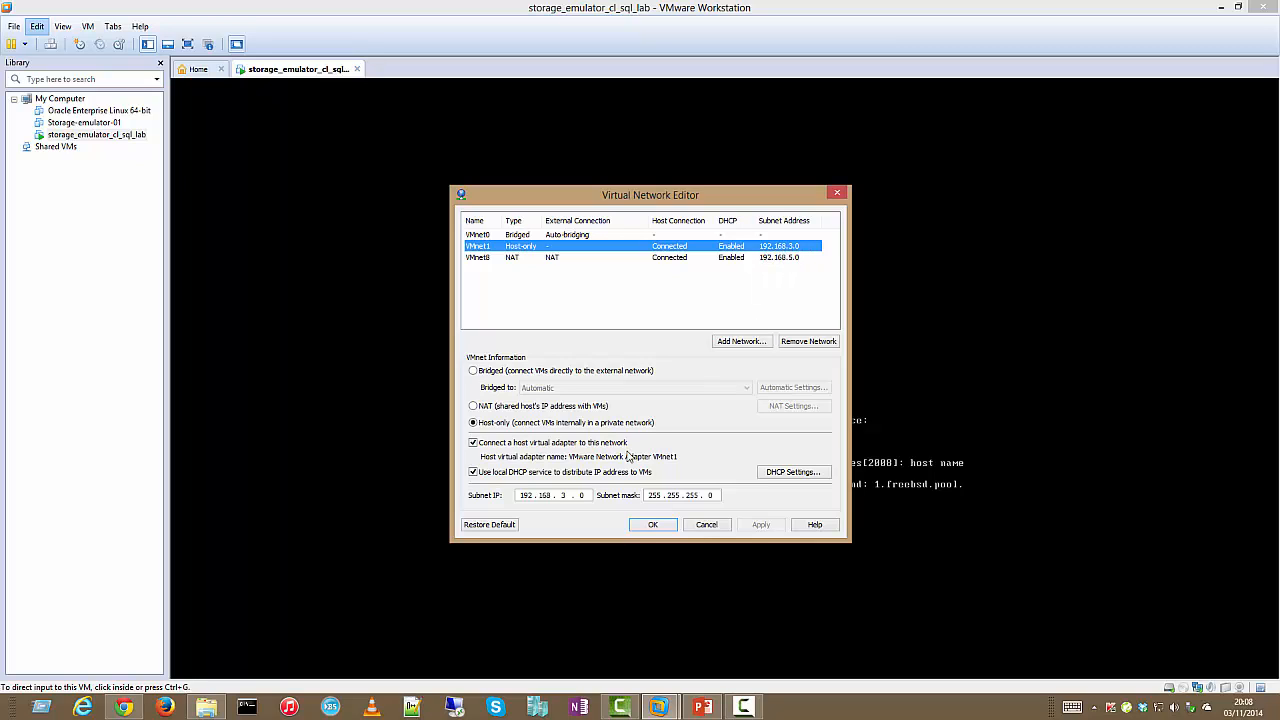
key("BackSpace")
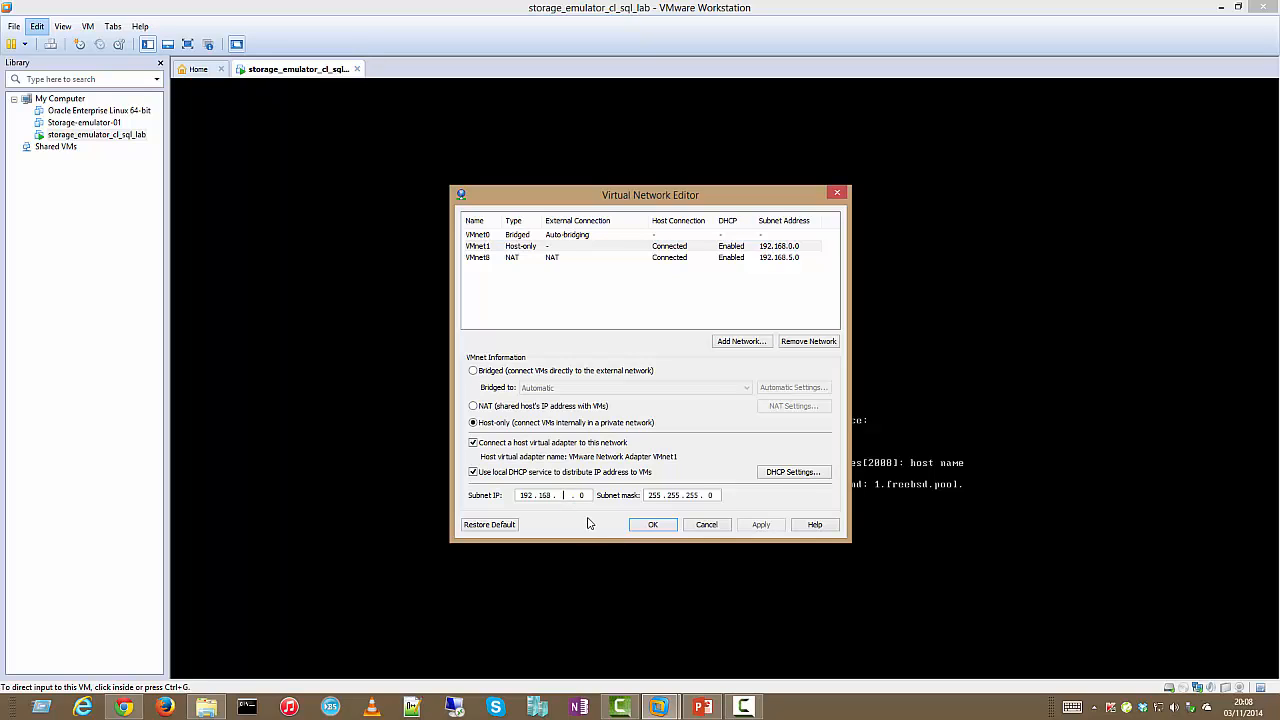
type("110")
Set VMnet1's DHCP range to 192.168.110.1–192.168.110.254 and apply the network changes
left_click(783, 470)
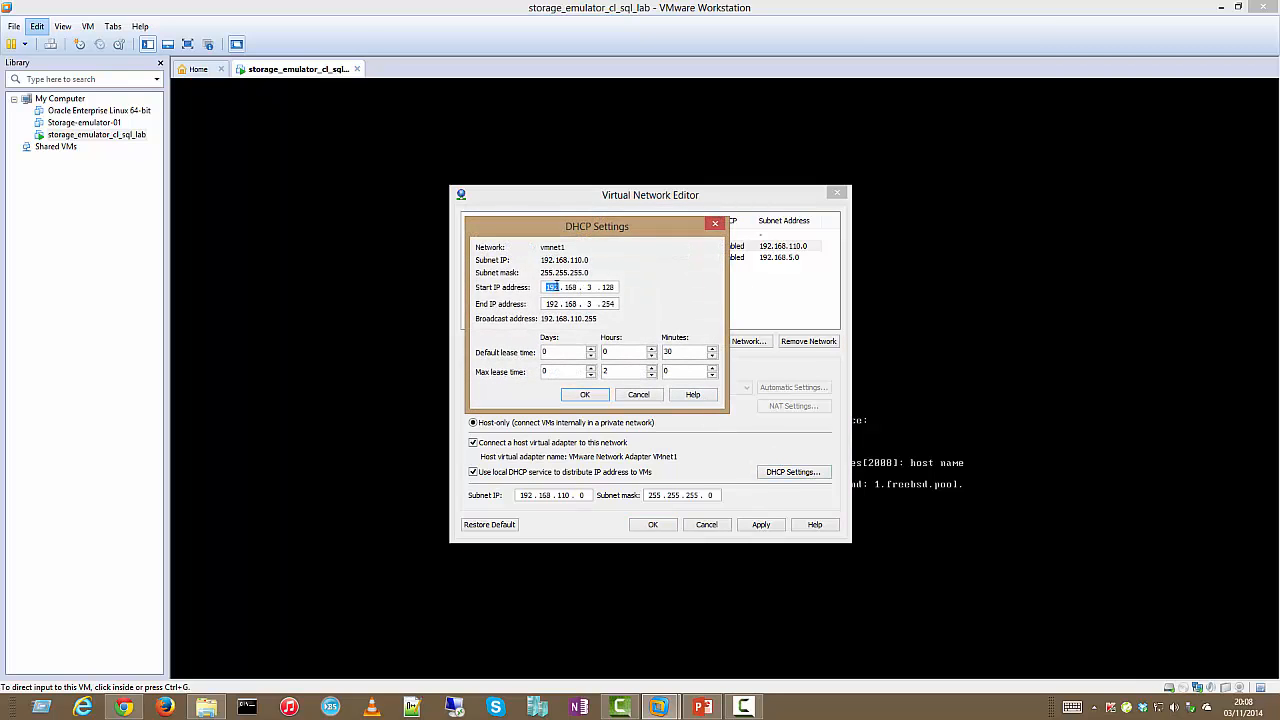
left_click(589, 287)
type("110 . 1")
double_click(589, 303)
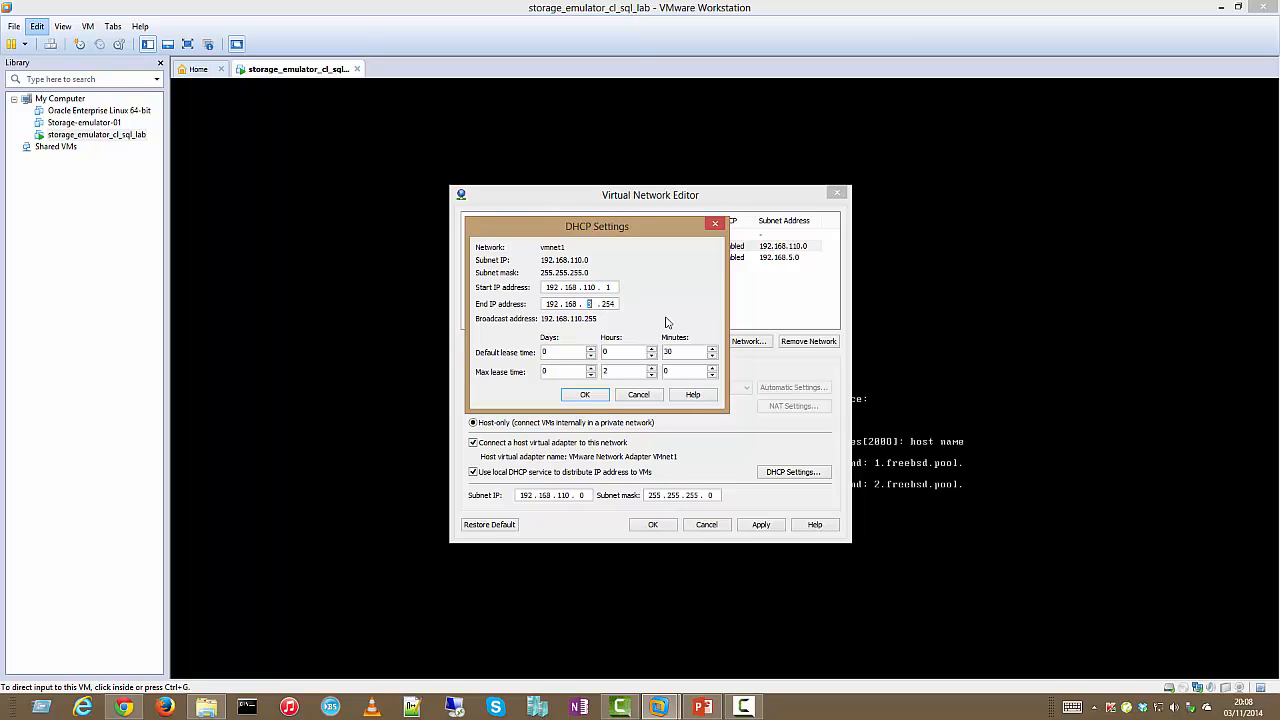
type("110")
left_click(588, 394)
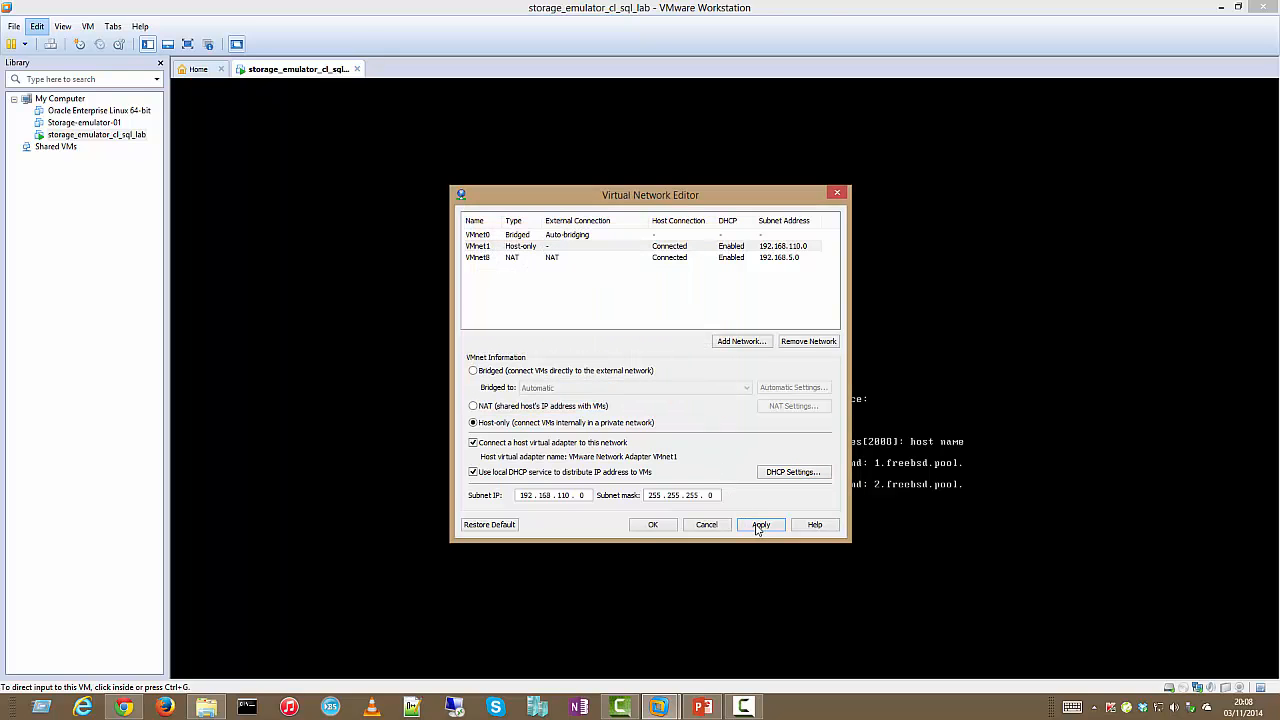
left_click(757, 527)
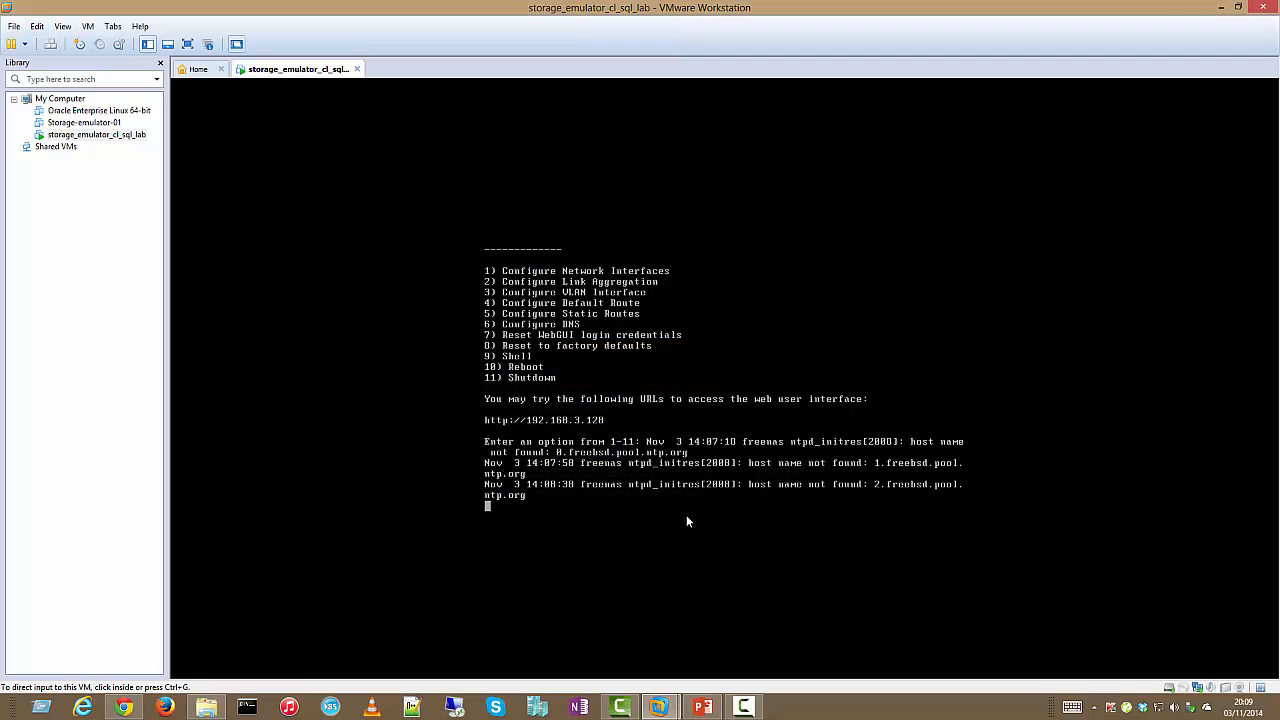
In the FreeNAS console, choose option 1 to configure network interfaces and select em0
left_click(686, 515)
key("Return")
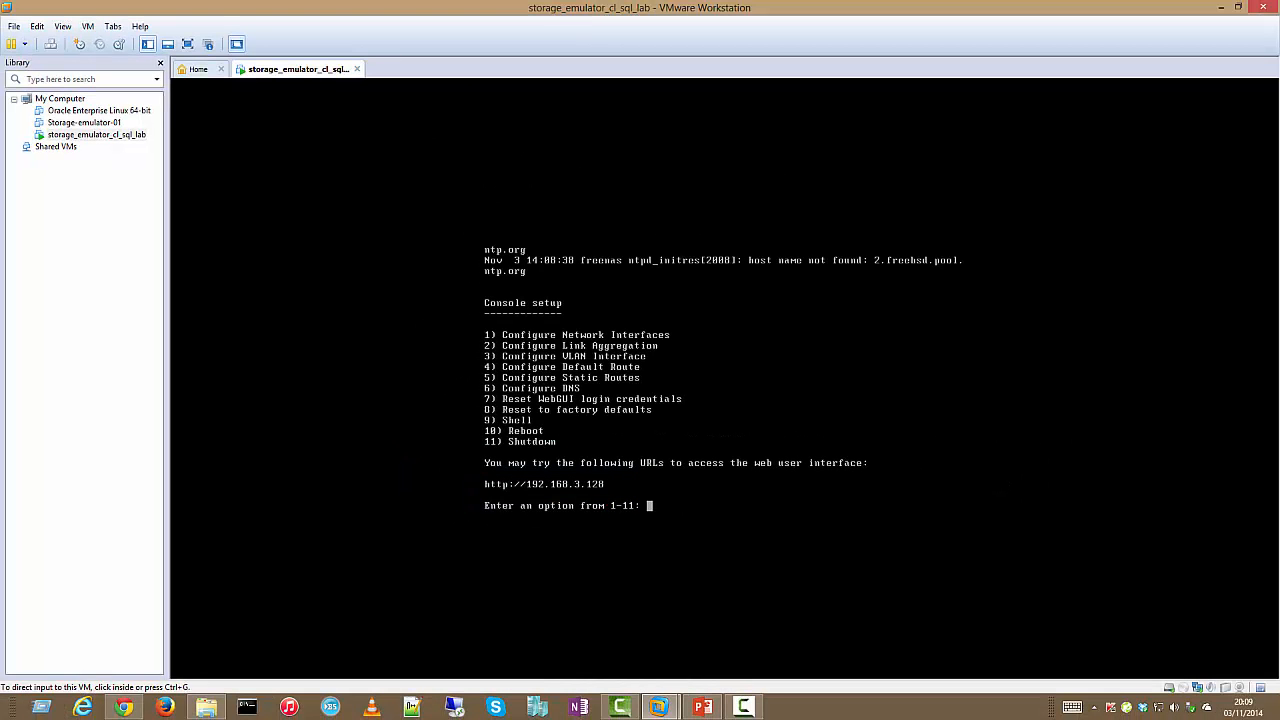
key("Return")
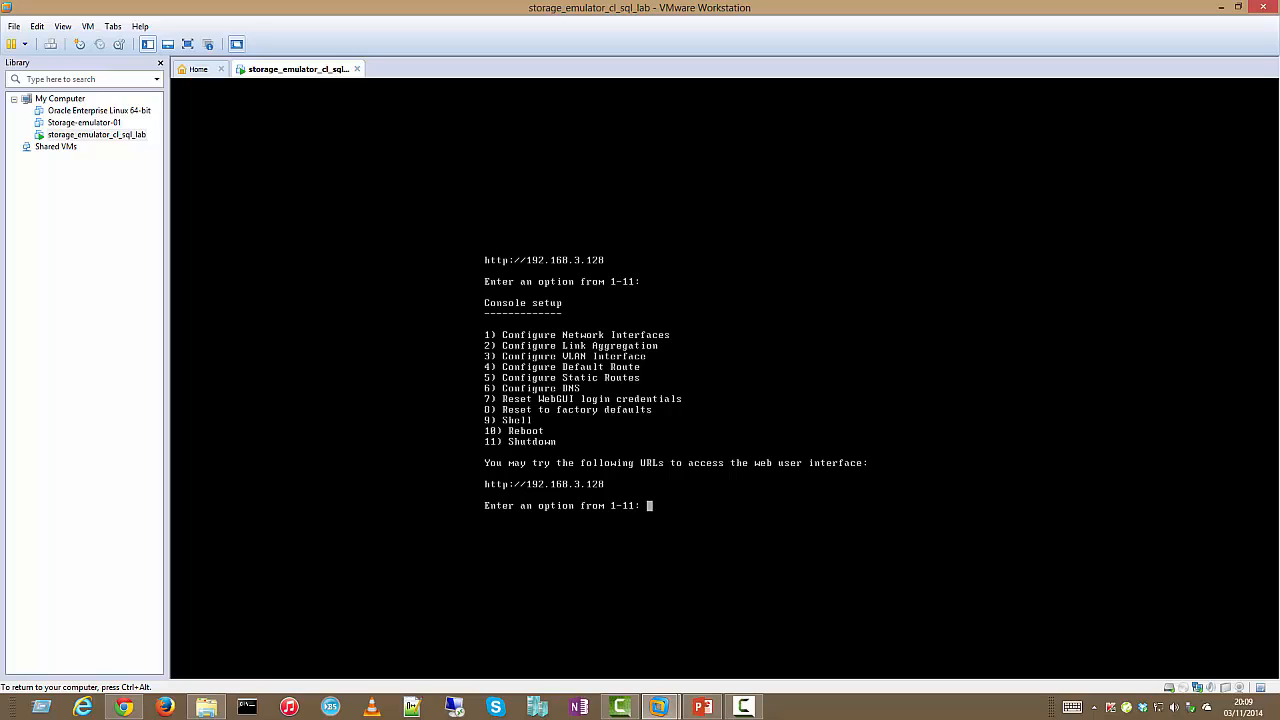
type("1")
key("Return")
type("1")
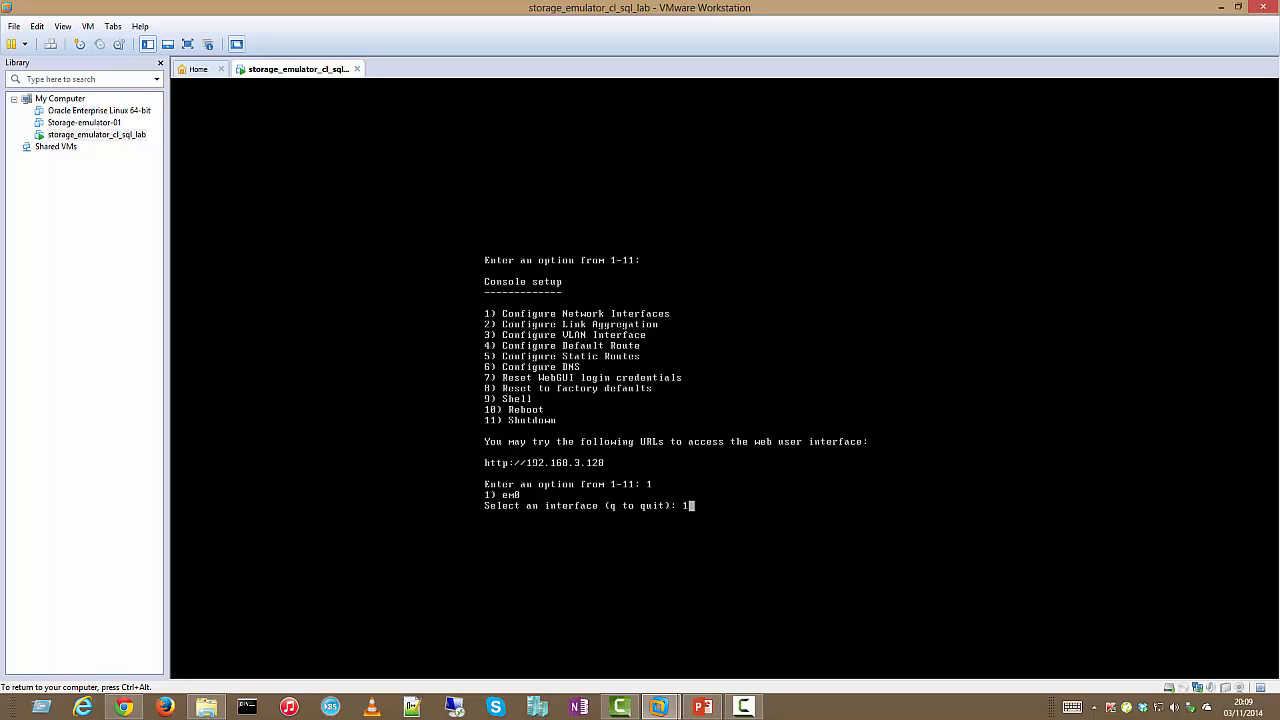
key("Return")
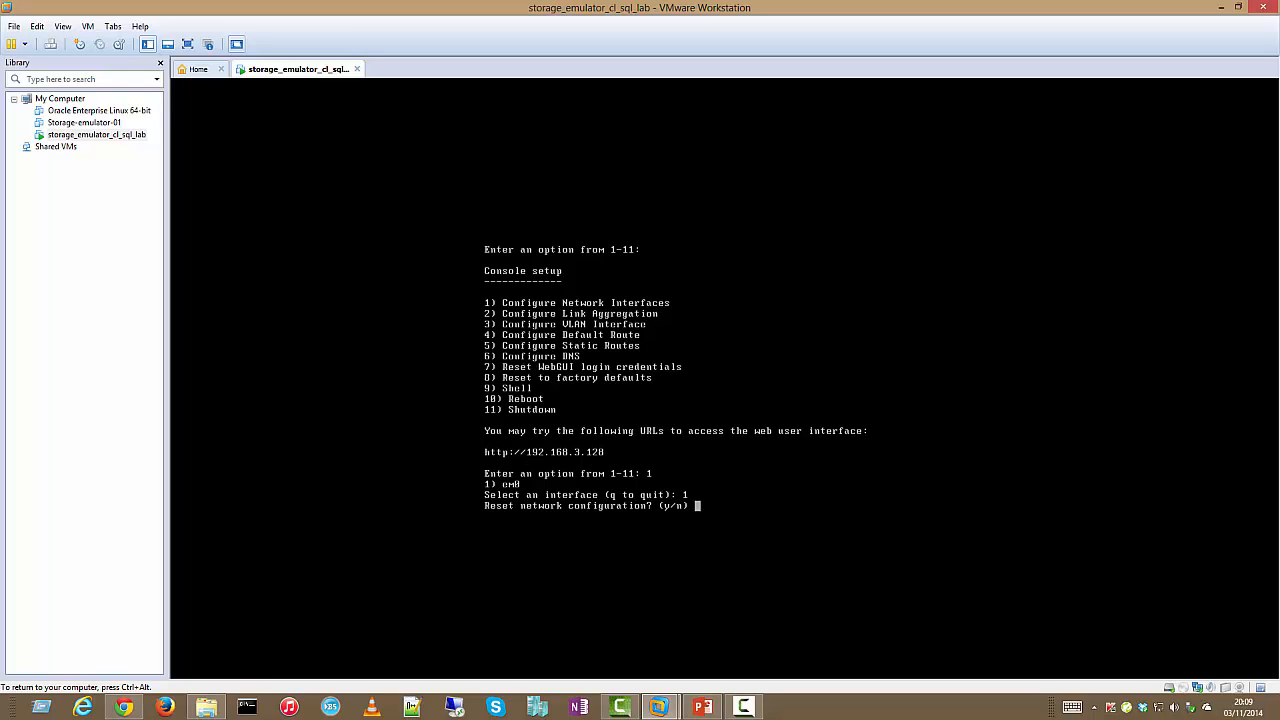
Answer no to resetting the configuration, no to DHCP, and yes to configuring IPv4
type("n")
key("Return")
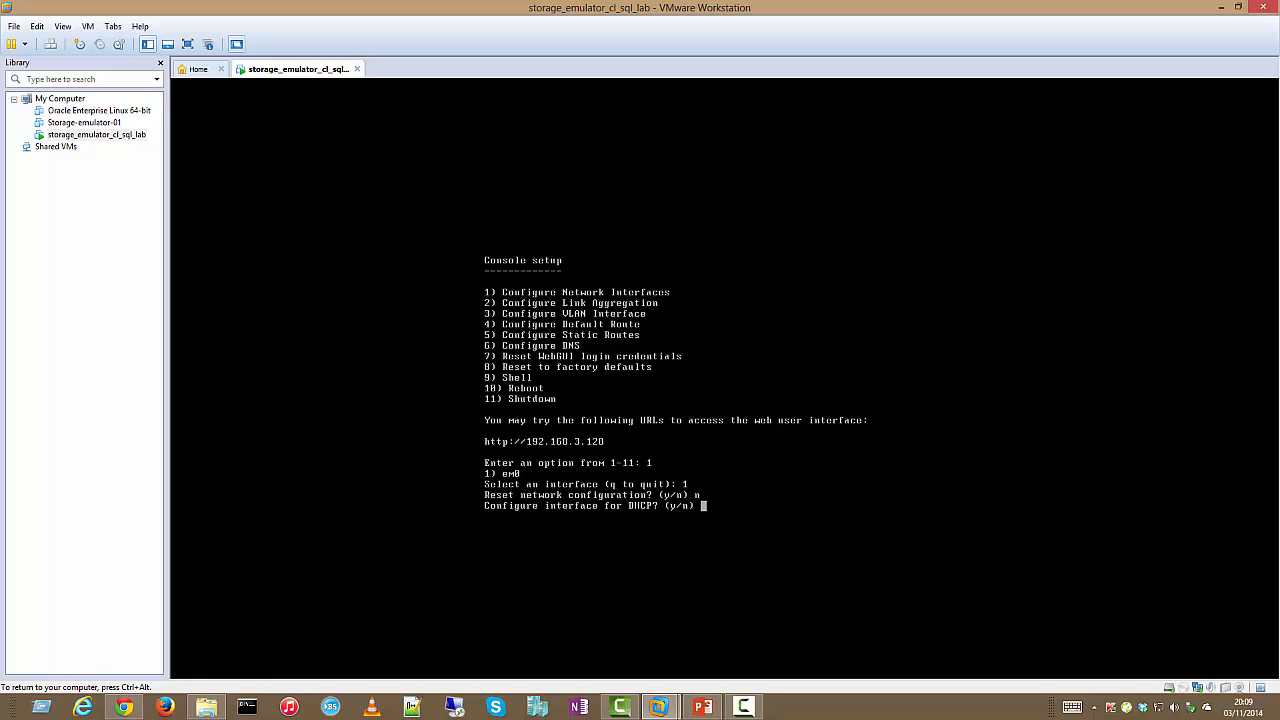
type("n")
key("Return")
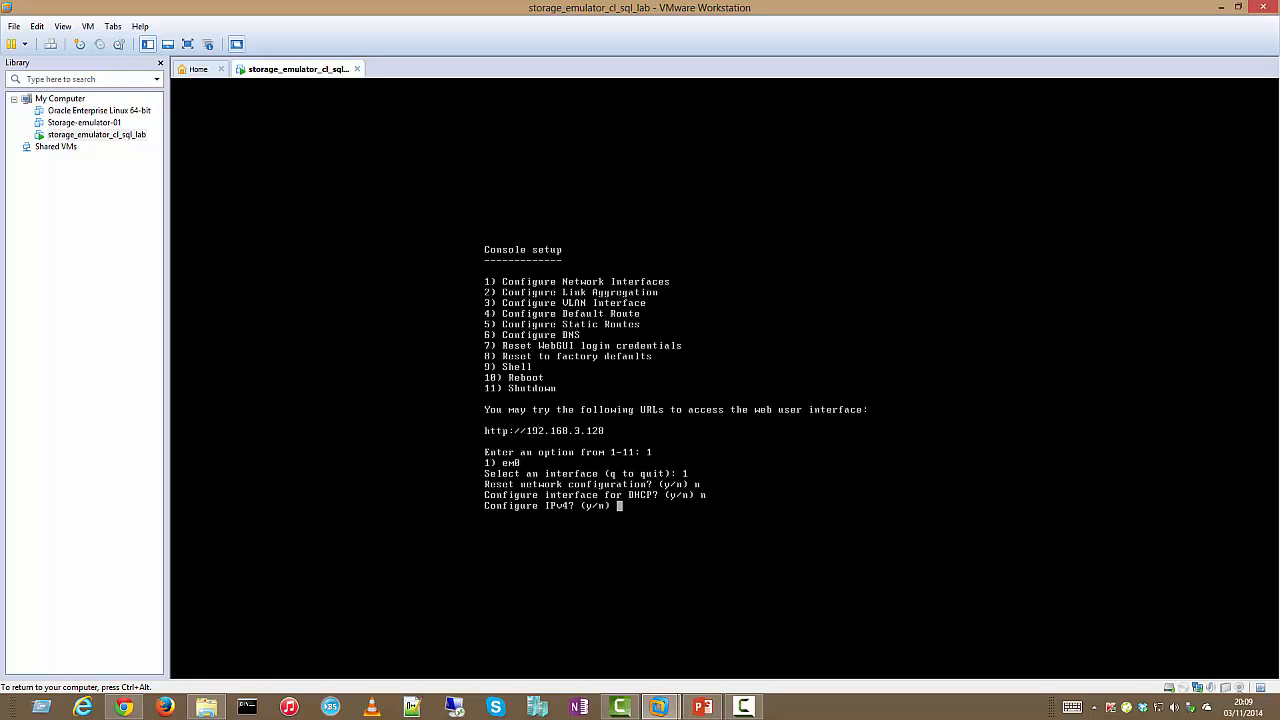
type("y")
key("Return")
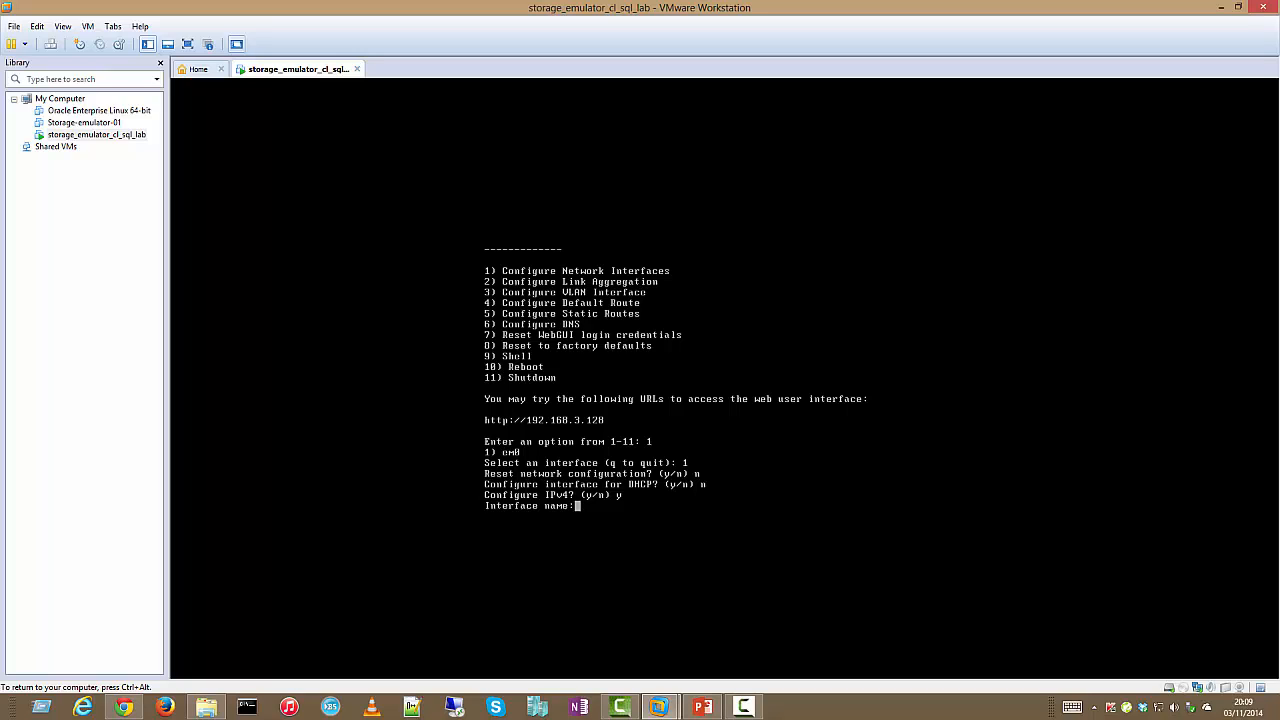
Enter em0 as the interface name and 192.168.110.2 as its IPv4 address
type("em")
key("Insert")
key("BackSpace")
key("BackSpace")
key("BackSpace")
key("BackSpace")
key("BackSpace")
type("0")
key("Return")
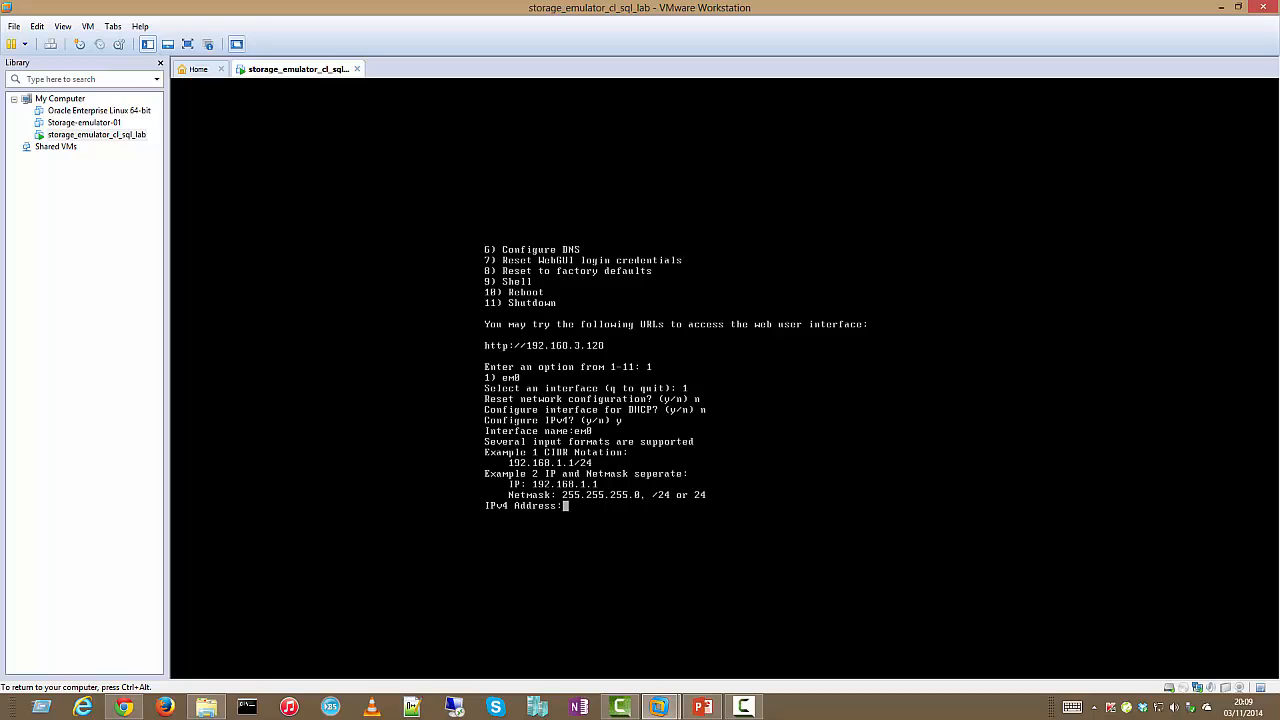
type("192.168.110.2, 24")
key("Return")
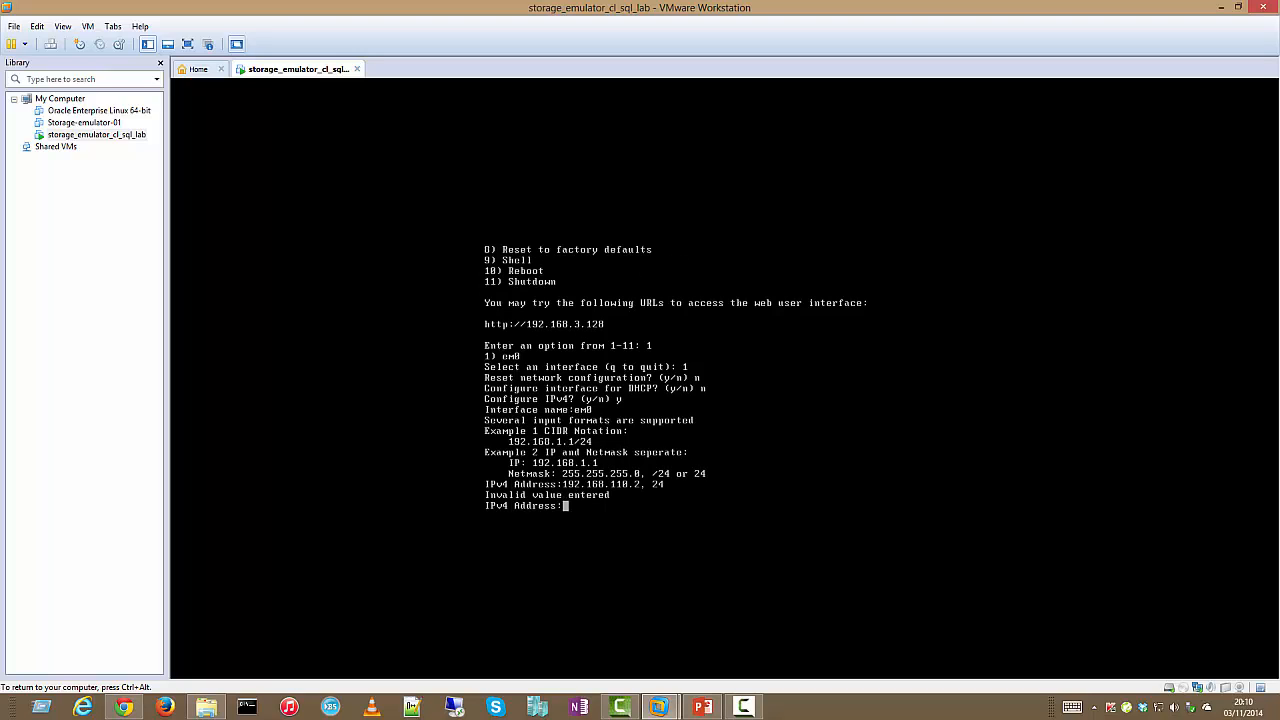
type("192.168.110.2")
key("Return")
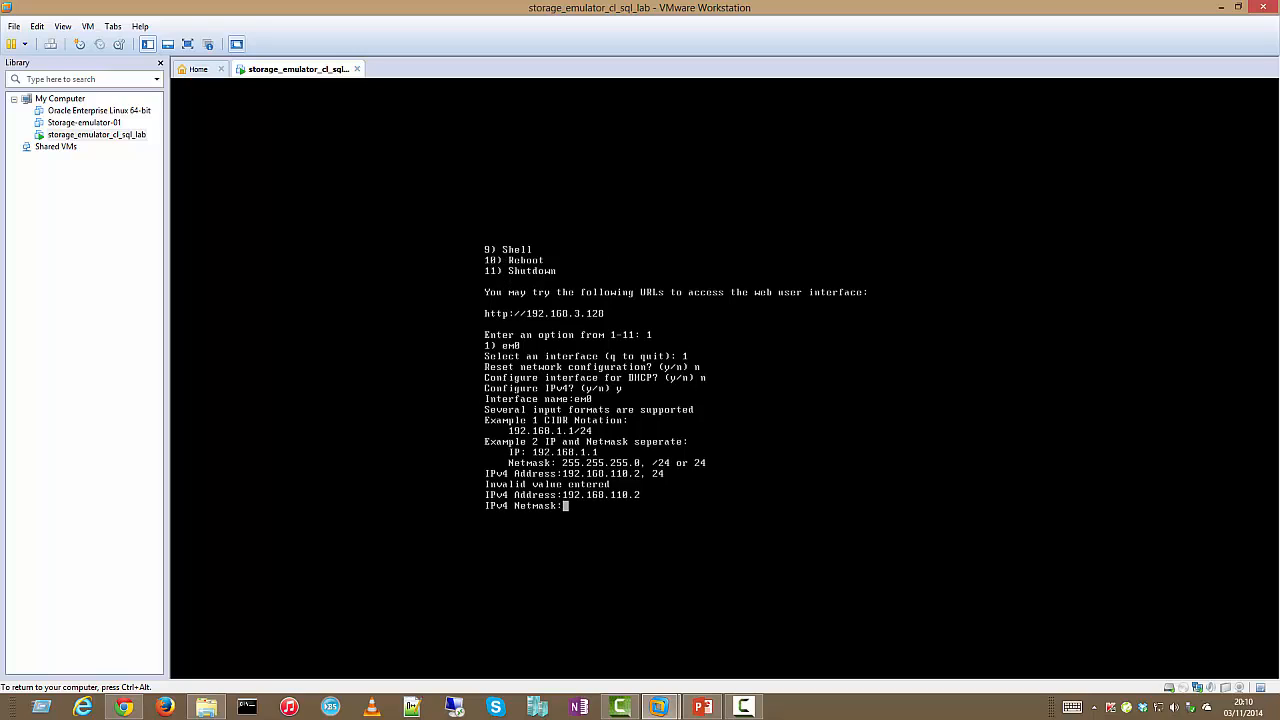
Set netmask 255.255.255.0, skip IPv6, and return to the console setup menu
type("255.255.255.0")
key("Return")
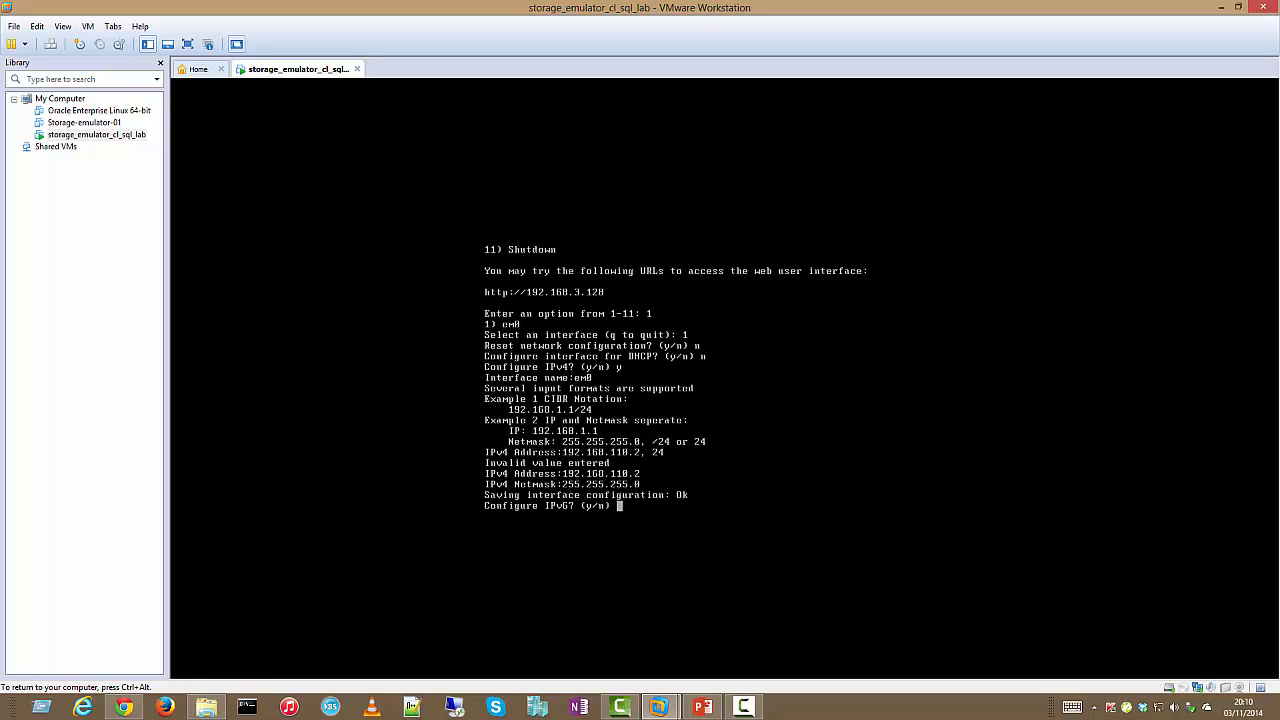
type("n")
key("Return")
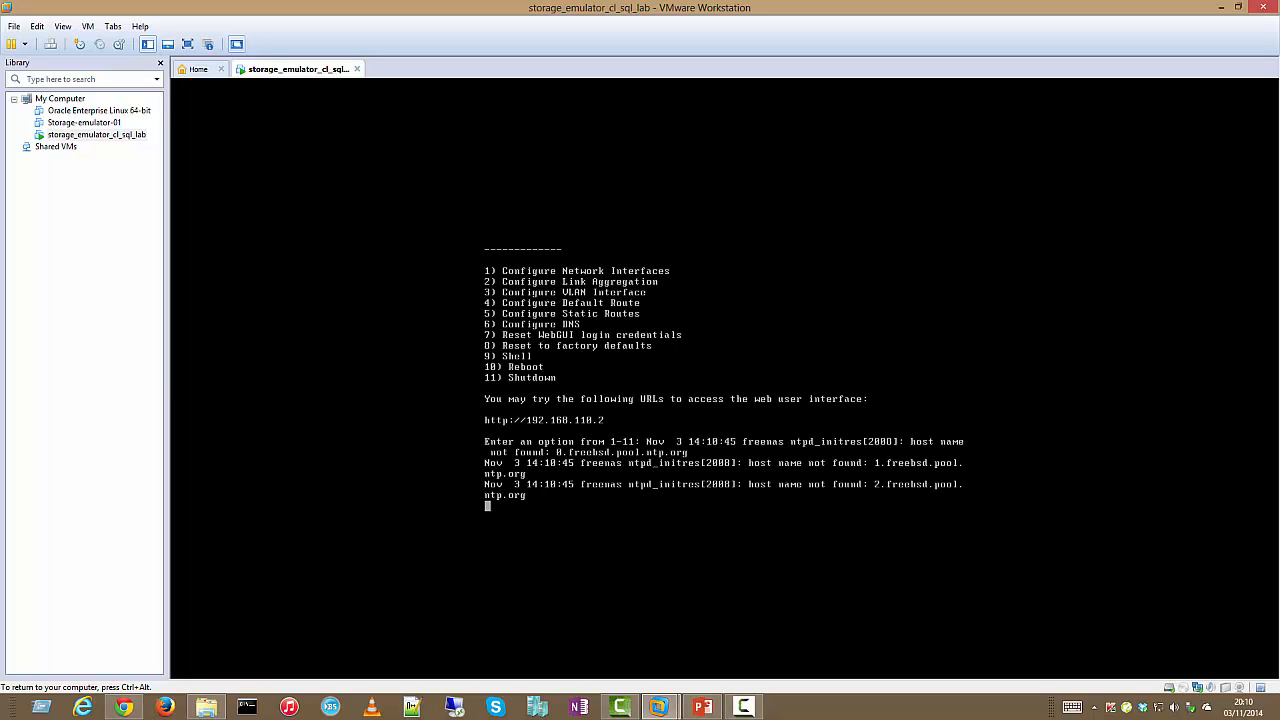
key("Return")
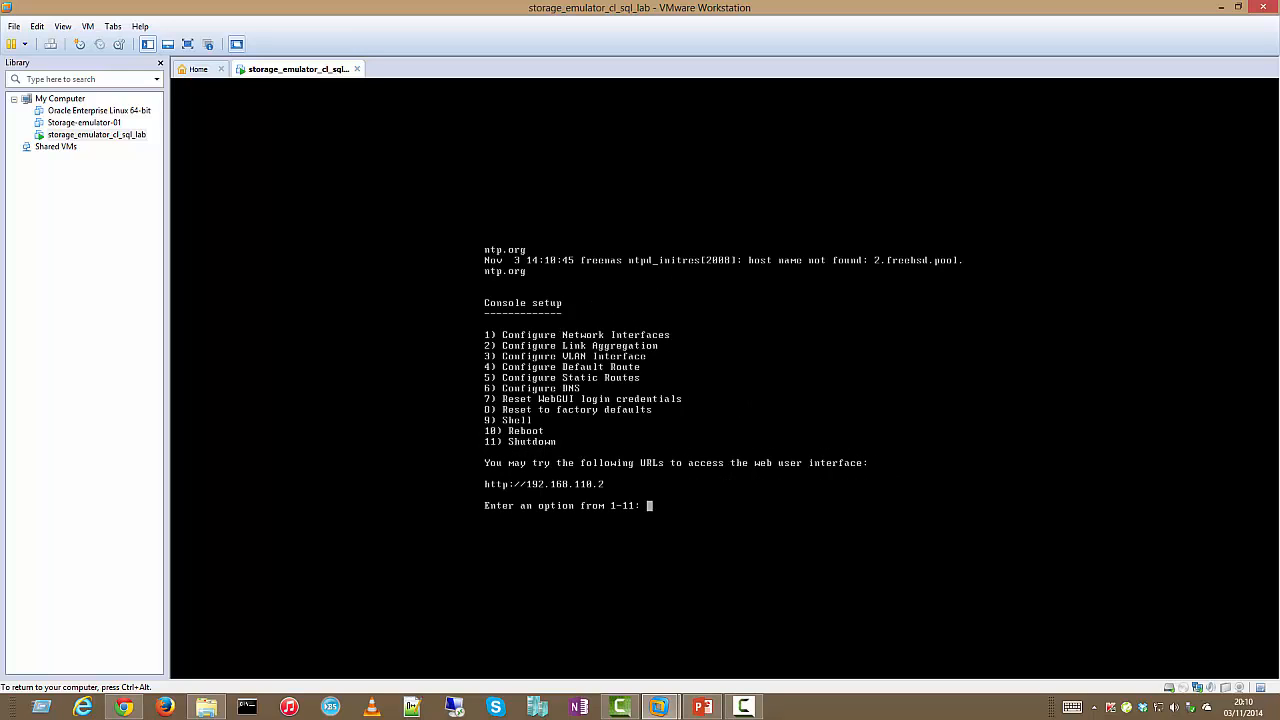
Load the FreeNAS web UI at 192.168.110.2 in Chrome and log in as root
key("ctrl+alt")
left_click(140, 708)
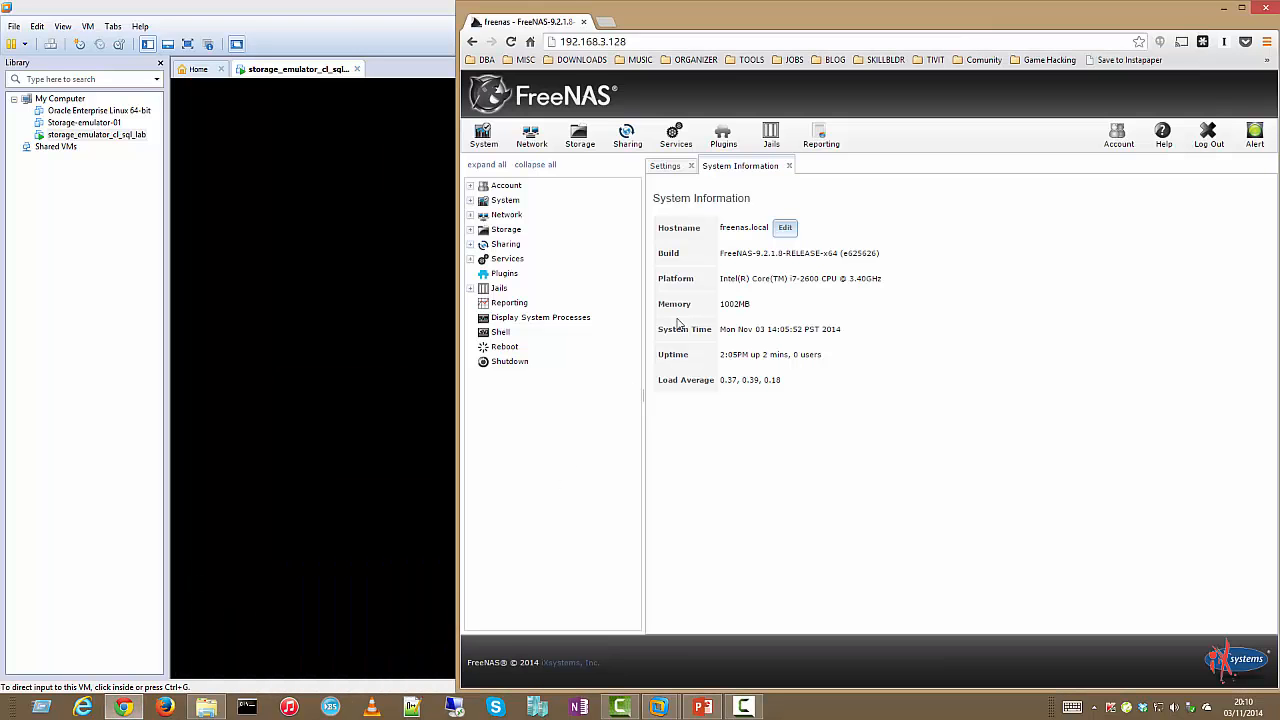
left_click(669, 41)
left_click(674, 41)
key("BackSpace")
key("BackSpace")
key("BackSpace")
key("BackSpace")
key("BackSpace")
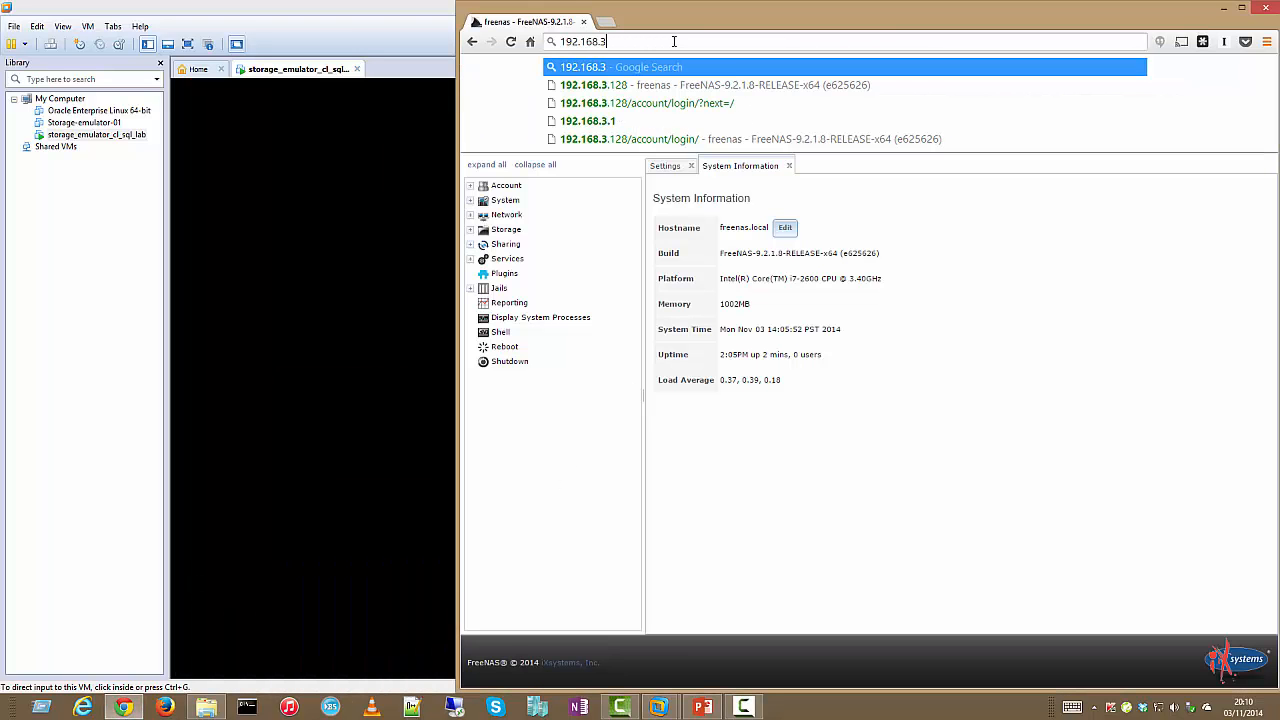
type("110.2")
key("Return")
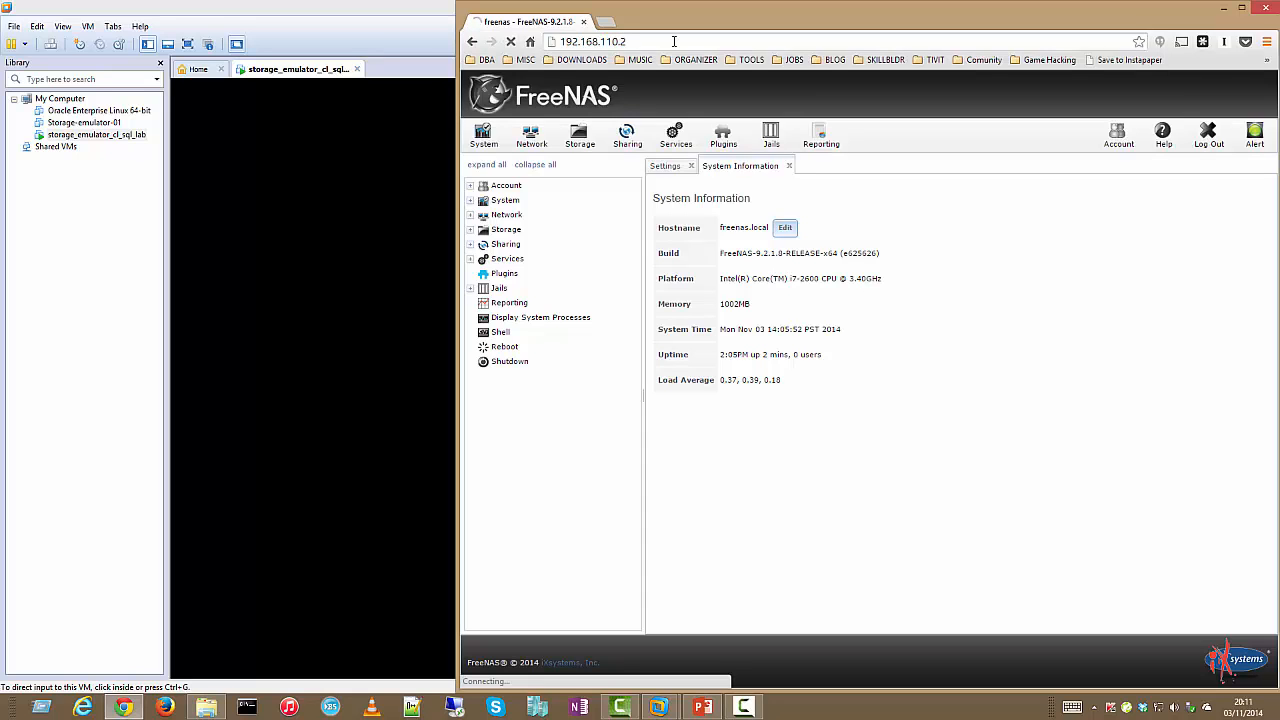
left_click_drag(682, 20, 895, 33)
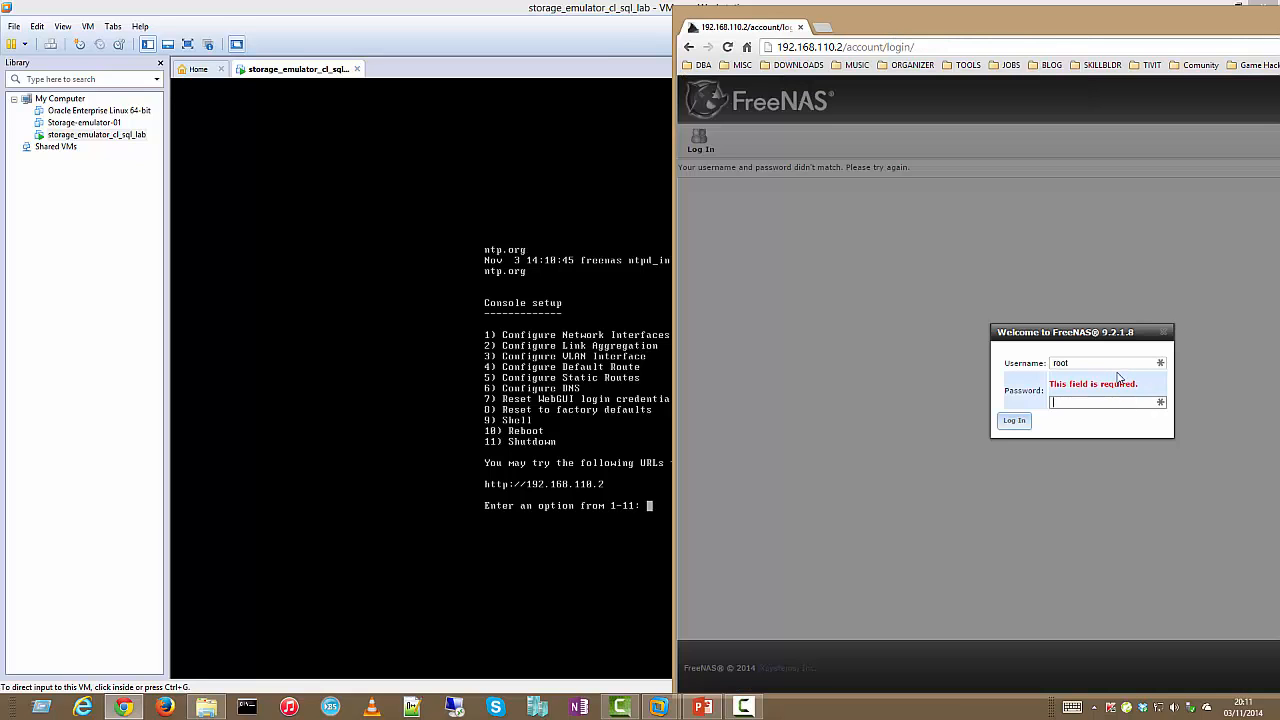
type("ssword")
key("Return")
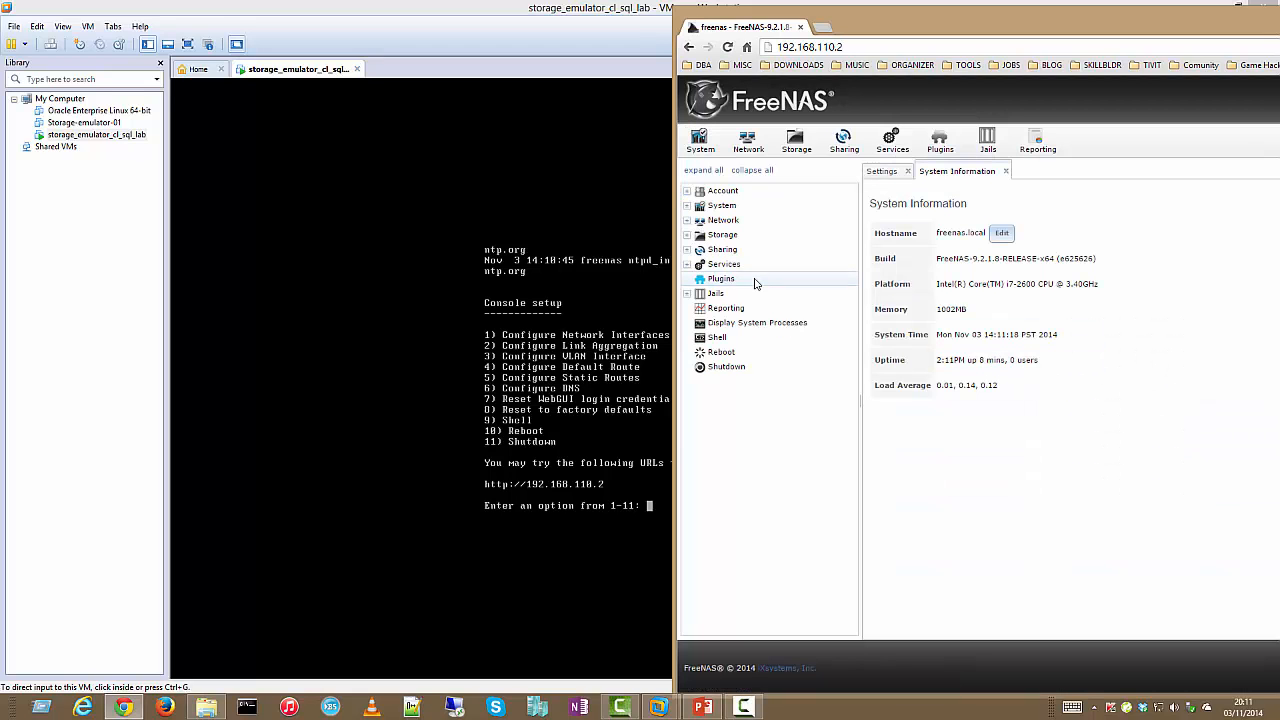
Reposition the browser window and expand the Storage section in the tree
left_click_drag(912, 11, 626, 6)
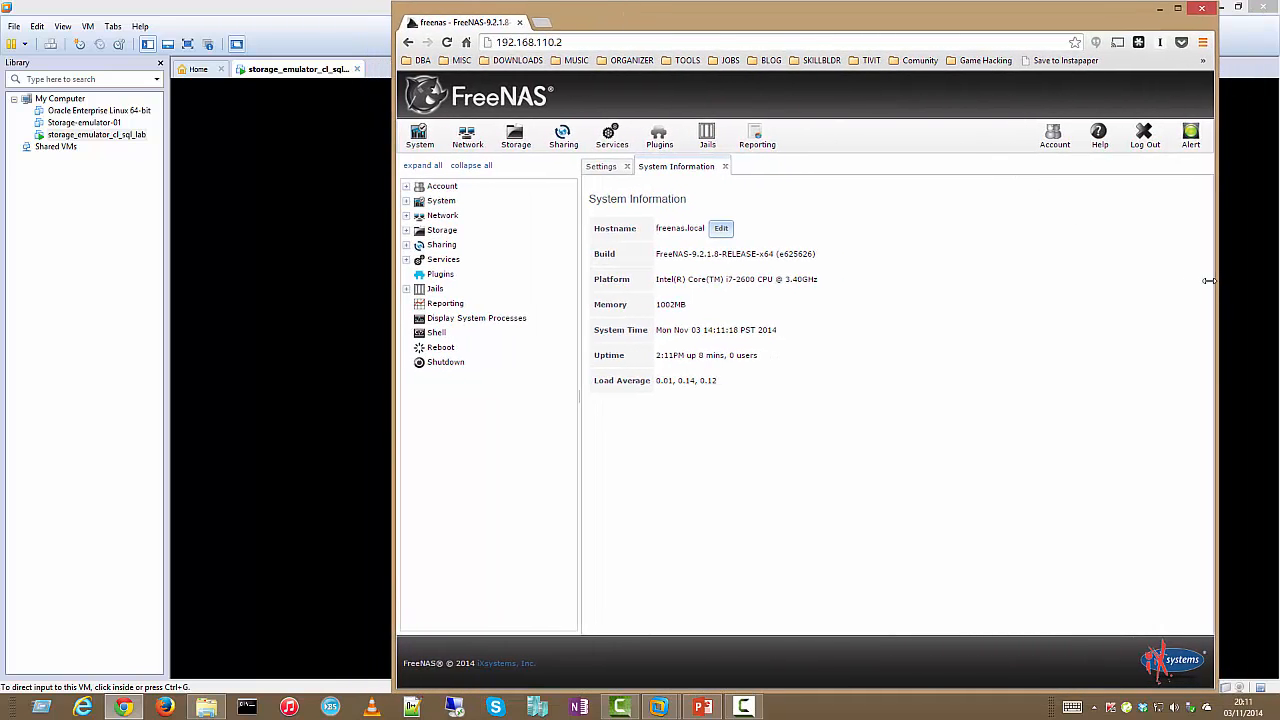
left_click_drag(1216, 282, 1130, 292)
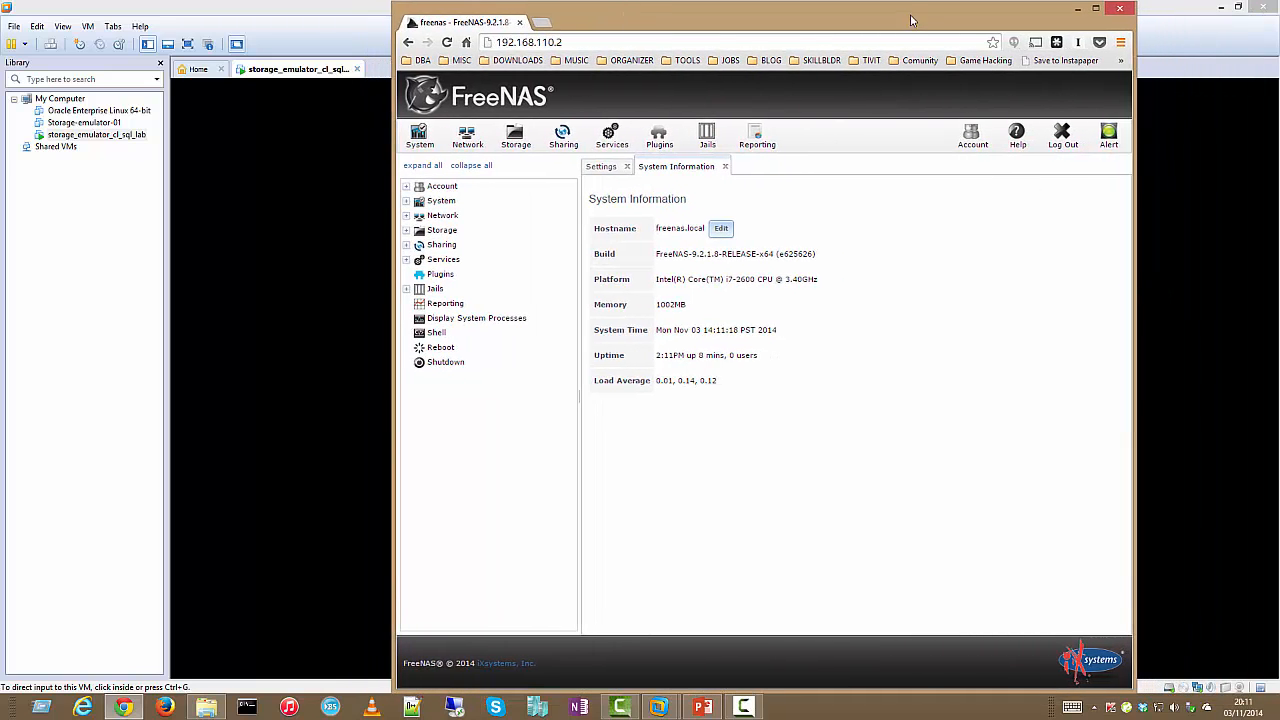
left_click_drag(912, 21, 1008, 20)
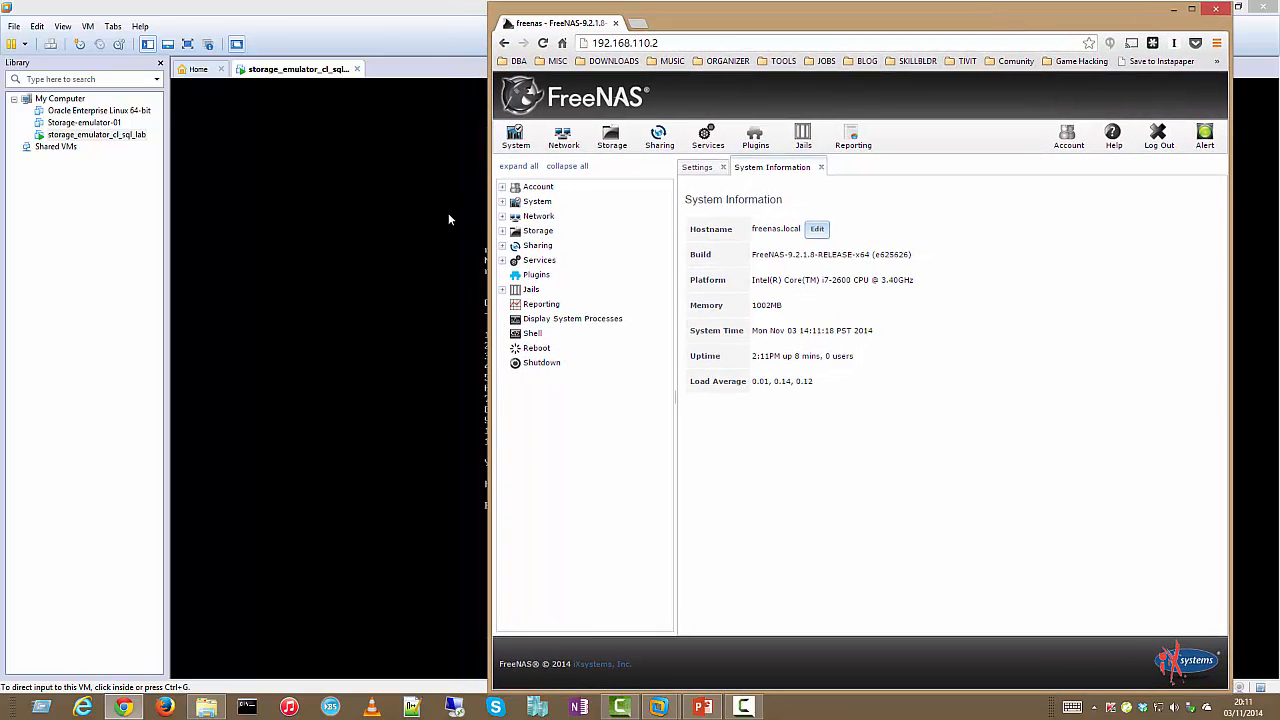
left_click(502, 231)
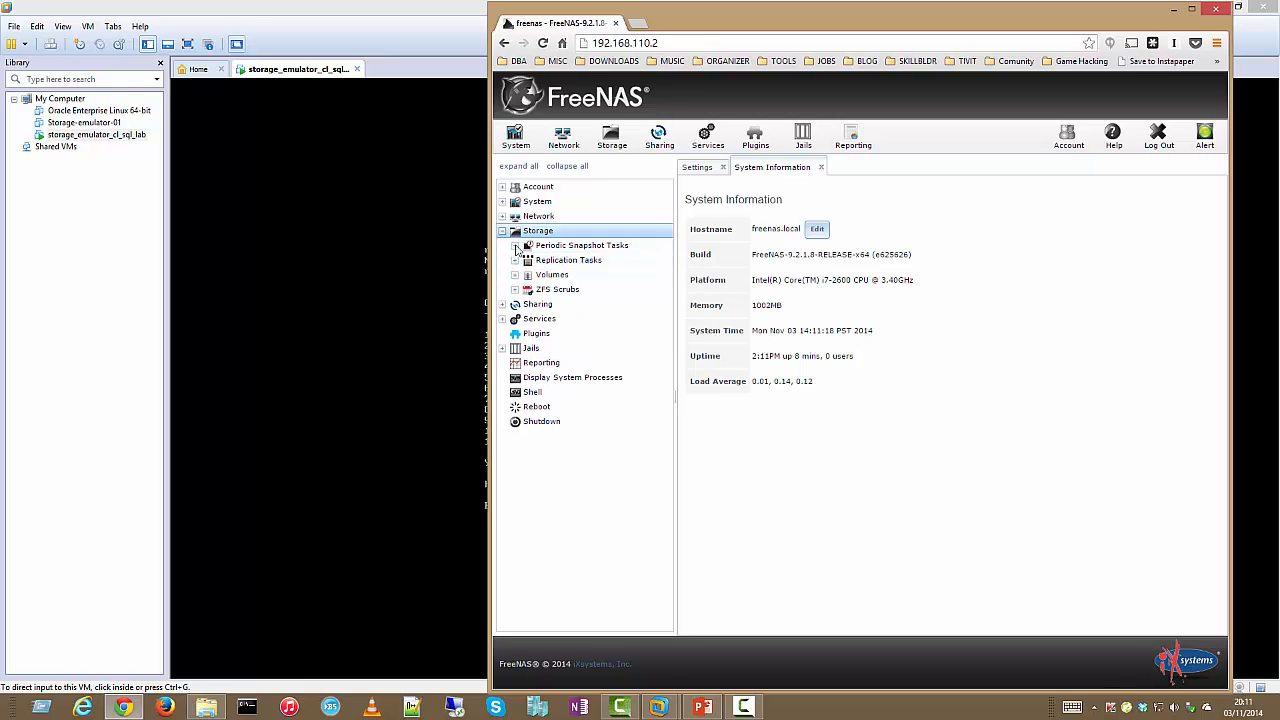
Expand Volumes, check that View Disks lists no disks, and minimize Chrome
left_click(514, 275)
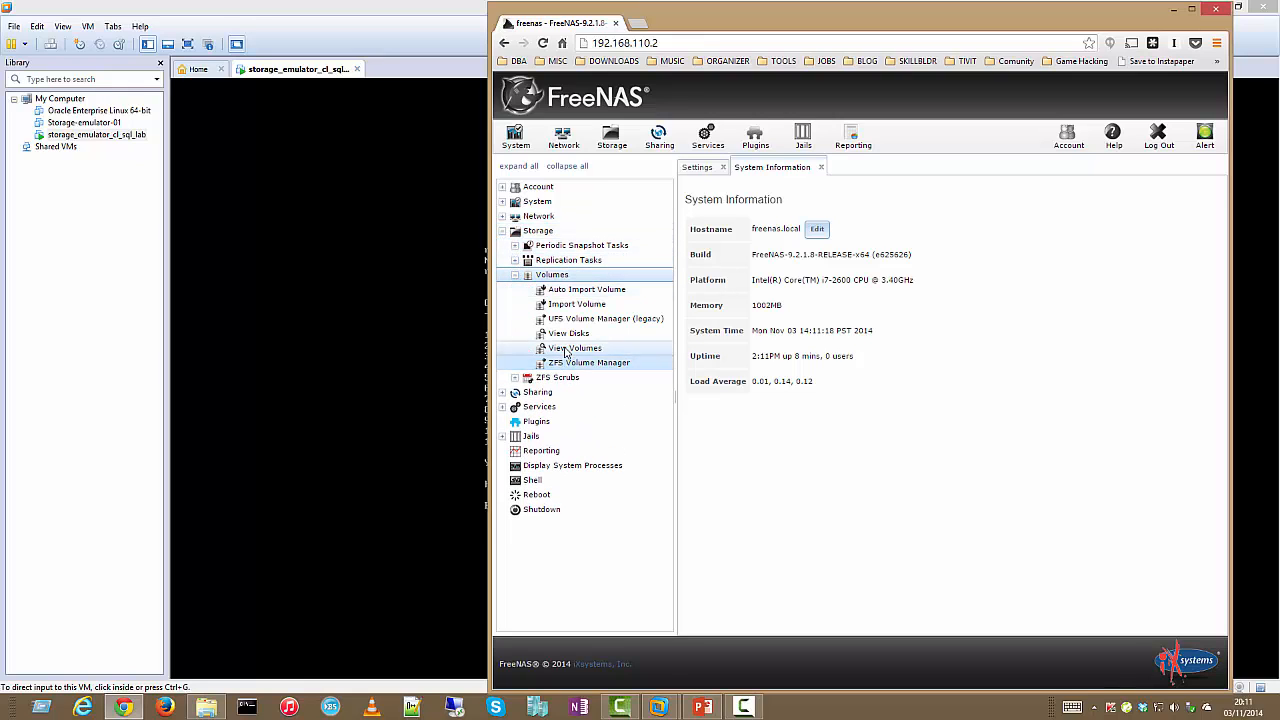
left_click(566, 347)
left_click(569, 335)
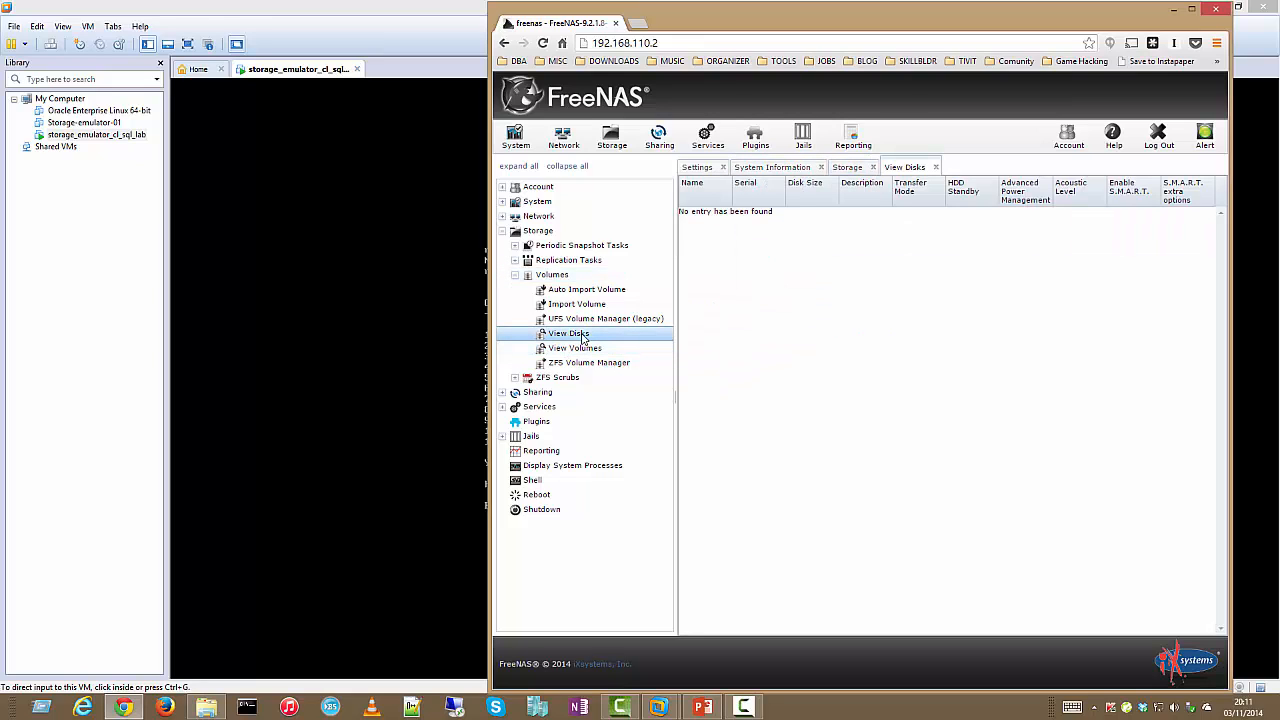
left_click(1172, 12)
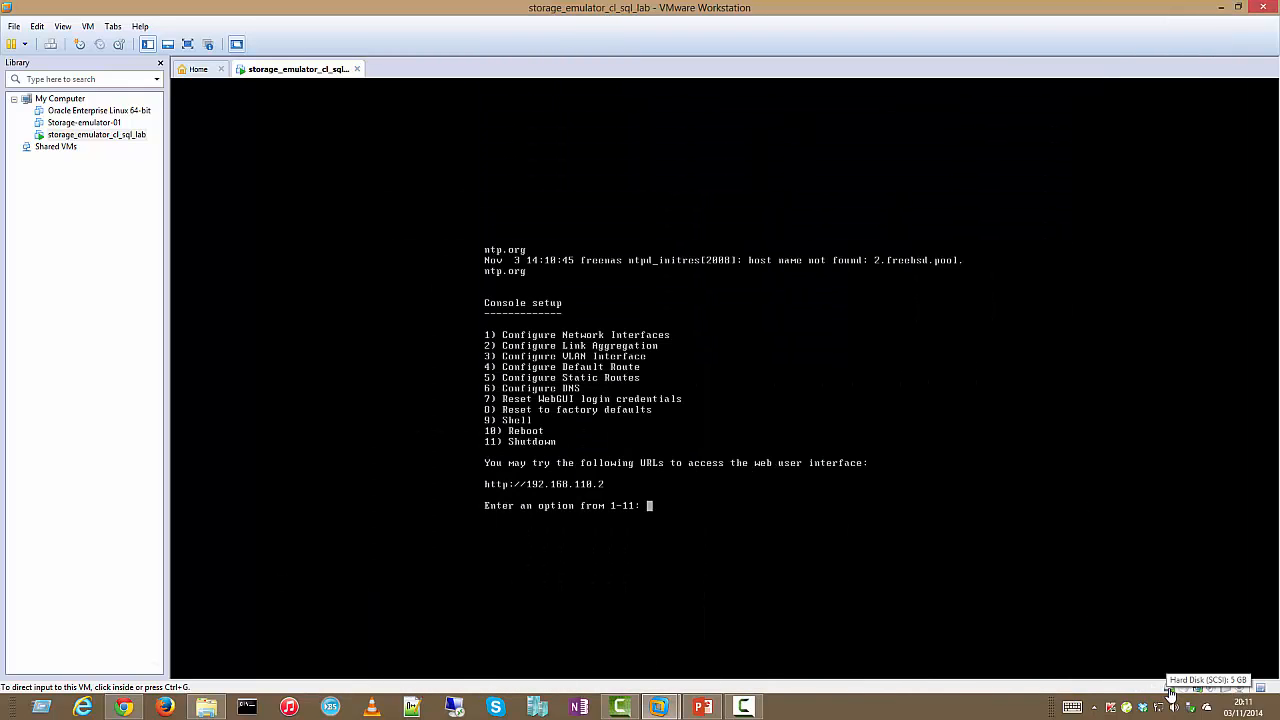
In the VM settings, start adding a new SCSI hard disk as a newly created virtual disk
right_click(1169, 690)
left_click(1190, 681)
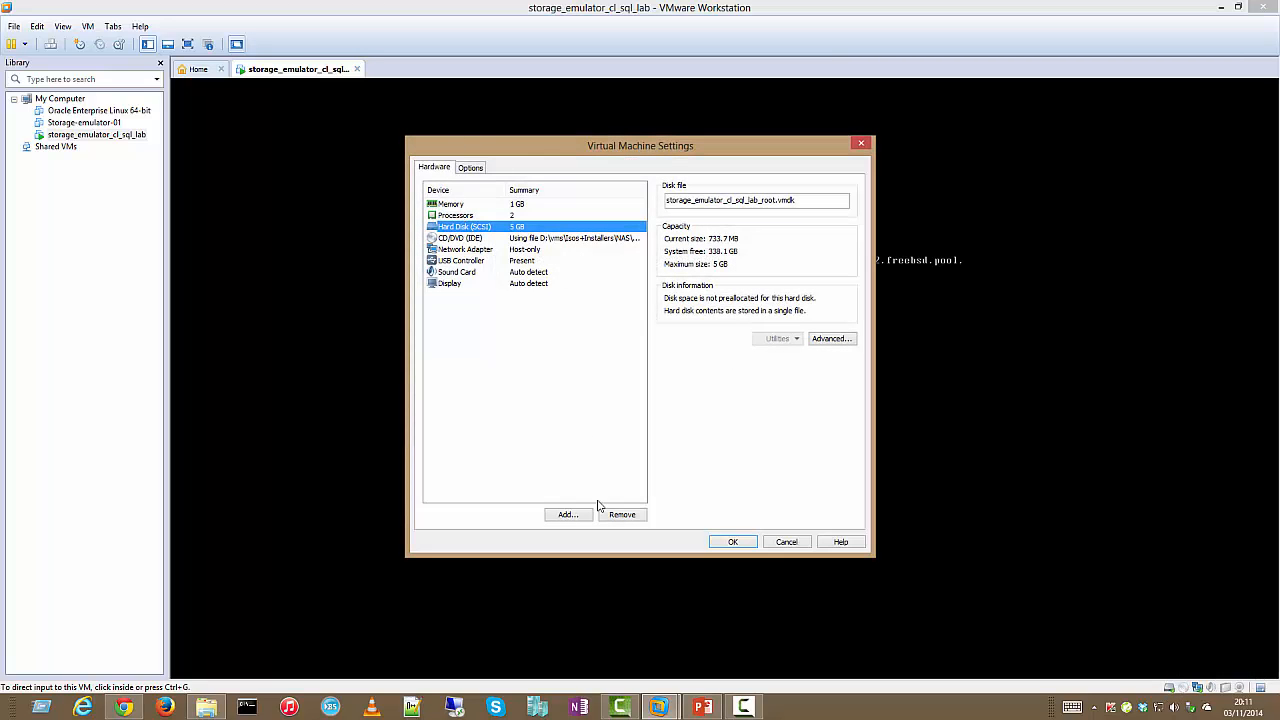
left_click(576, 514)
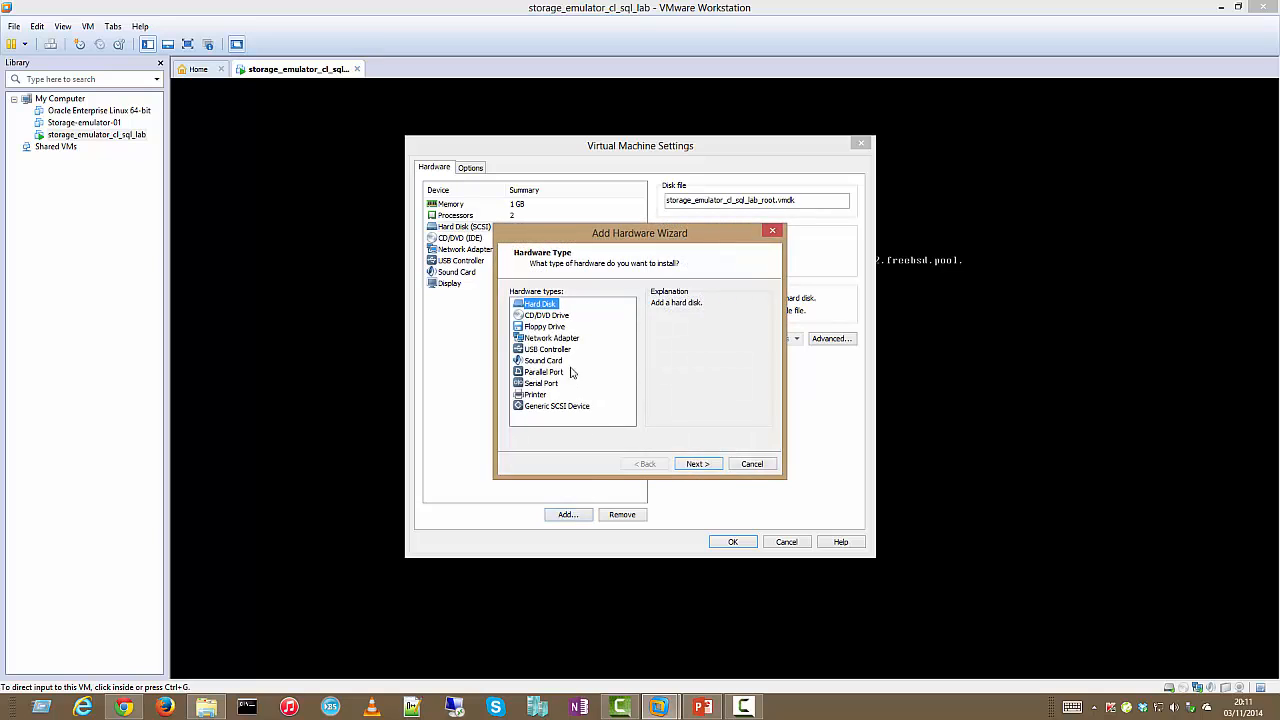
left_click(699, 465)
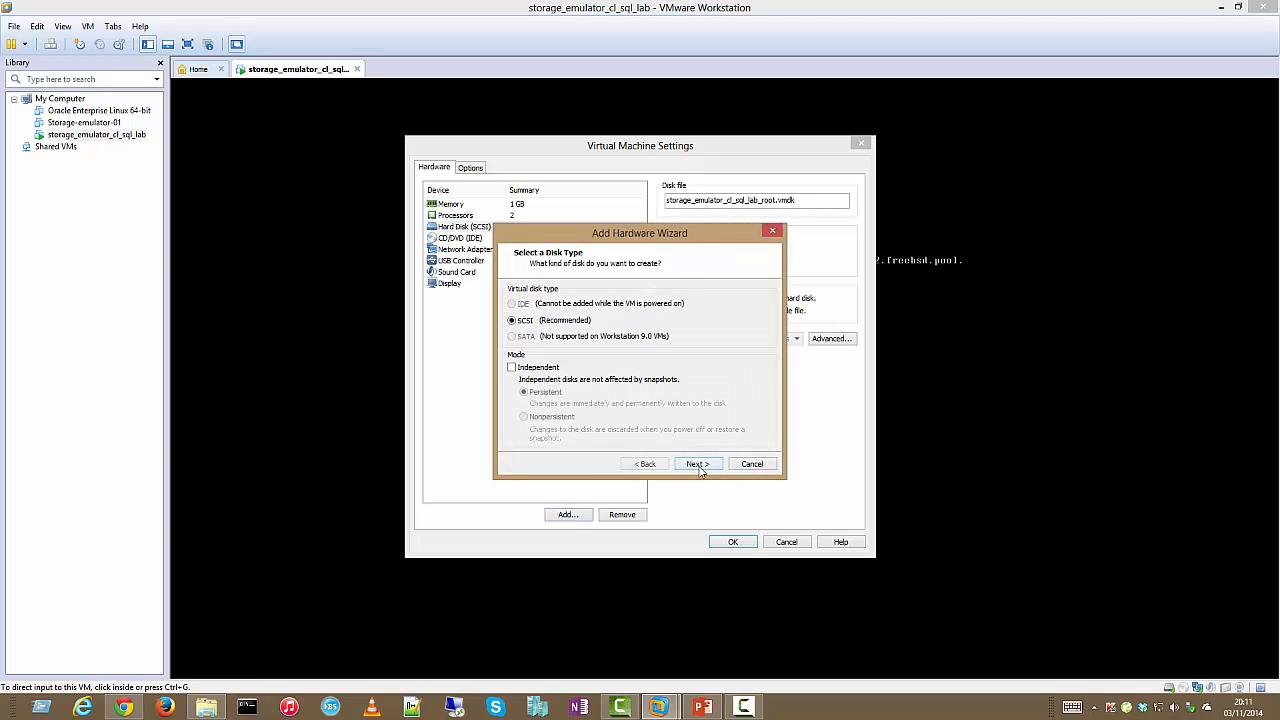
left_click(697, 465)
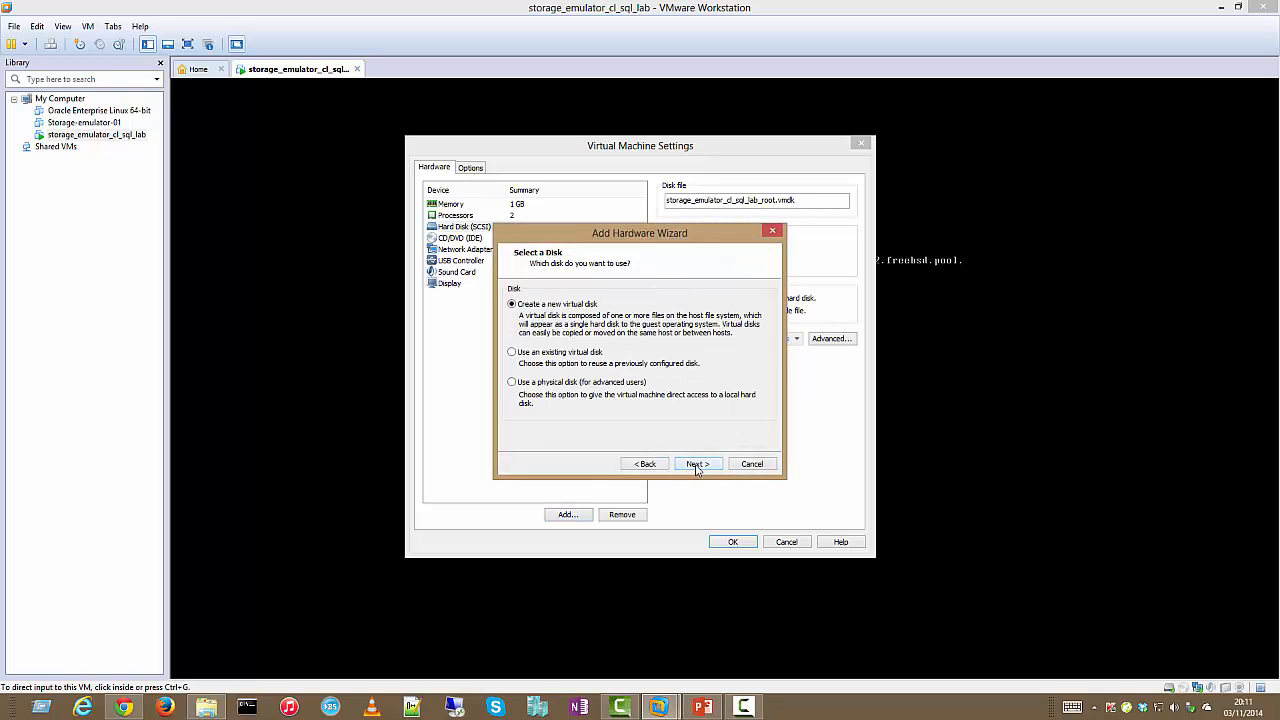
left_click(697, 464)
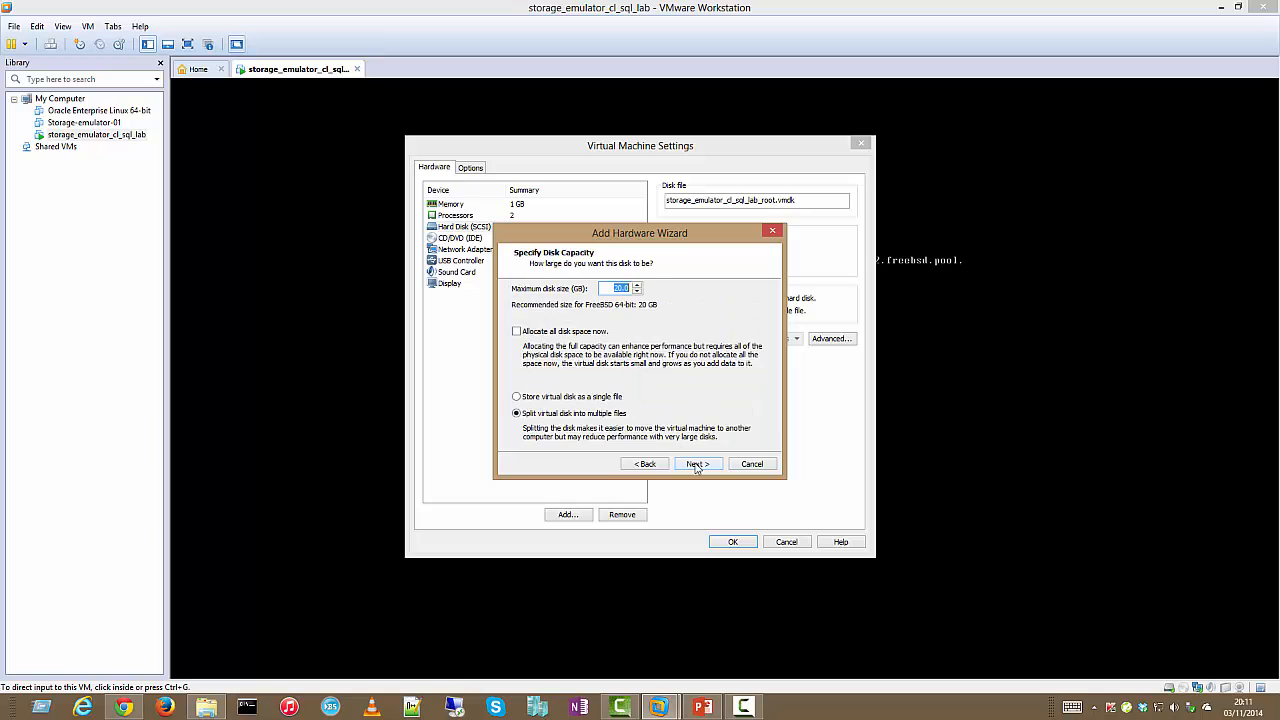
Set the new disk's size to 30 GB, stored as a single file
left_click(614, 287)
left_click_drag(614, 287, 643, 290)
type("30")
left_click(606, 397)
double_click(623, 289)
left_click(714, 466)
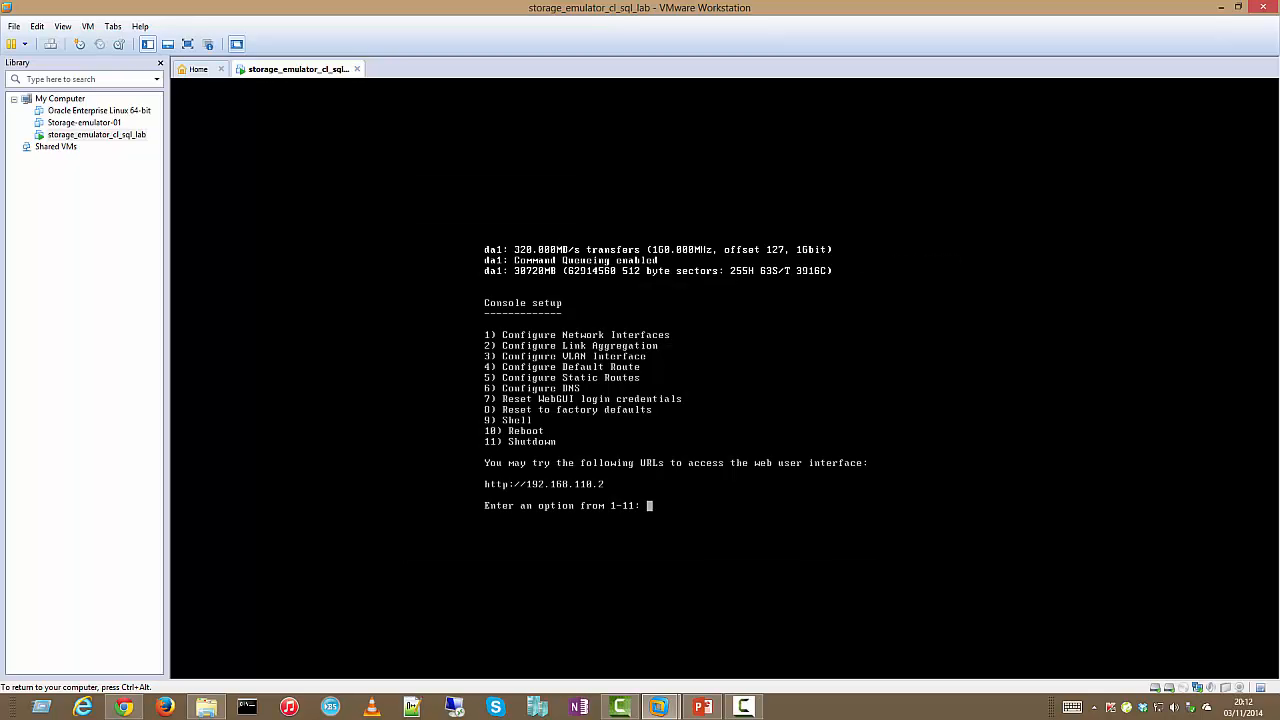
Reload the FreeNAS page and select the new 32.2 GB disk da1 in View Disks
key("ctrl+alt")
left_click(124, 707)
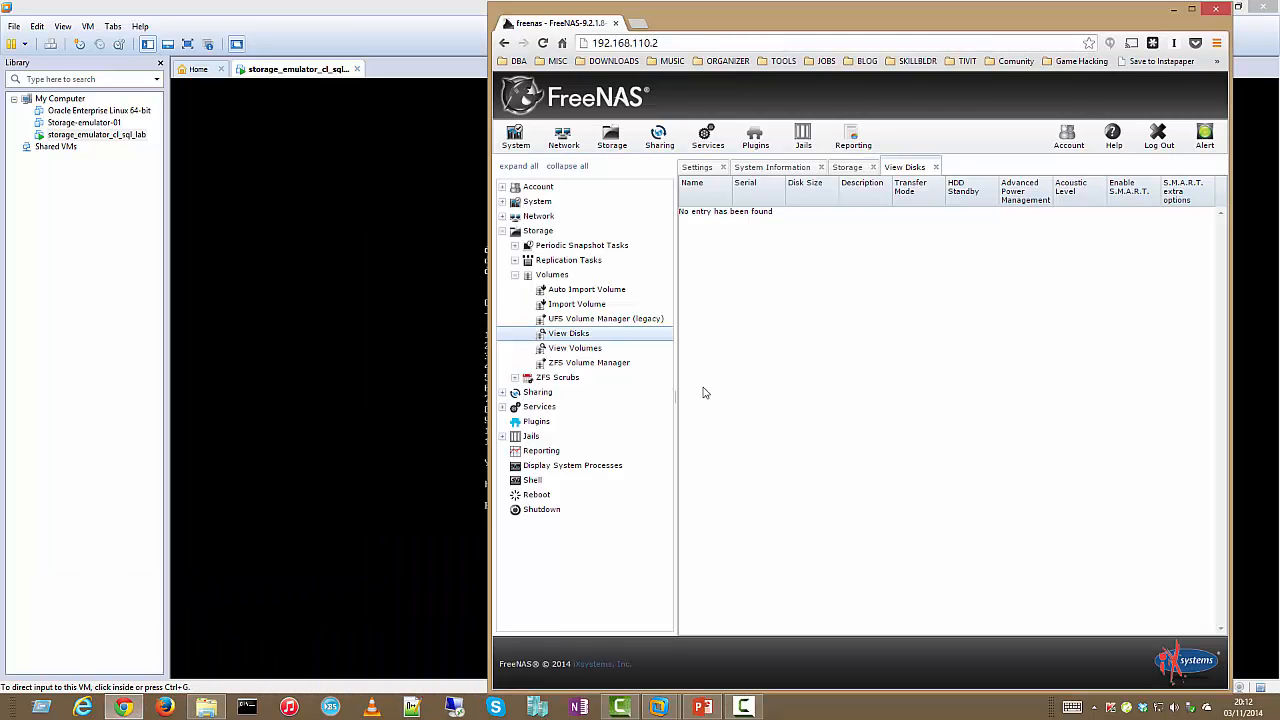
left_click(553, 276)
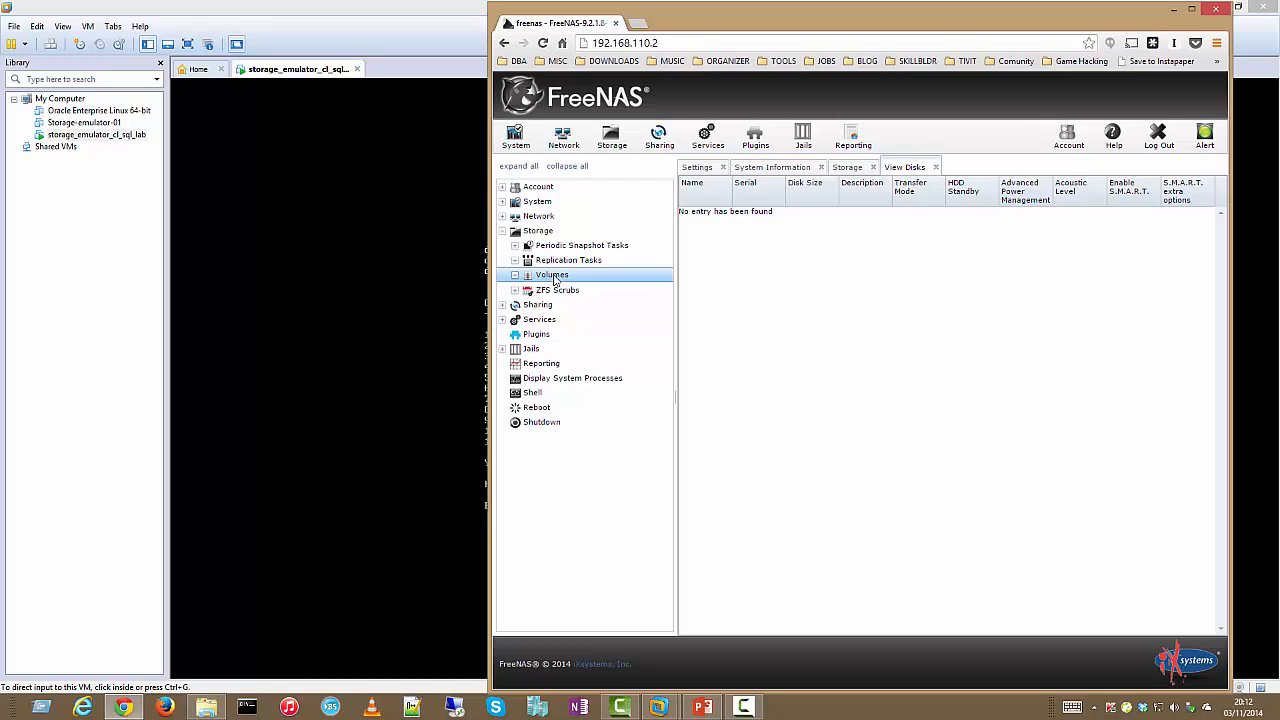
left_click(553, 276)
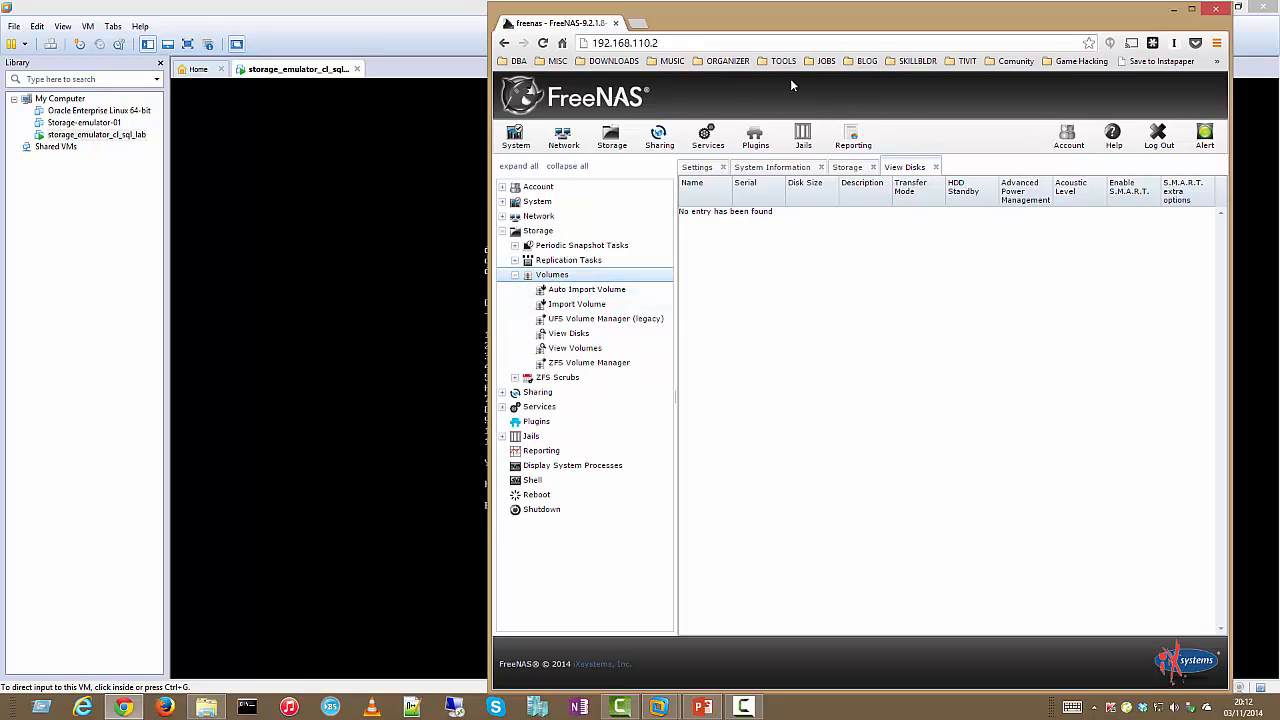
left_click(543, 43)
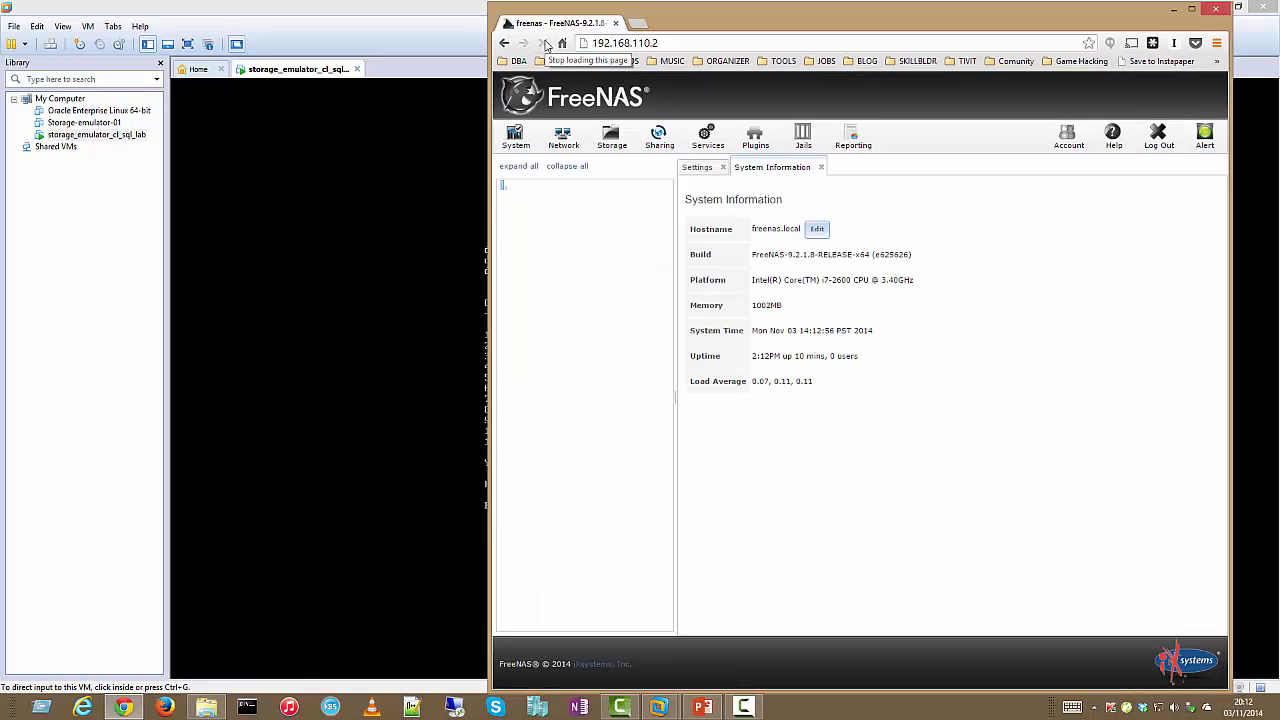
left_click(580, 334)
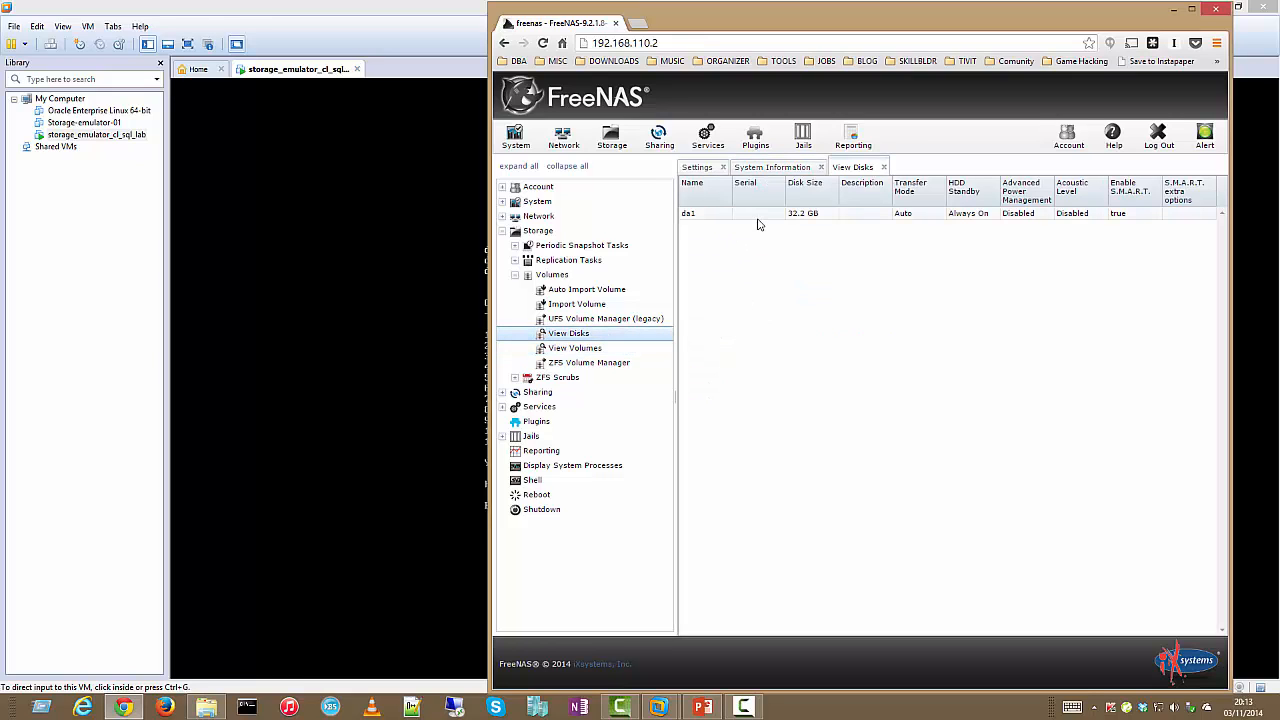
left_click(797, 214)
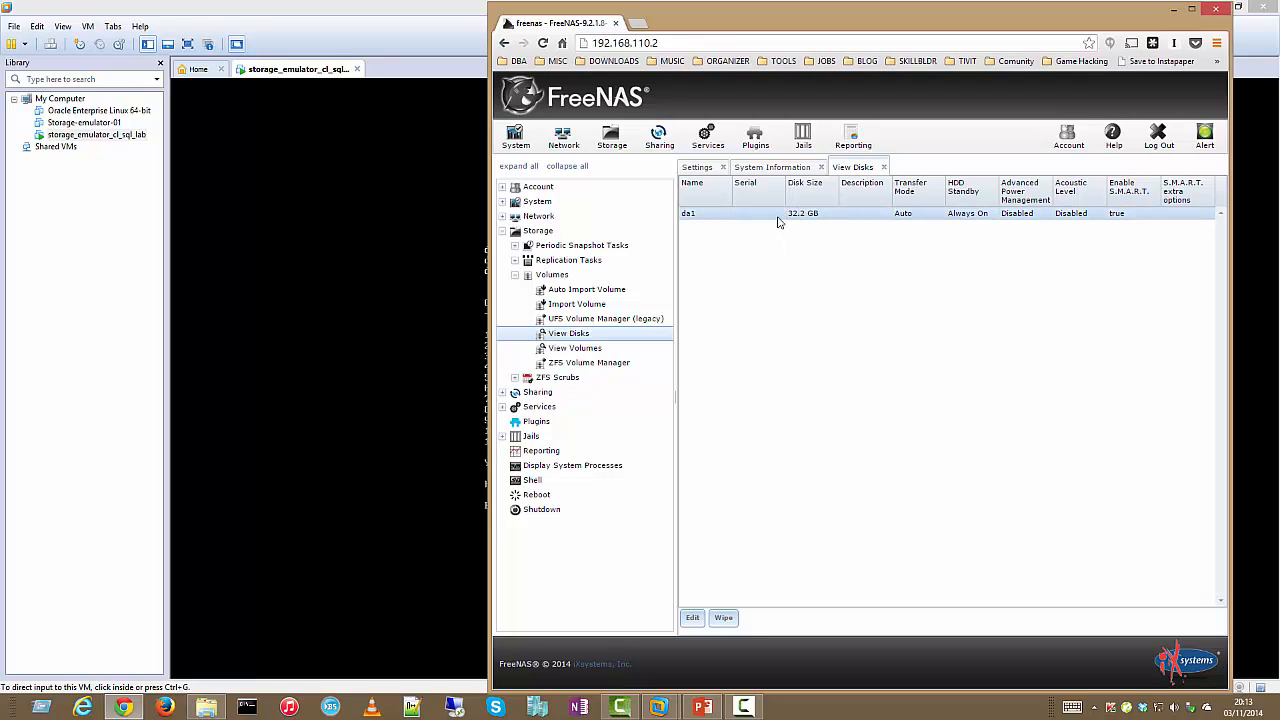
Close the storage_emulator_cl_sql_lab tab, leaving the VM running in the background
left_click_drag(978, 19, 934, 493)
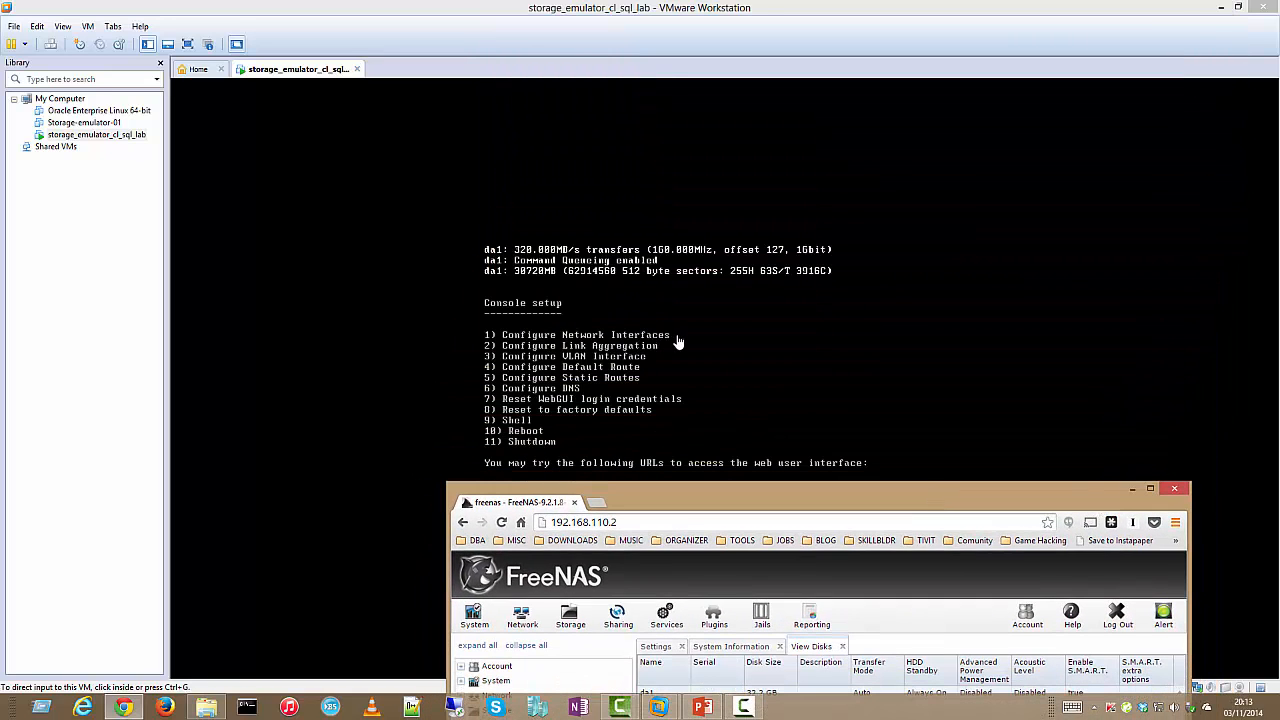
left_click(357, 69)
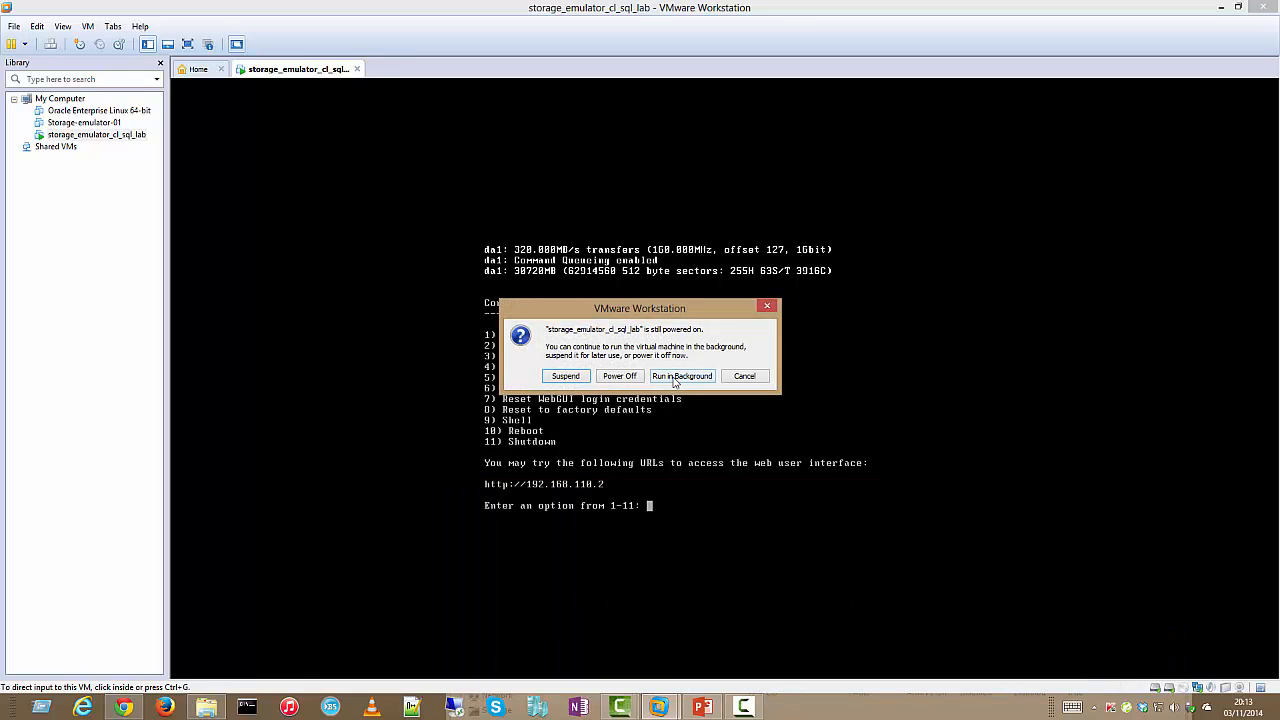
left_click(680, 376)
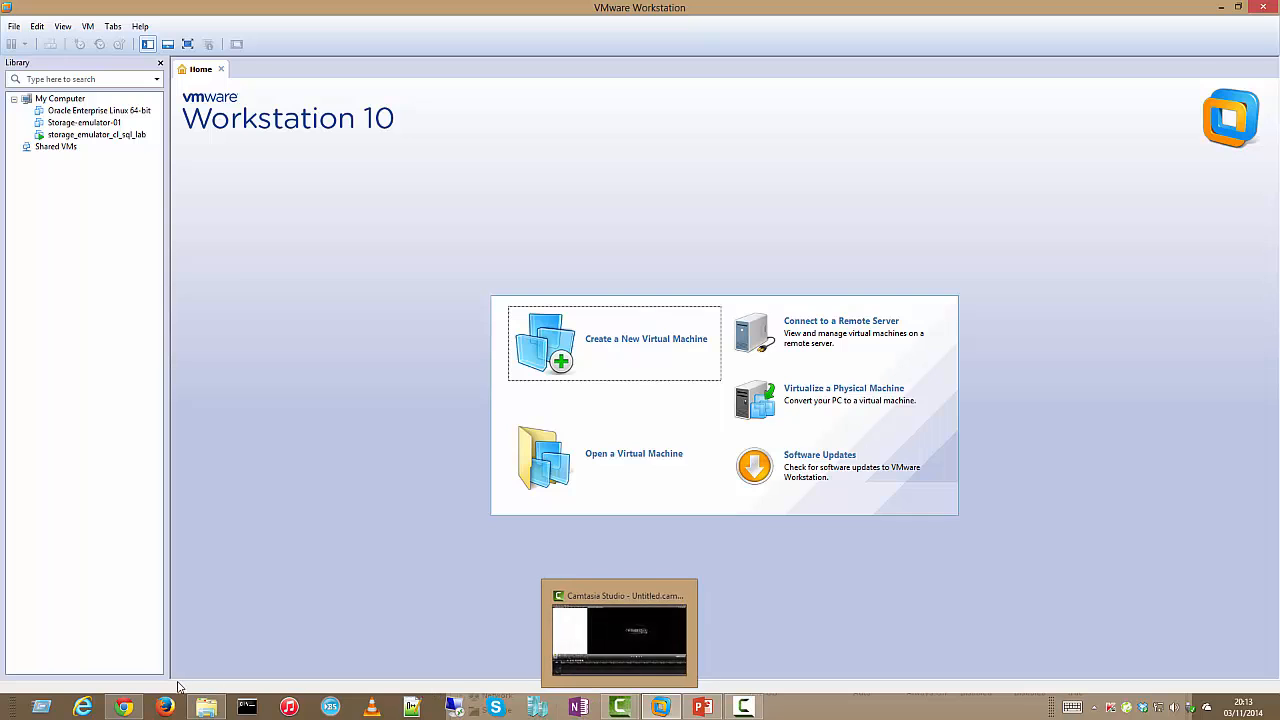
Restore the FreeNAS browser window, move it to the top, and widen it leftward
left_click(123, 707)
left_click_drag(810, 503, 814, 340)
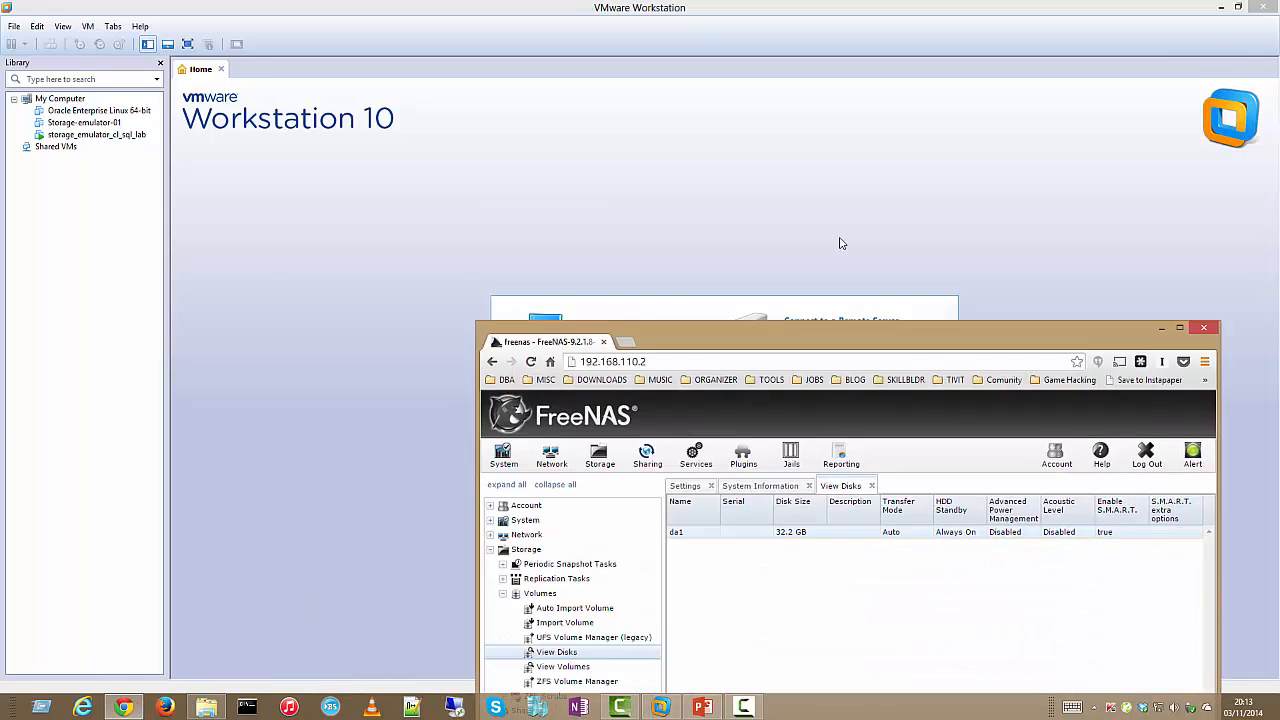
left_click_drag(840, 243, 780, 30)
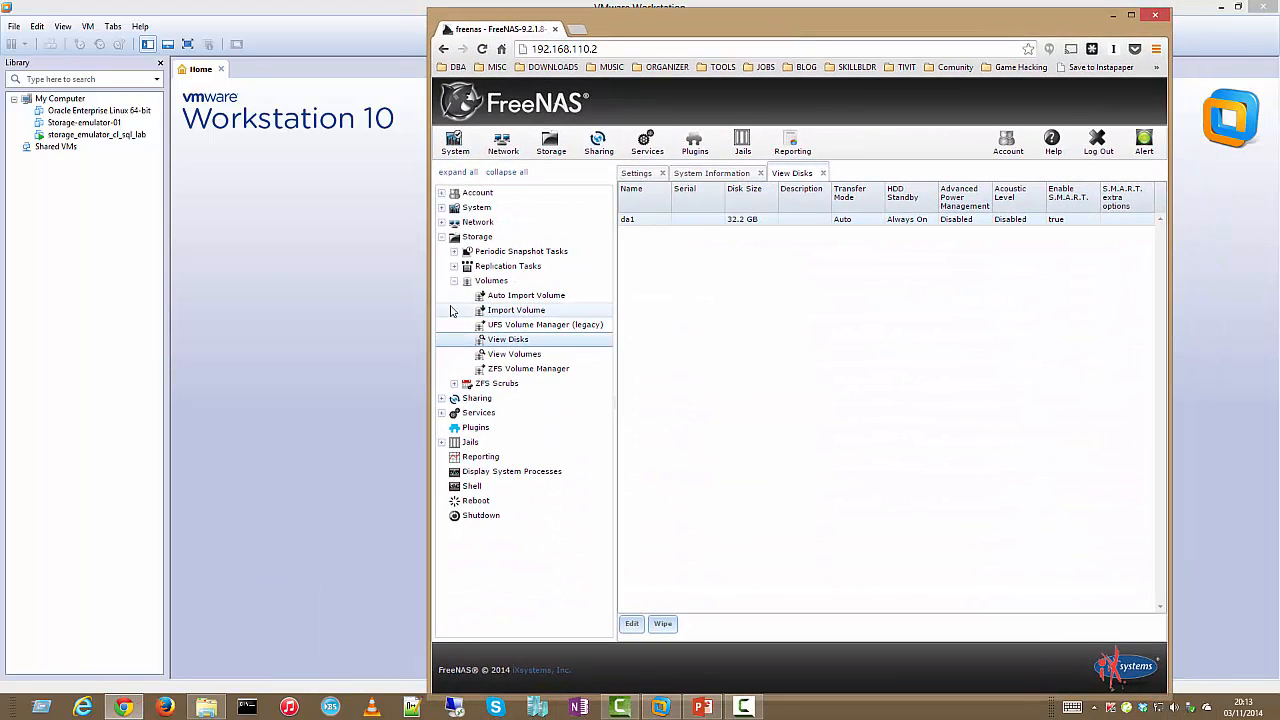
left_click_drag(430, 311, 207, 311)
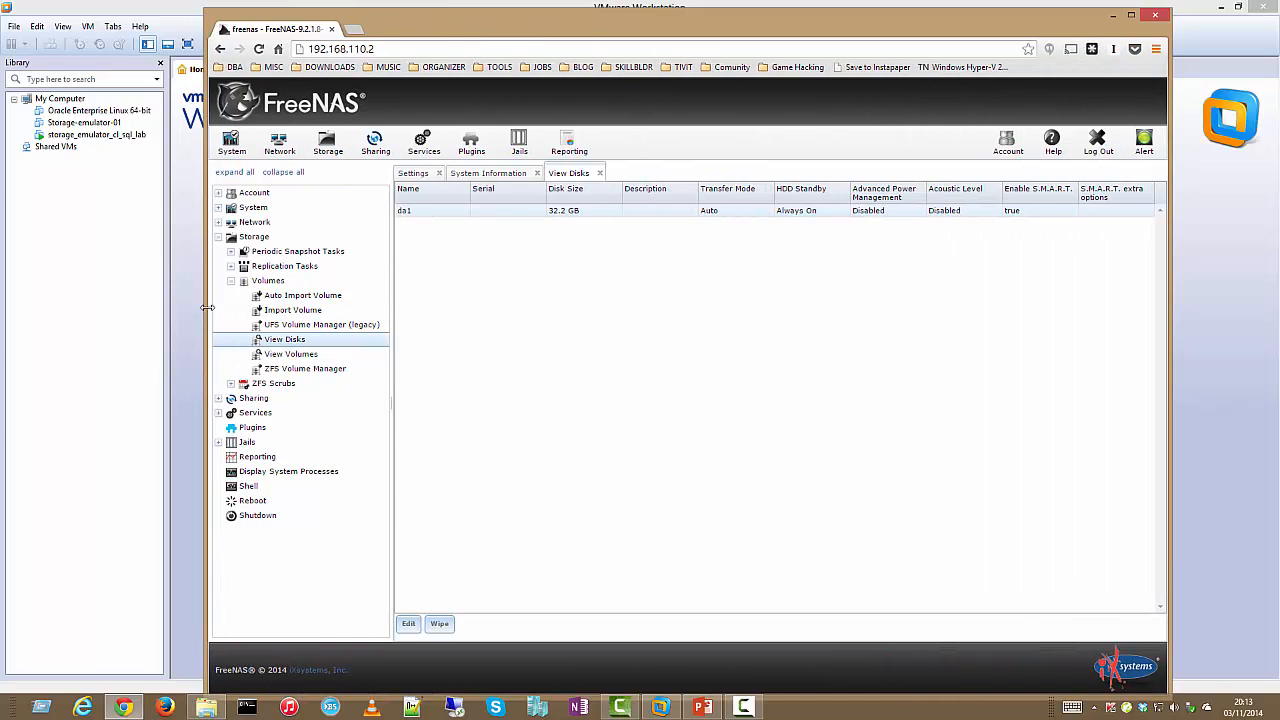
Create ZFS volume cluster_disk_30 on the 32.2 GB disk da1 in the ZFS Volume Manager
left_click(305, 356)
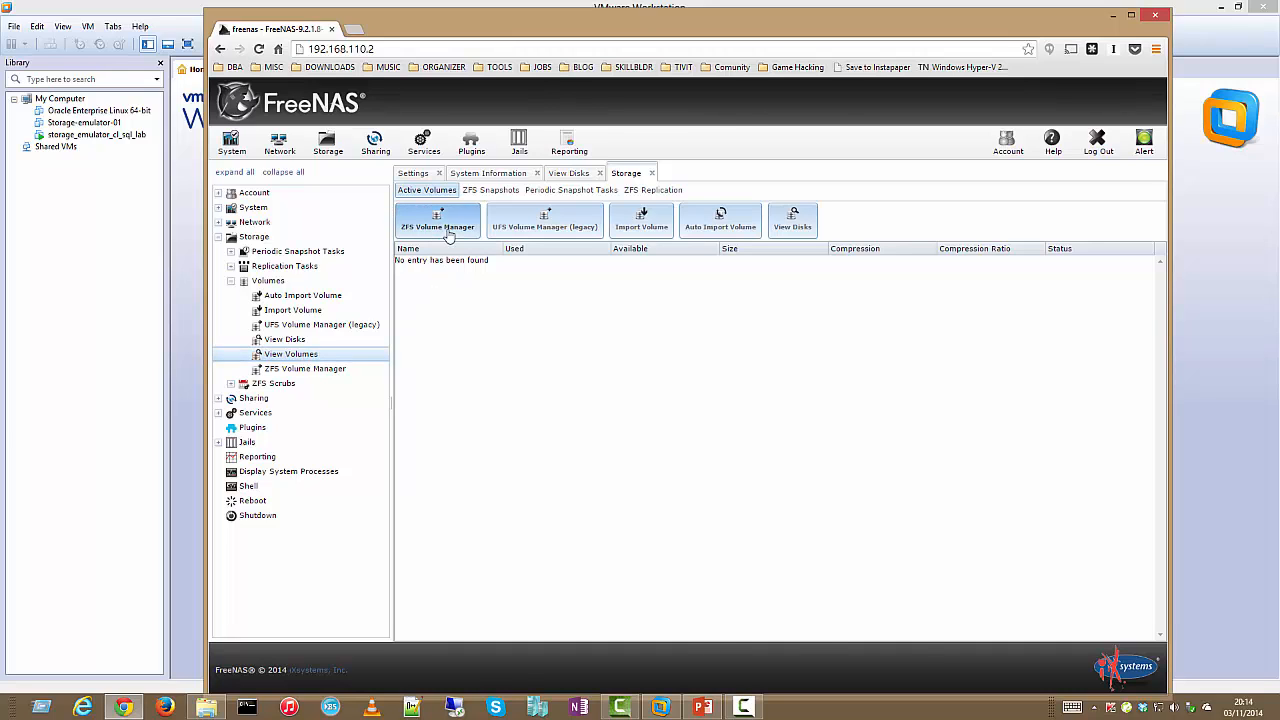
left_click(449, 232)
left_click(628, 289)
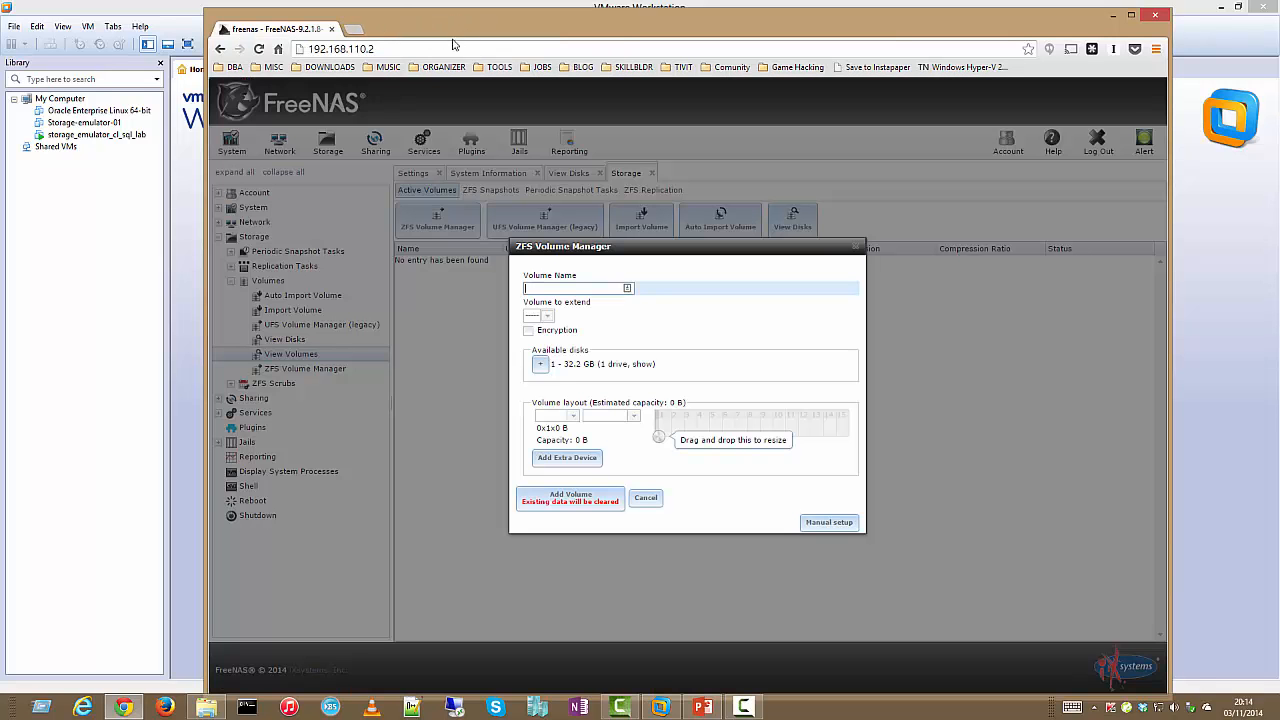
left_click(459, 29)
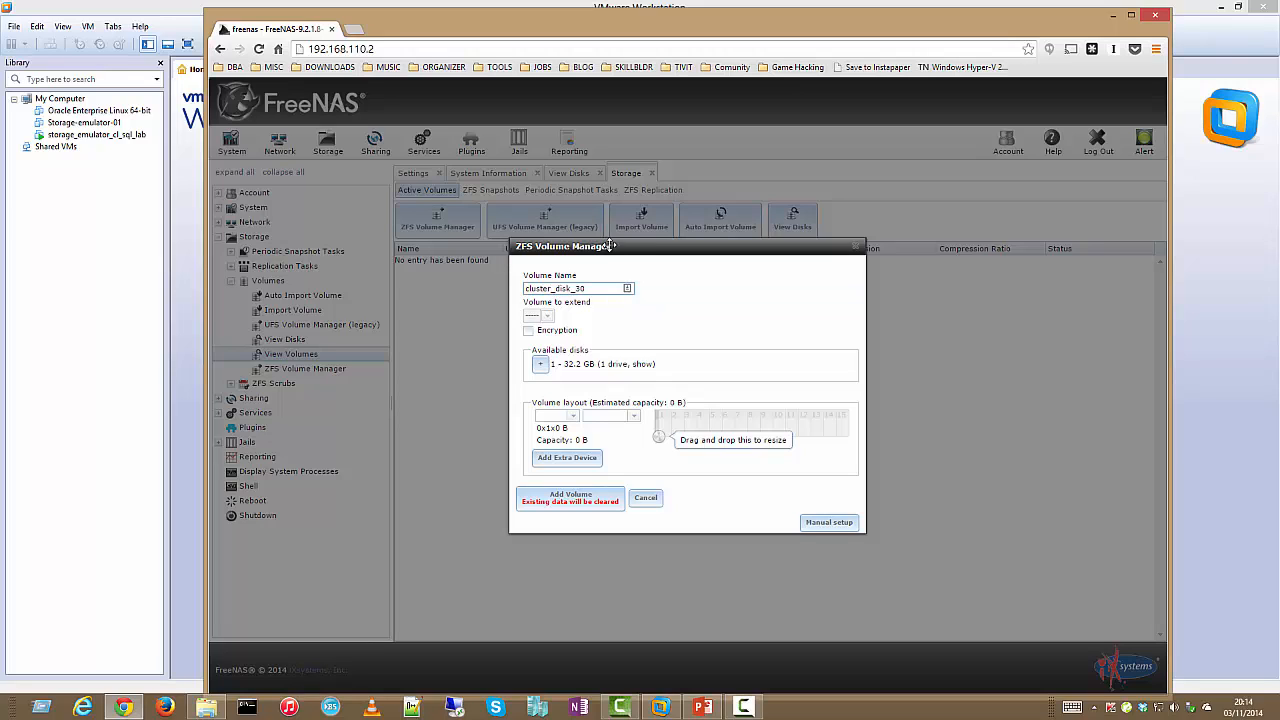
left_click(541, 365)
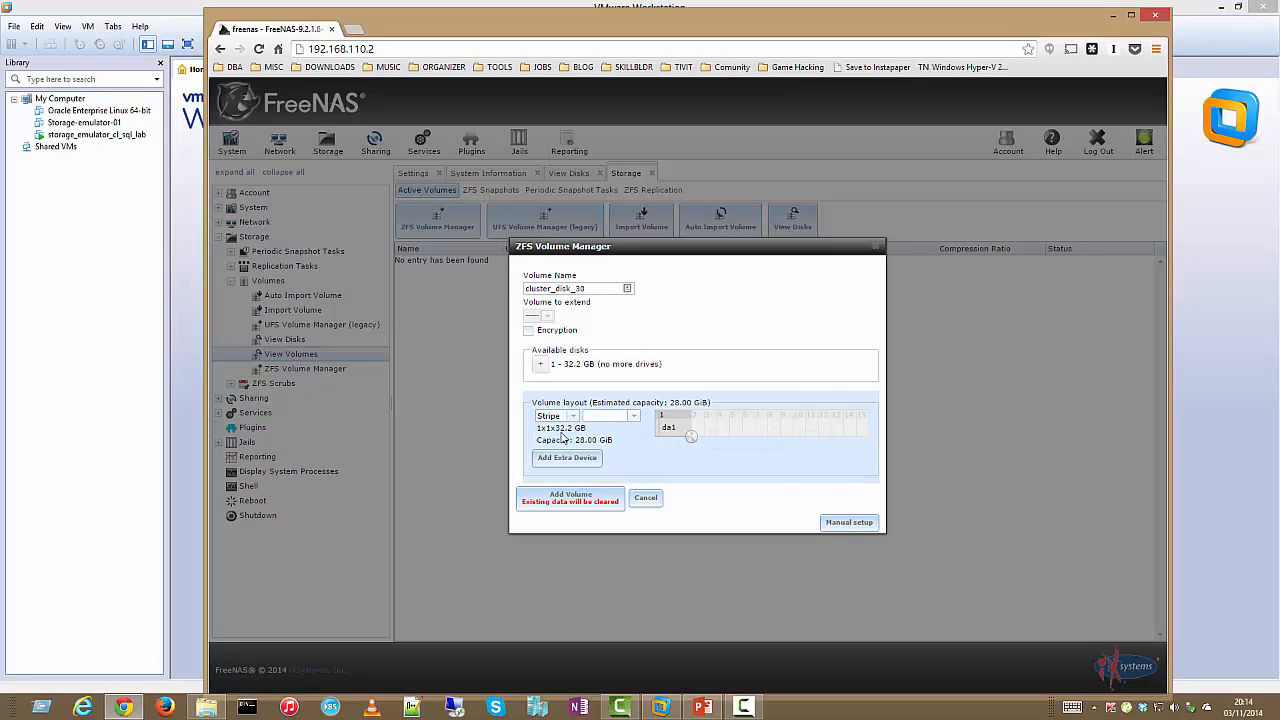
mouse_move(570, 442)
left_mouse_down()
mouse_move(611, 443)
mouse_move(594, 443)
left_mouse_up()
left_click(592, 437)
left_click(600, 444)
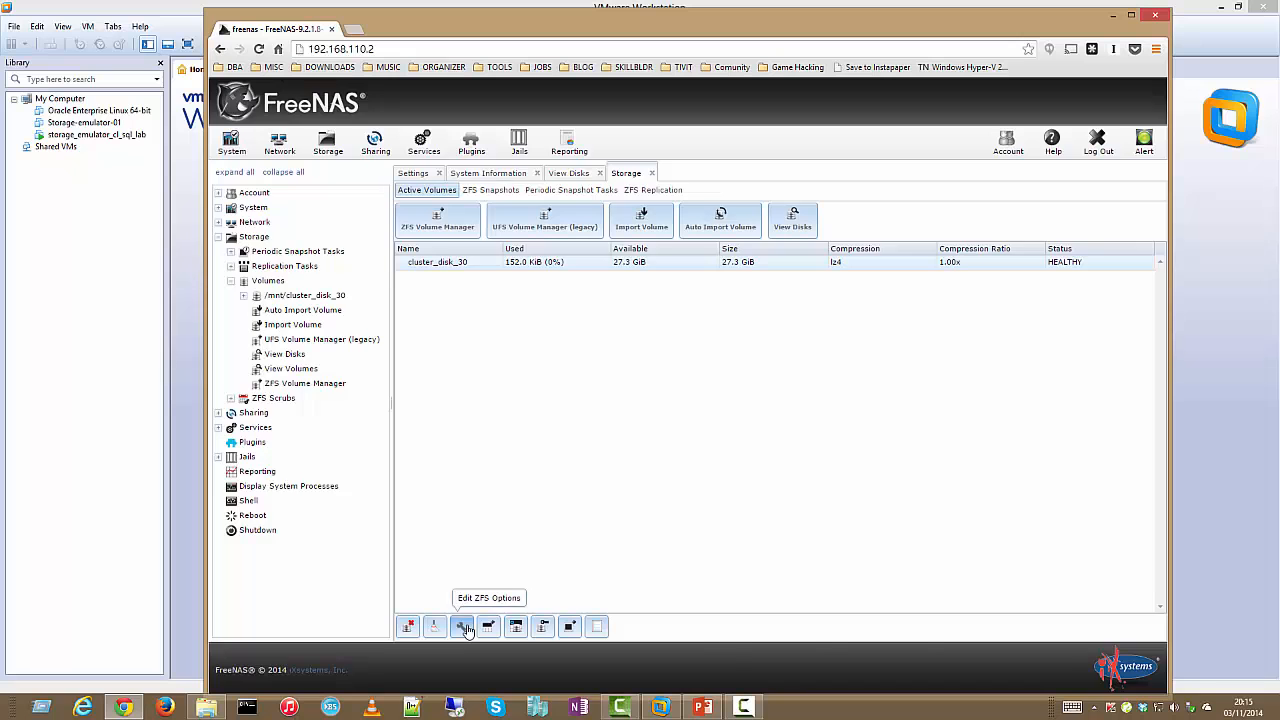
Set compression and atime to Off in cluster_disk_30's options and save
left_click(461, 626)
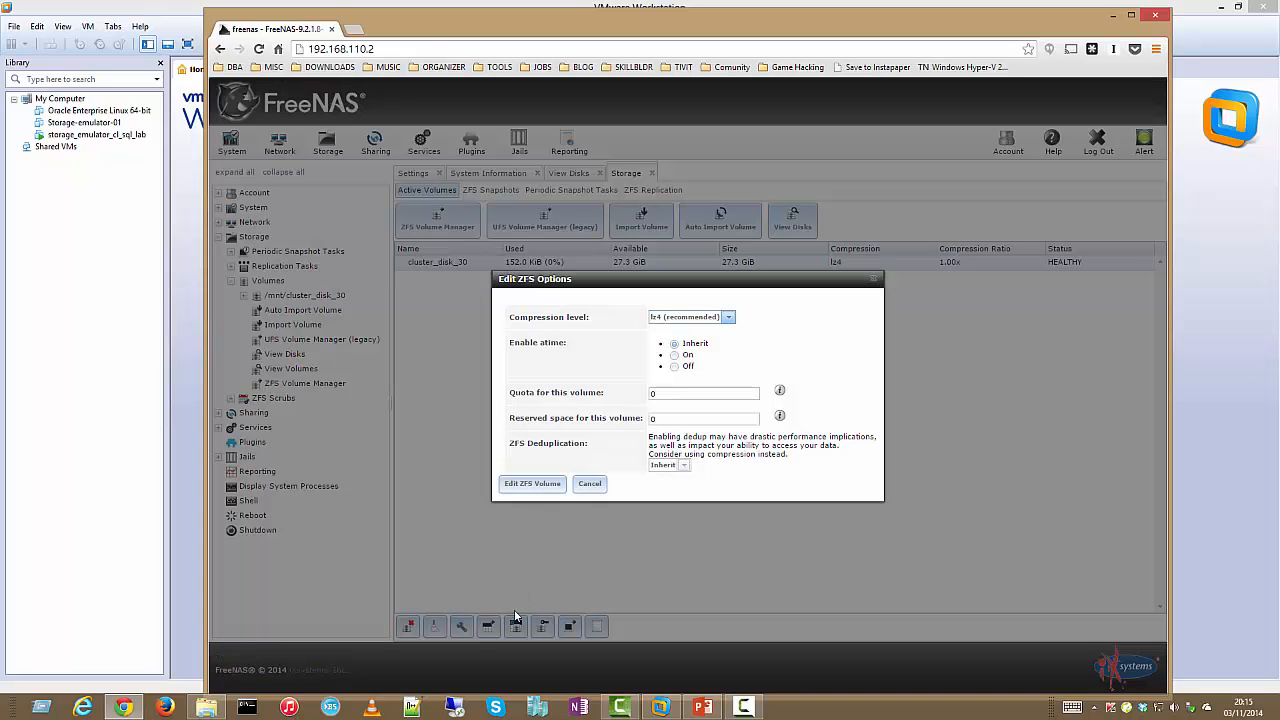
left_click(728, 317)
left_click(721, 345)
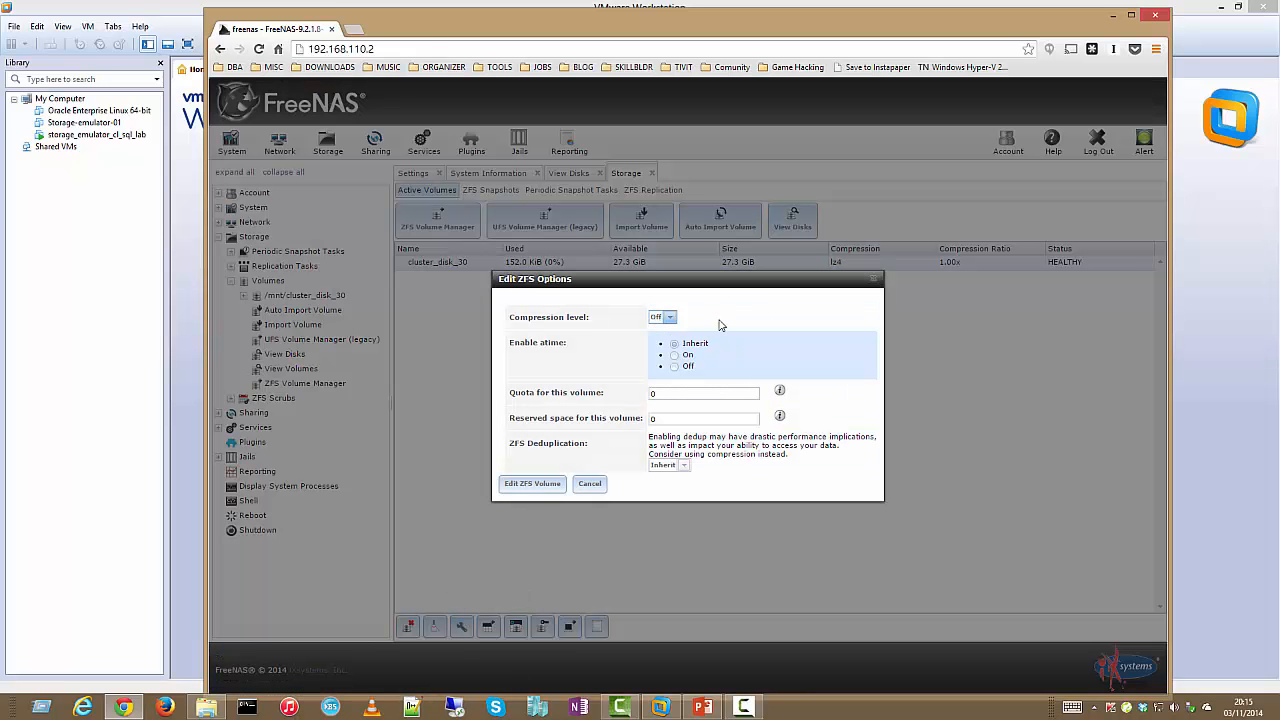
left_click(675, 367)
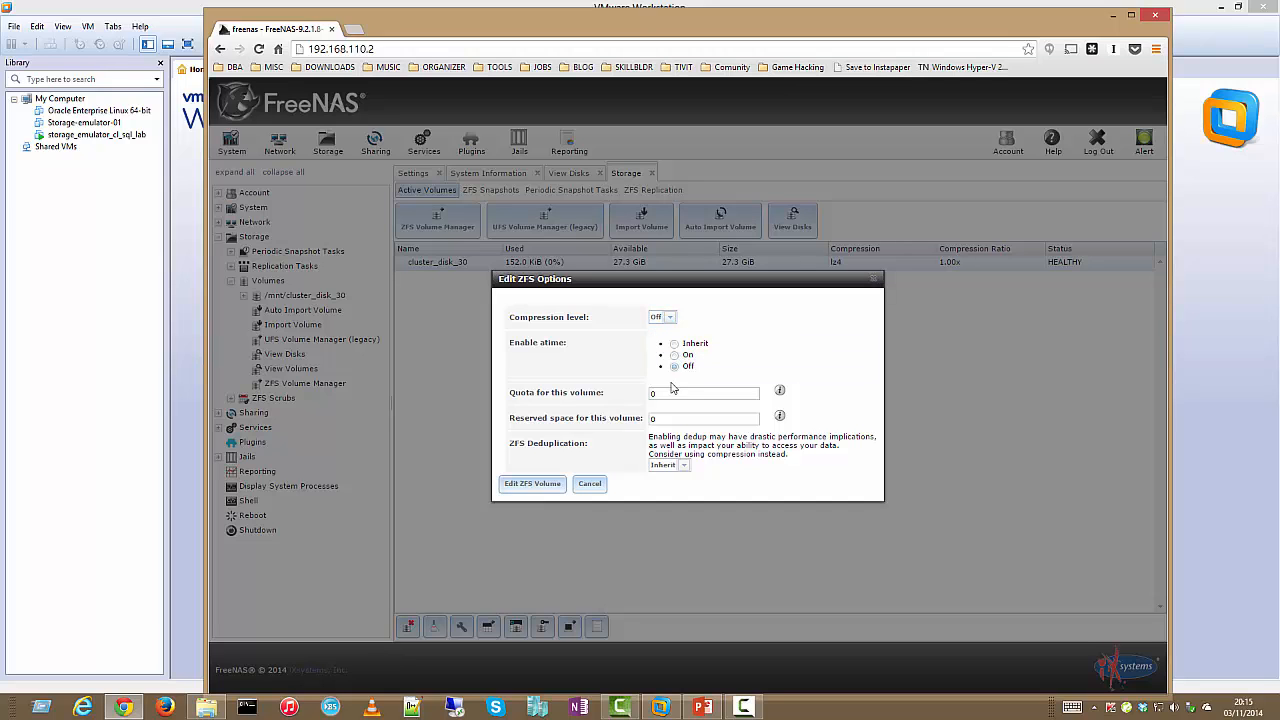
left_click(533, 484)
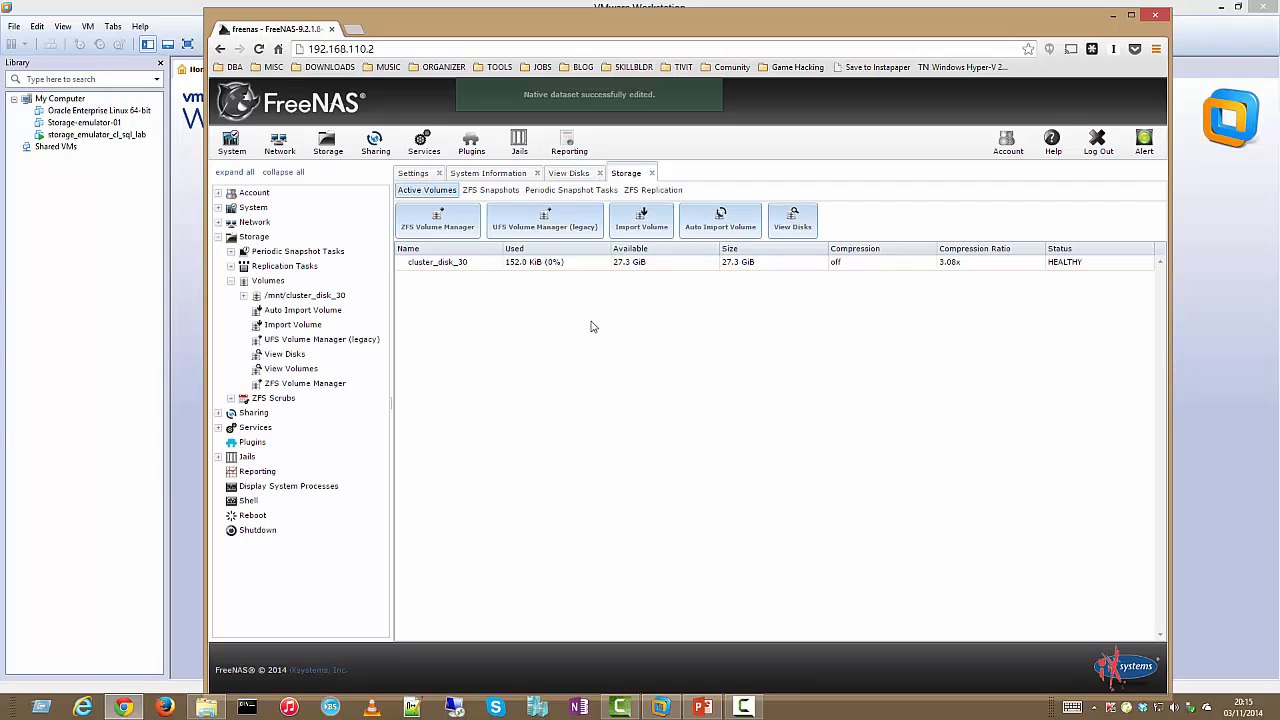
left_click(576, 266)
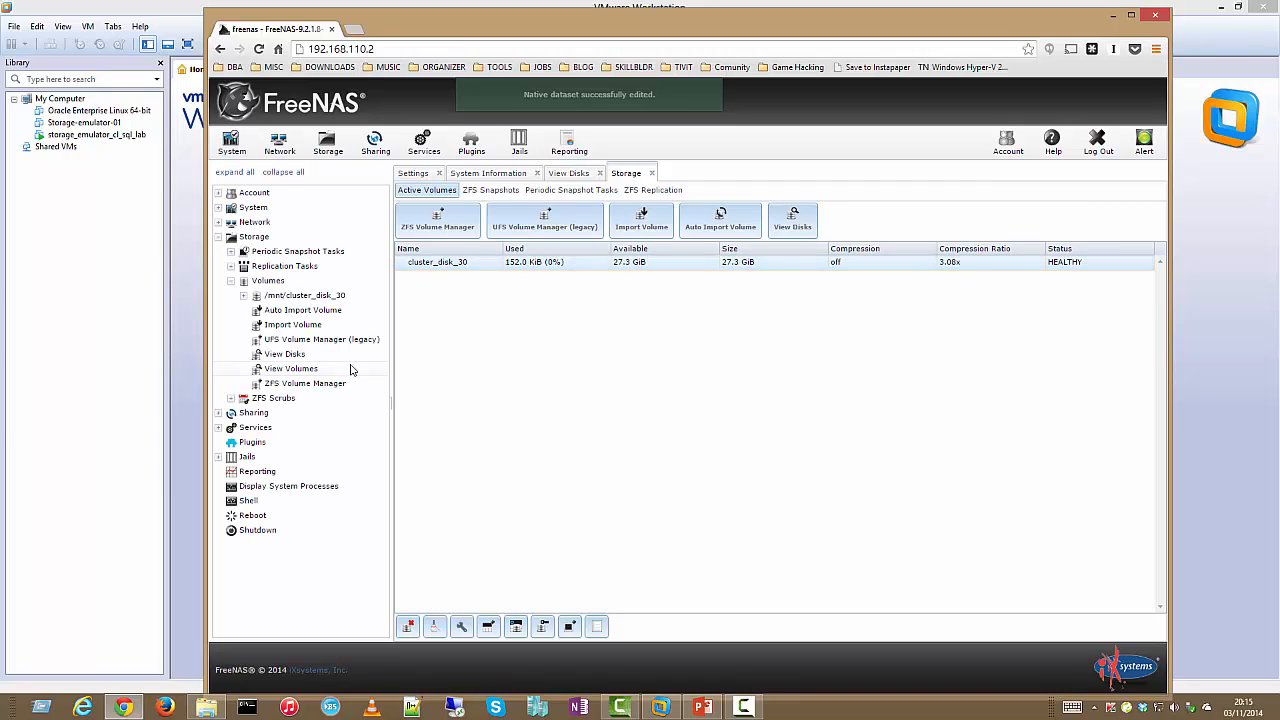
left_click(229, 284)
Expand Services, then iSCSI, to show Extents, Targets and Portals in the tree
left_click(230, 283)
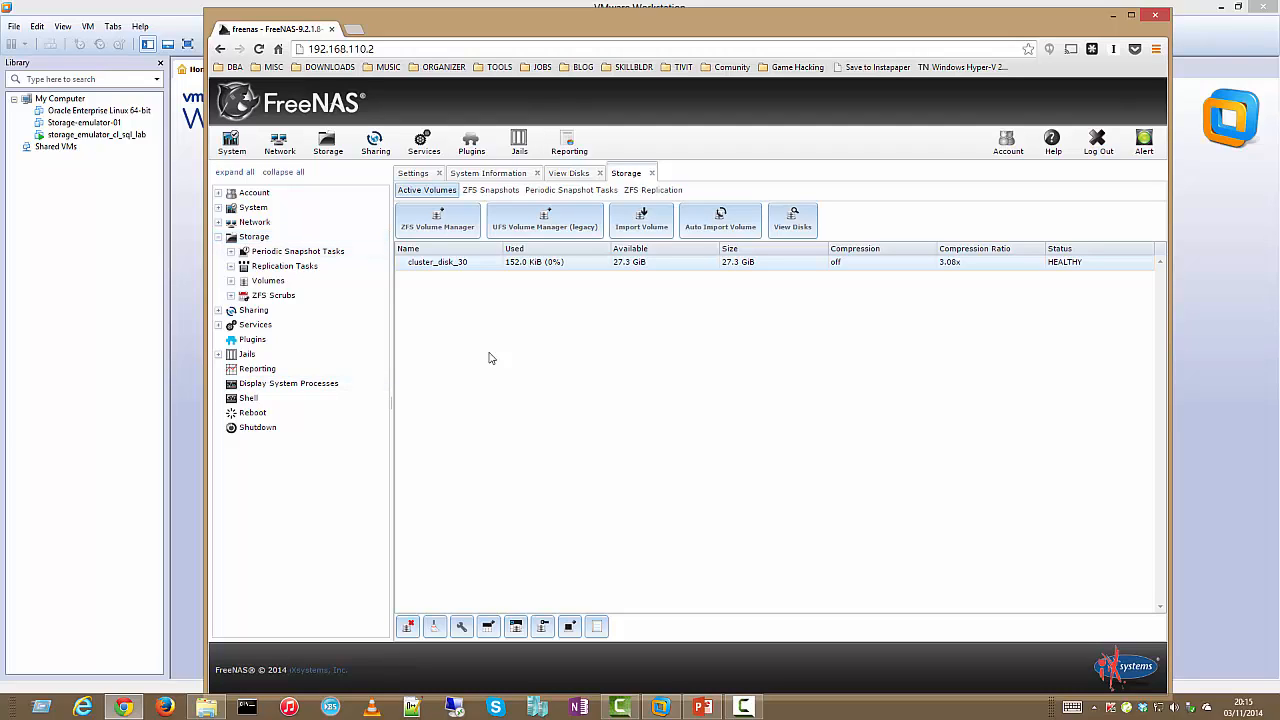
left_click(540, 265)
left_click(218, 328)
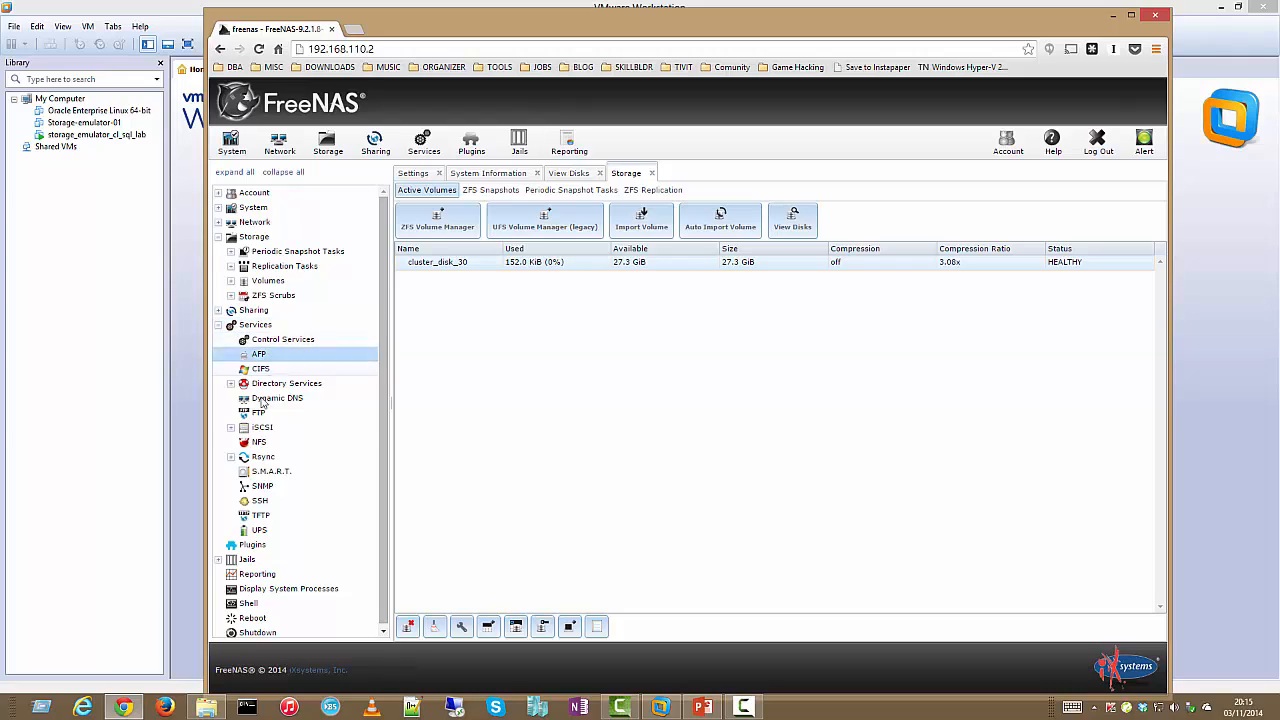
left_click(263, 428)
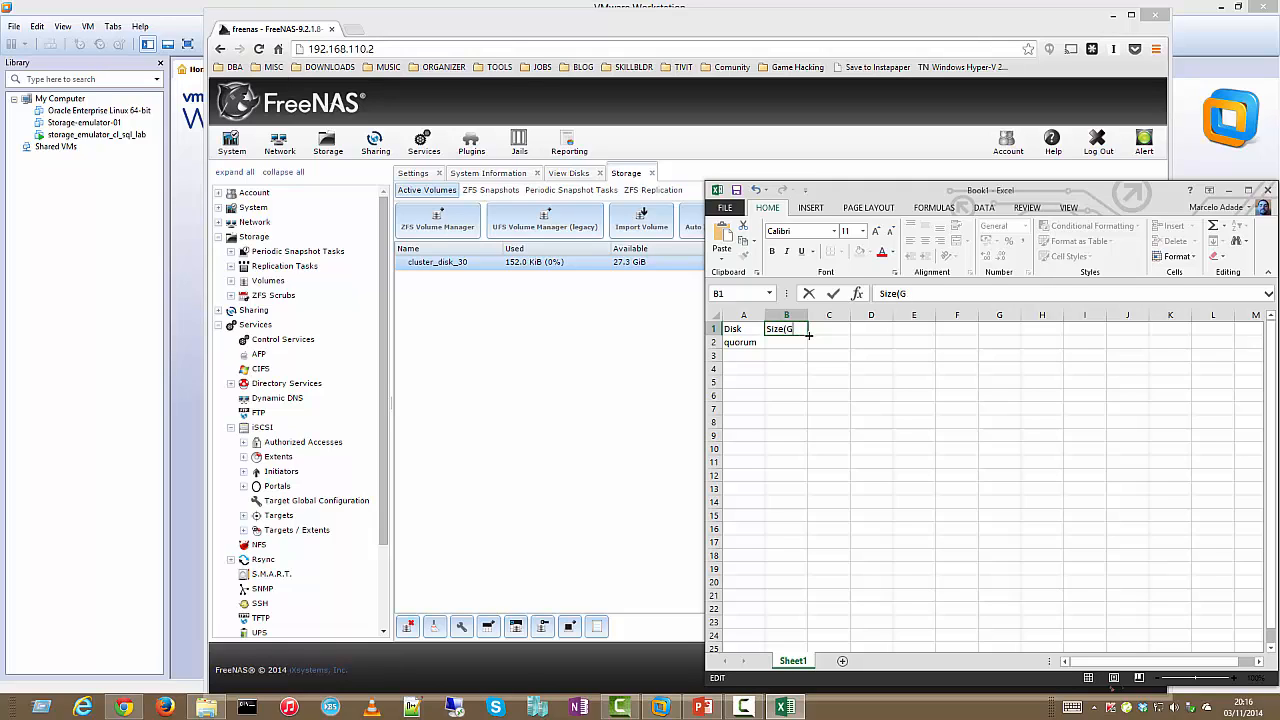
Fill the Size(Gb) column with 1, 5, 5, 5, 4 and minimize Excel back to FreeNAS
key("Return")
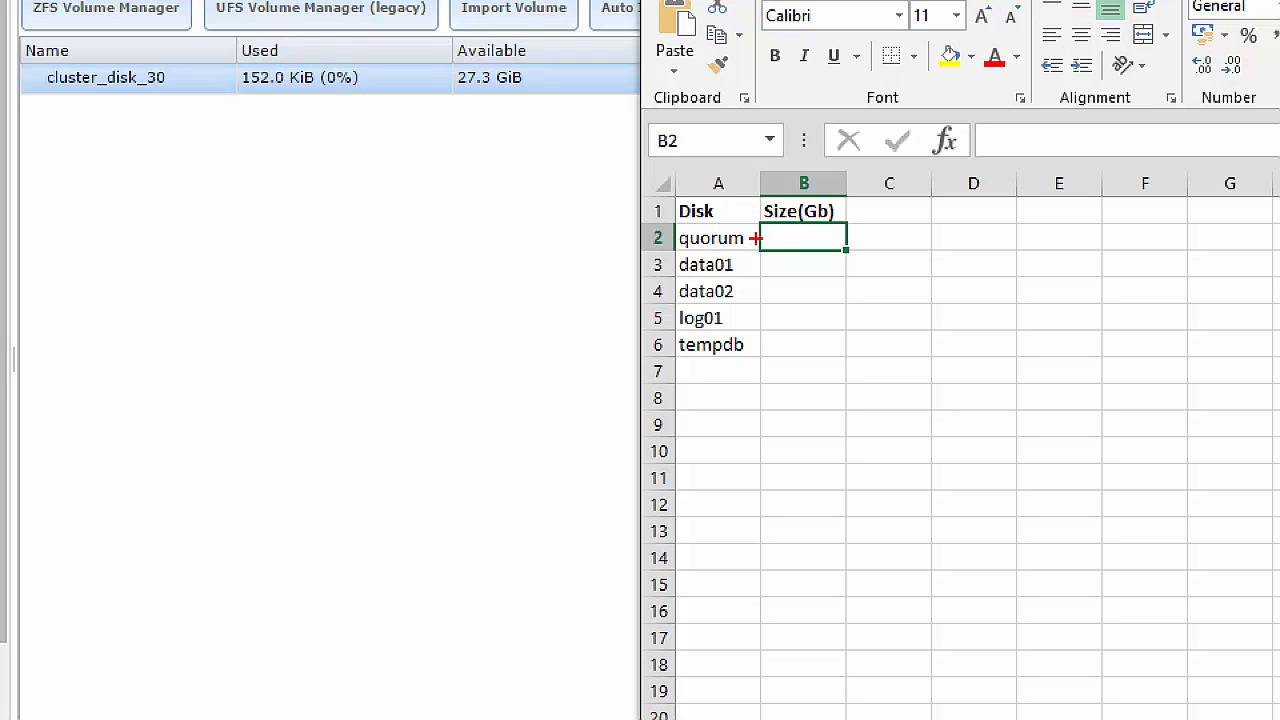
mouse_move(755, 238)
left_mouse_down()
mouse_move(784, 238)
mouse_move(785, 294)
mouse_move(764, 321)
mouse_move(786, 345)
left_mouse_up()
key("Escape")
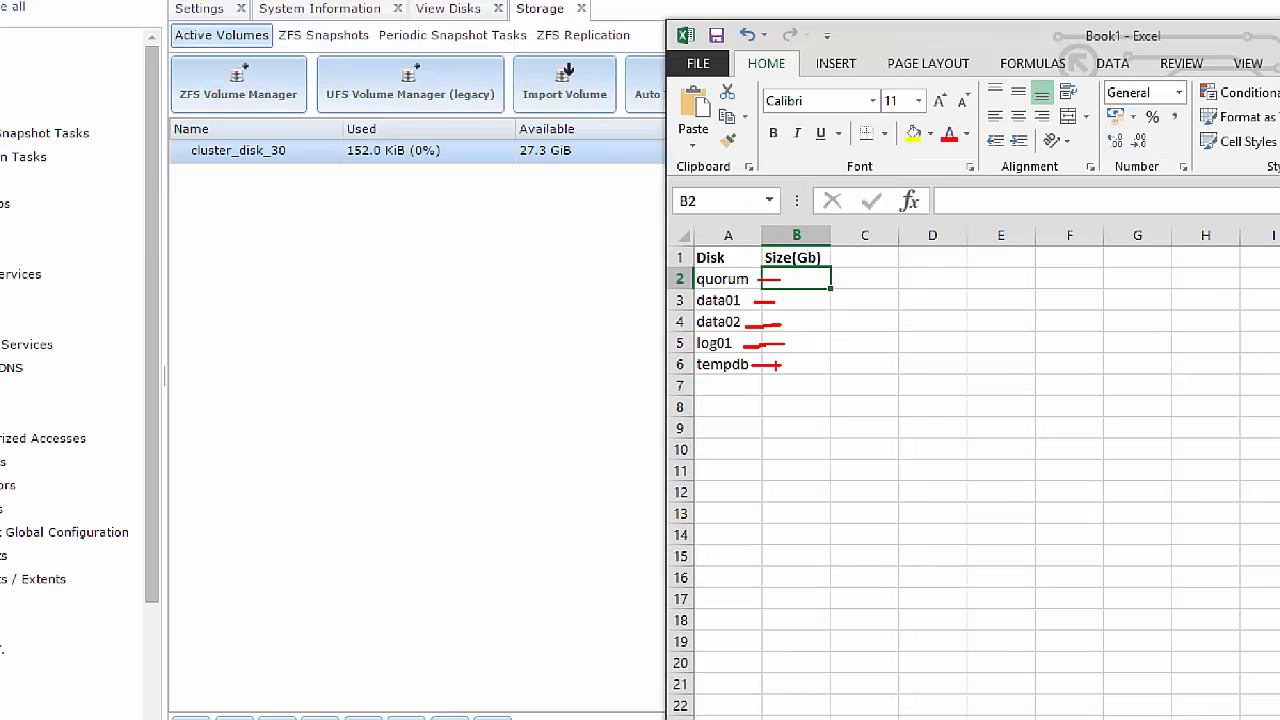
type("1 5 5 5 4")
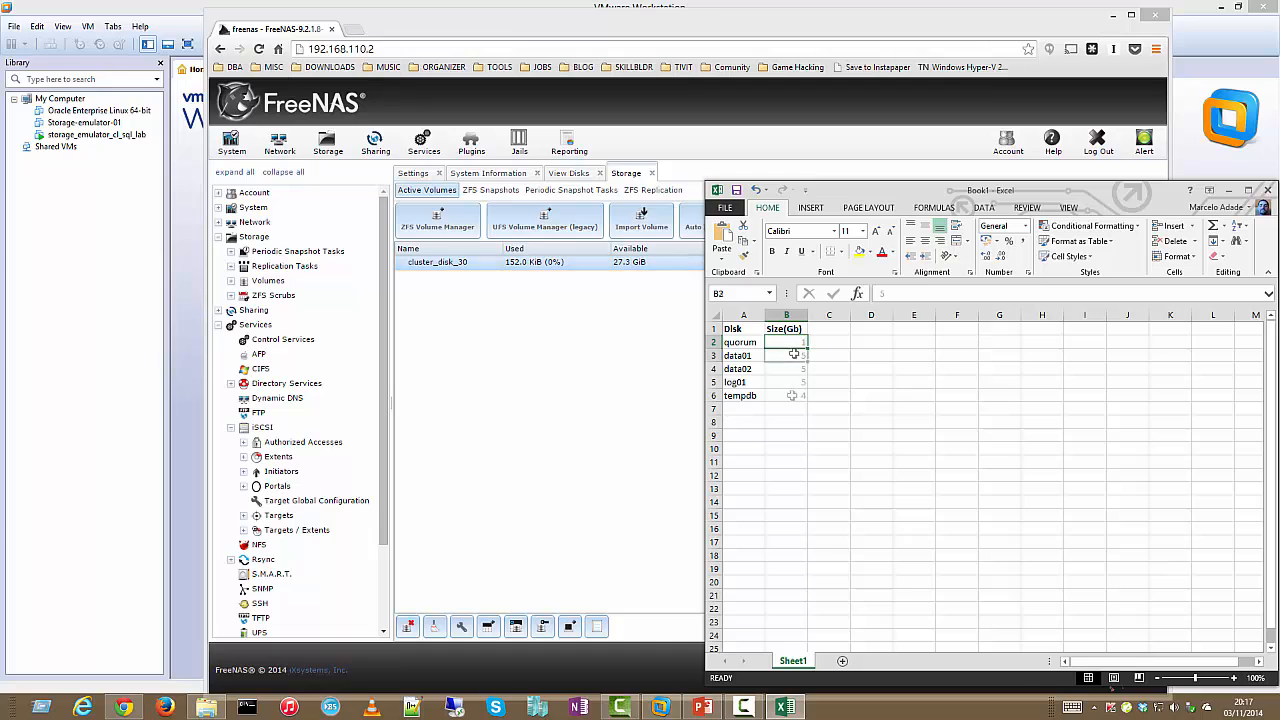
left_click(857, 417)
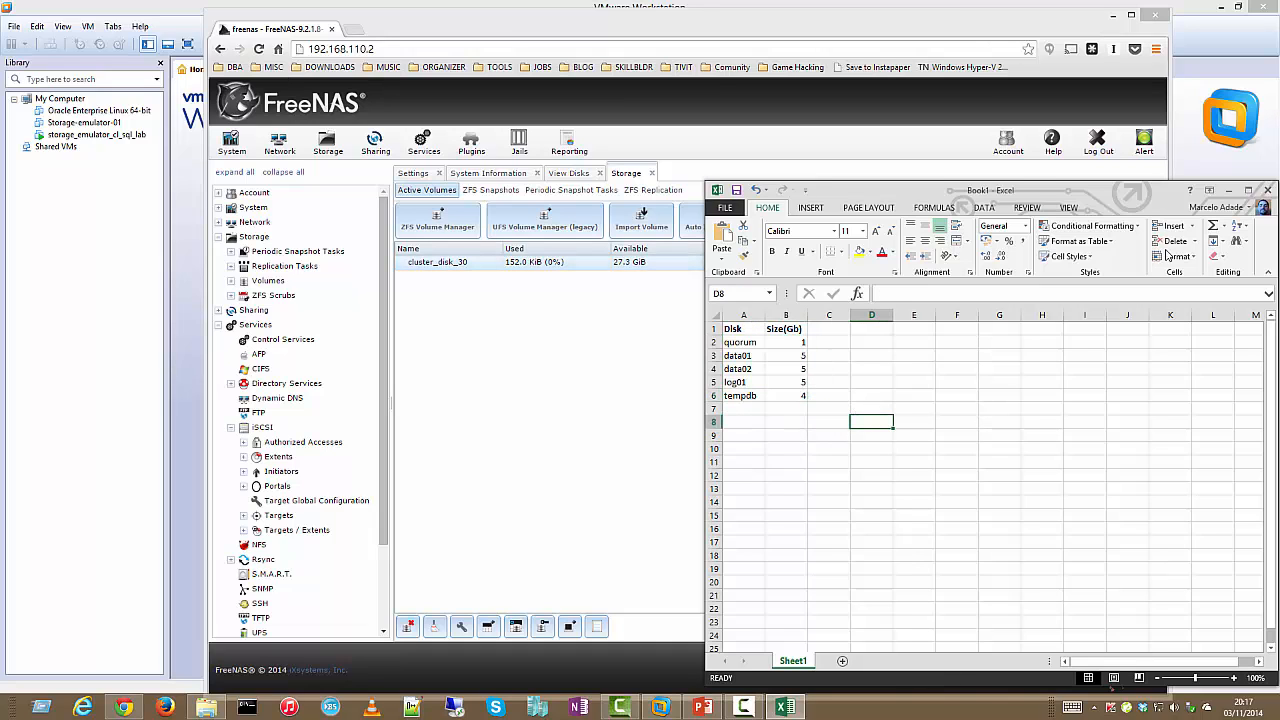
left_click(1227, 191)
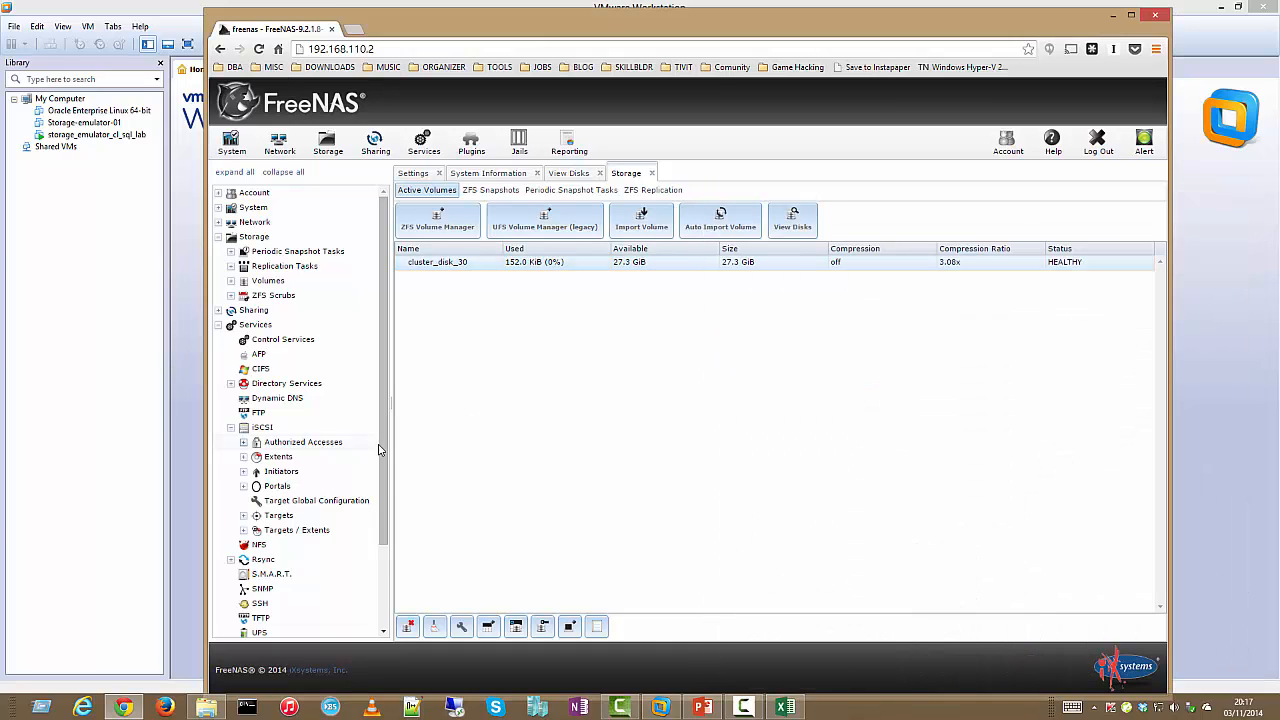
left_click(231, 428)
Open Control Services and close the Storage, View Disks, System Information and Settings pages
left_click(231, 428)
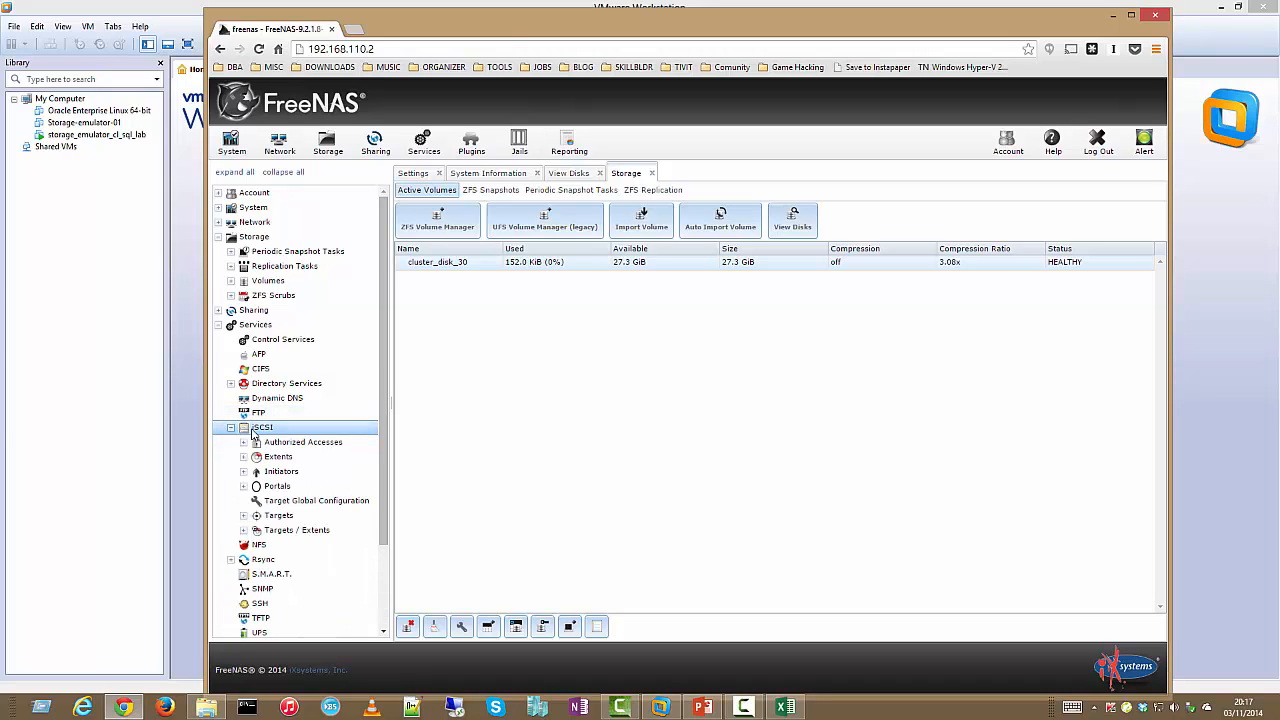
left_click(280, 340)
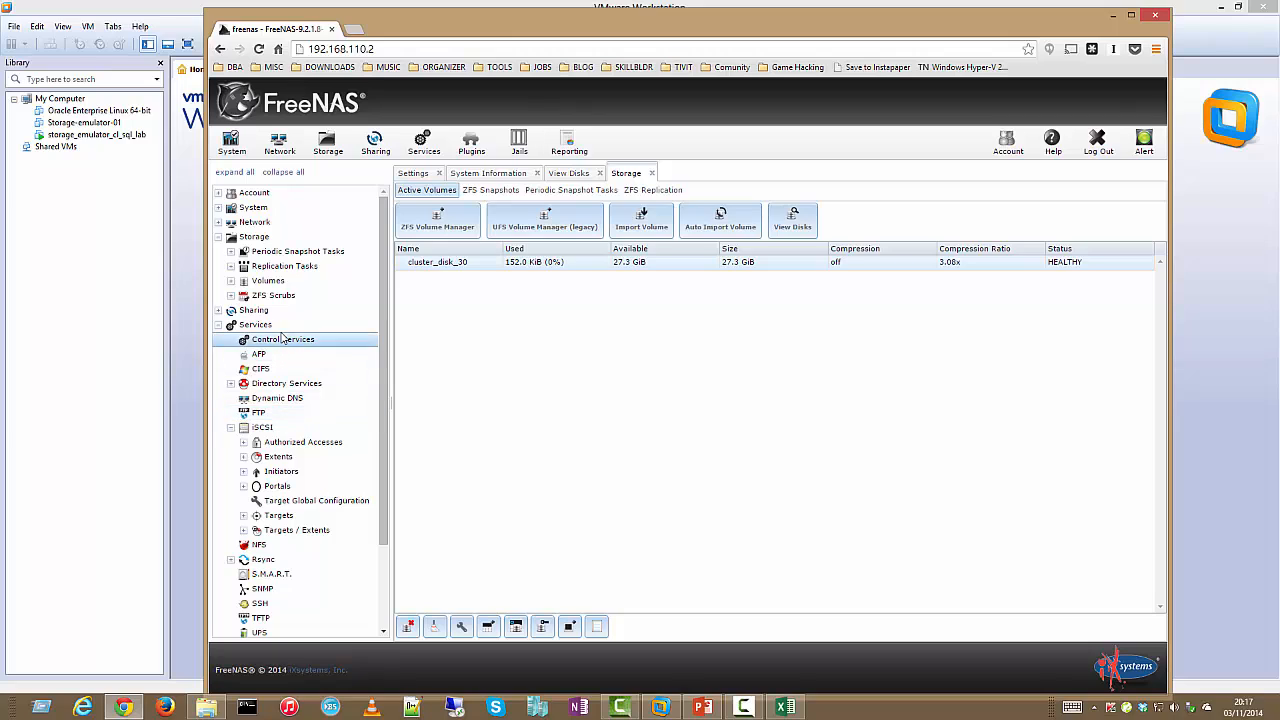
left_click(651, 174)
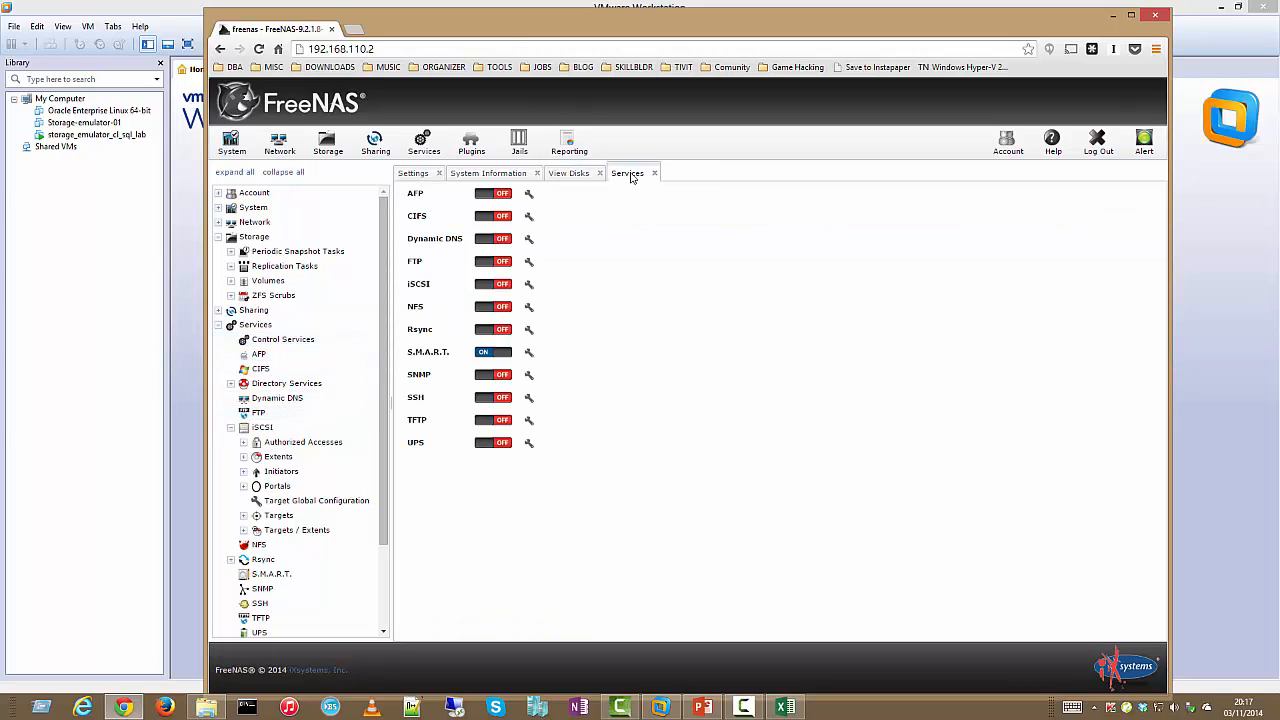
left_click(599, 174)
left_click(537, 174)
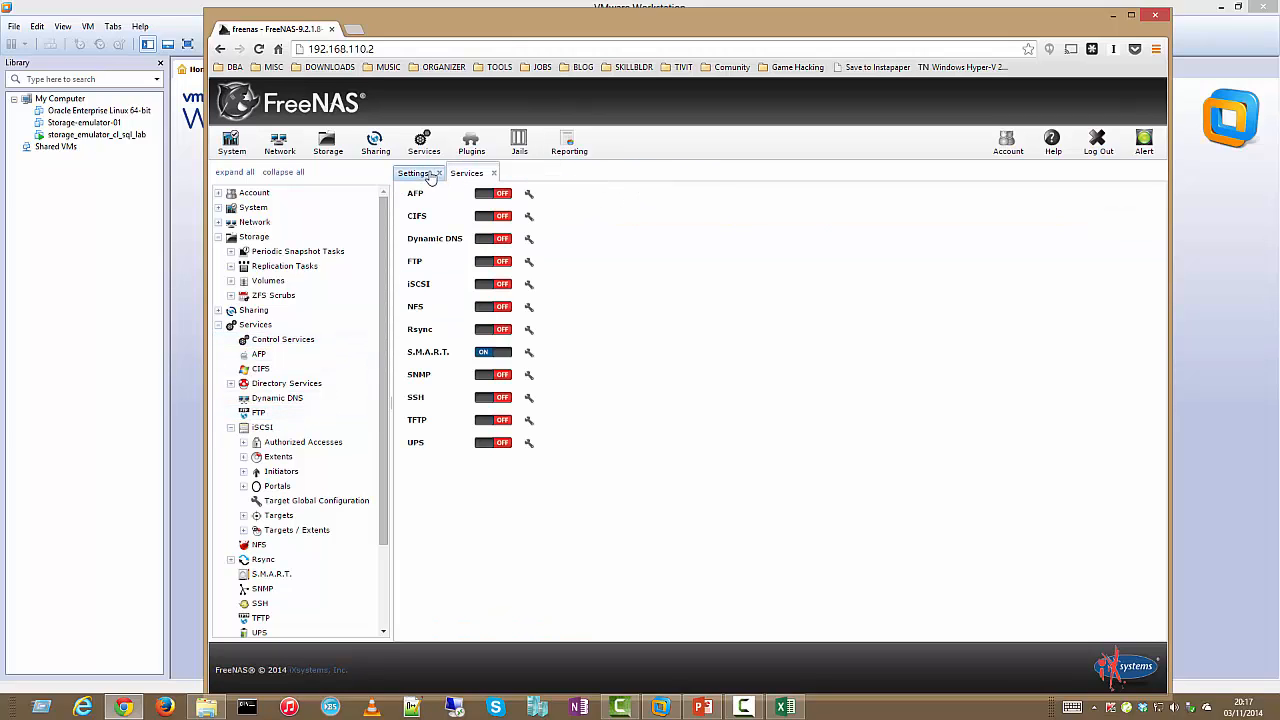
left_click(439, 173)
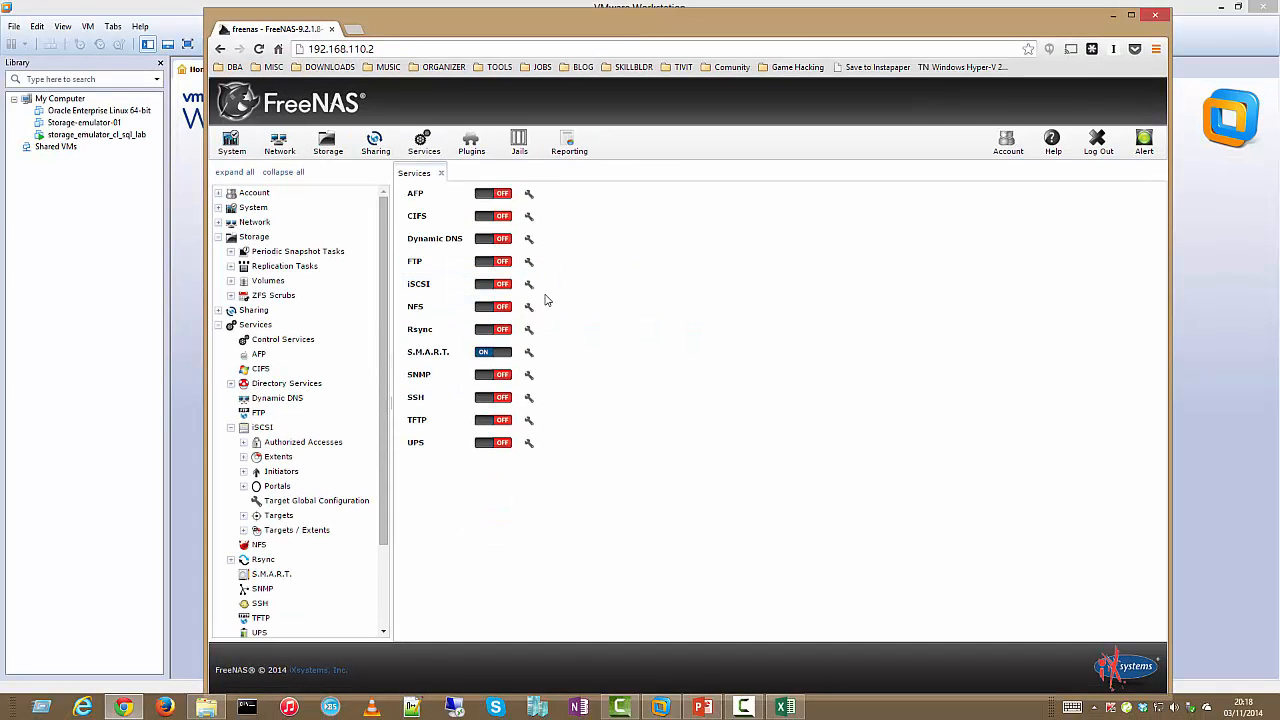
Set the iSCSI Base Name to iqn.storage.emulator.cl.sql and Discovery Auth Method to Auto
left_click(530, 287)
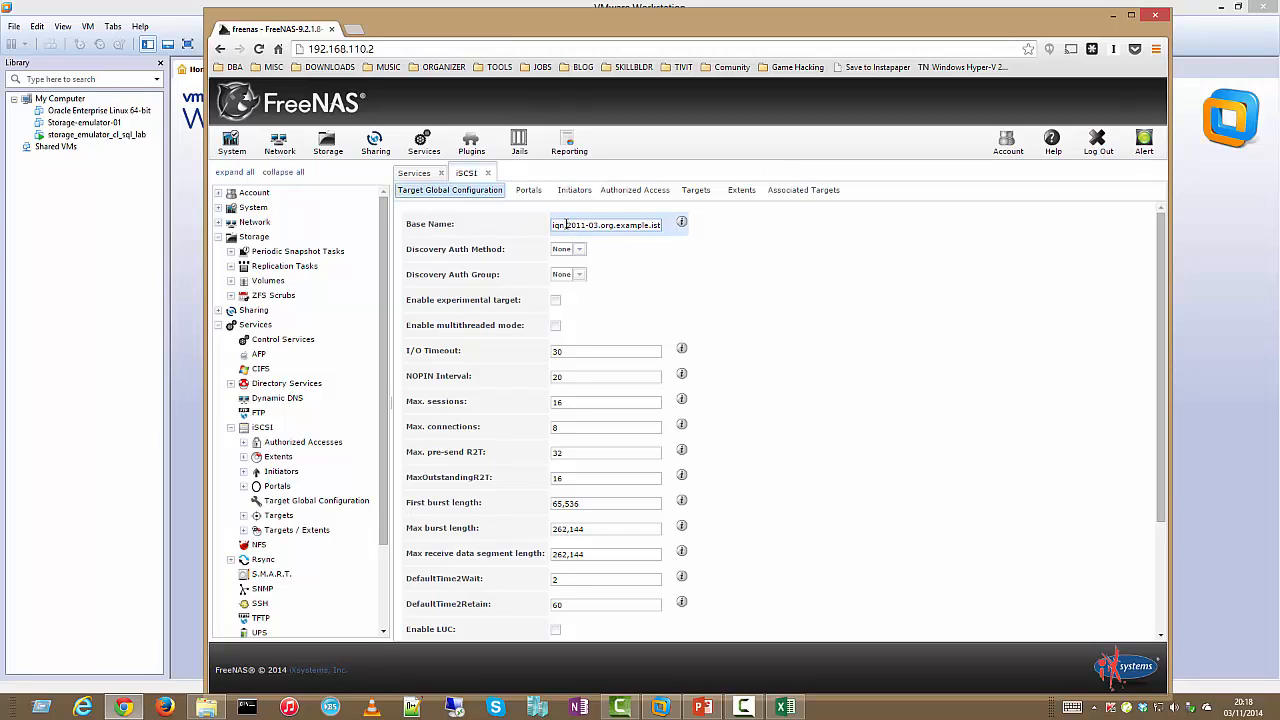
left_click_drag(567, 224, 685, 220)
mouse_move(684, 223)
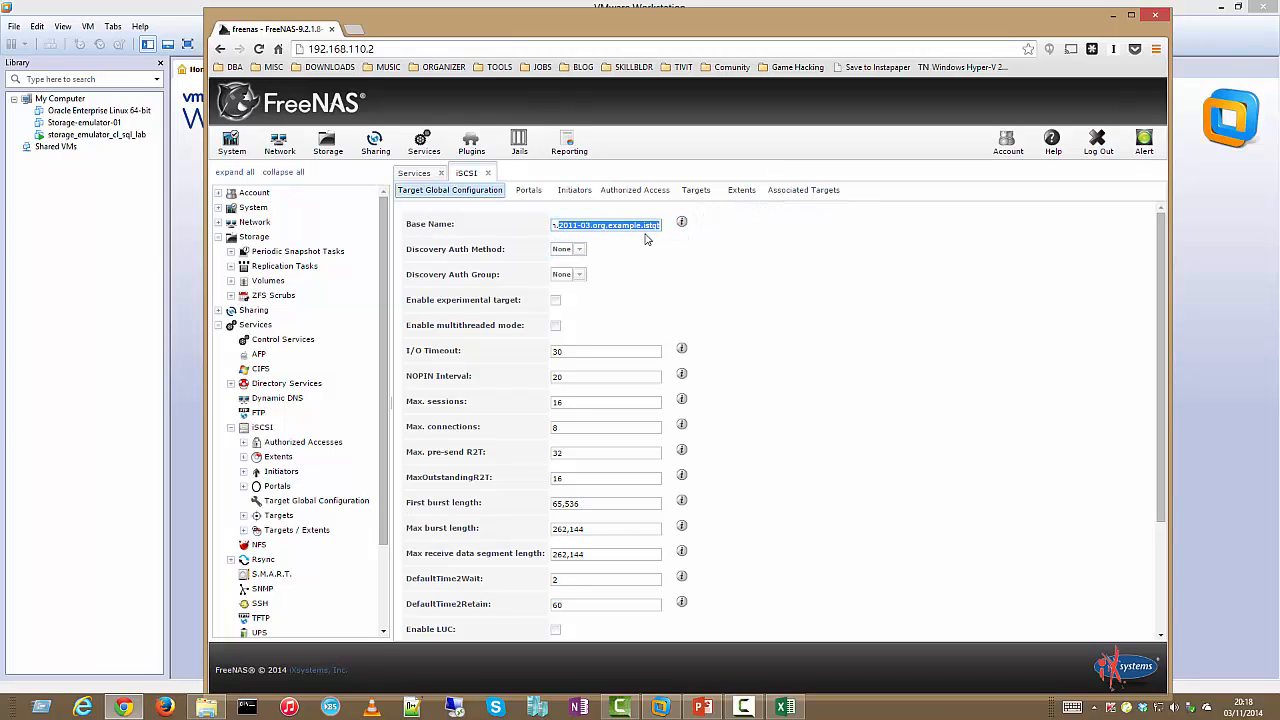
type("iqn.storage.emulator.cl.sql")
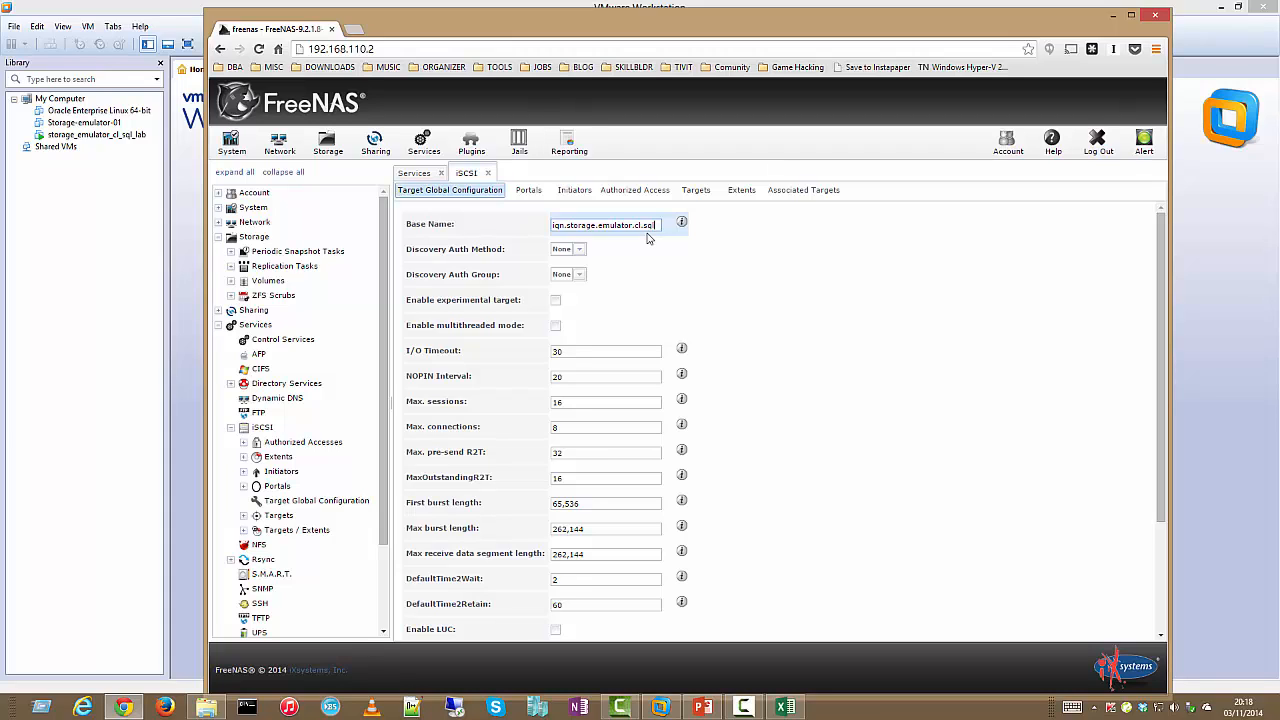
left_click(578, 250)
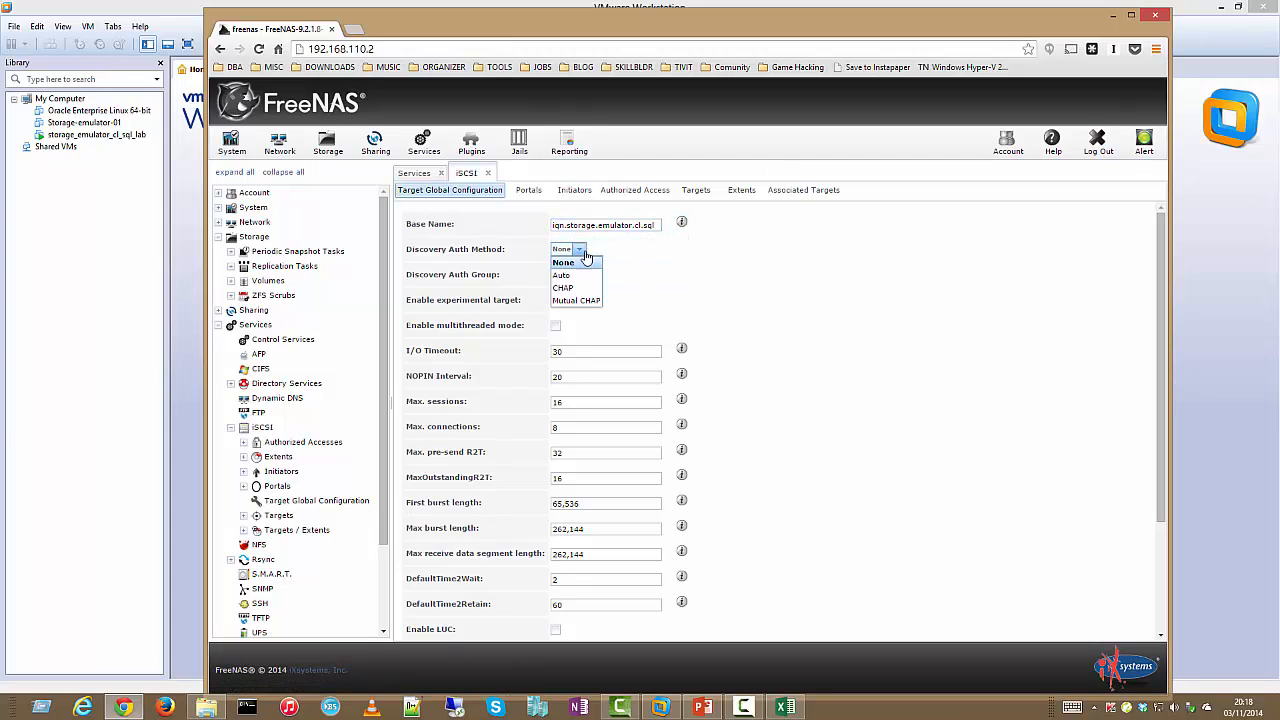
left_click(565, 275)
Add an iSCSI portal listening on IP 0.0.0.0, port 3260
left_click(528, 190)
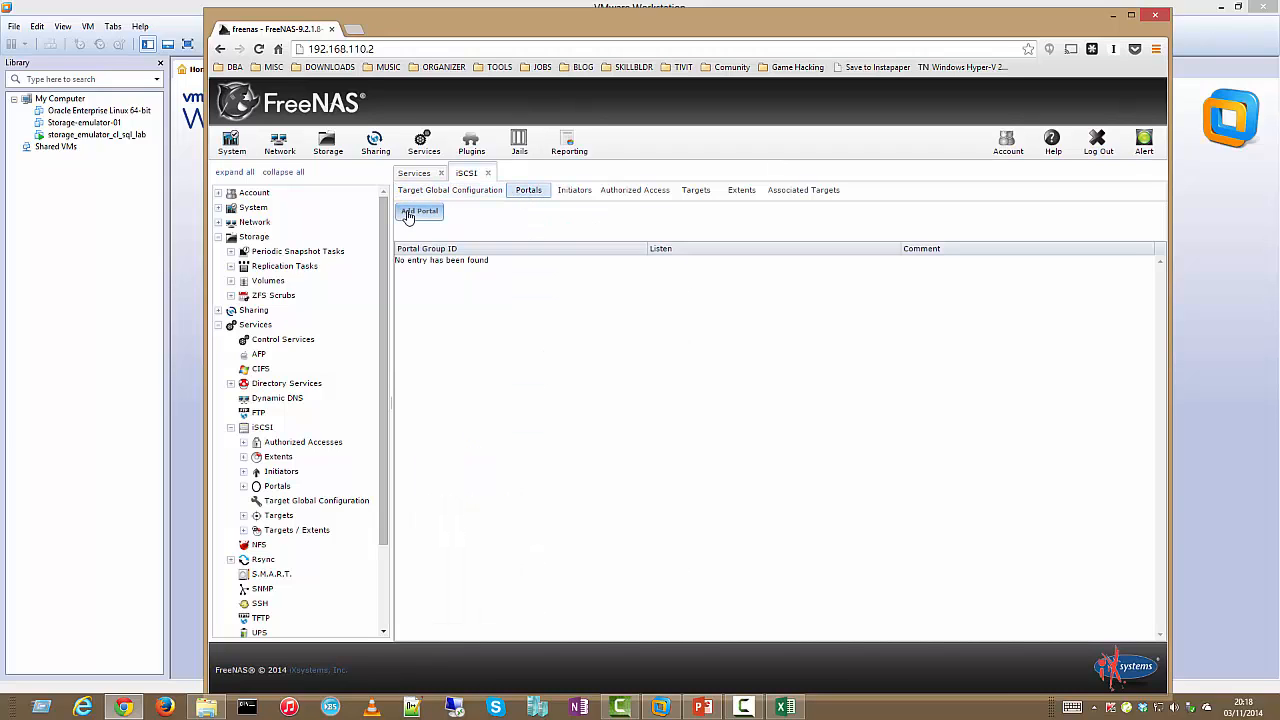
left_click(416, 212)
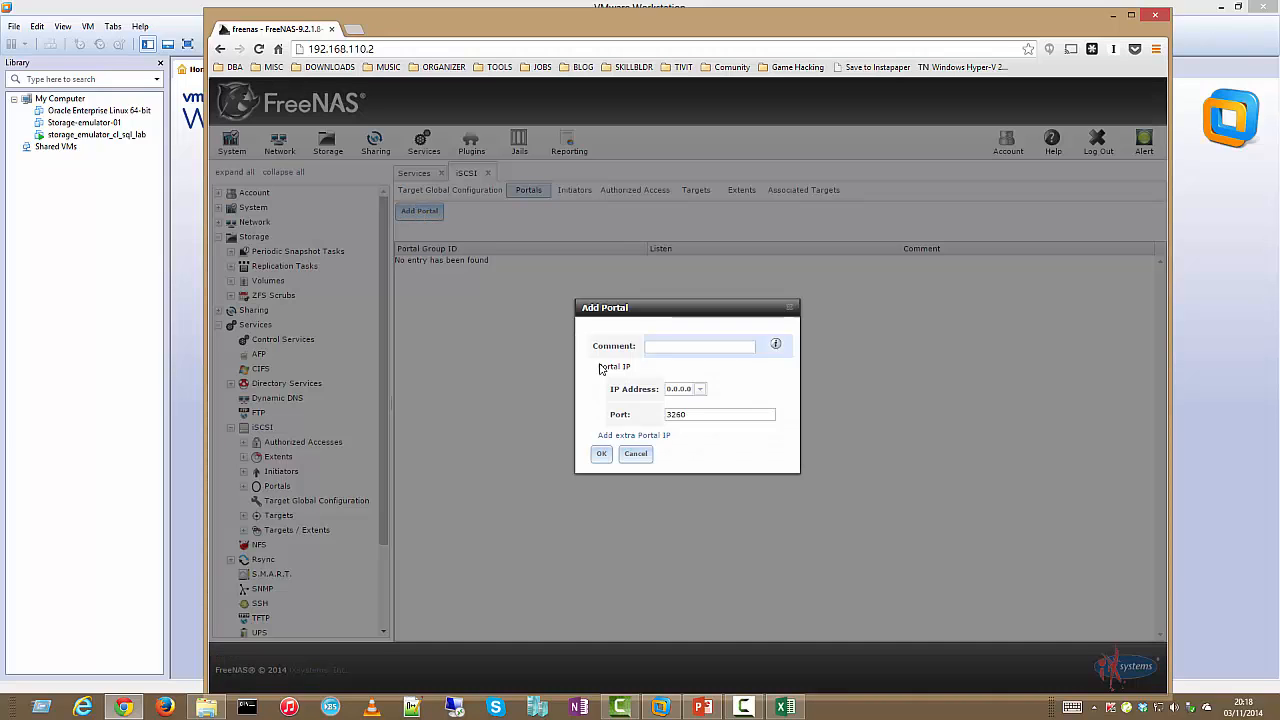
left_click(700, 390)
left_click(700, 390)
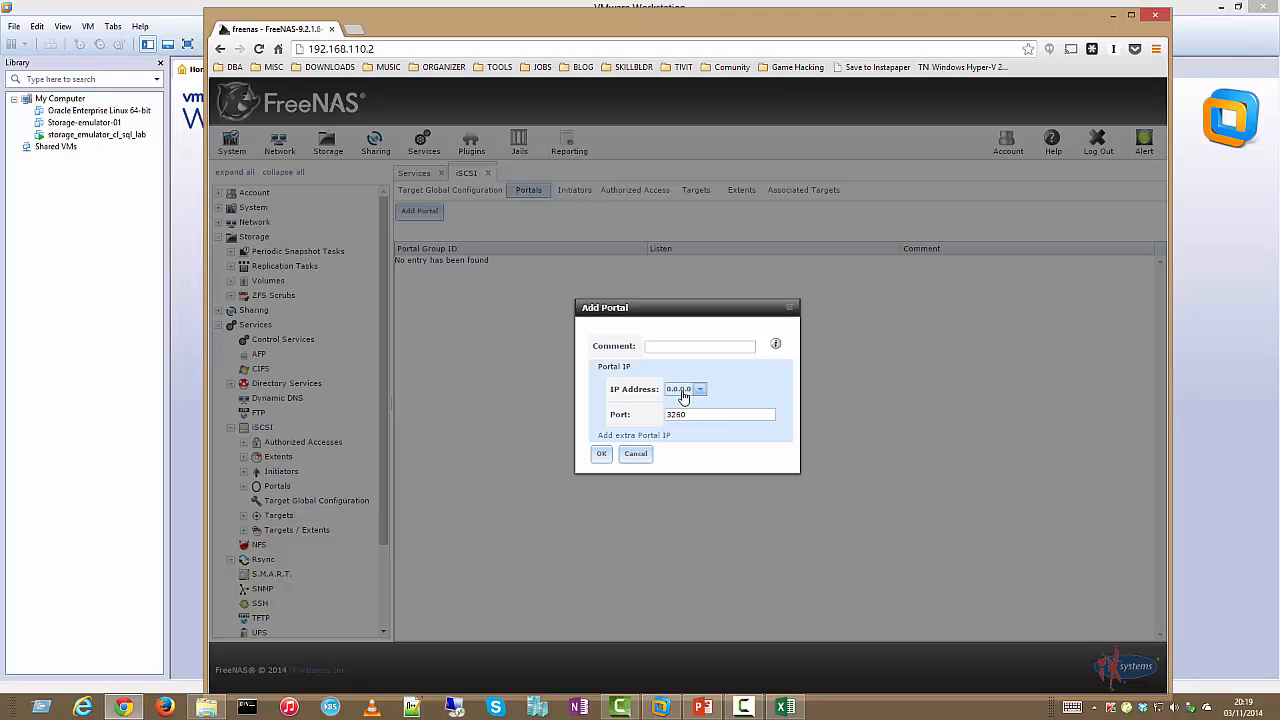
left_click(602, 455)
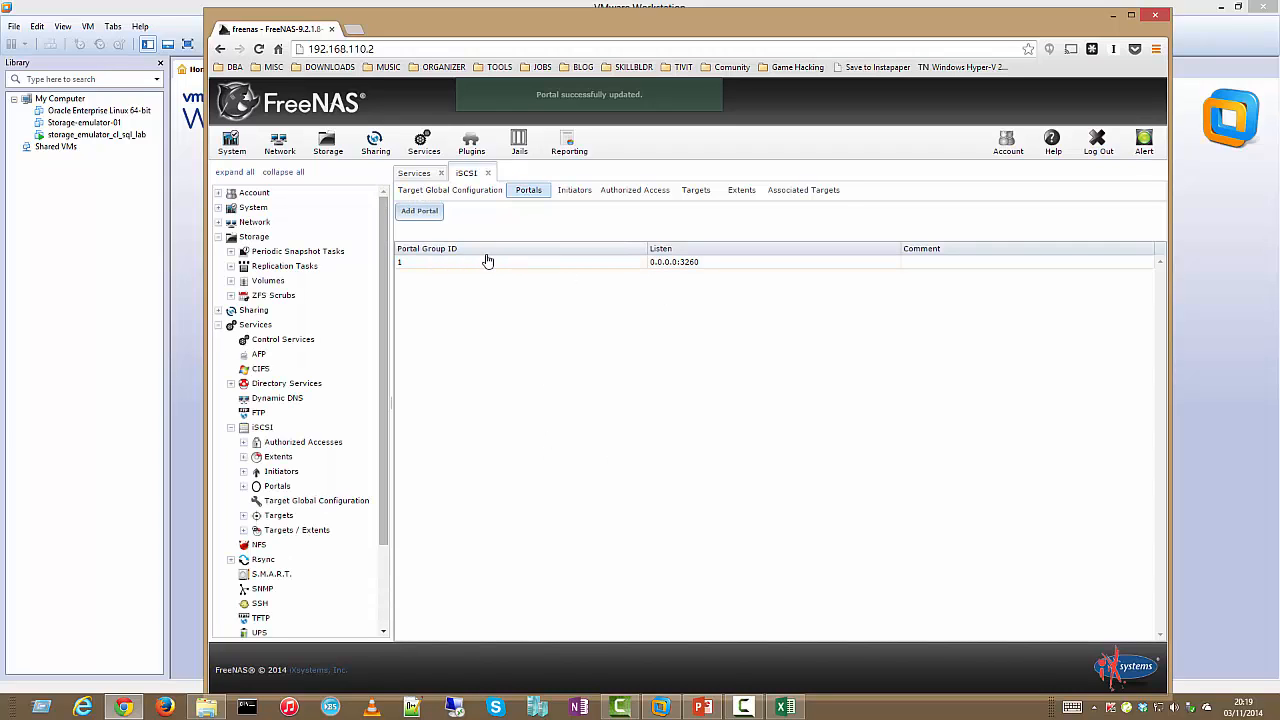
Add an initiator group allowing ALL initiators from ALL networks
left_click(572, 192)
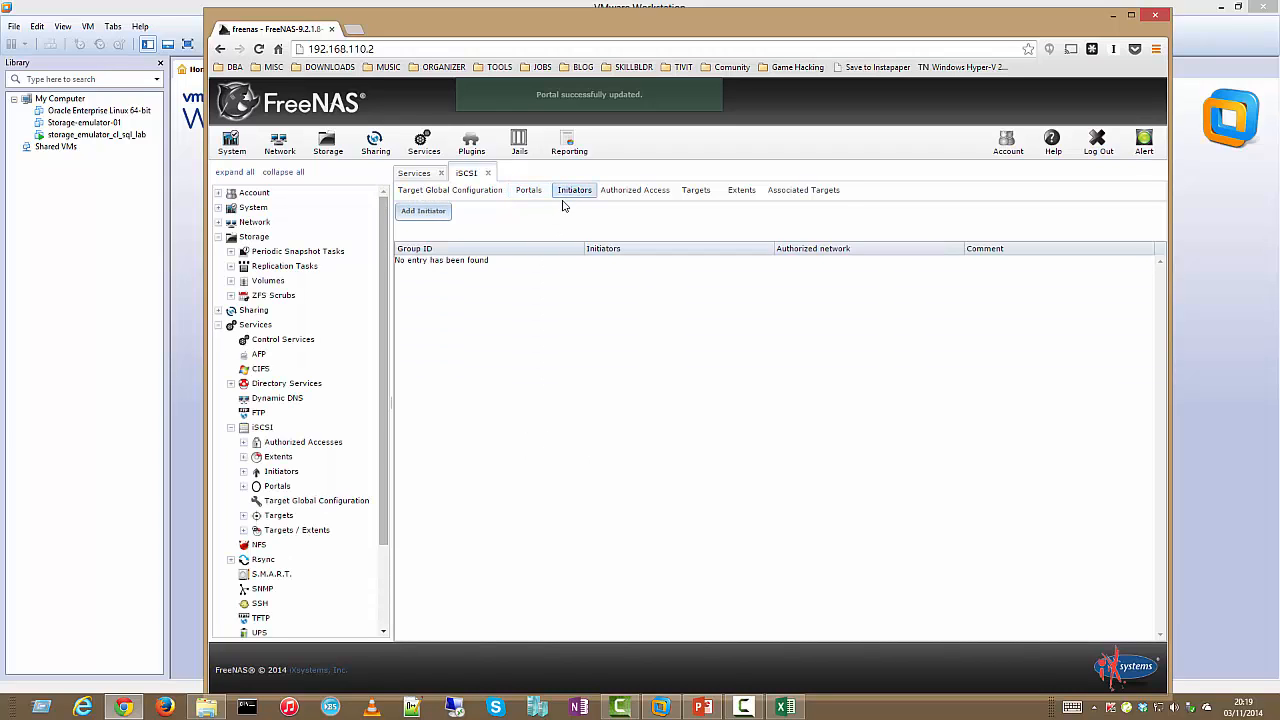
left_click(440, 214)
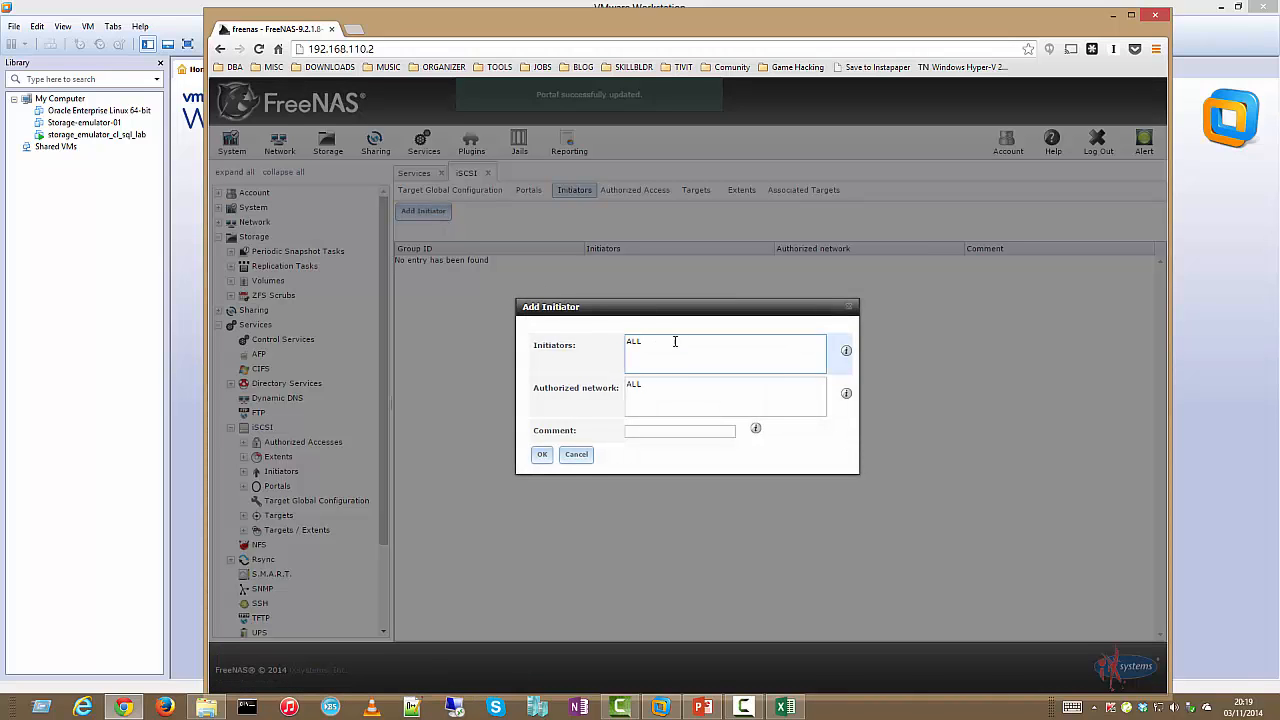
left_click(541, 452)
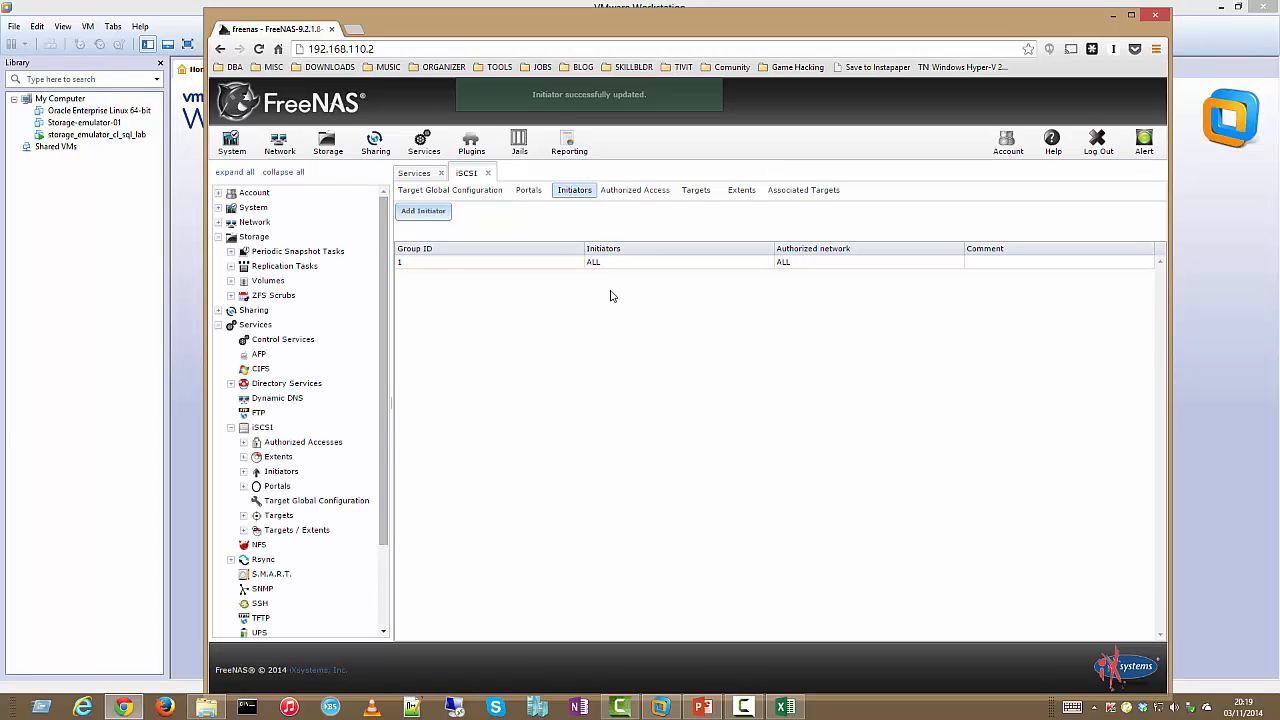
Check the Authorized Access and Targets lists, then bring up the empty Extents list
left_click(645, 199)
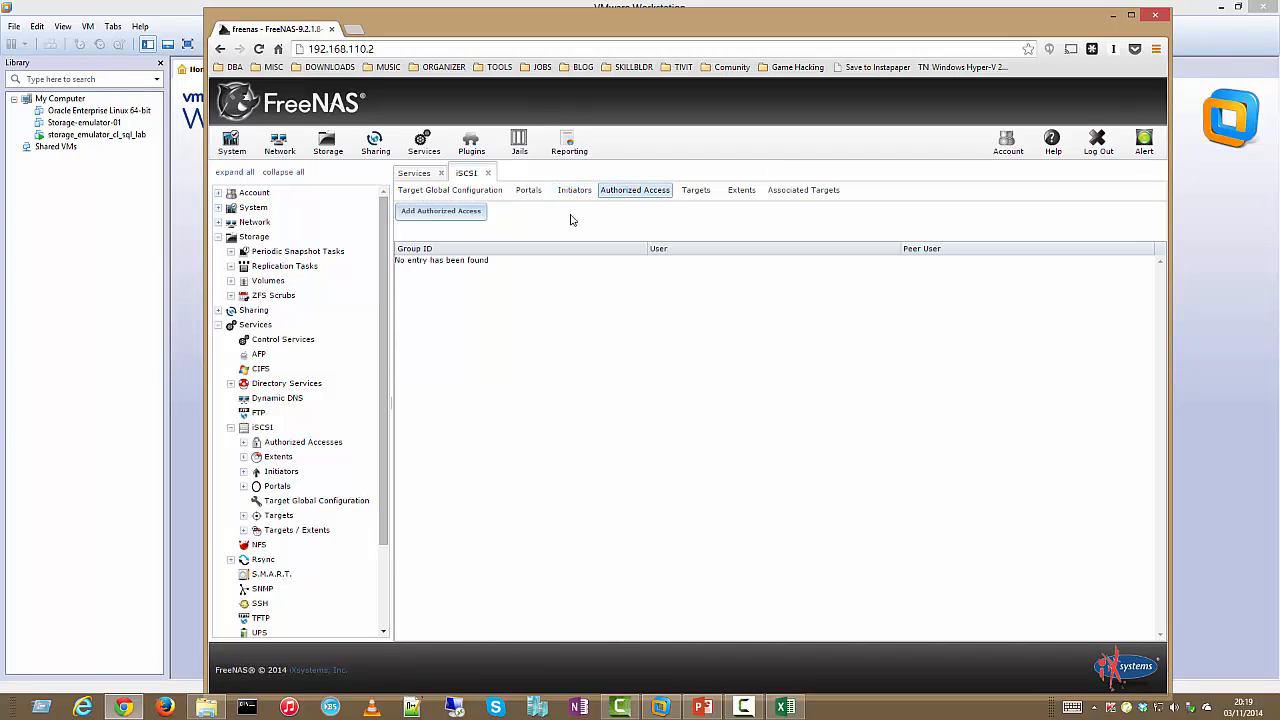
left_click(694, 195)
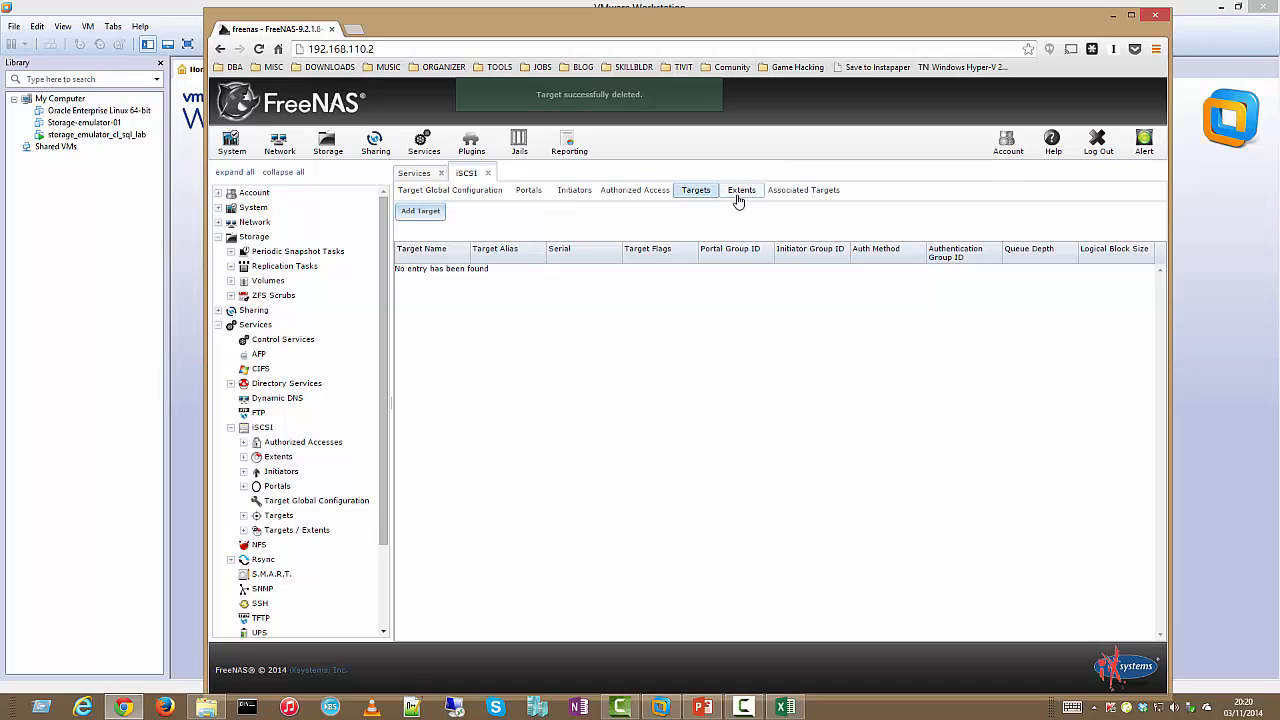
left_click(741, 197)
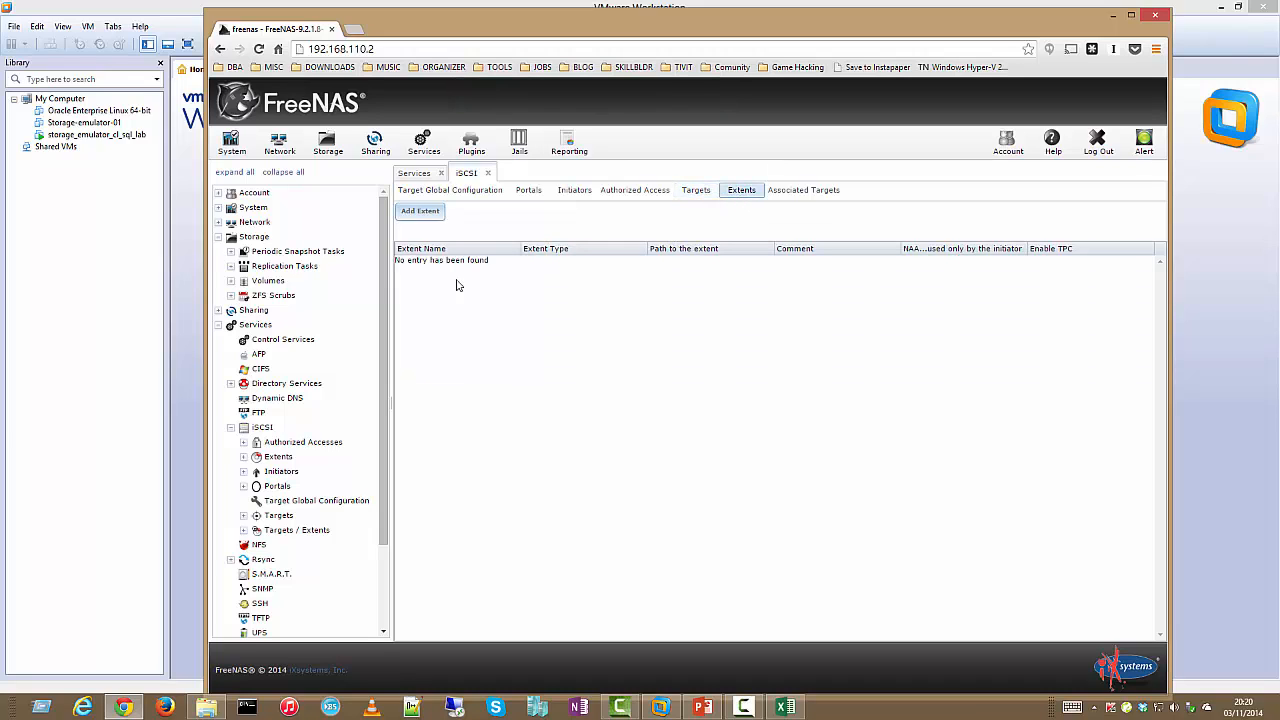
Create the 1GB File extent 'quorum' at /mnt/cluster_disk_30/ext_quorum
left_click(420, 212)
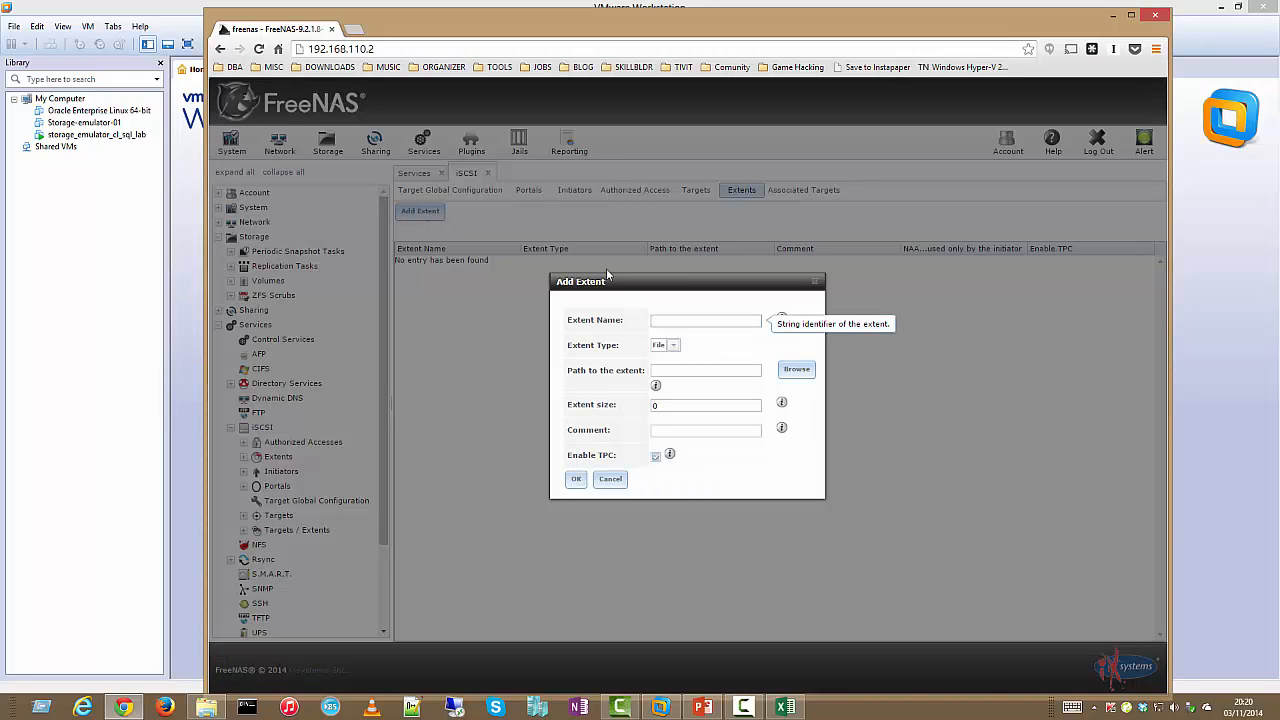
left_click(708, 320)
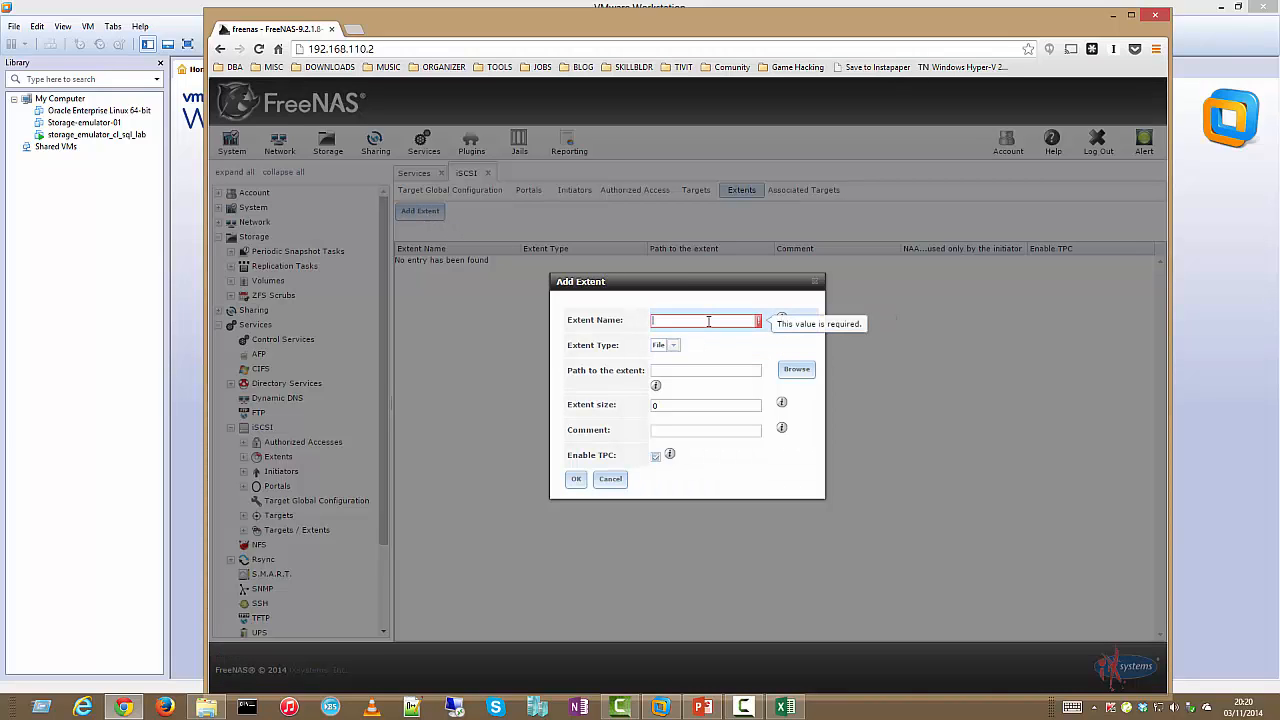
type("quoru")
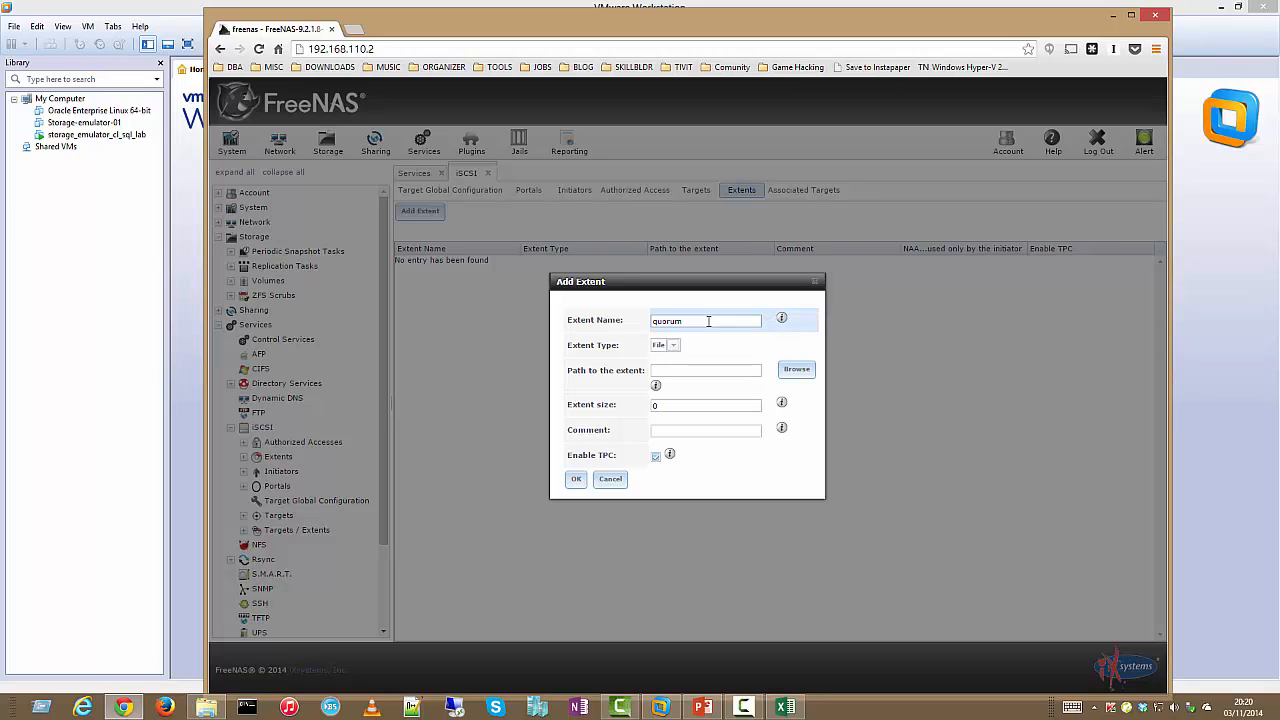
type("m")
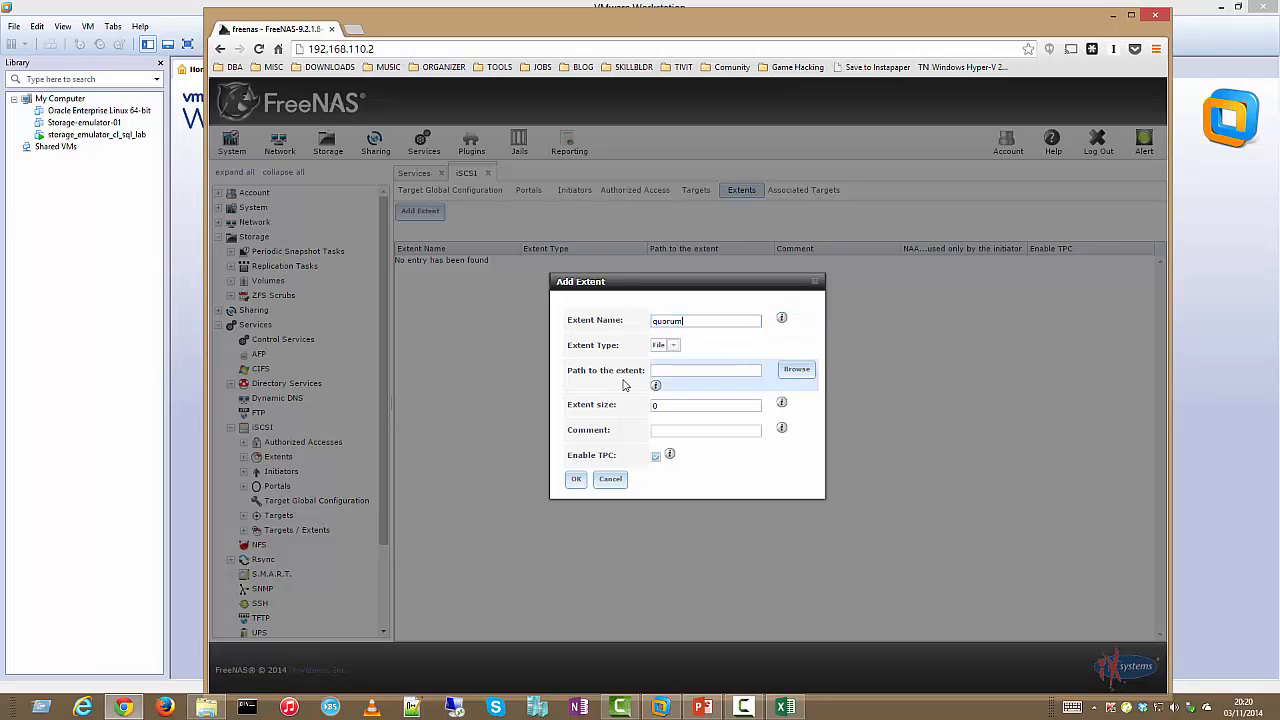
left_click(674, 345)
left_click(676, 358)
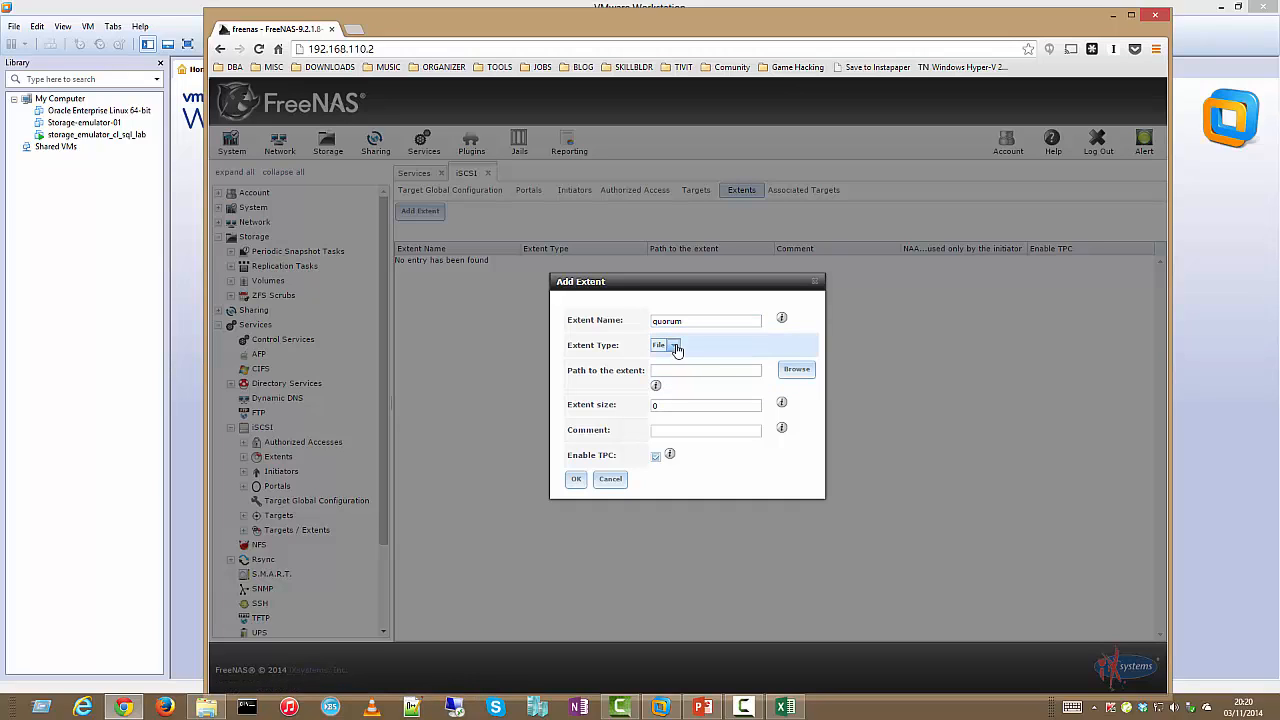
left_click(796, 369)
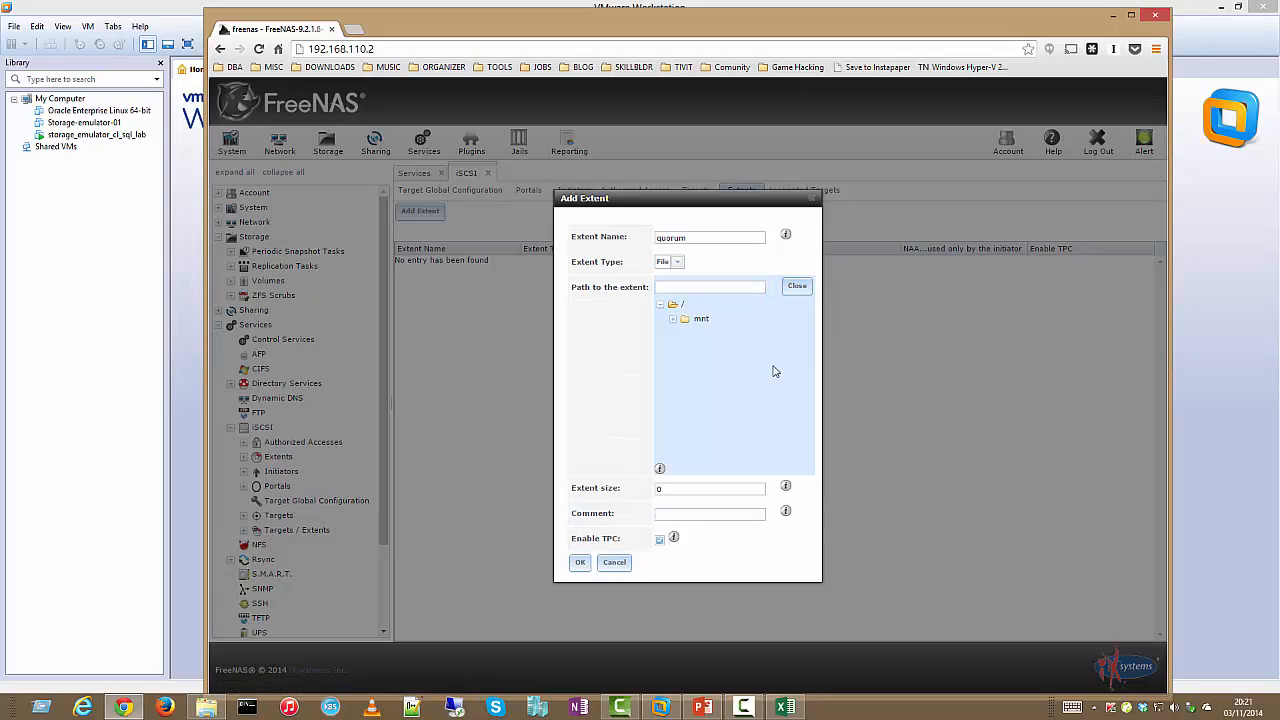
left_click(674, 321)
left_click(705, 334)
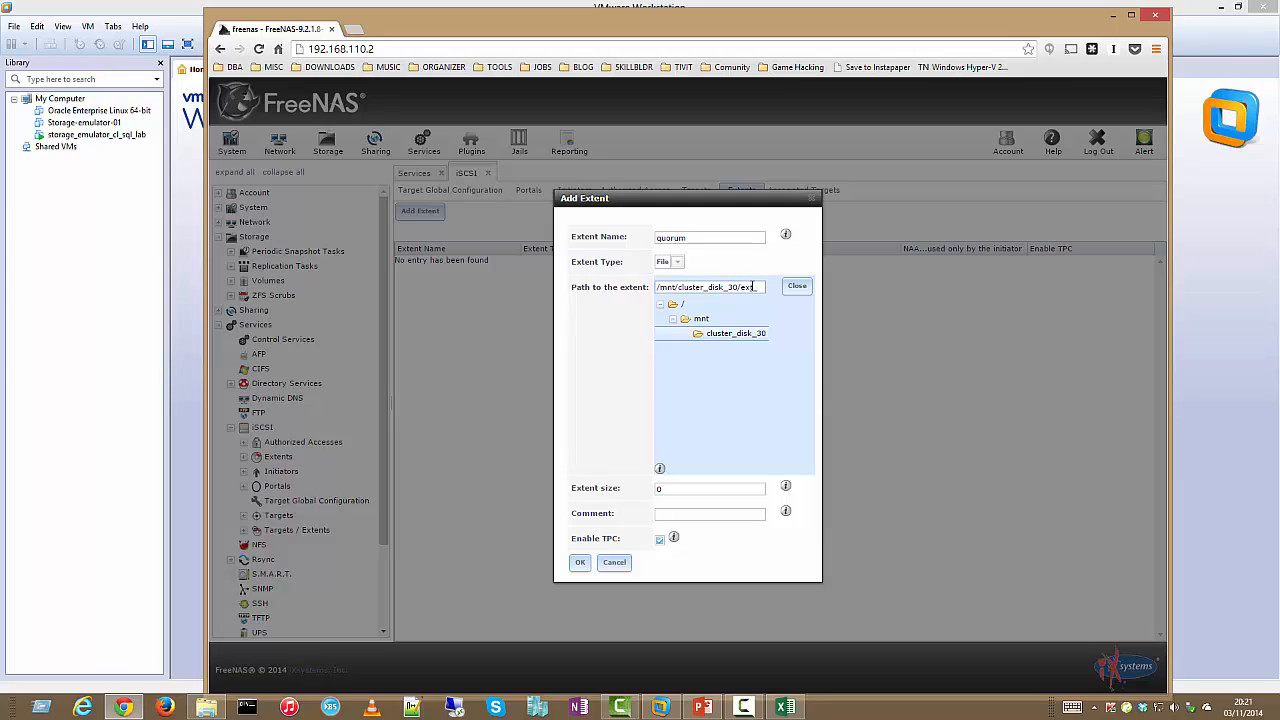
type("_quorum")
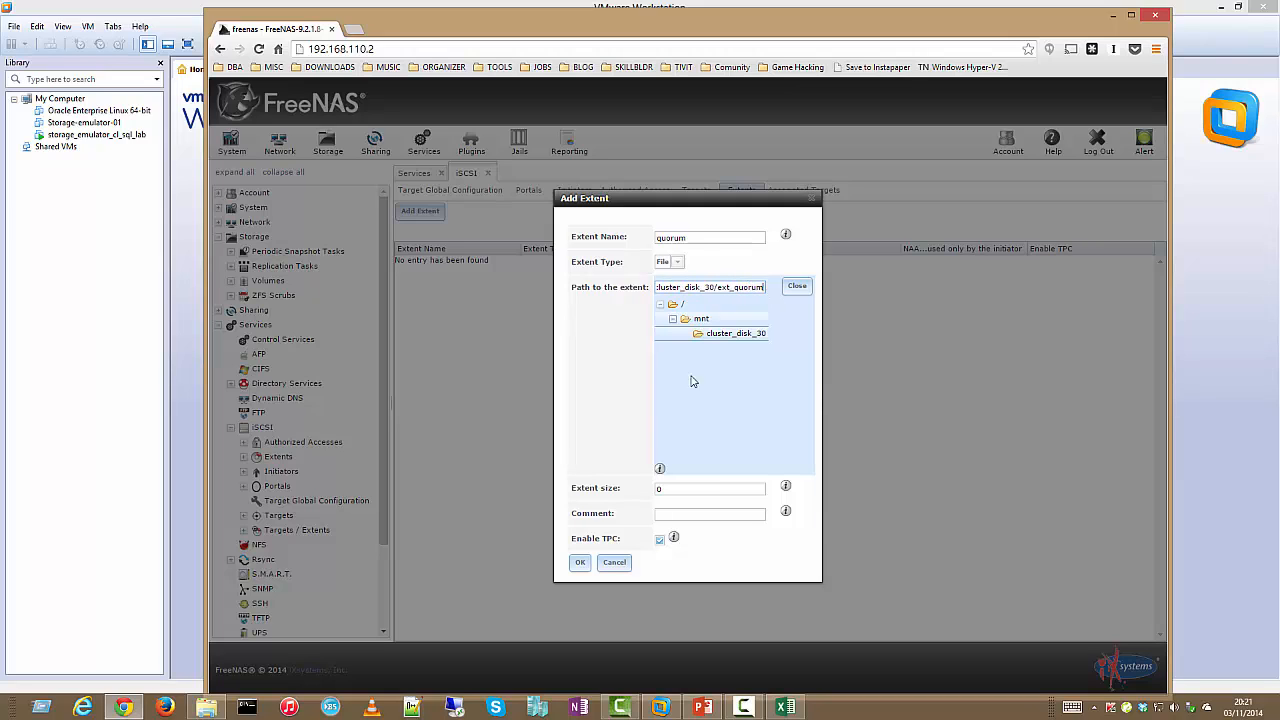
double_click(662, 488)
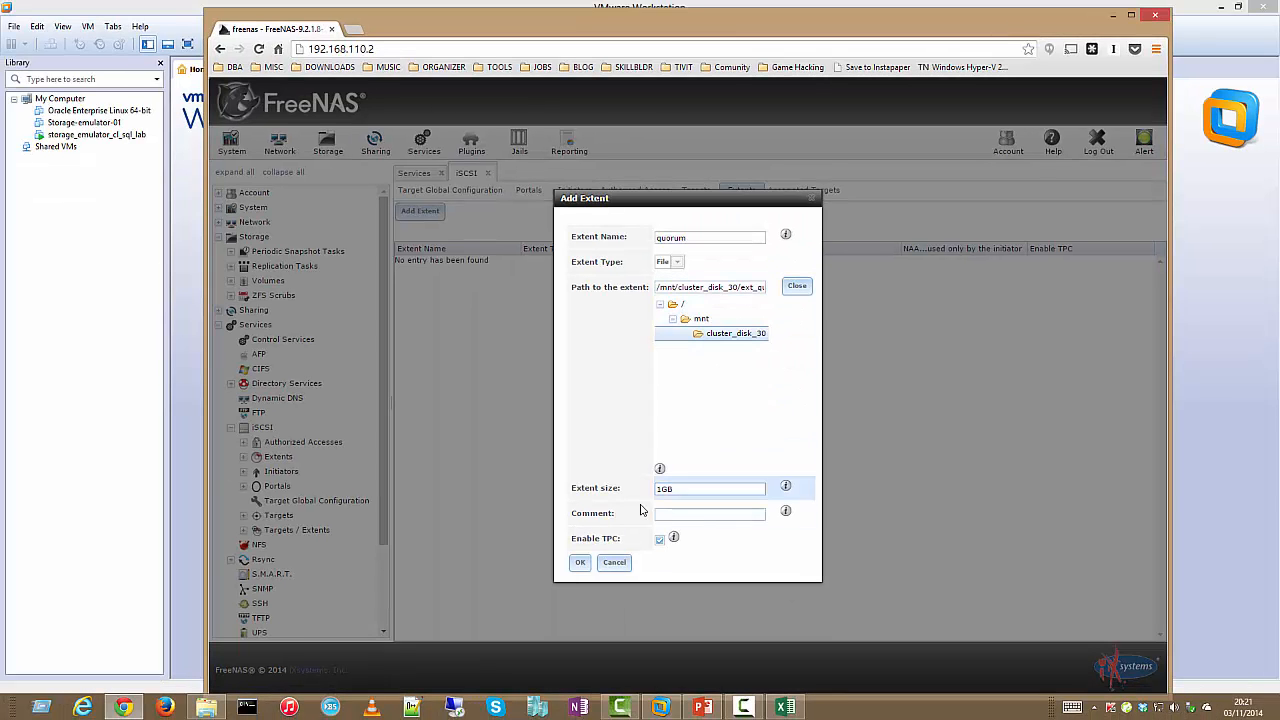
left_click(581, 563)
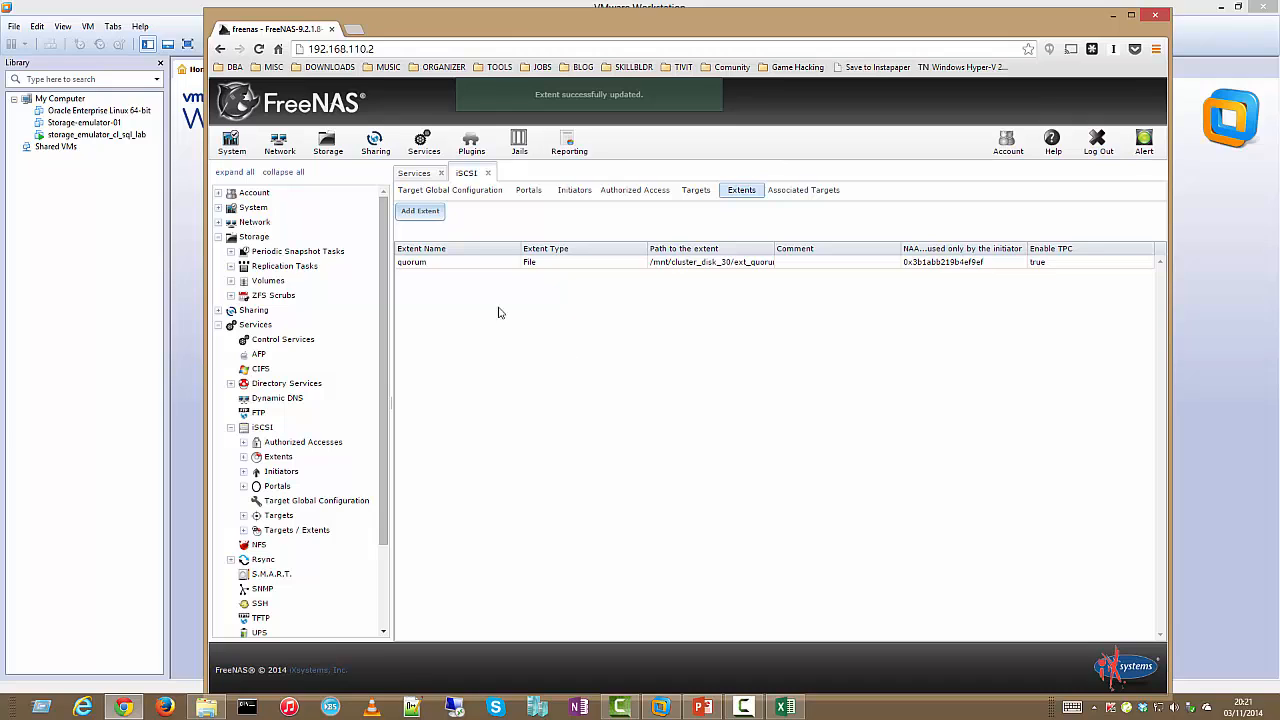
Create the 5GB File extent 'data01' at /mnt/cluster_disk_30/ext_data01
left_click(420, 211)
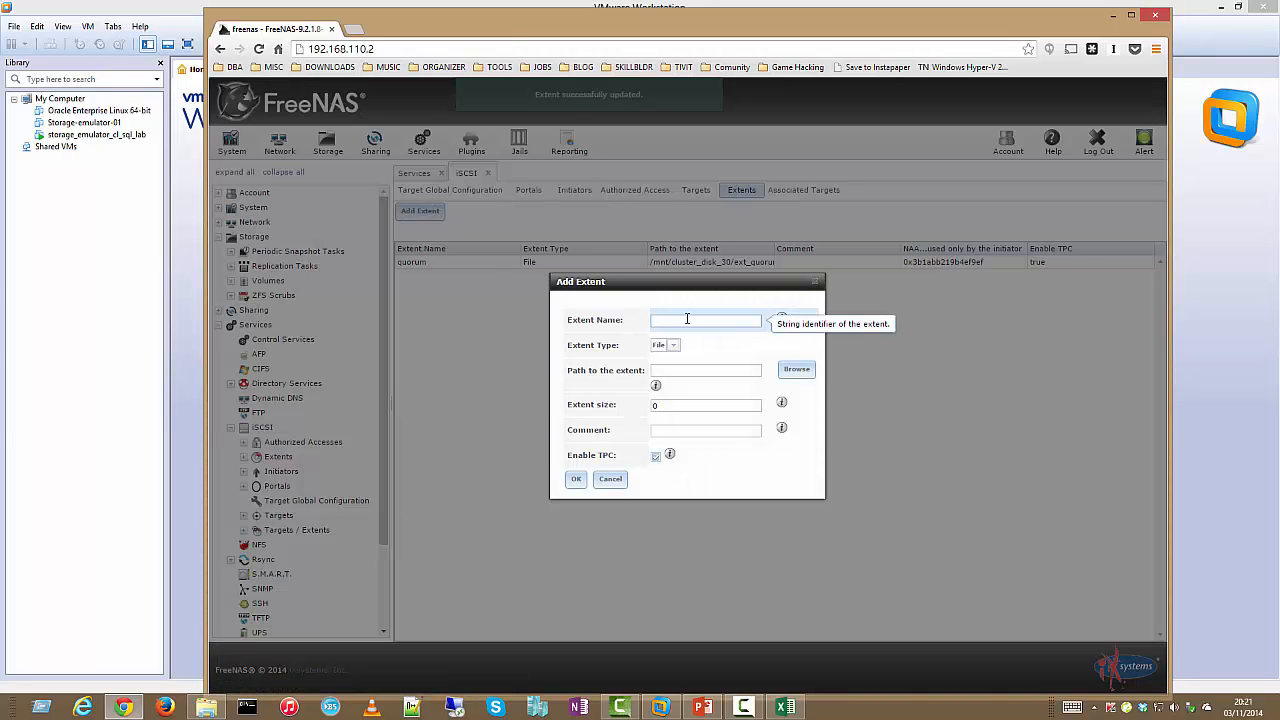
type("data01")
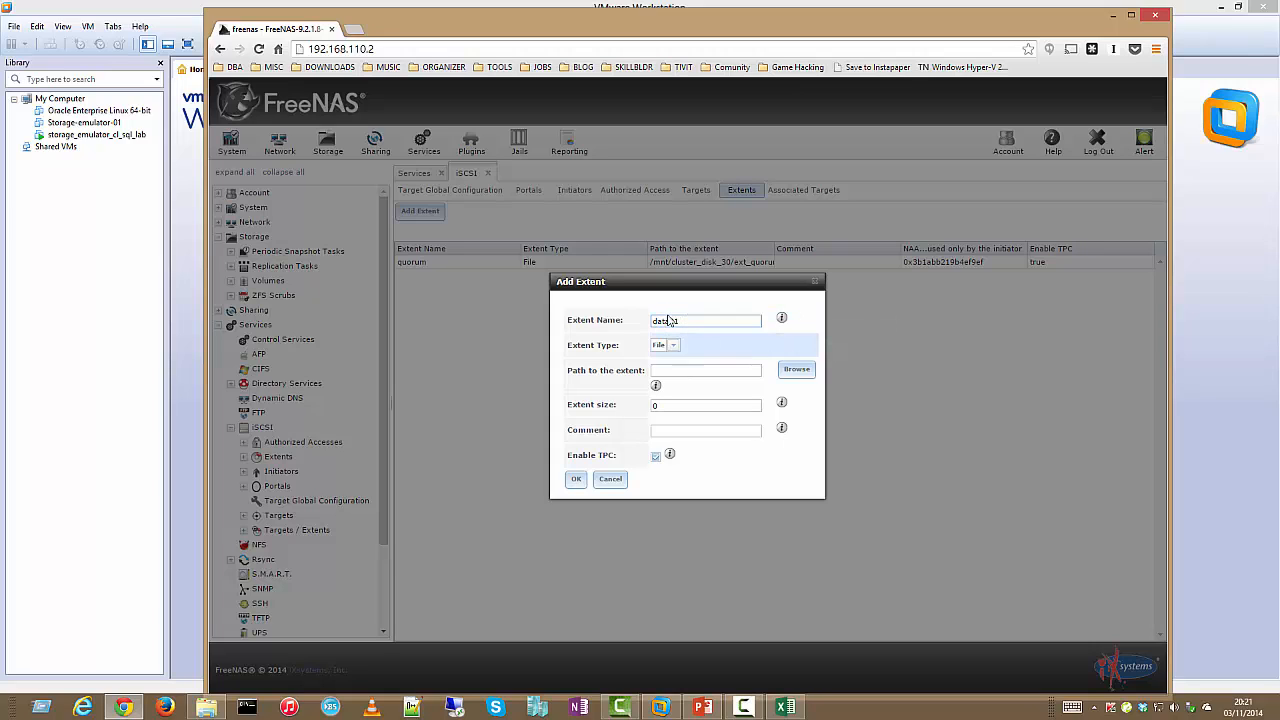
left_click(796, 370)
left_click(671, 320)
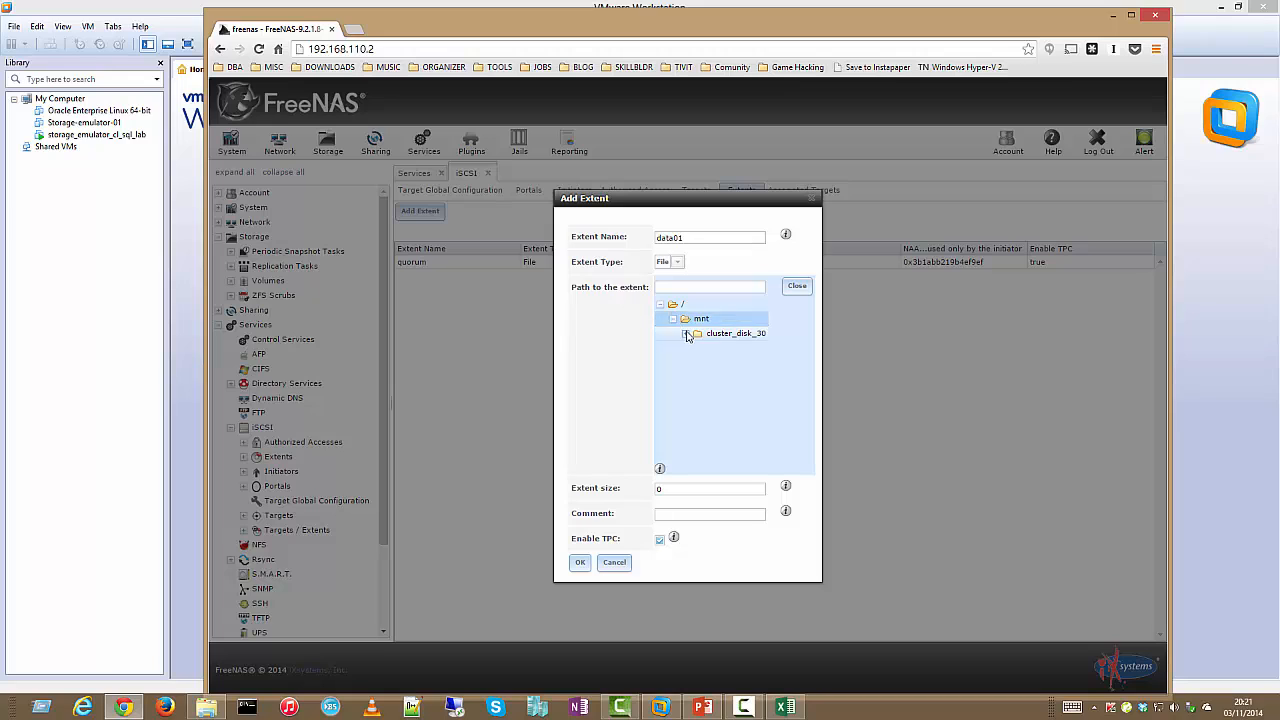
left_click(718, 338)
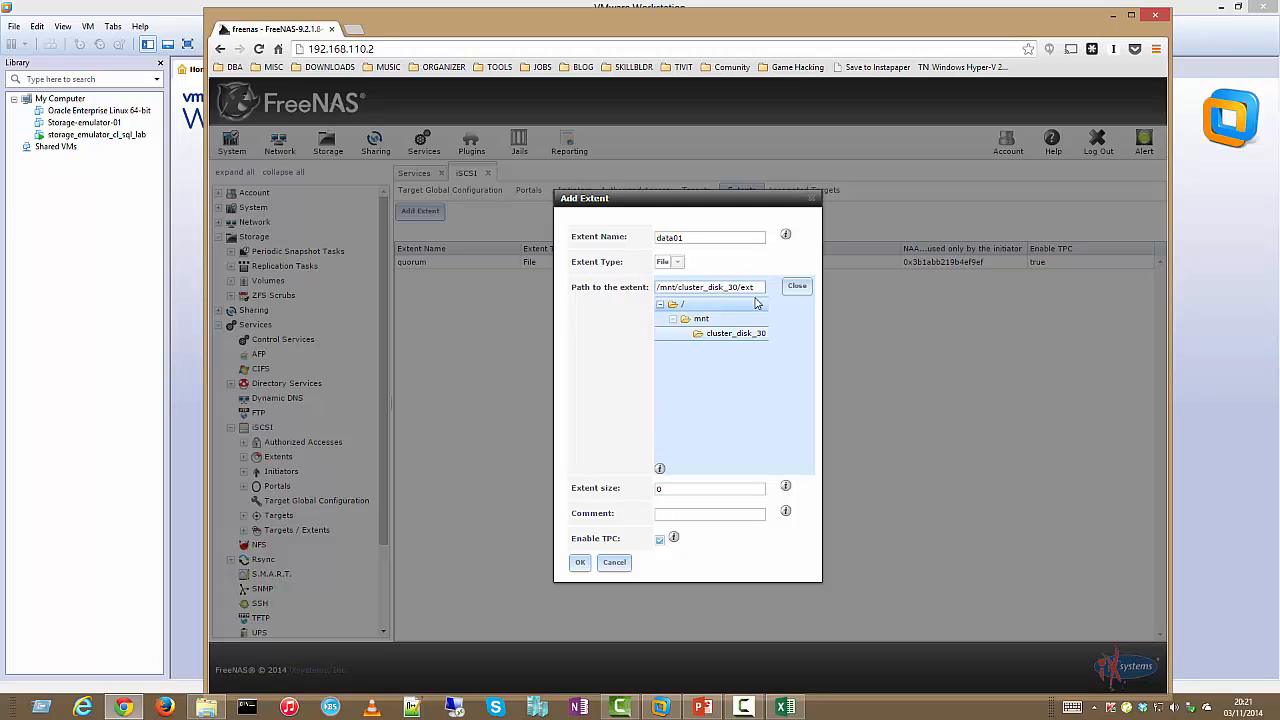
type("/ext_data01")
left_click(688, 488)
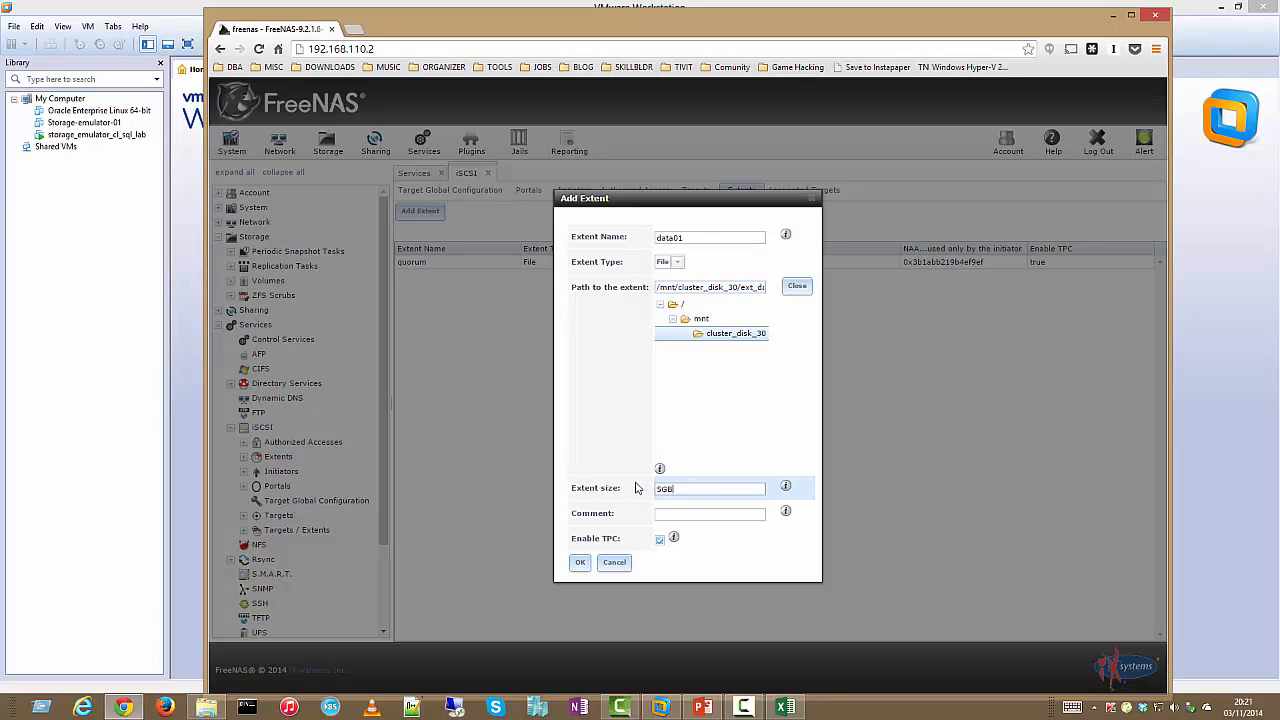
type("5GB")
left_click(581, 563)
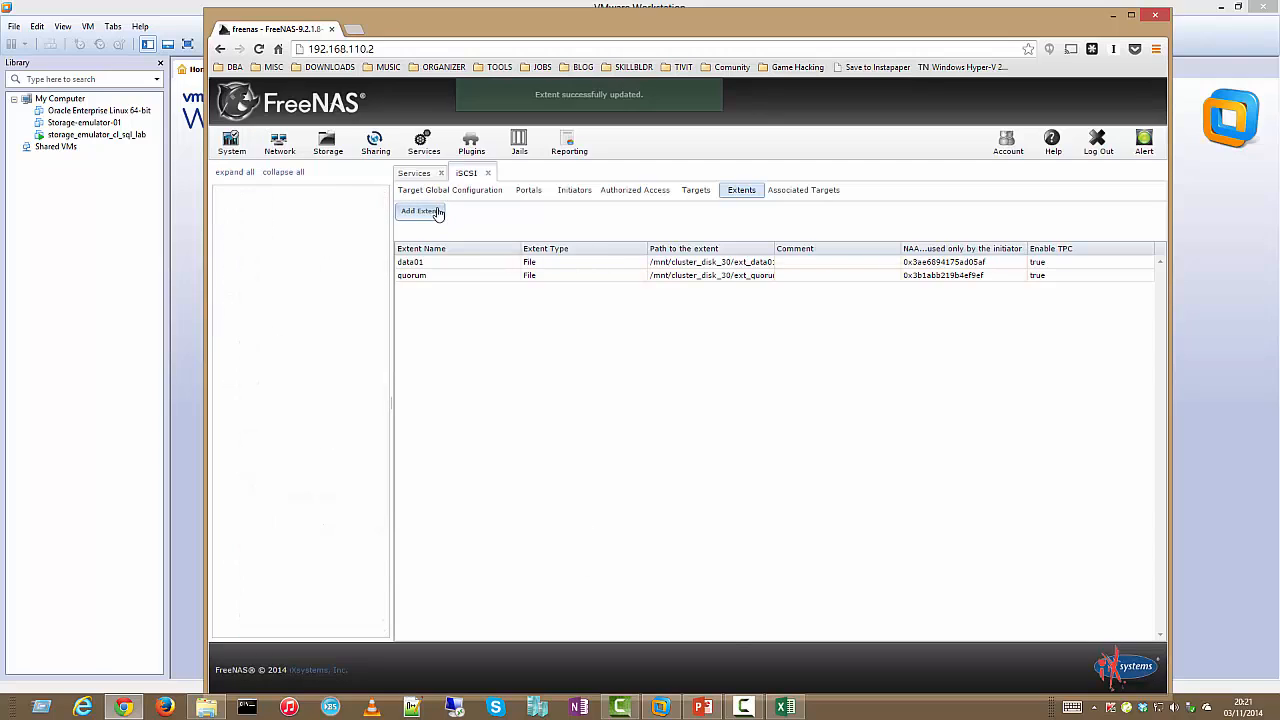
Create the 5GB File extent 'data02' at /mnt/cluster_disk_30/ext_data02
left_click(432, 210)
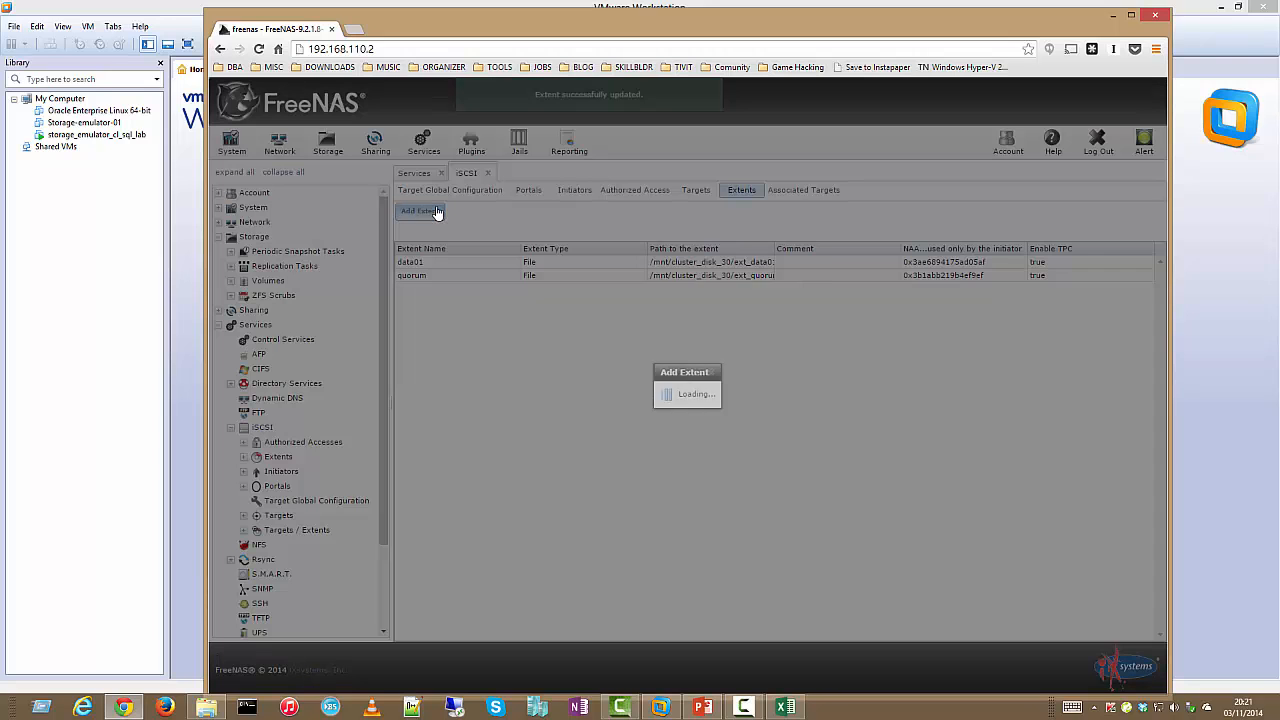
left_click(681, 322)
type("d")
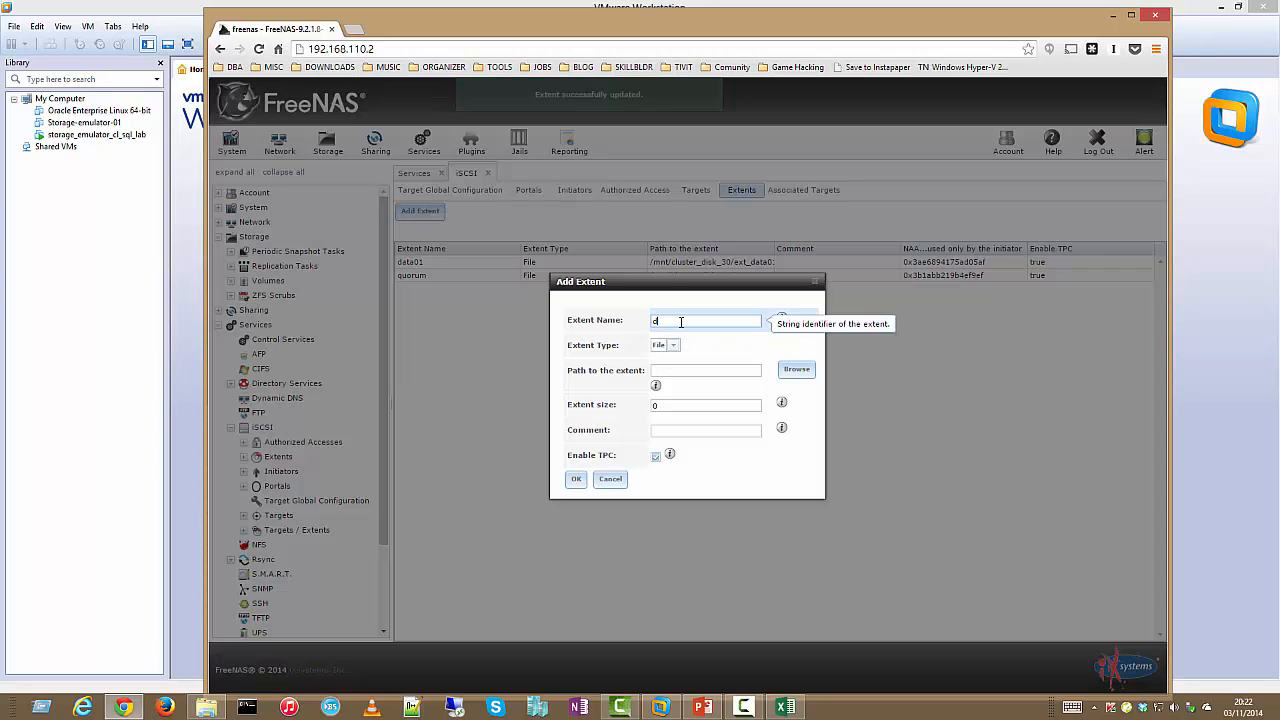
type("ata02")
left_click(796, 369)
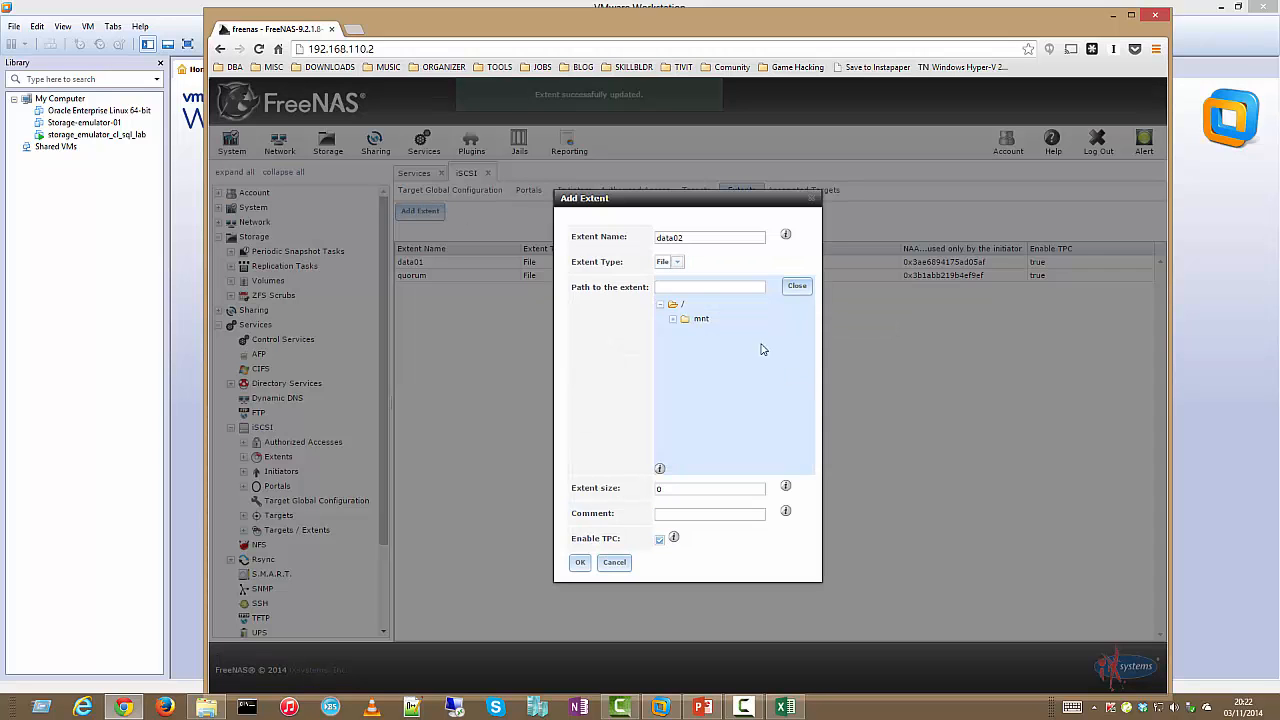
left_click(671, 319)
left_click(698, 334)
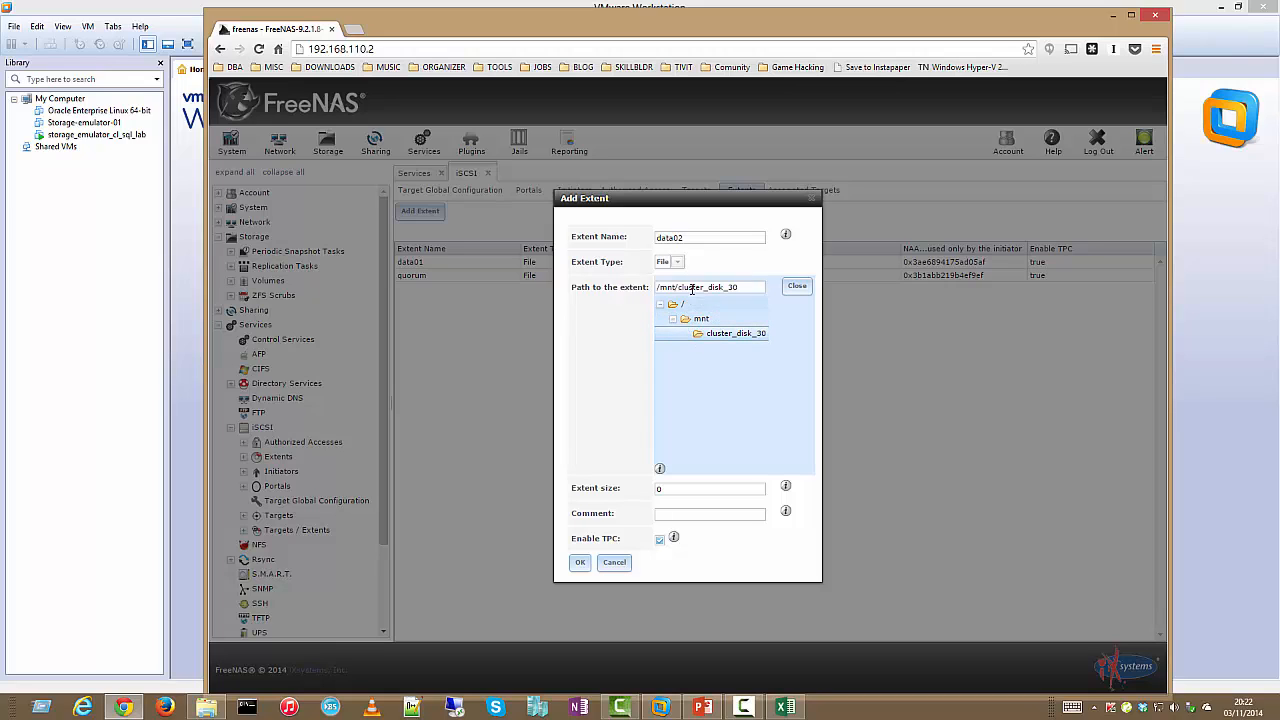
left_click(752, 288)
type("/data02")
type("e")
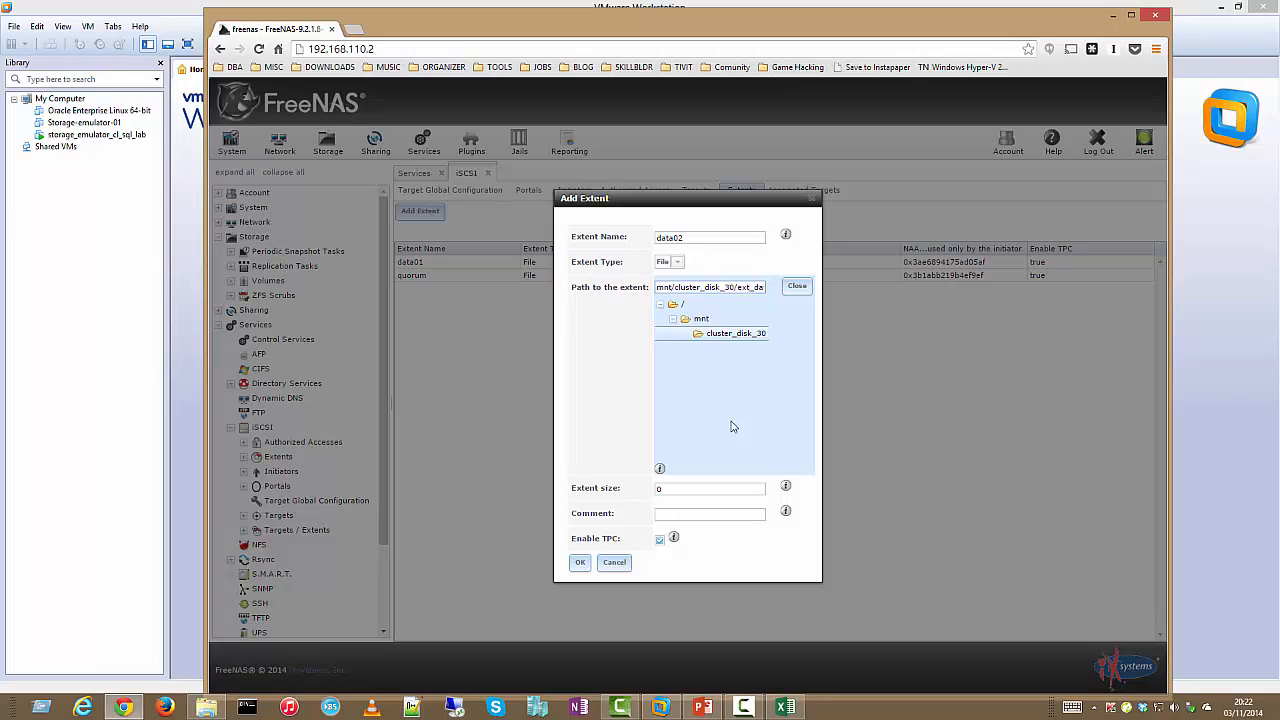
double_click(700, 488)
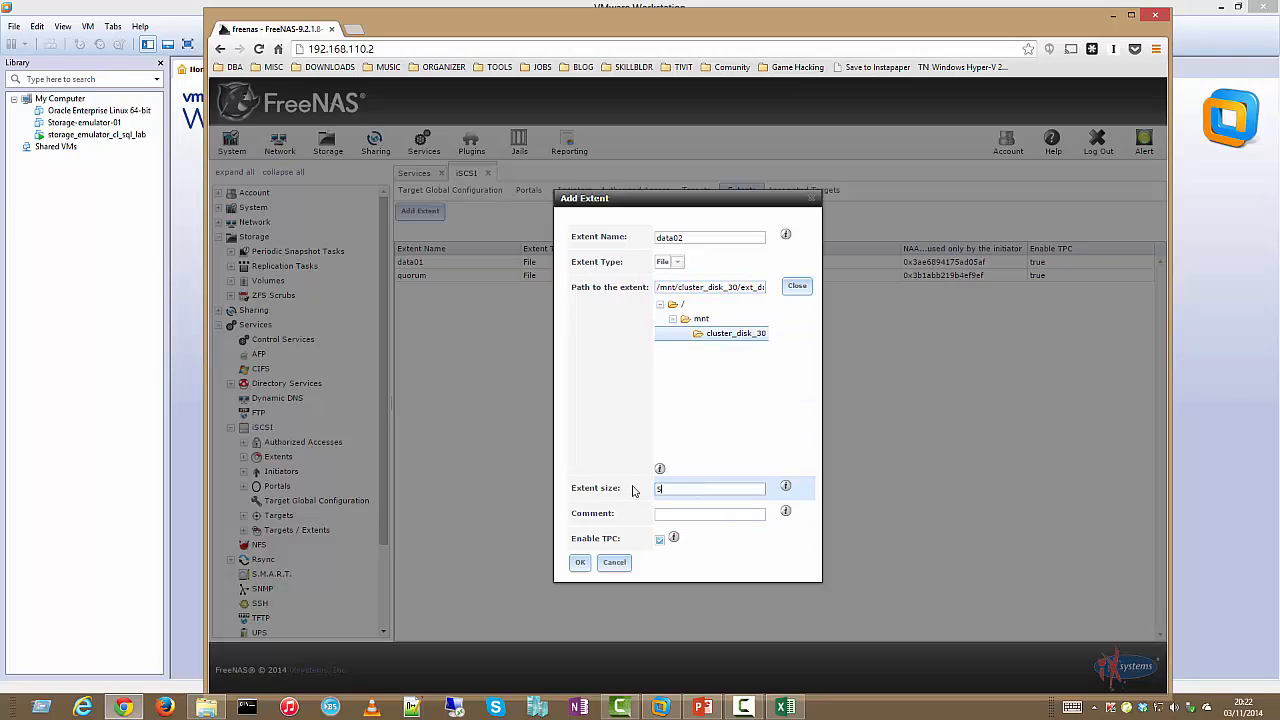
left_click(580, 562)
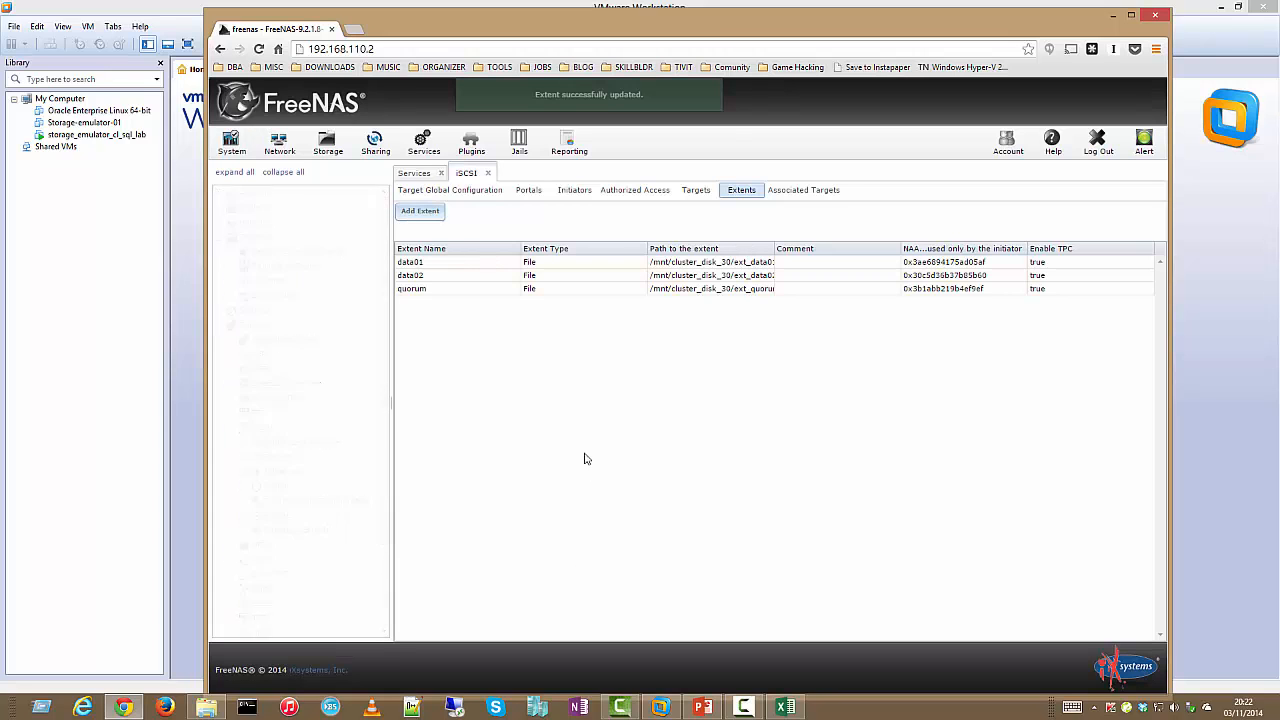
Create the 5GB File extent 'log01' at /mnt/cluster_disk_30/ext_log01
left_click(421, 210)
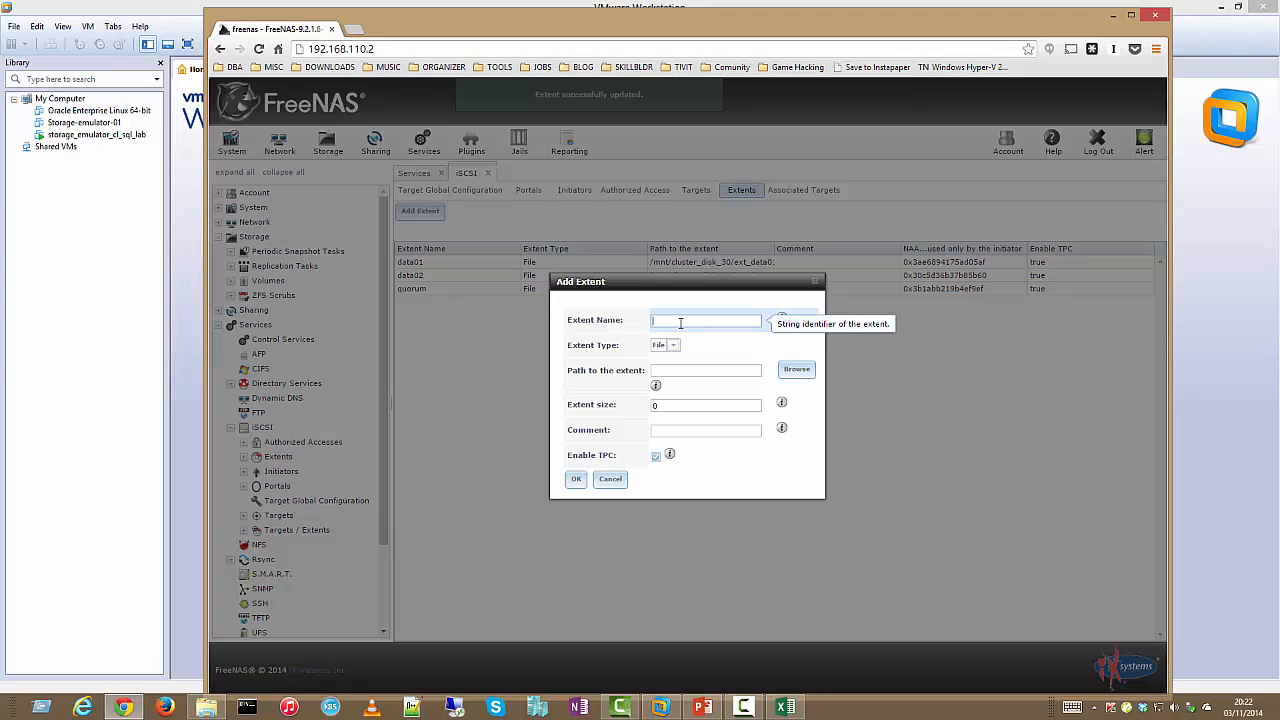
type("log01")
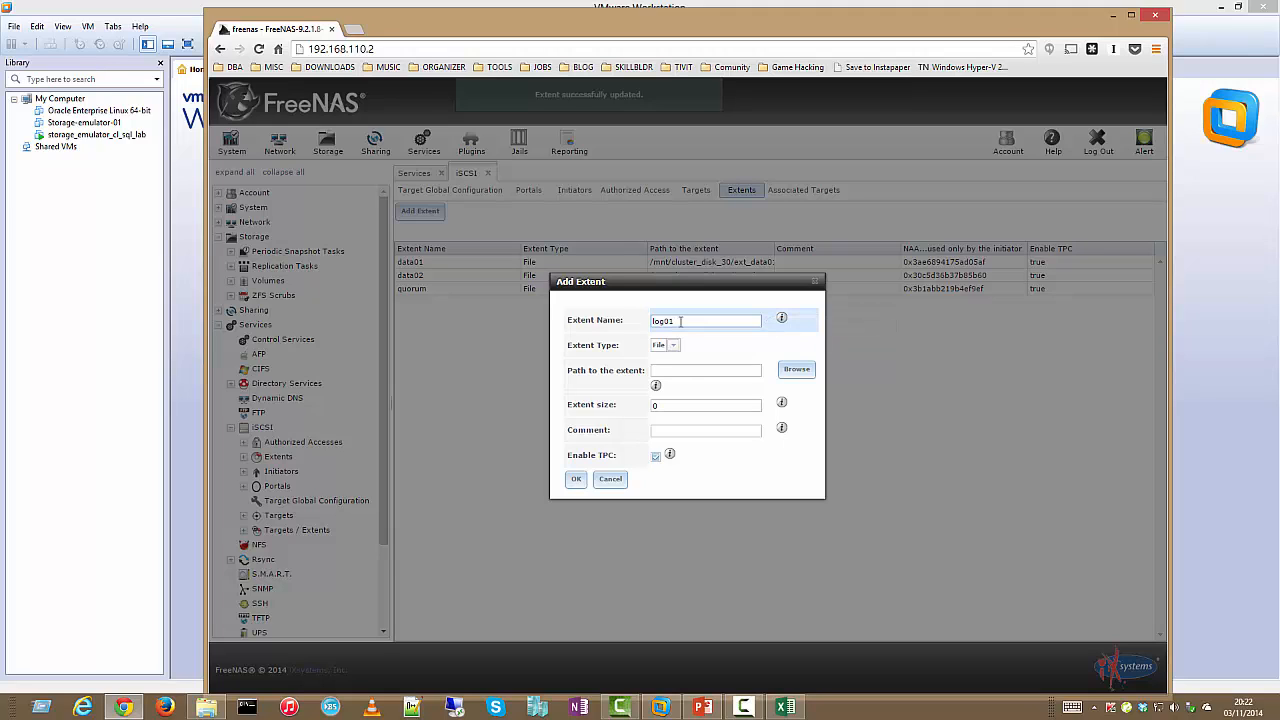
left_click(796, 372)
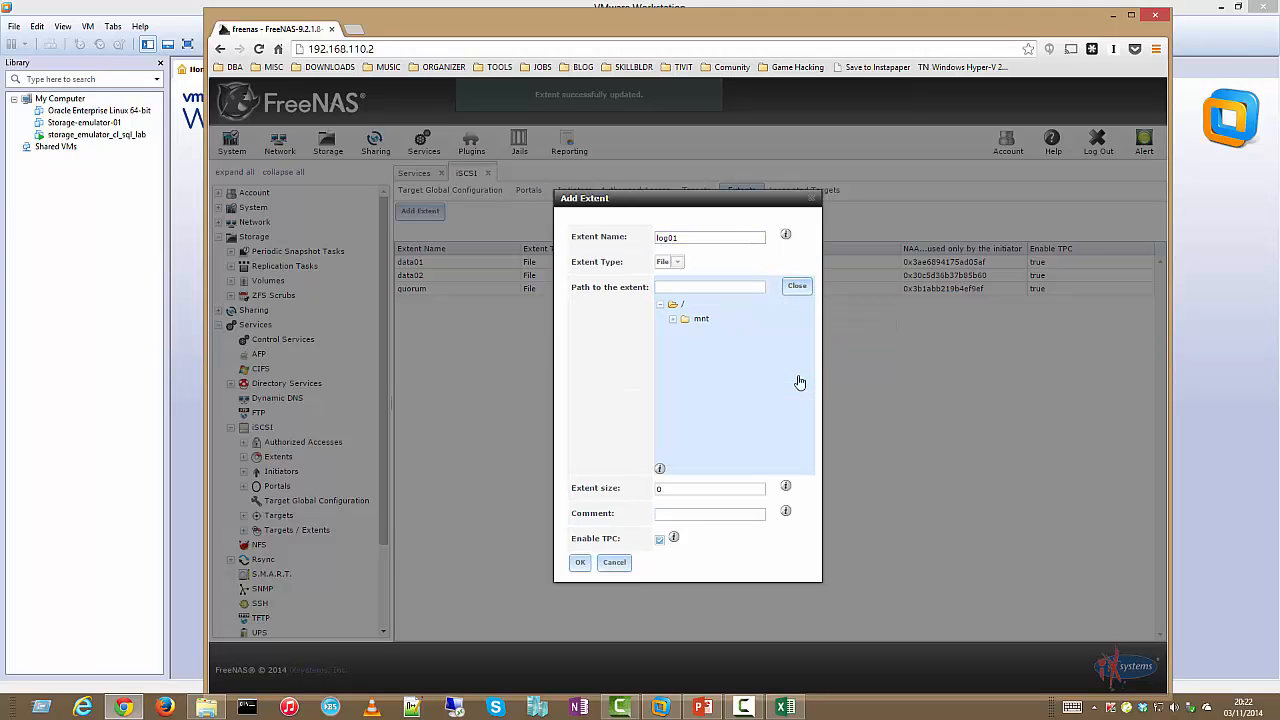
double_click(698, 320)
left_click(690, 334)
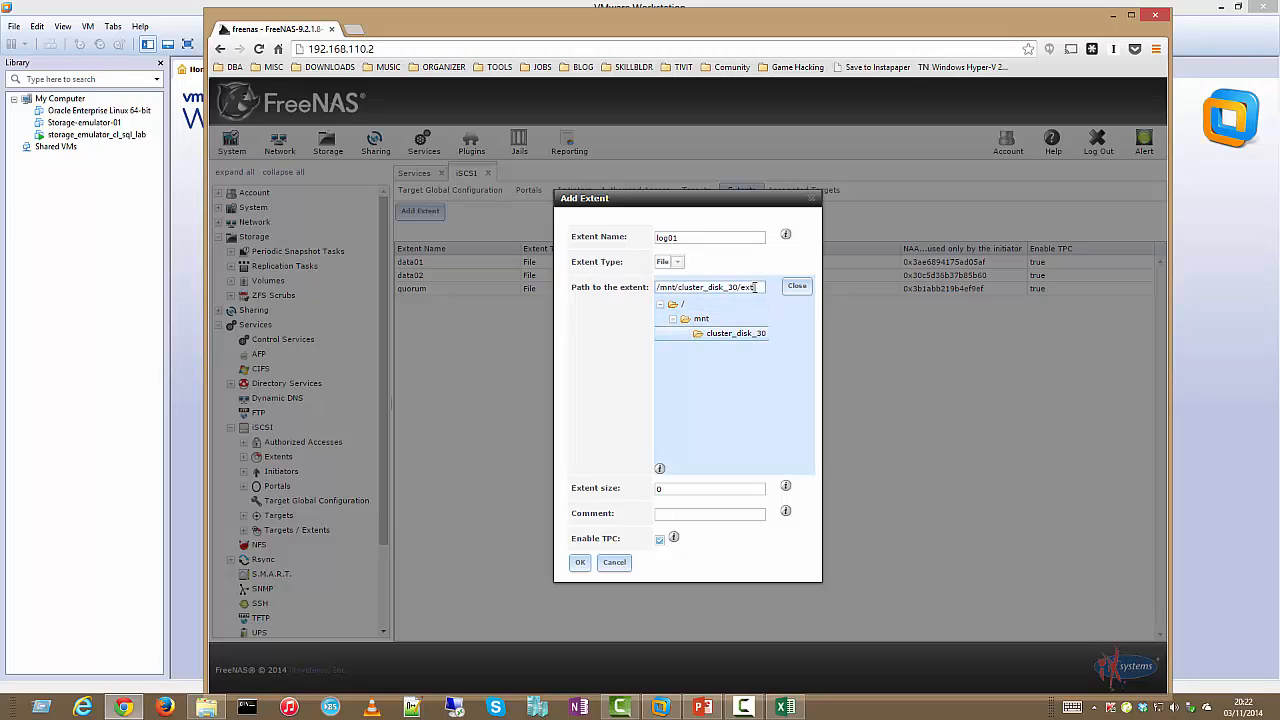
type("/ext_log01")
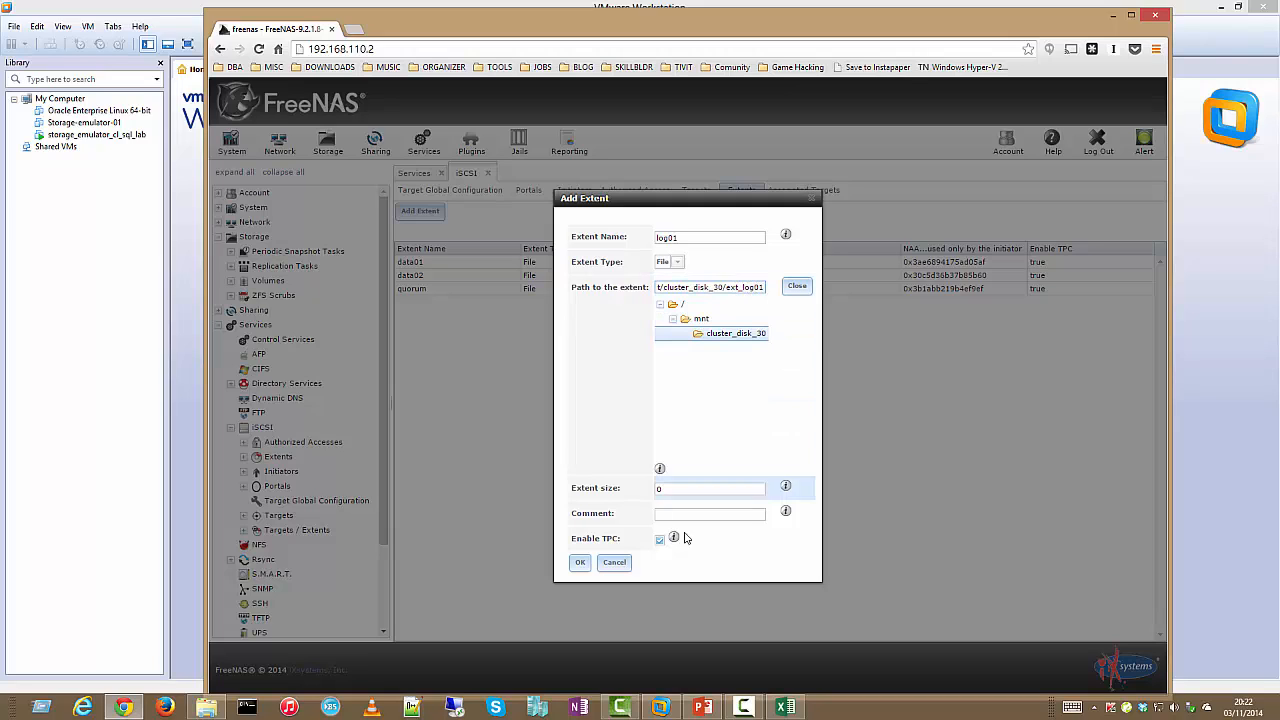
double_click(660, 489)
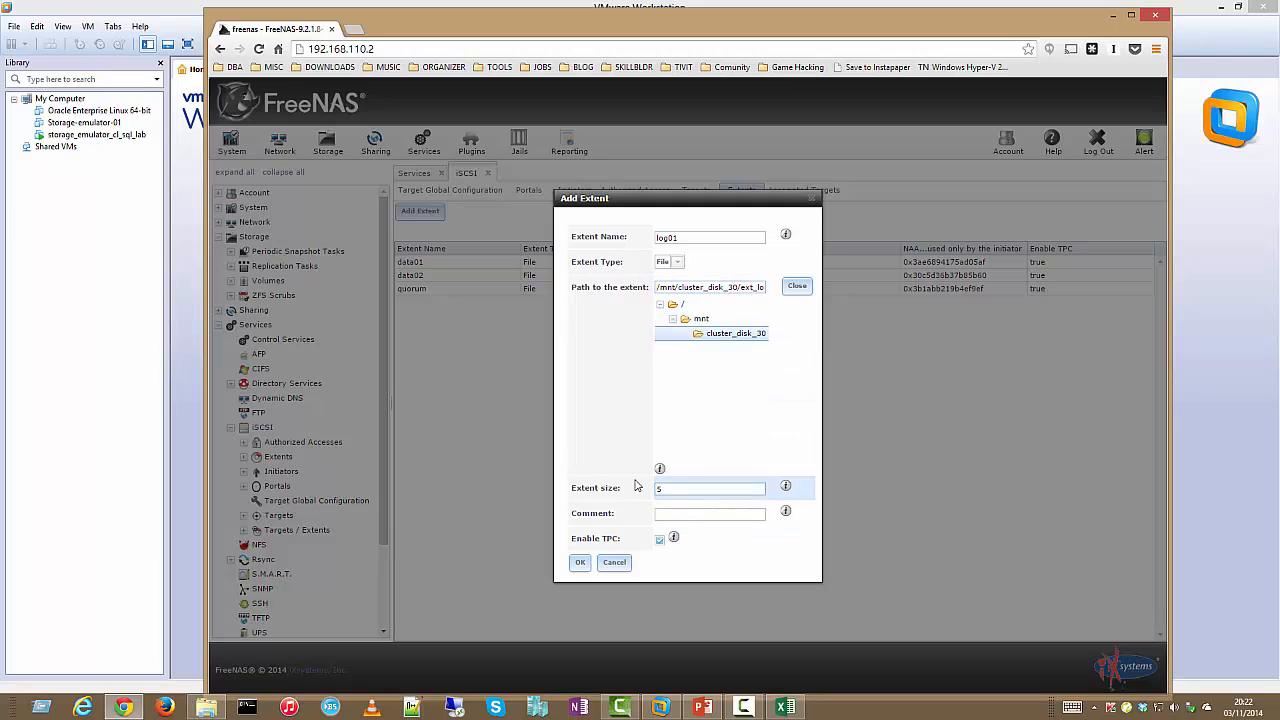
left_click(580, 562)
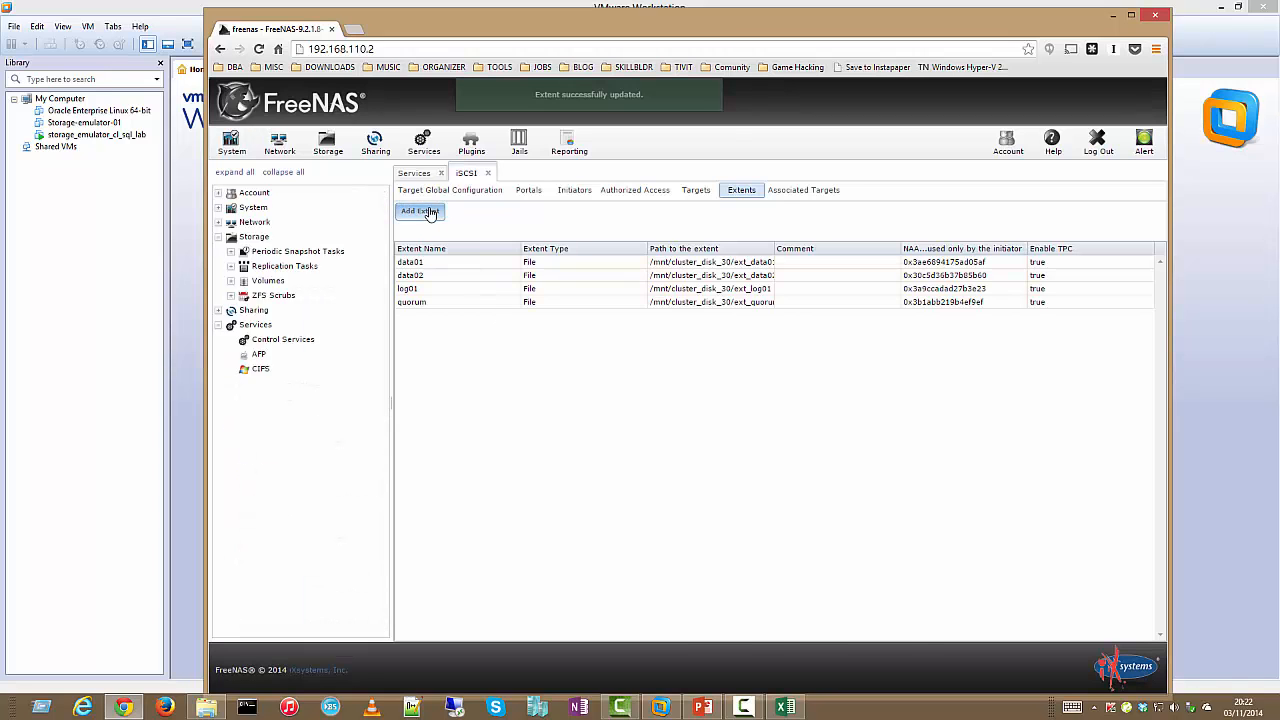
Create the 4GB File extent 'tempdb' at /mnt/cluster_disk_30/ext_tempdb
left_click(420, 211)
type("tempdb")
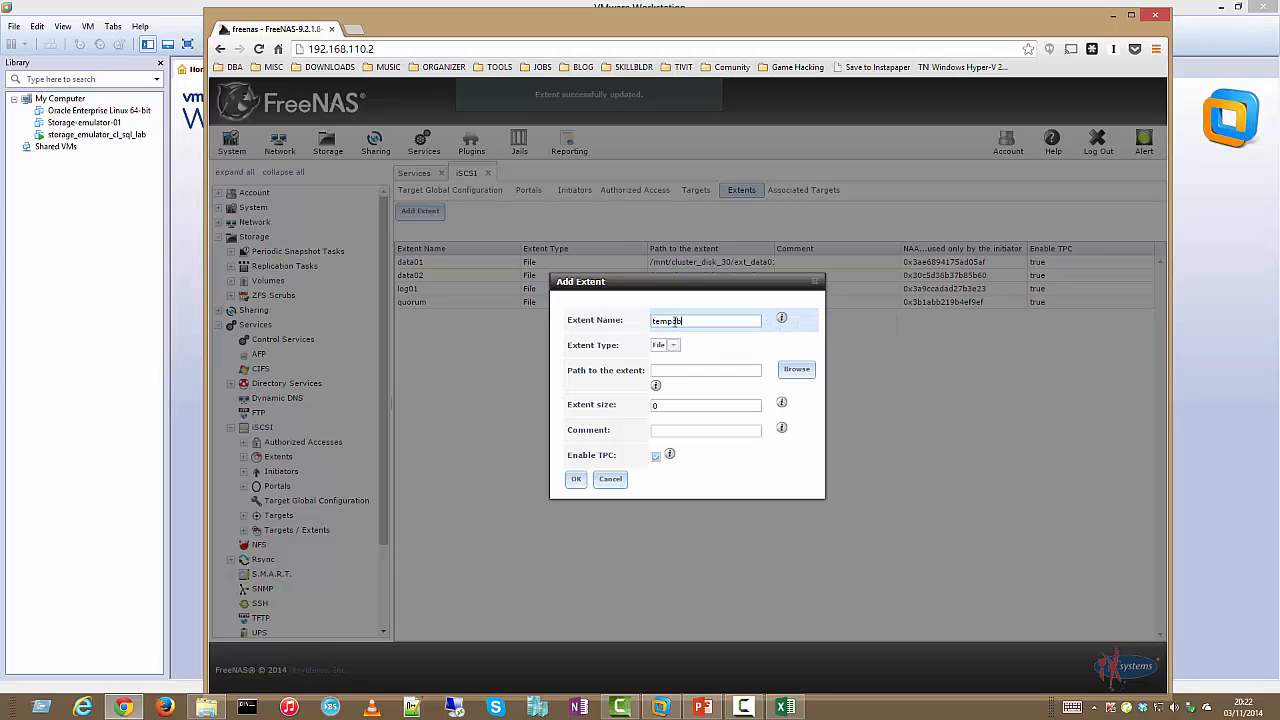
left_click(685, 370)
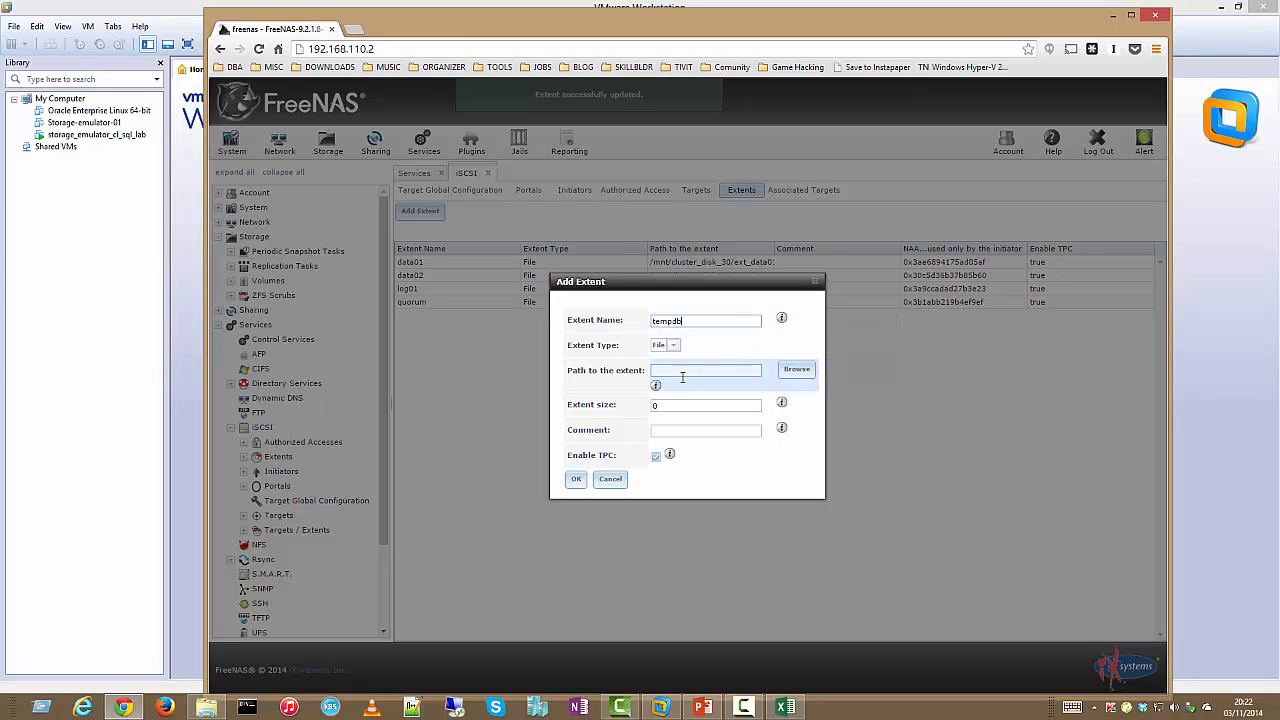
left_click(779, 369)
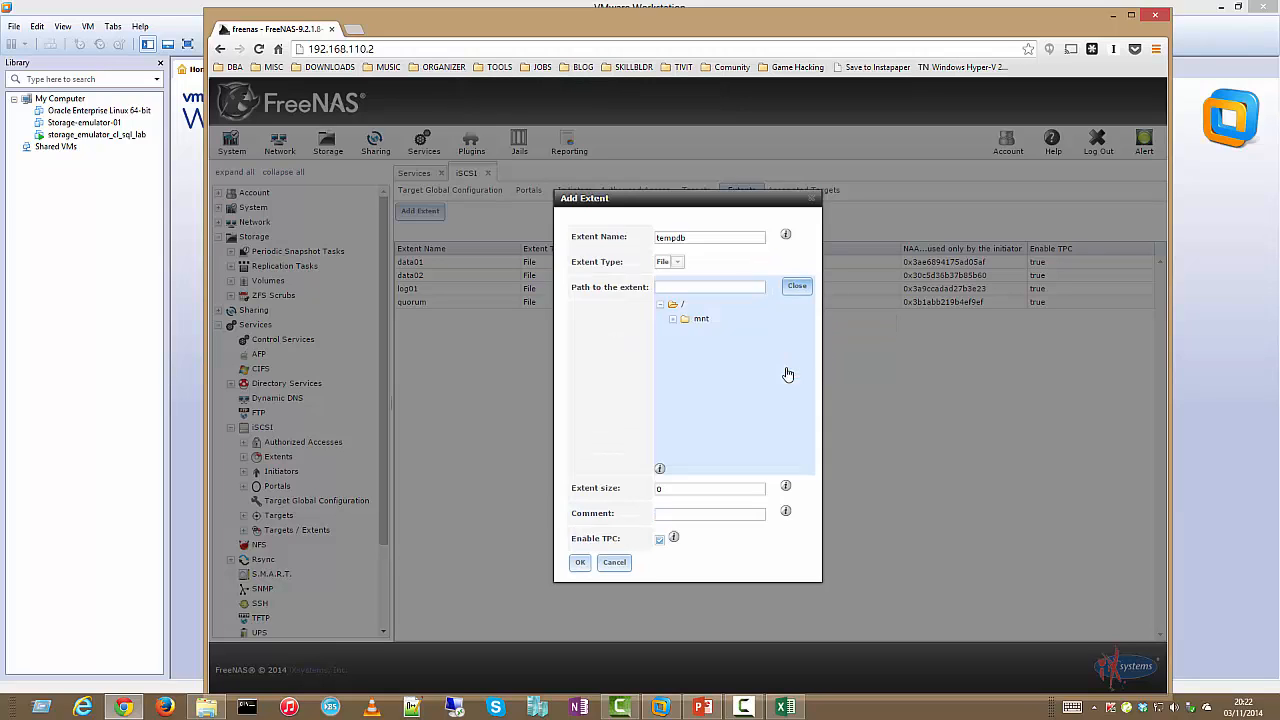
left_click(678, 318)
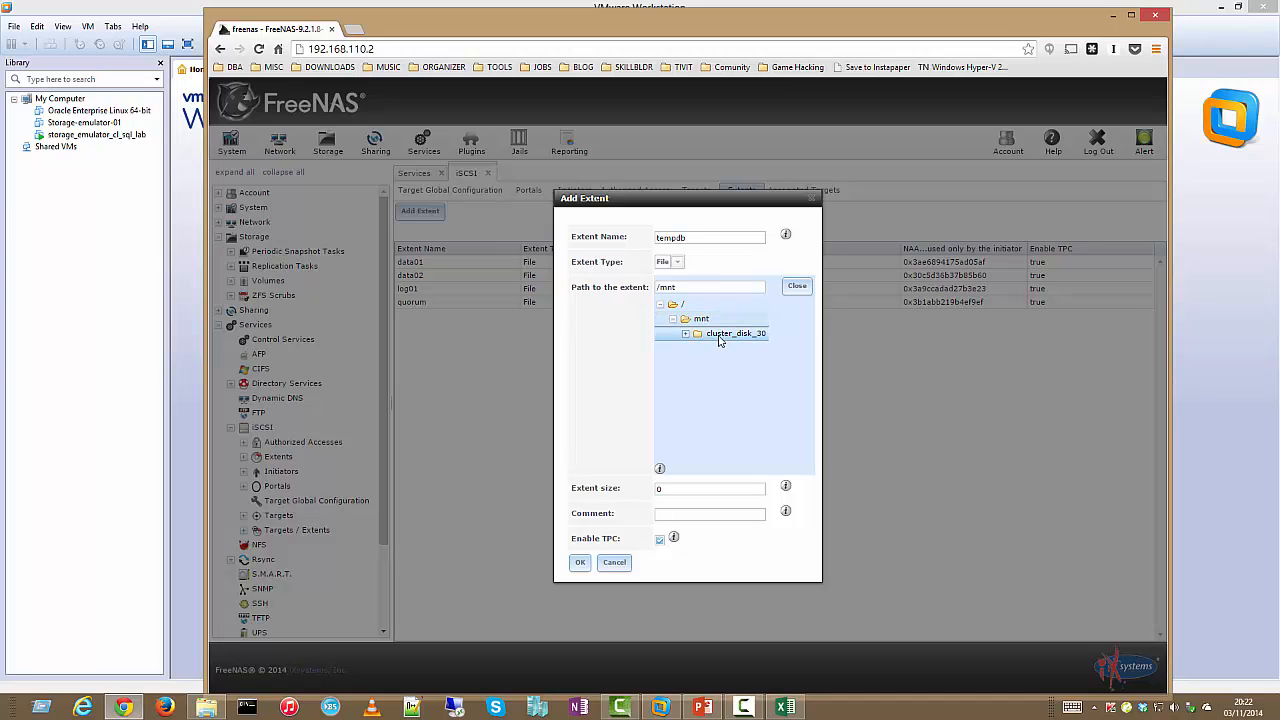
left_click(720, 333)
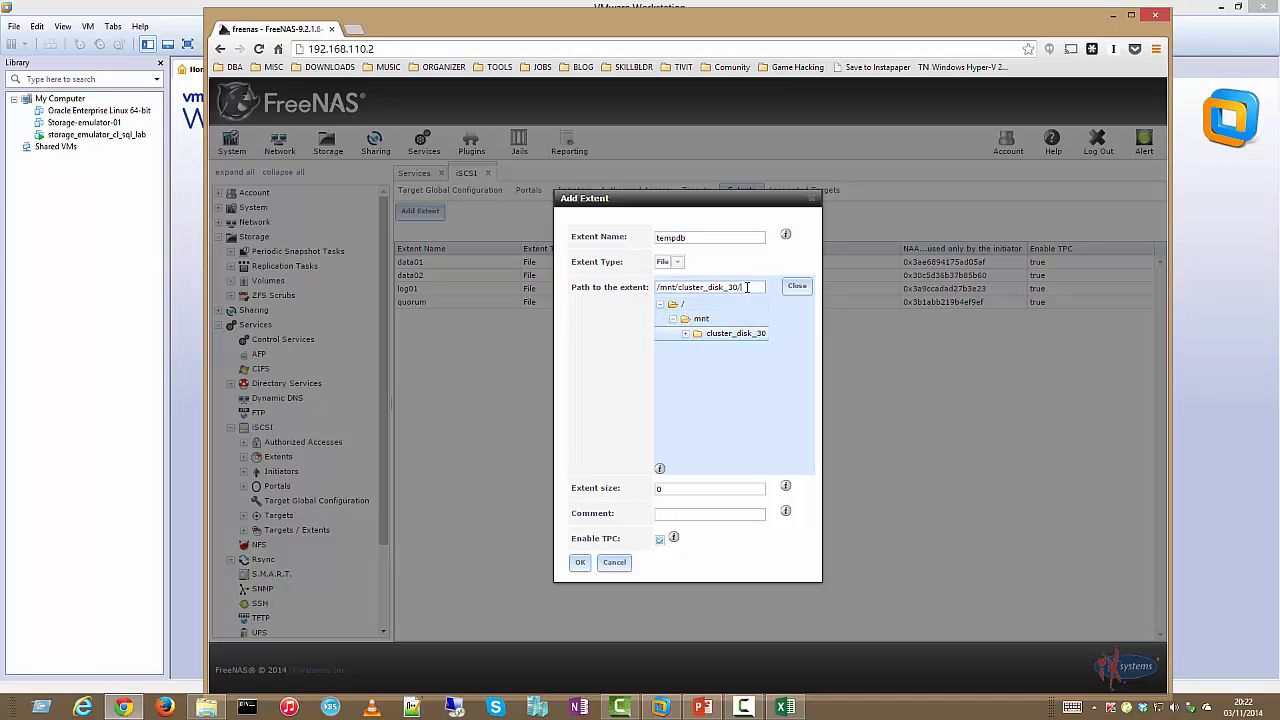
type("/tempdb")
left_click(737, 488)
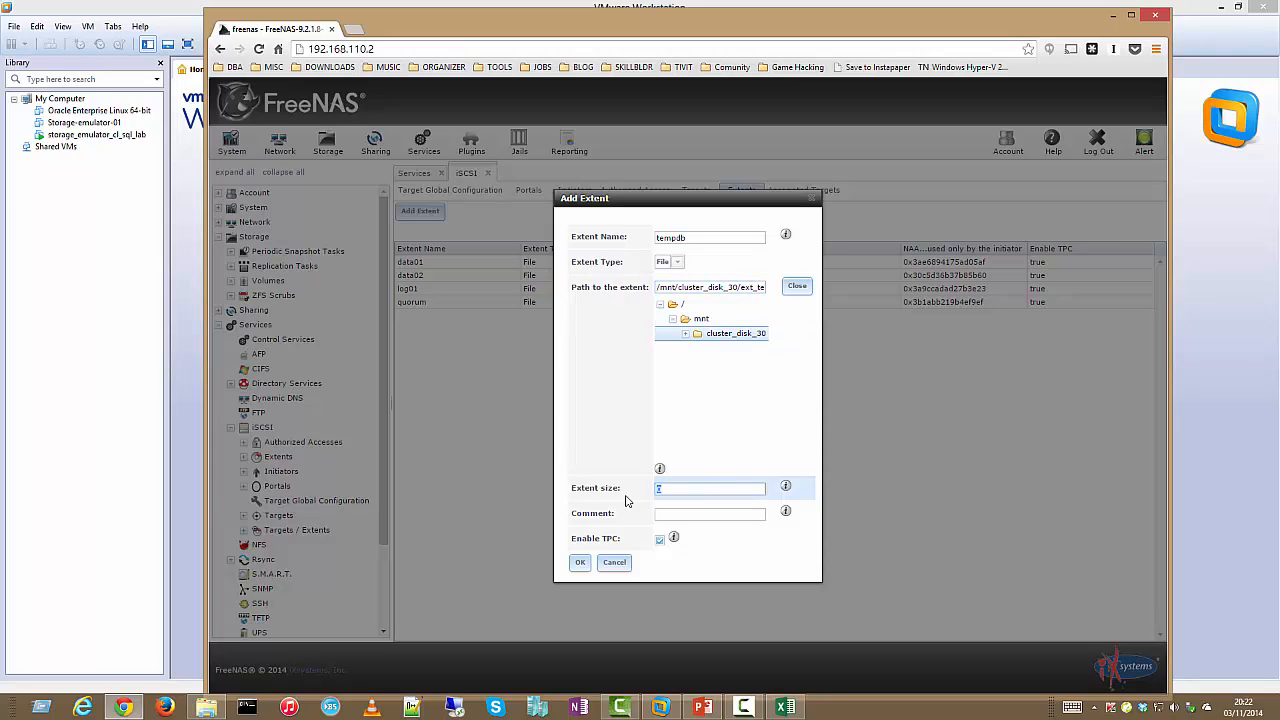
type("5")
key("BackSpace")
type("4GB")
left_click(581, 562)
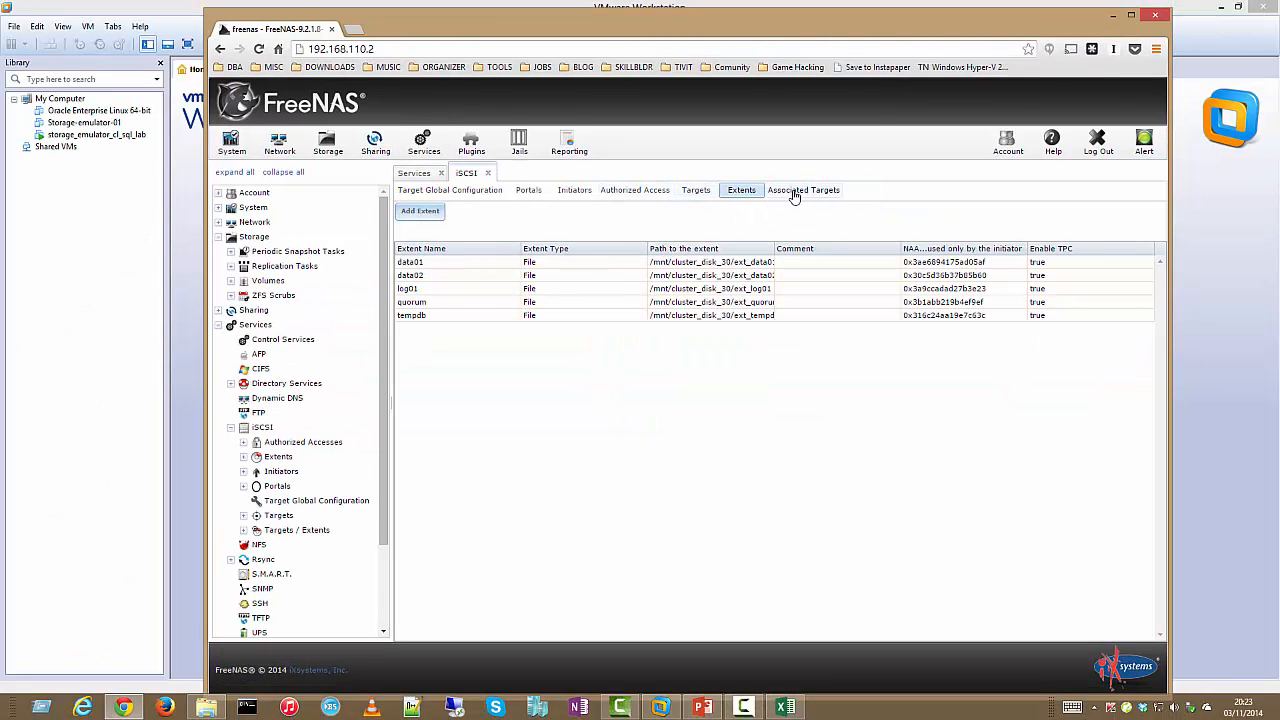
From the Targets list, add target 'quorum' with Portal Group ID 1 and Initiator Group ID 1
left_click(696, 192)
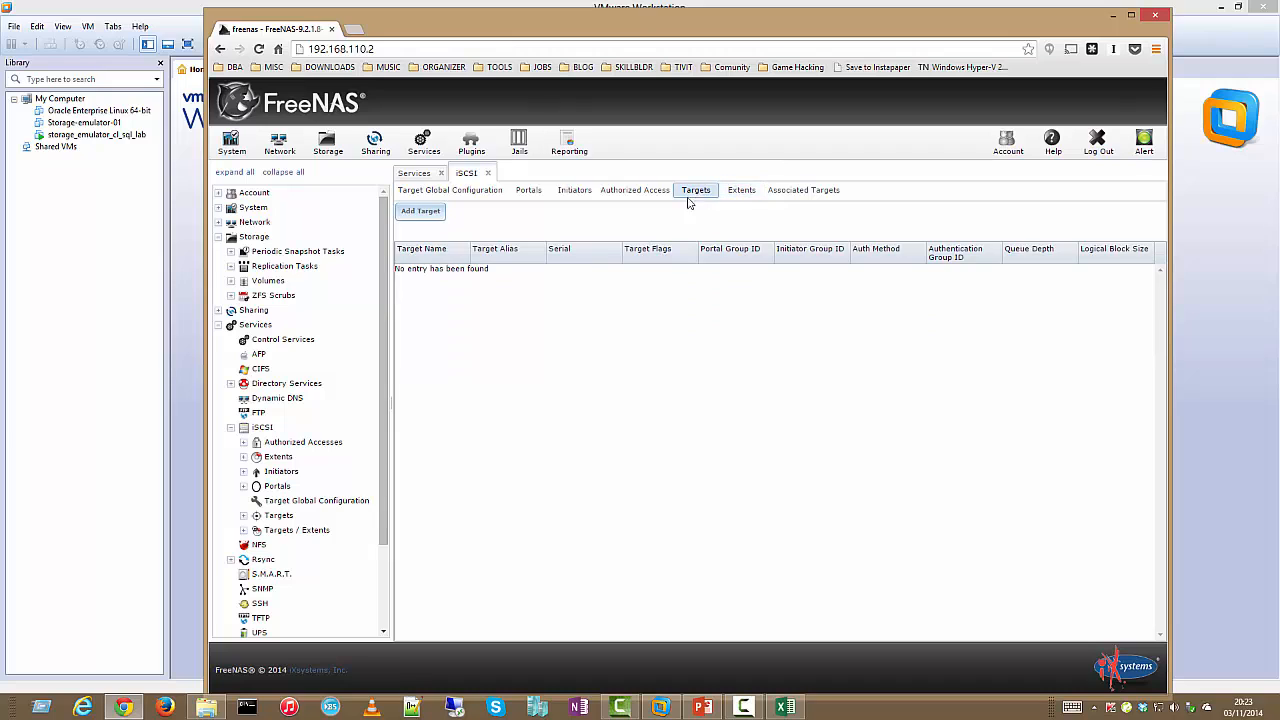
left_click(424, 214)
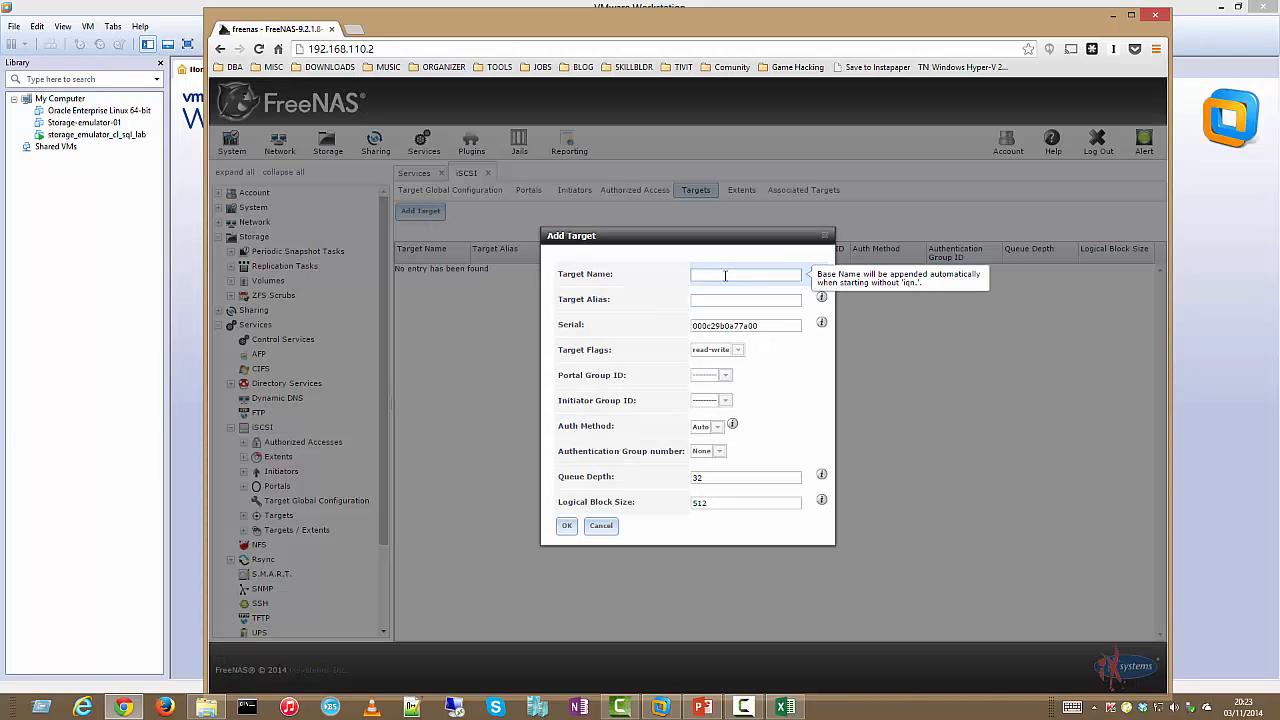
type("quorum")
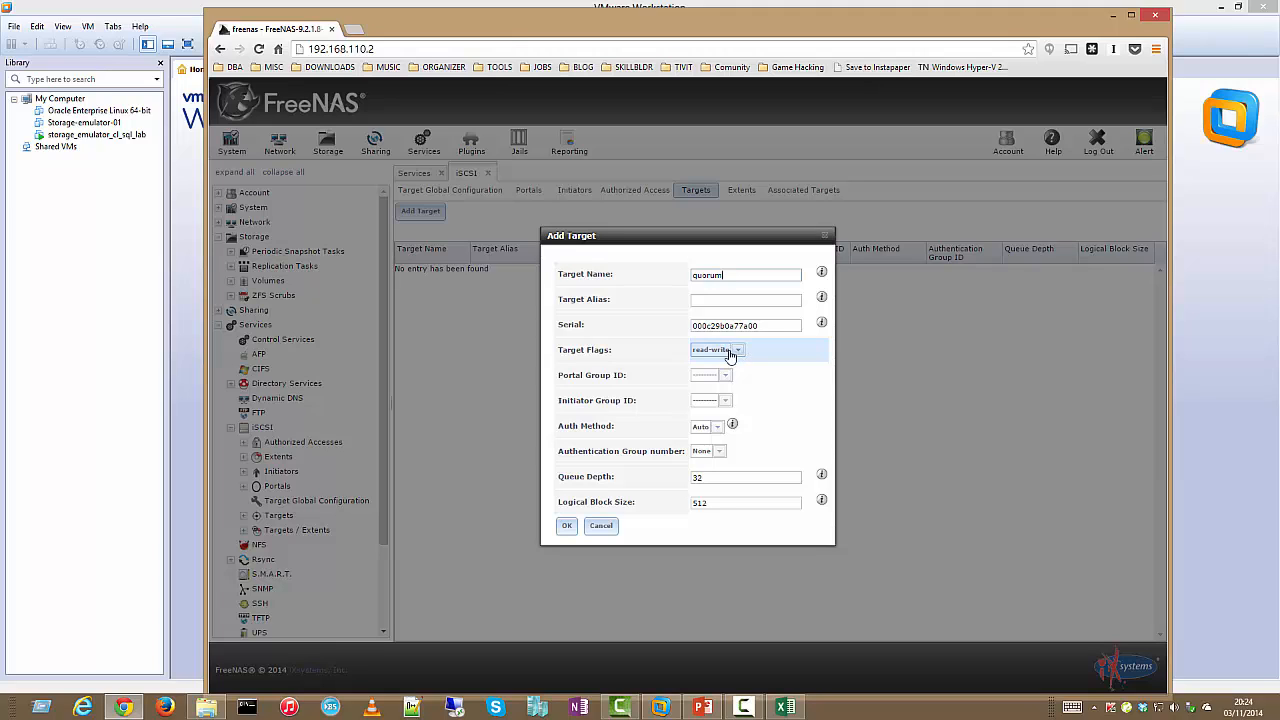
left_click(712, 375)
left_click(712, 400)
left_click(724, 401)
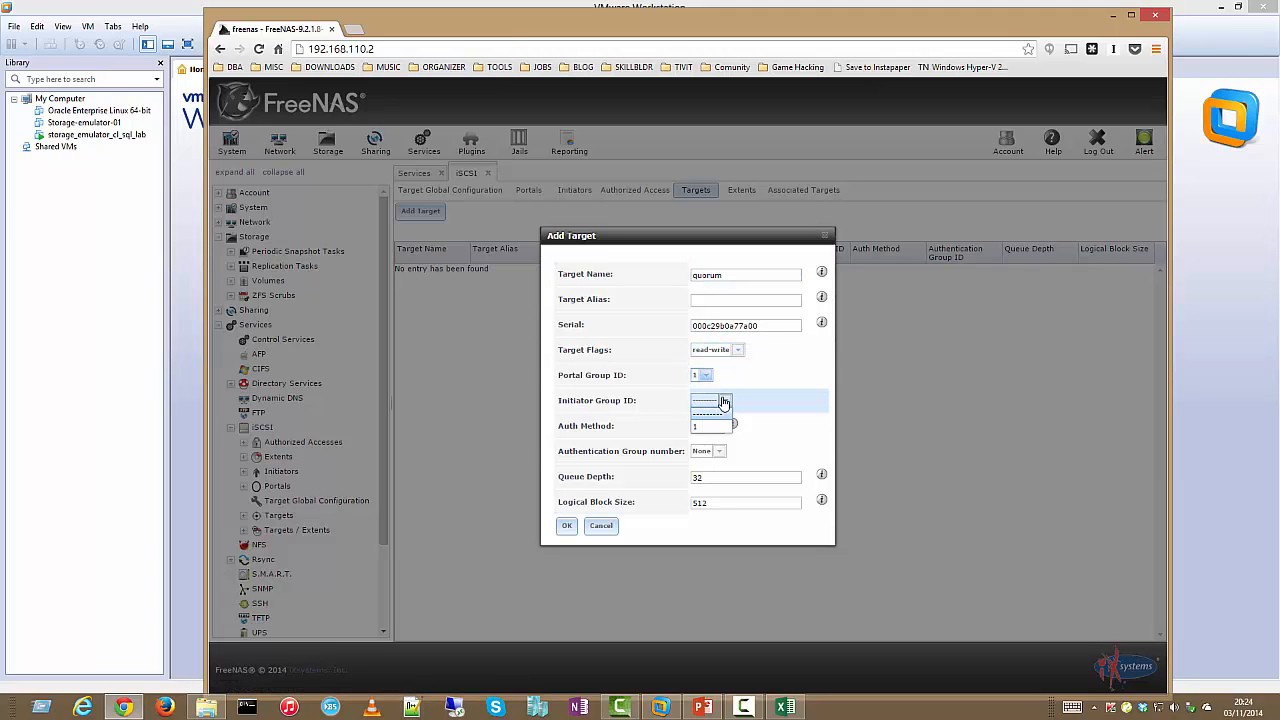
left_click(712, 426)
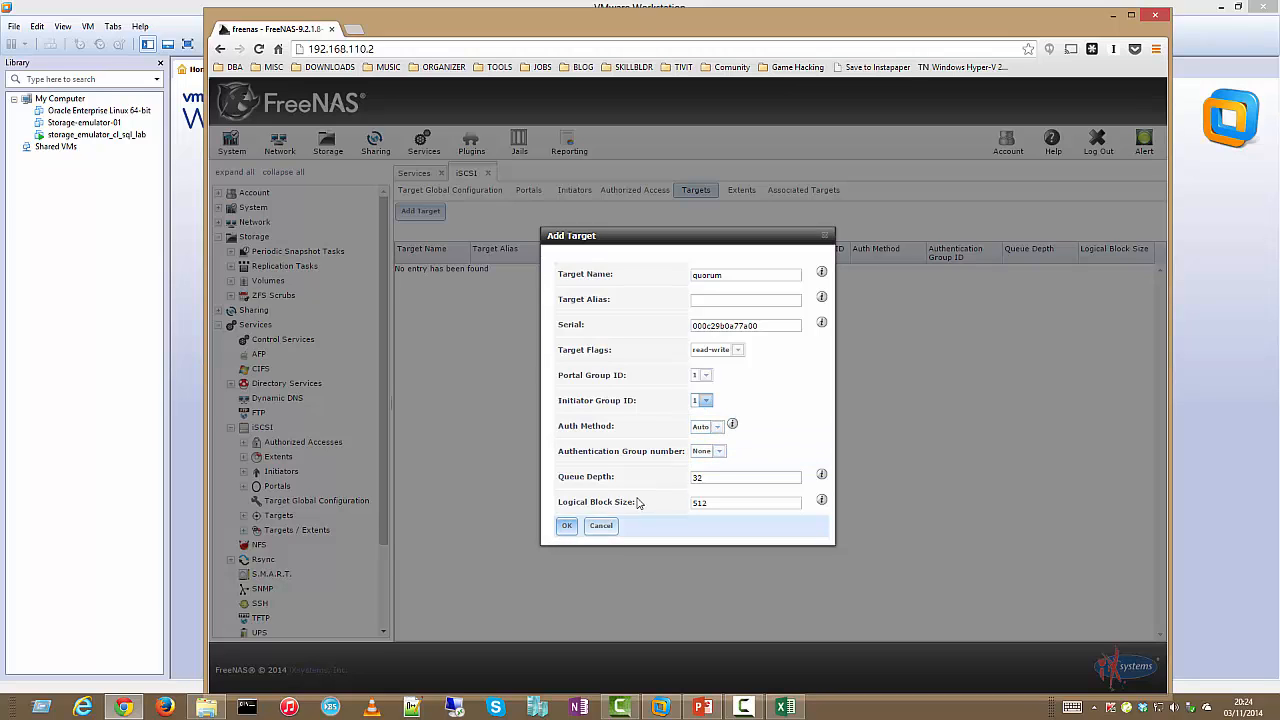
left_click(567, 526)
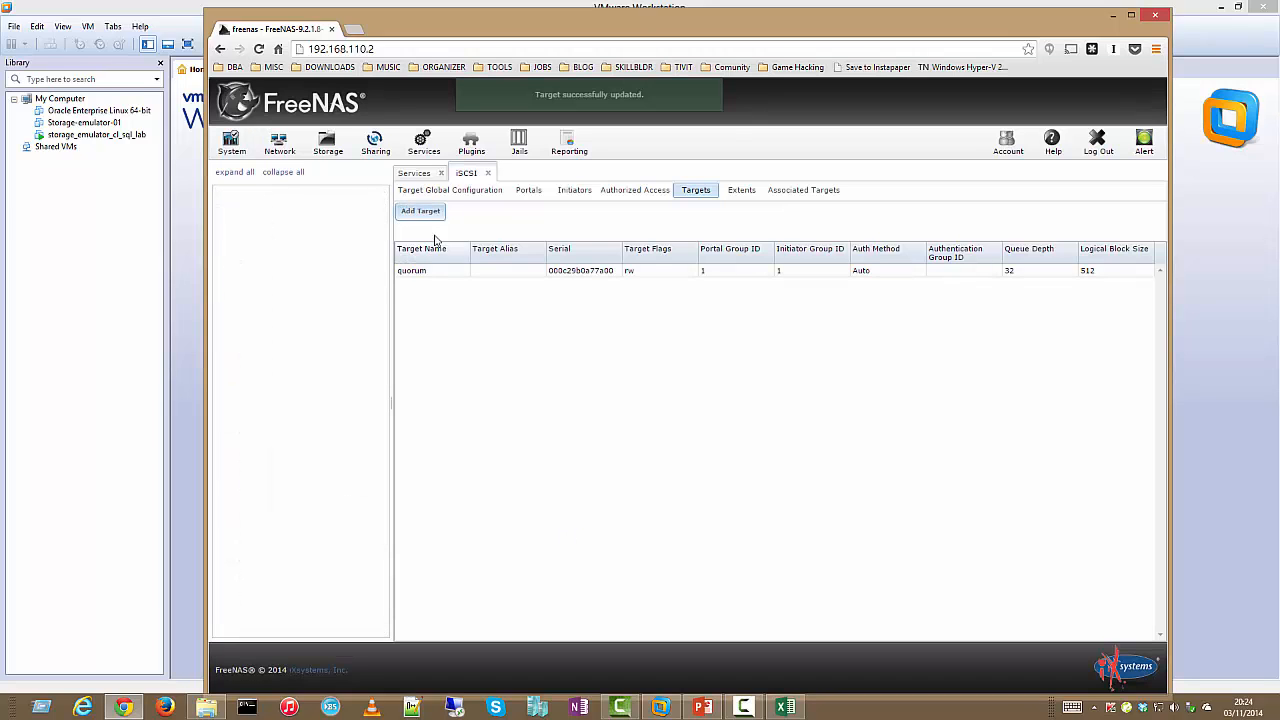
Add target 'data01' with Portal Group ID 1 and Initiator Group ID 1
left_click(420, 212)
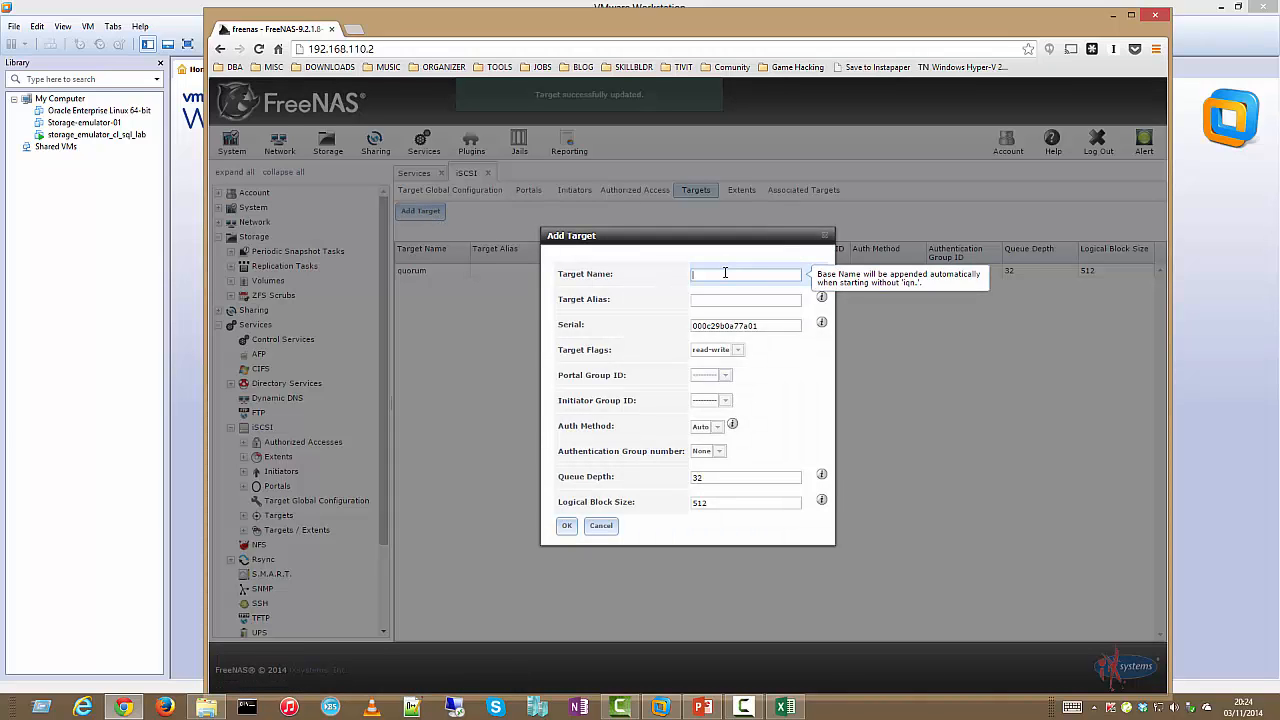
type("data01")
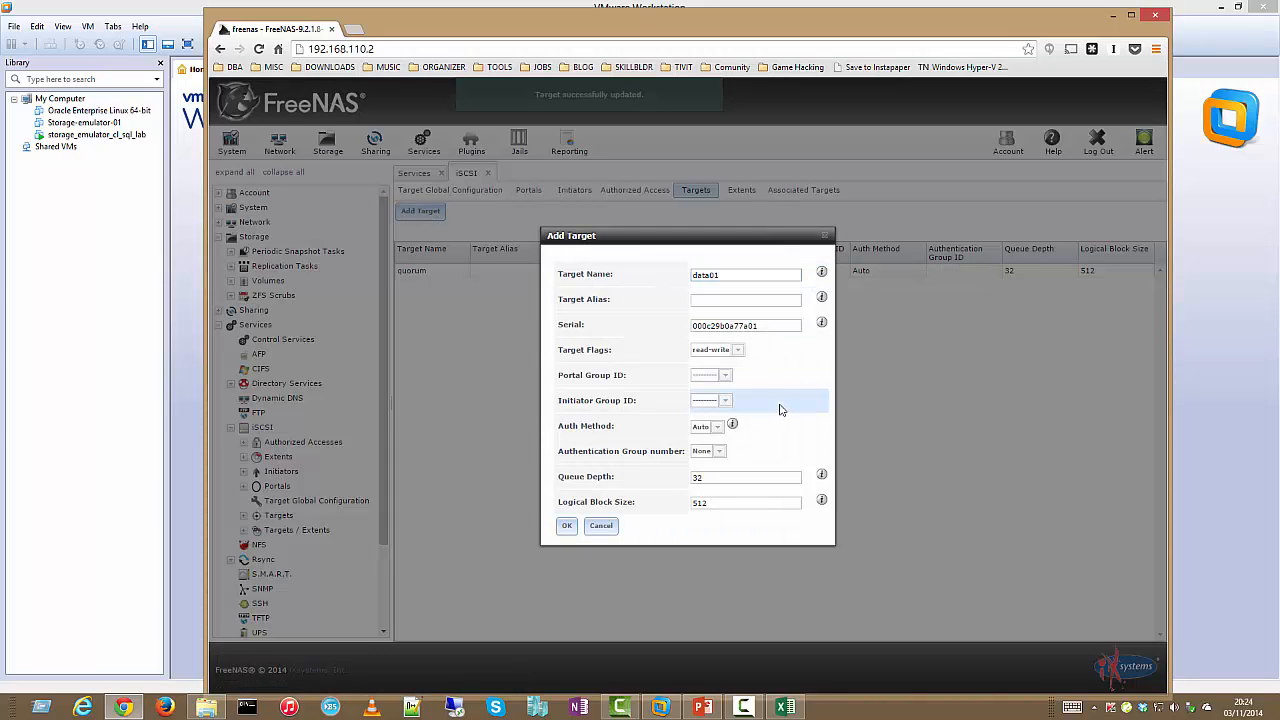
left_click(724, 377)
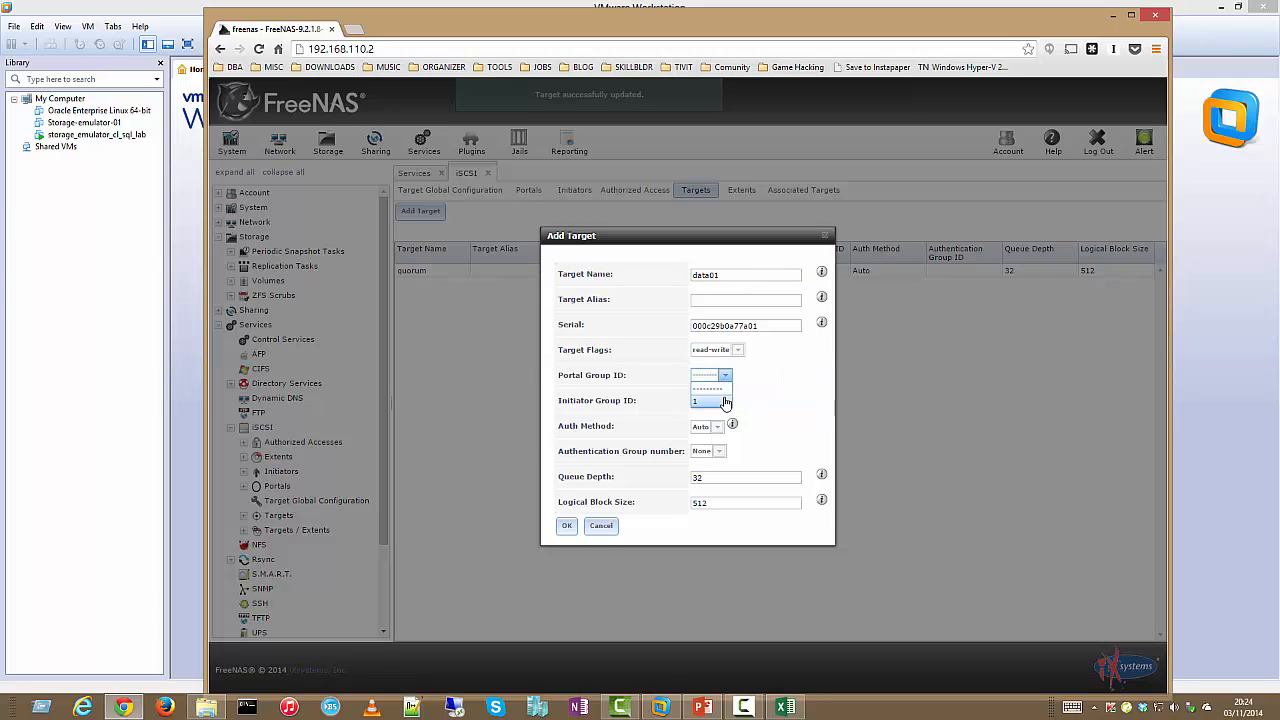
left_click(712, 401)
left_click(723, 400)
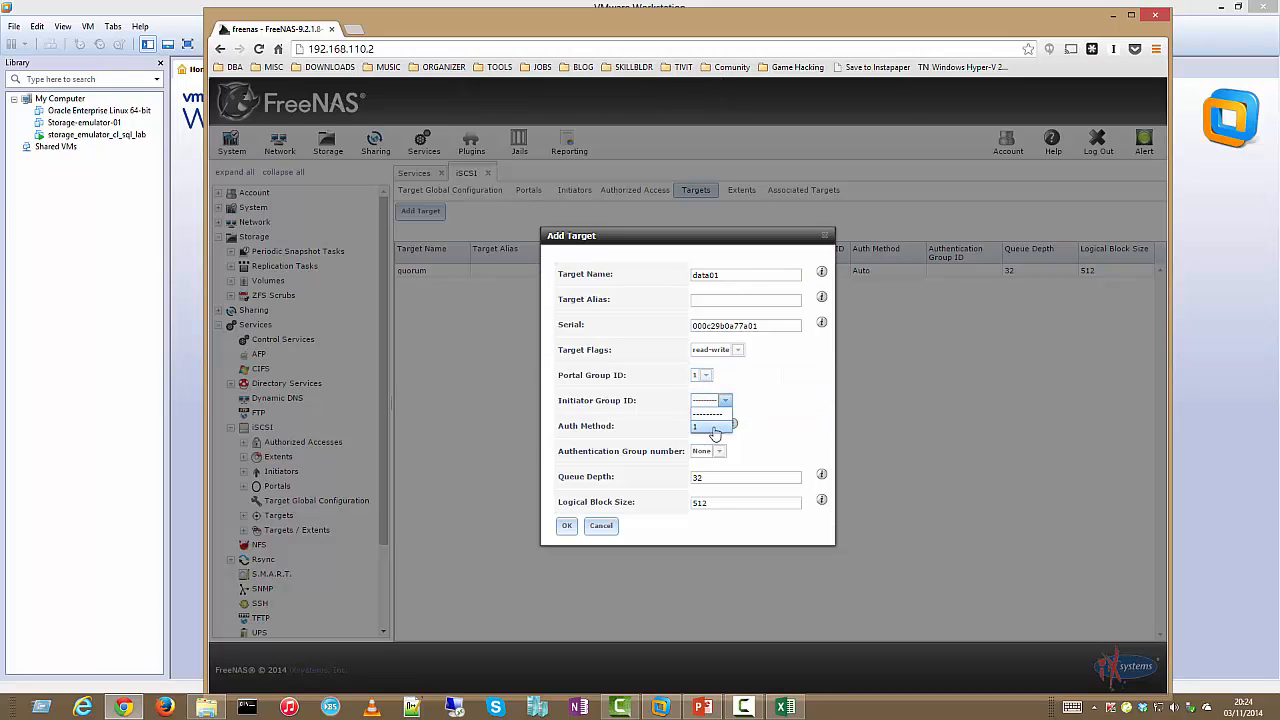
left_click(712, 427)
left_click(566, 526)
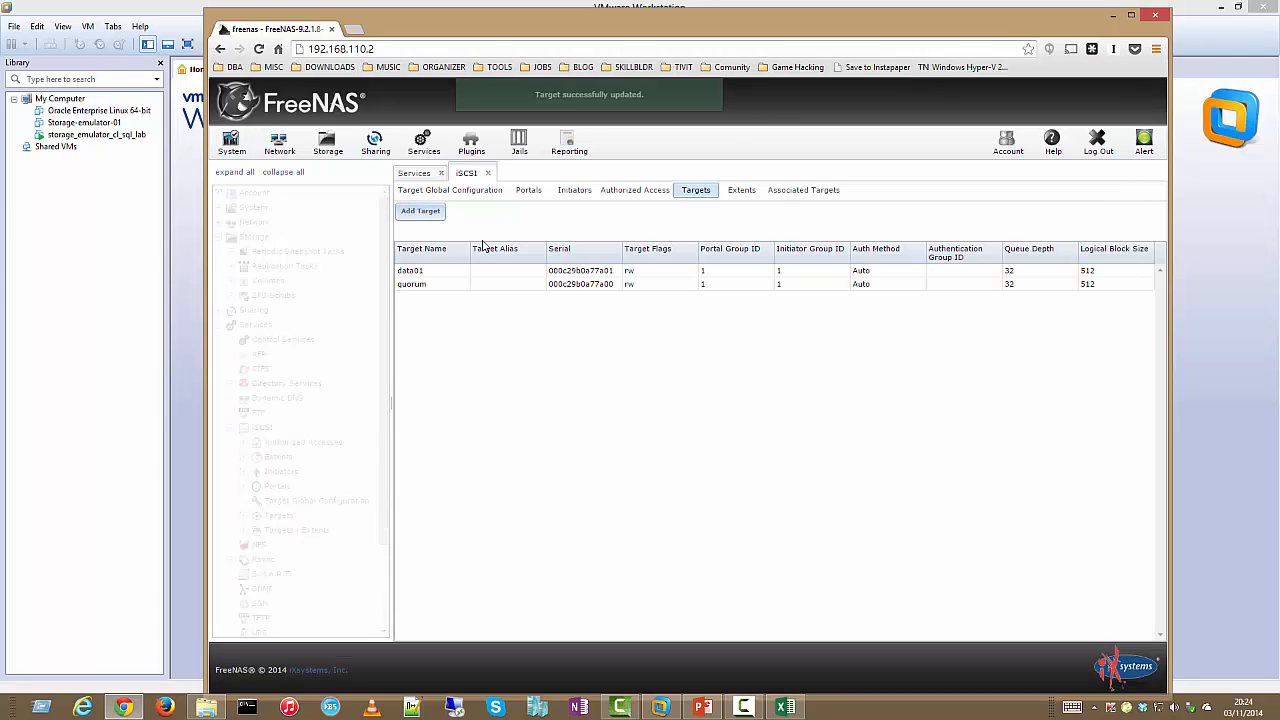
Add target 'data02' with Portal Group ID 1 and Initiator Group ID 1
left_click(420, 211)
left_click(706, 275)
type("data02")
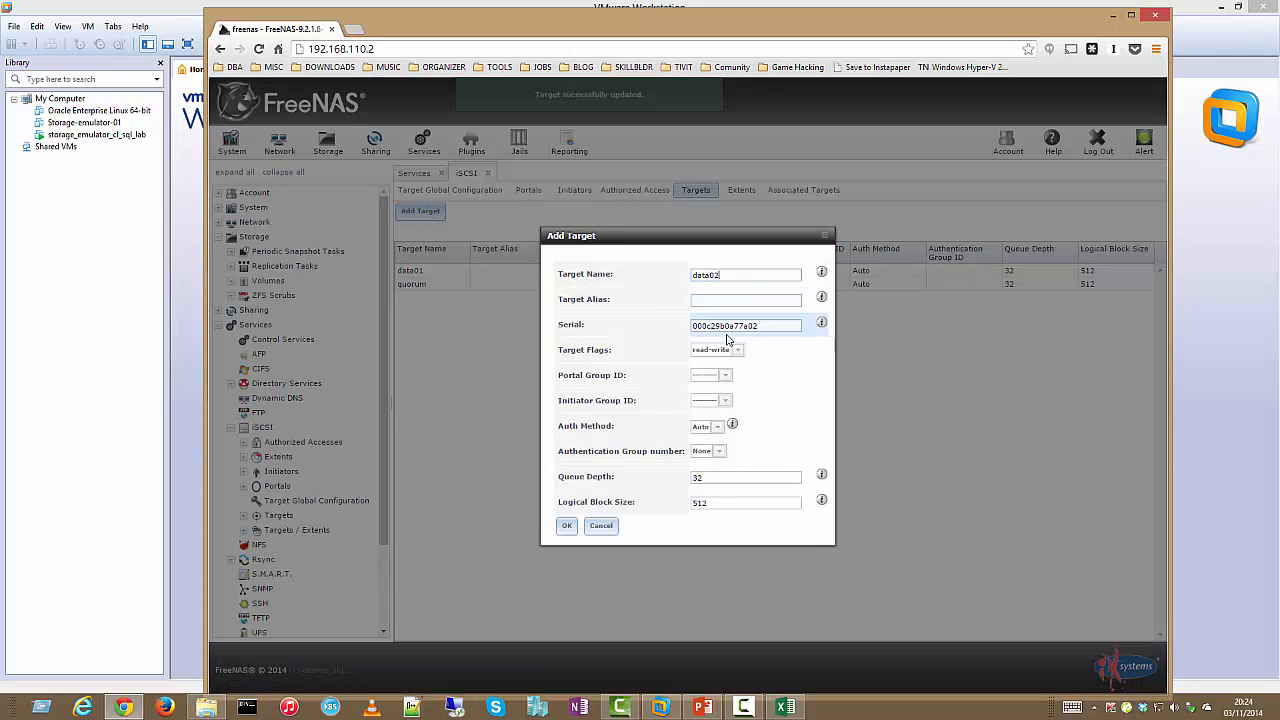
left_click(726, 376)
left_click(710, 400)
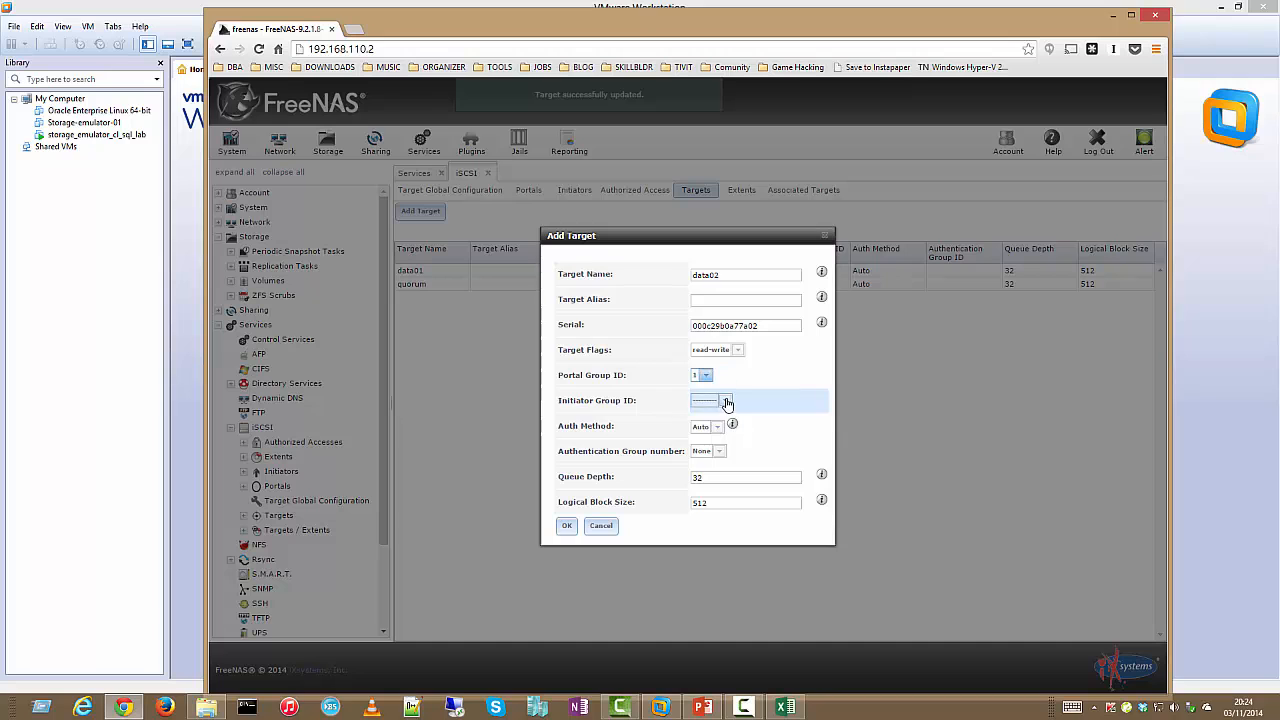
left_click(726, 402)
left_click(714, 427)
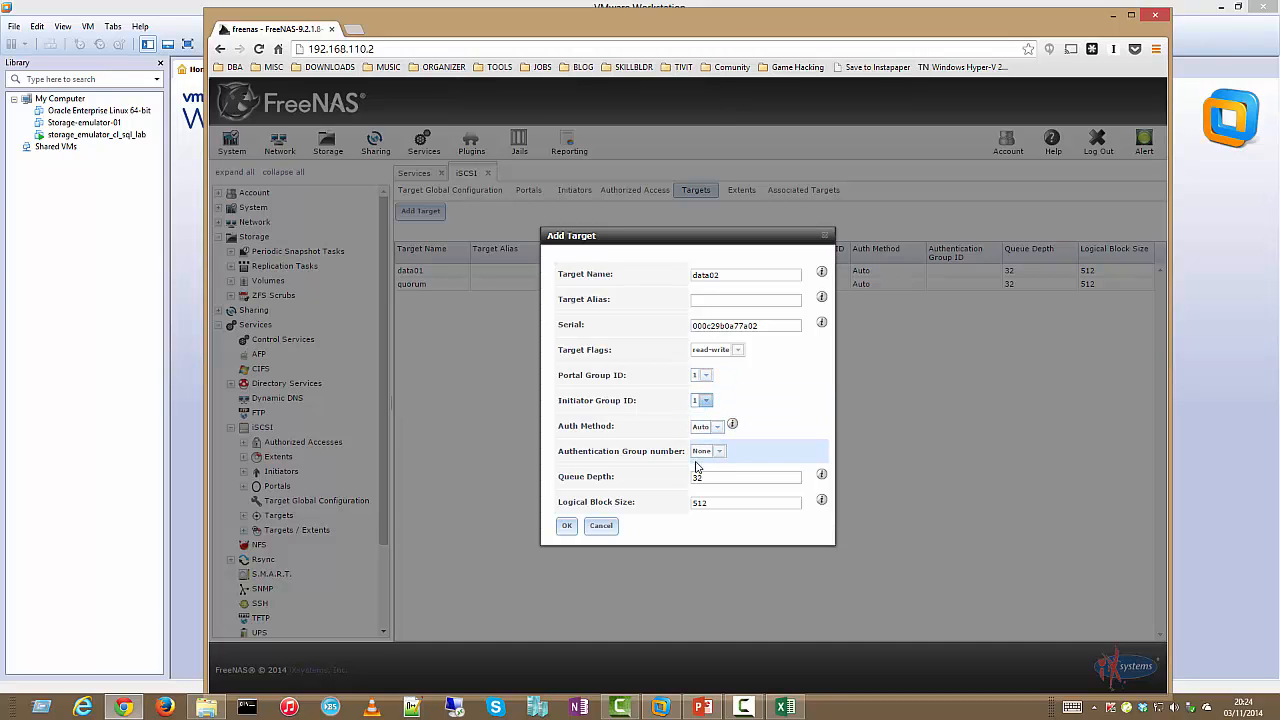
left_click(566, 526)
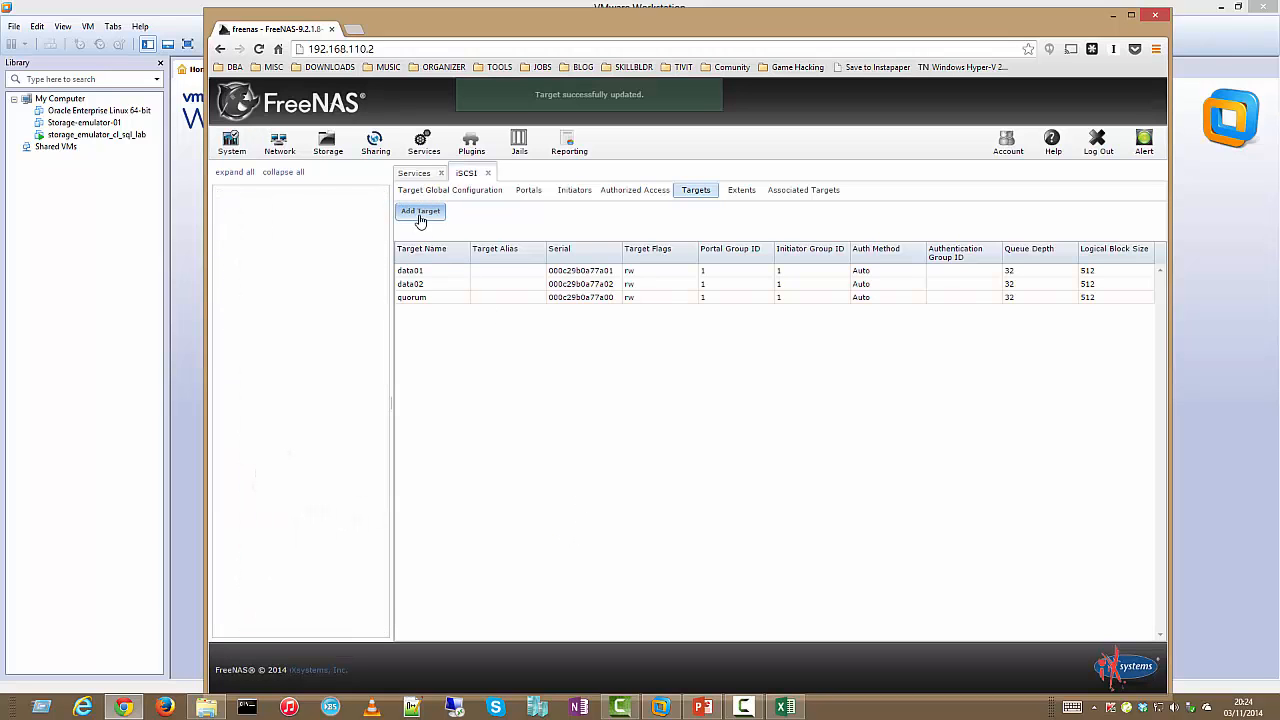
Add target 'log01' with Portal Group ID 1 and Initiator Group ID 1
left_click(421, 212)
type("log01")
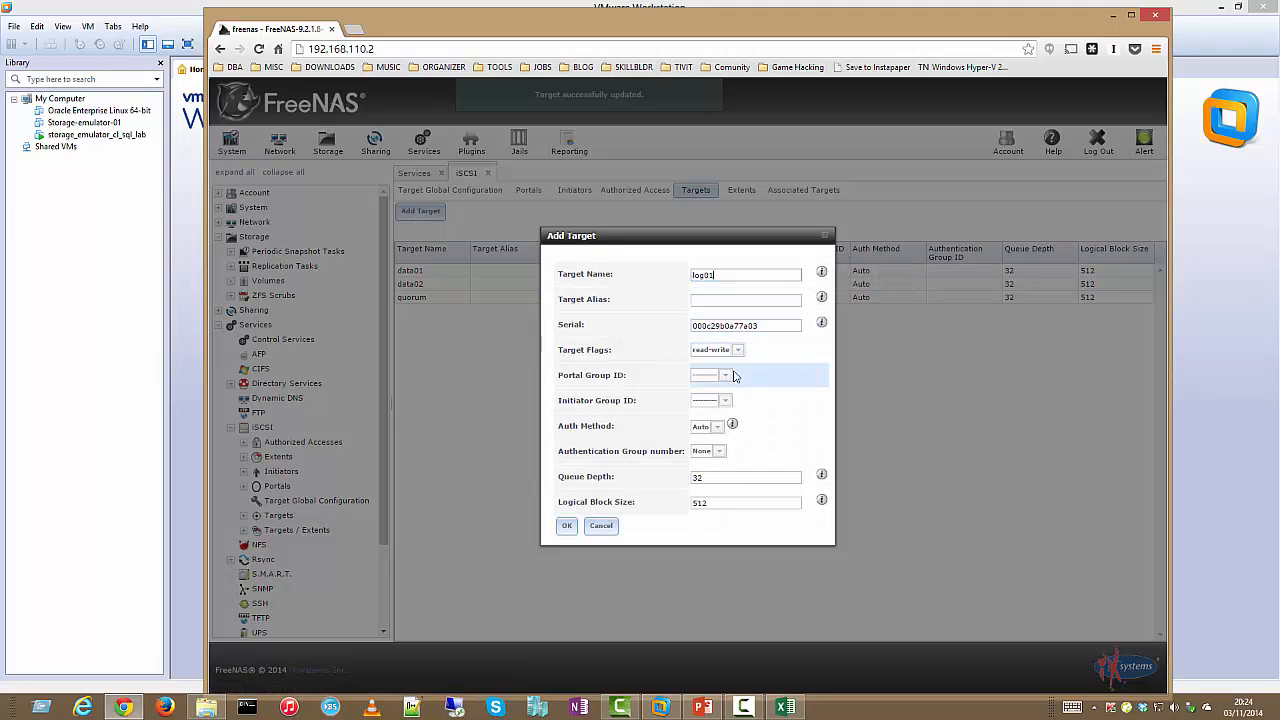
left_click(724, 376)
left_click(712, 402)
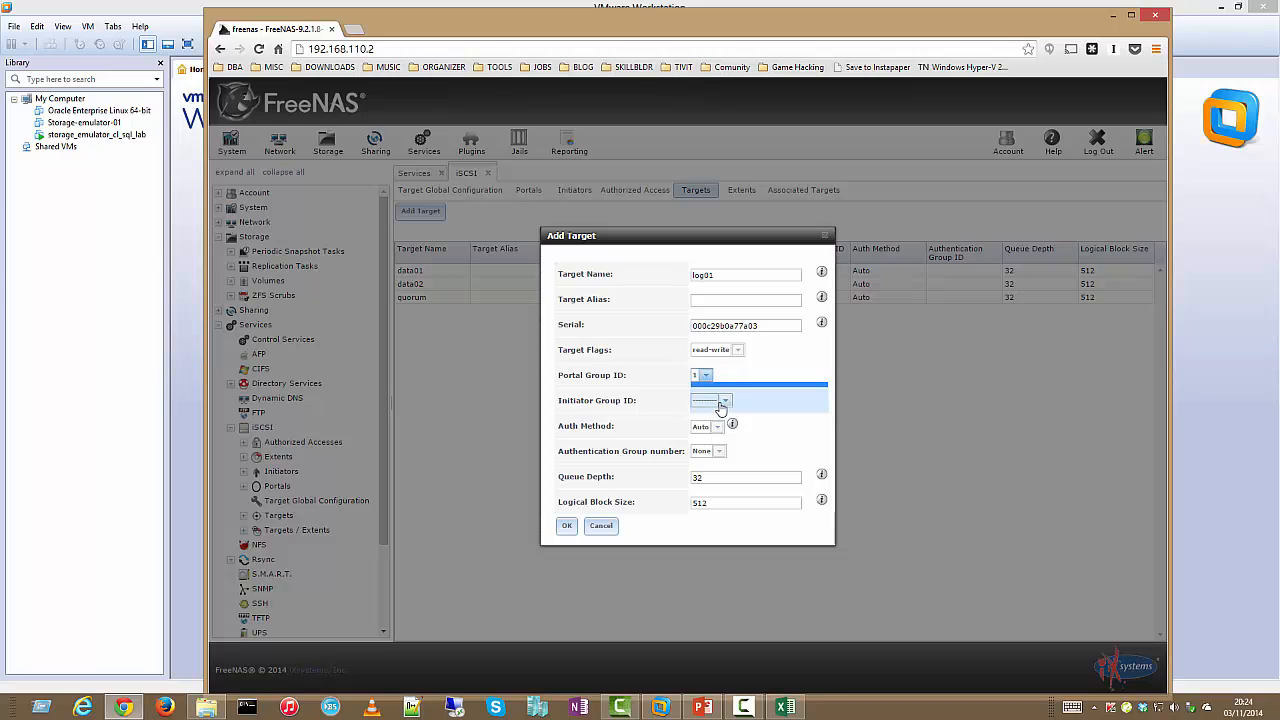
left_click(724, 402)
left_click(714, 427)
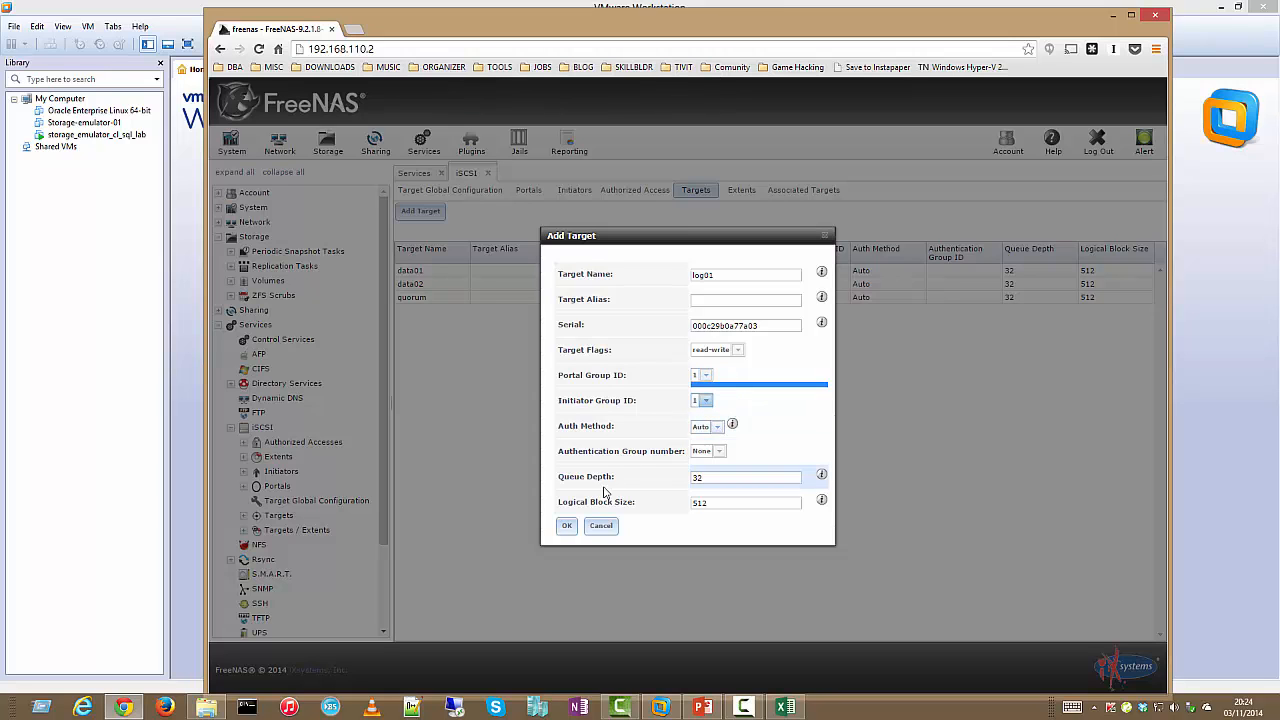
left_click(566, 525)
Add the final target 'tempdb' with Portal Group ID 1 and Initiator Group ID 1
left_click(420, 211)
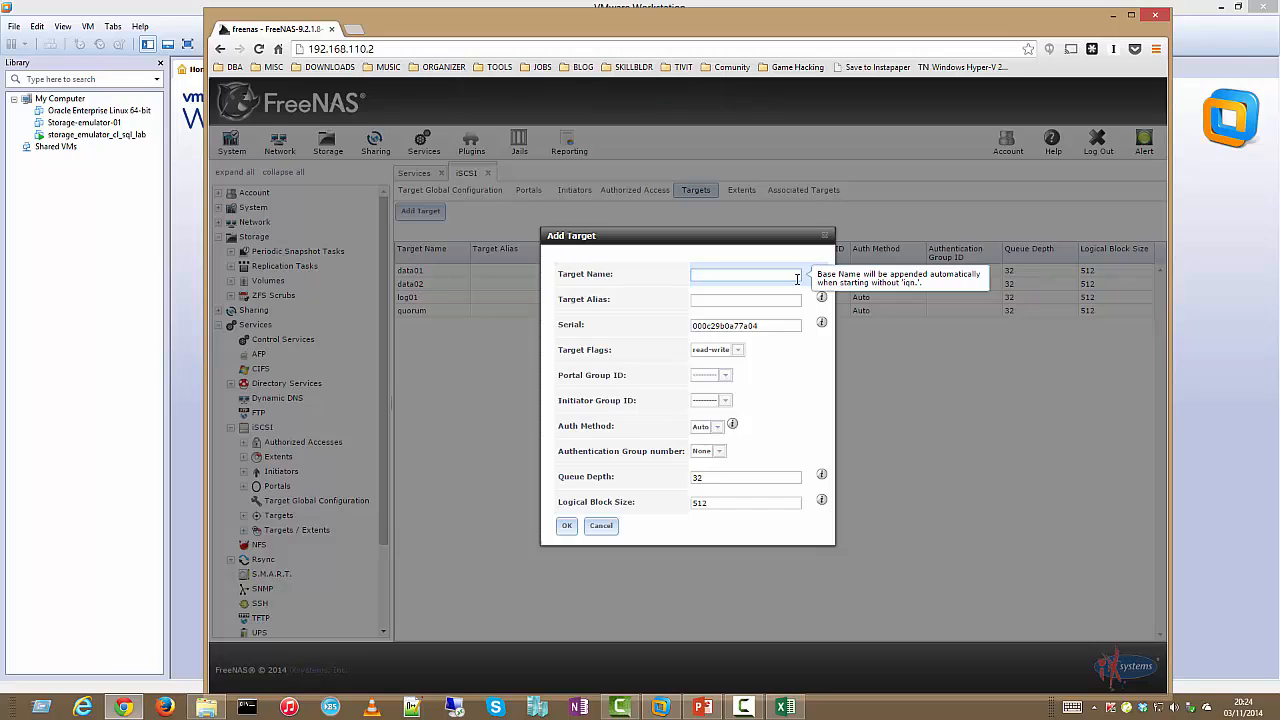
type("tempdb")
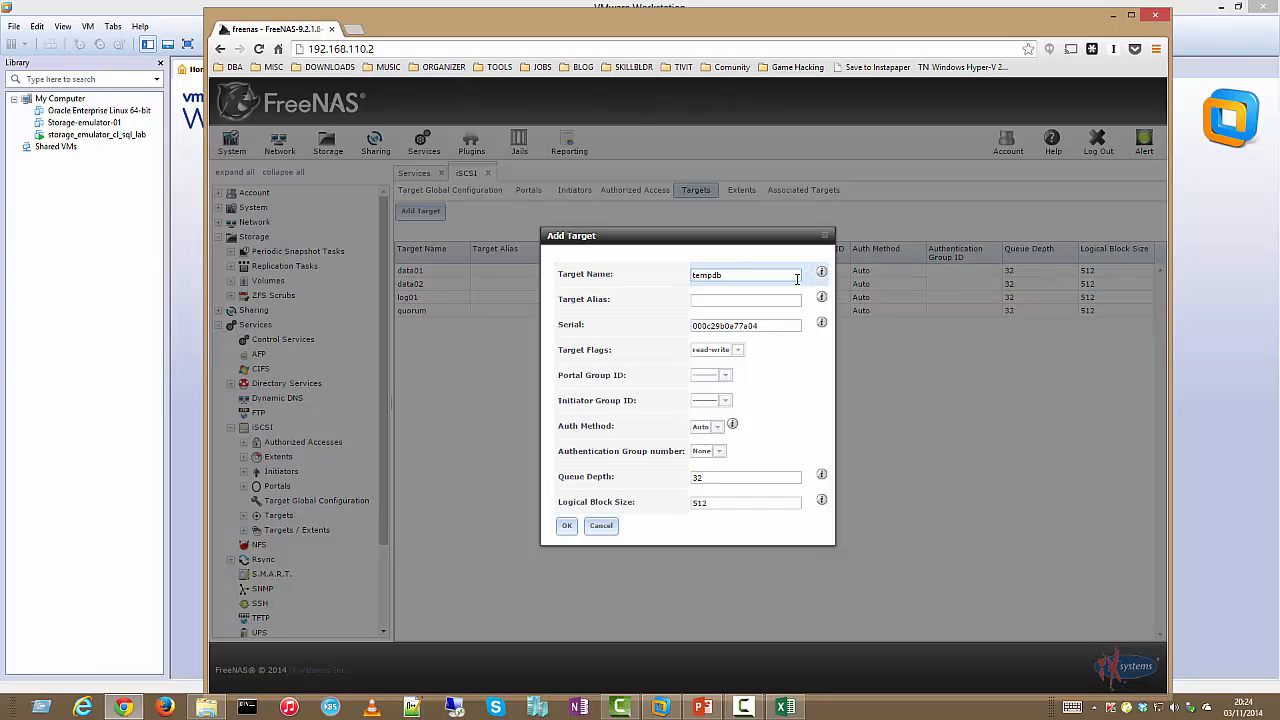
left_click(725, 376)
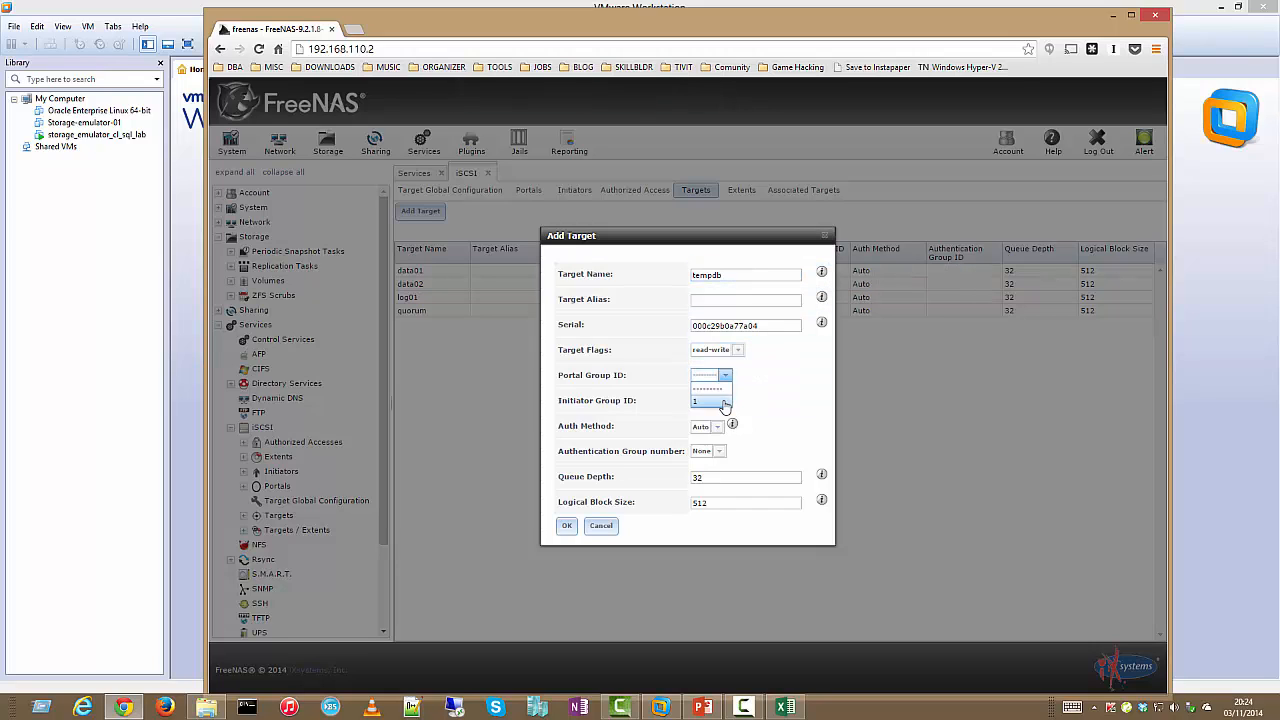
left_click(725, 402)
left_click(705, 400)
left_click(708, 426)
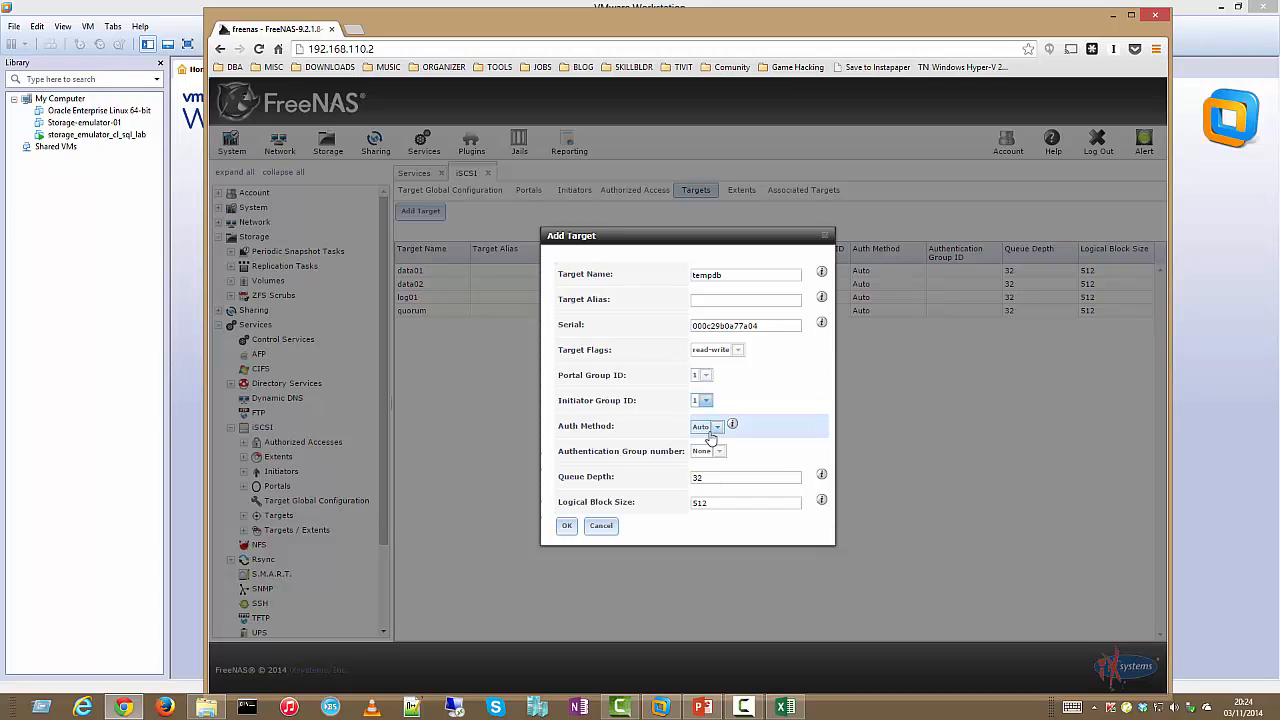
left_click(566, 525)
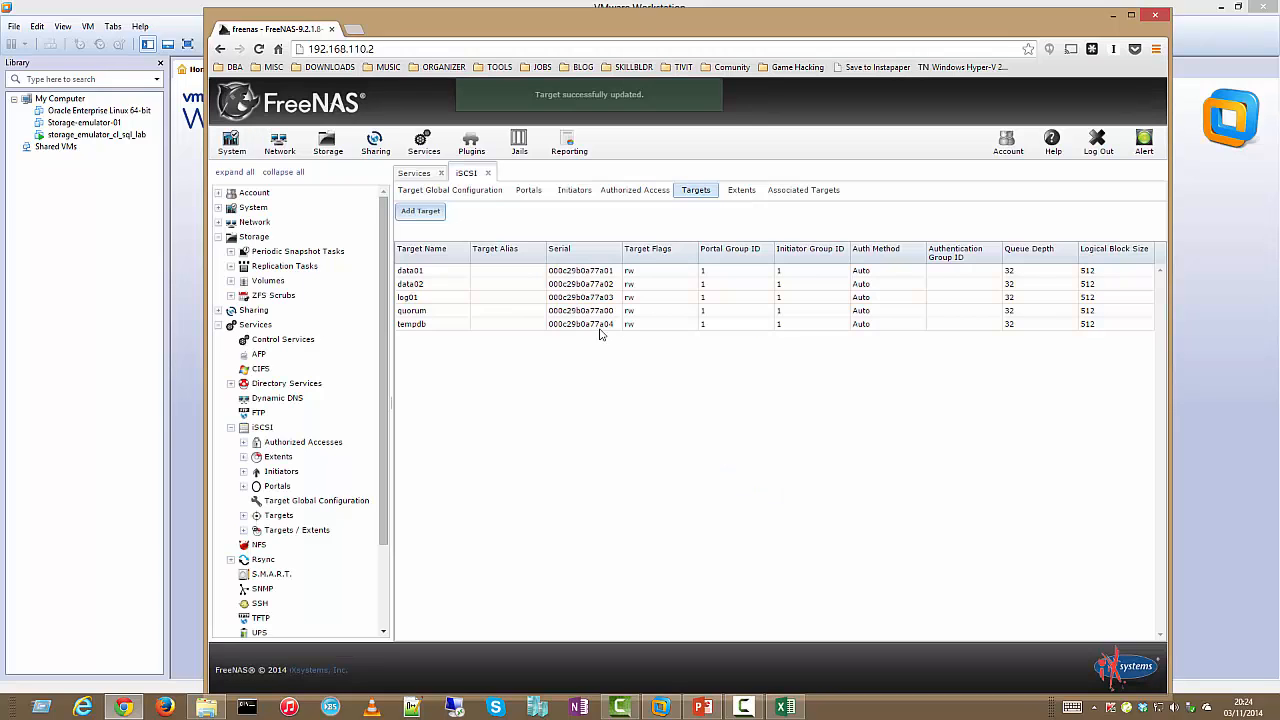
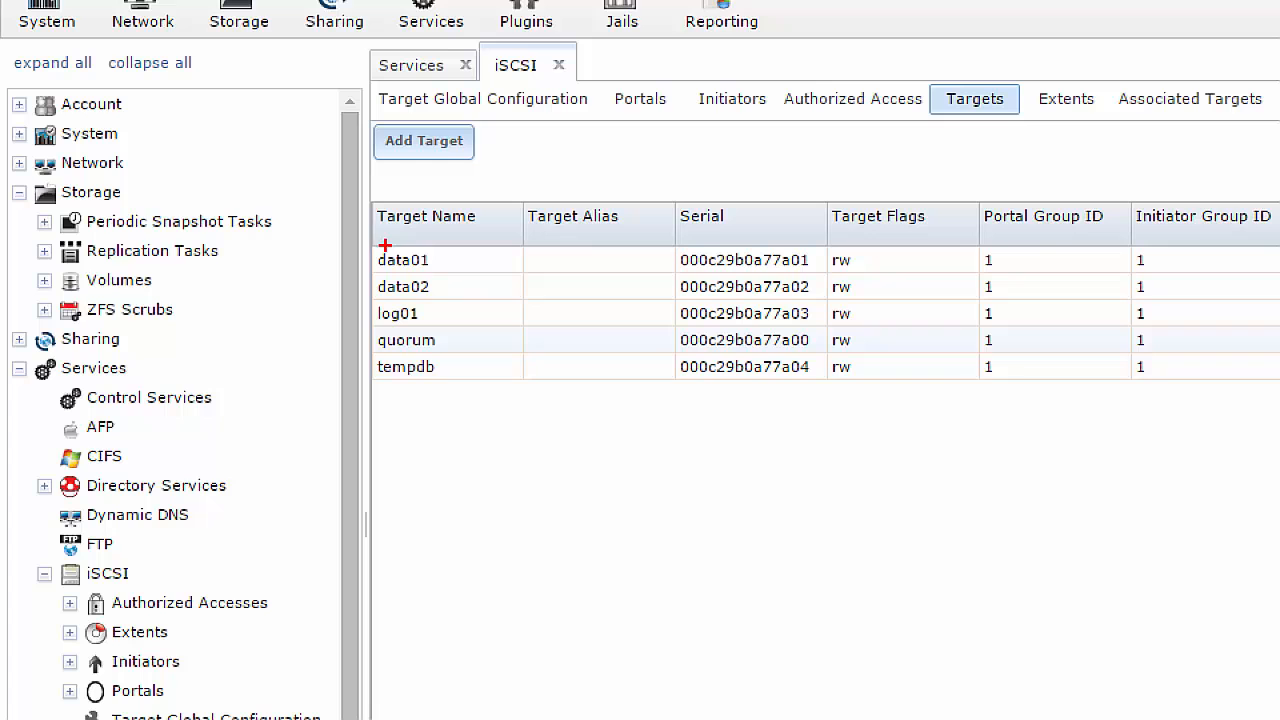
In Associated Targets, map target data01 to extent data01
left_click_drag(356, 236, 537, 463)
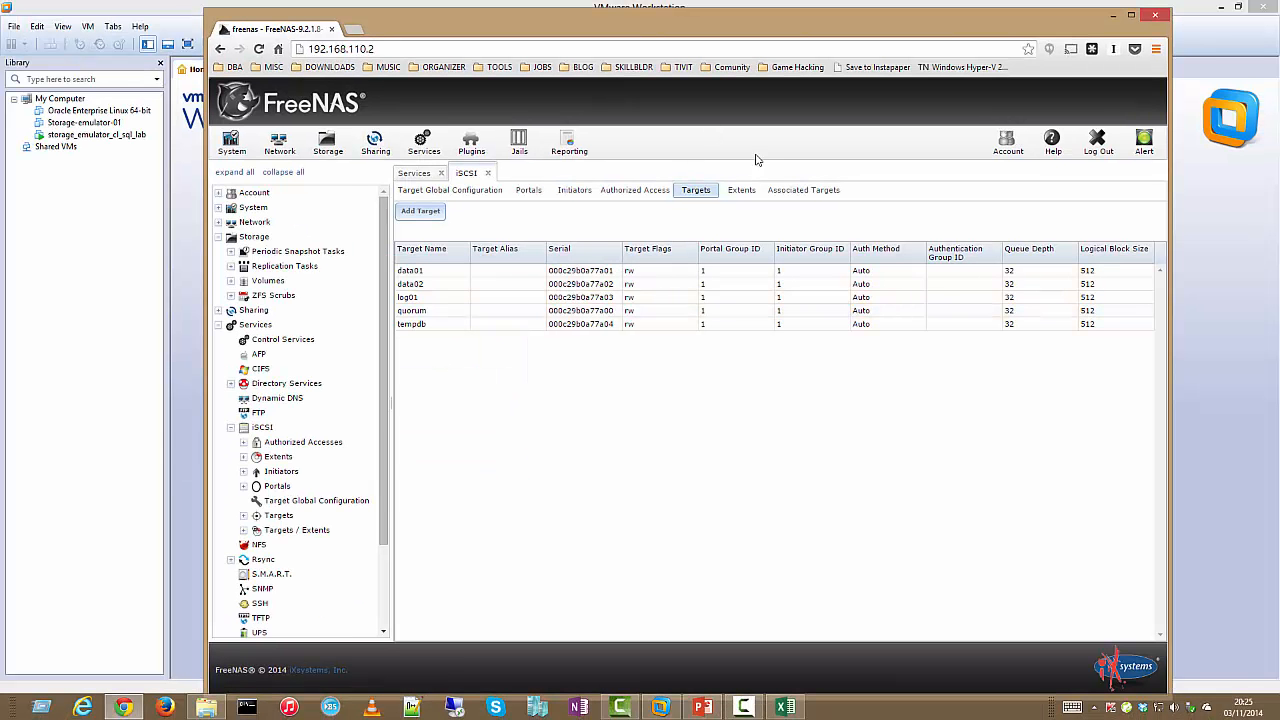
left_click(794, 189)
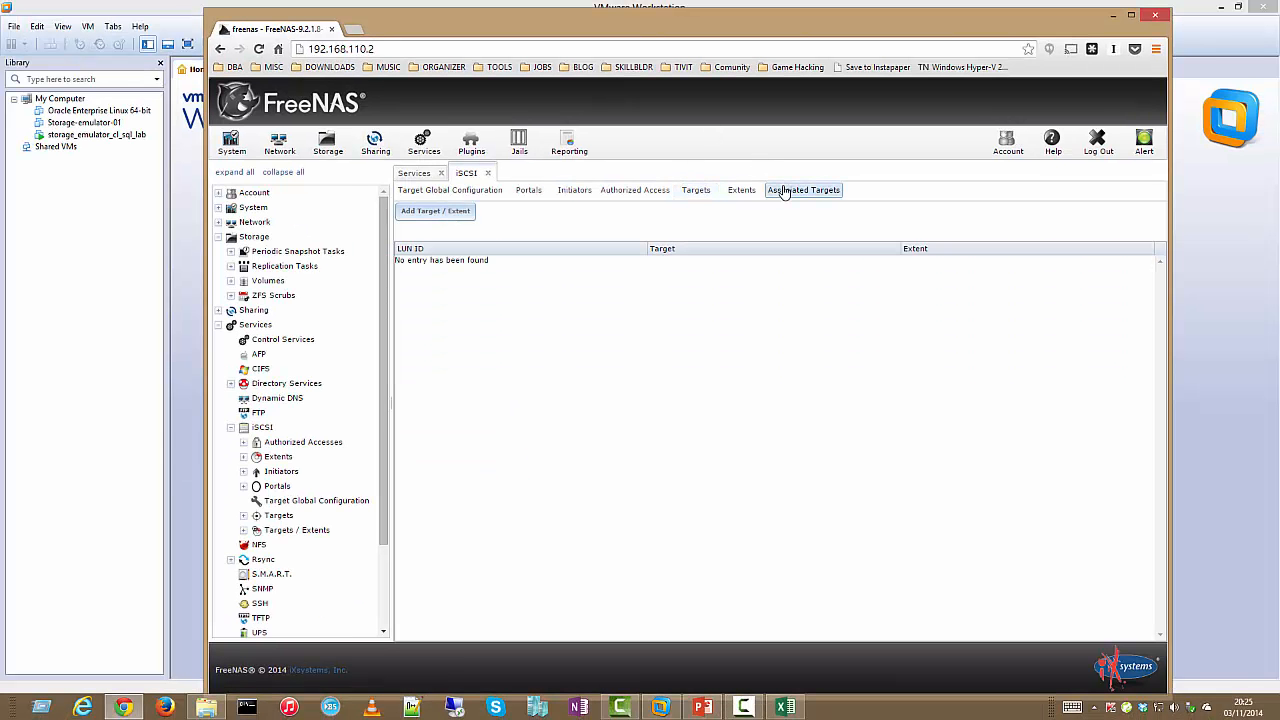
left_click(455, 210)
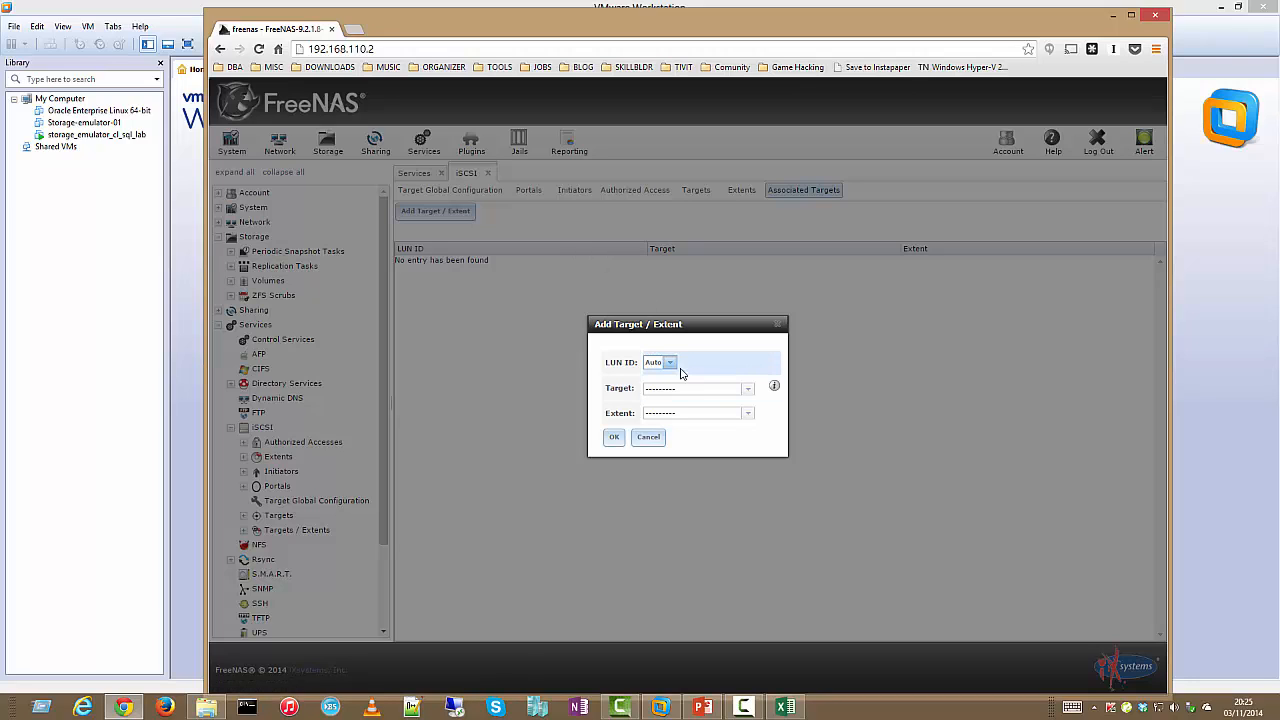
left_click(745, 390)
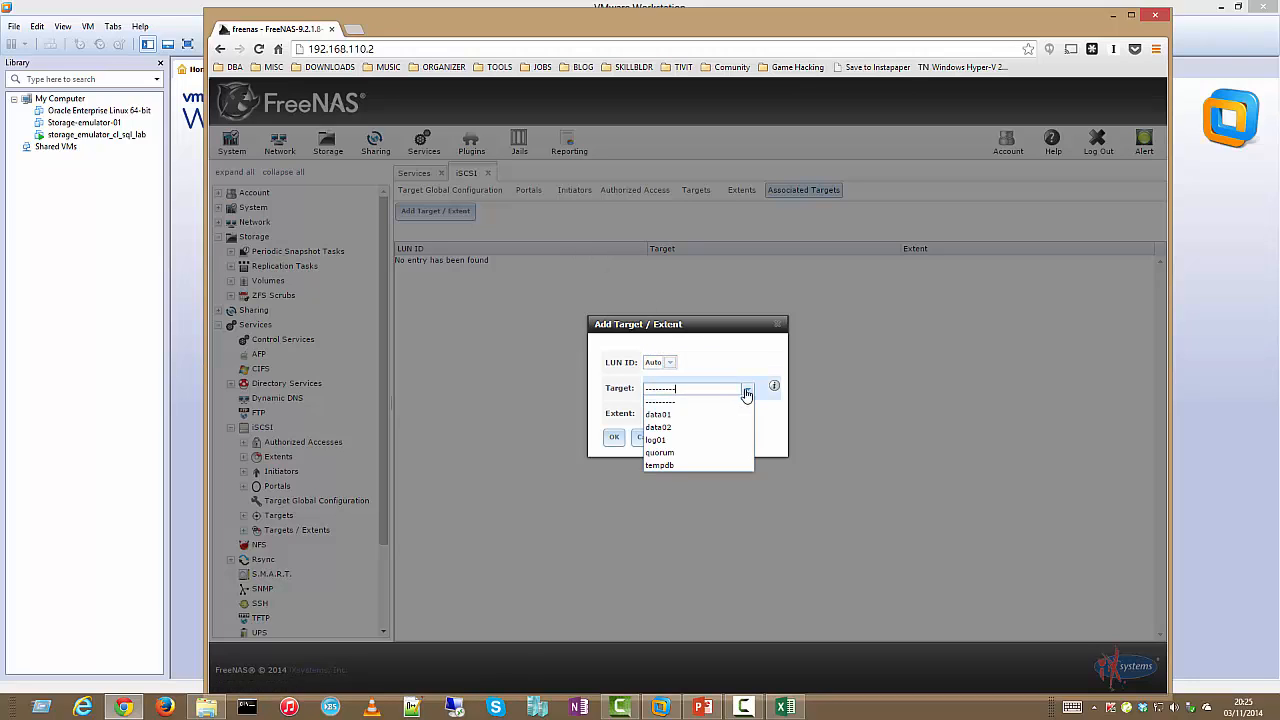
left_click(733, 414)
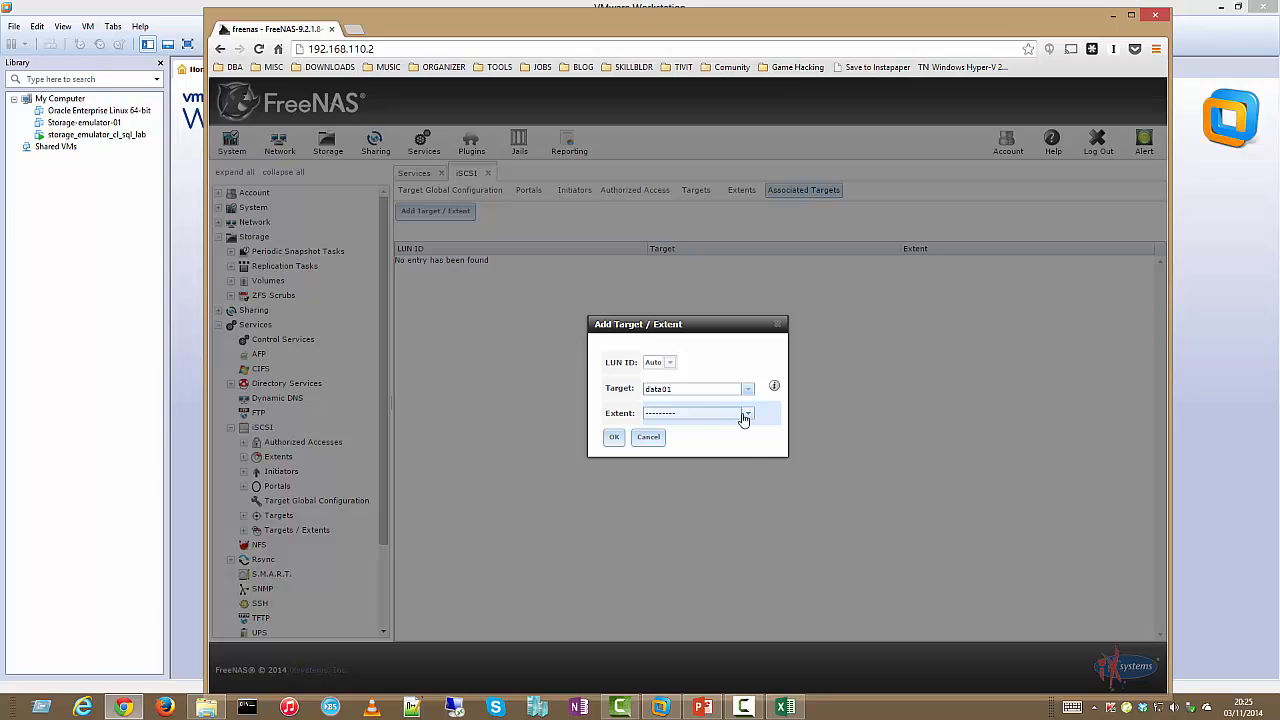
left_click(745, 418)
left_click(734, 440)
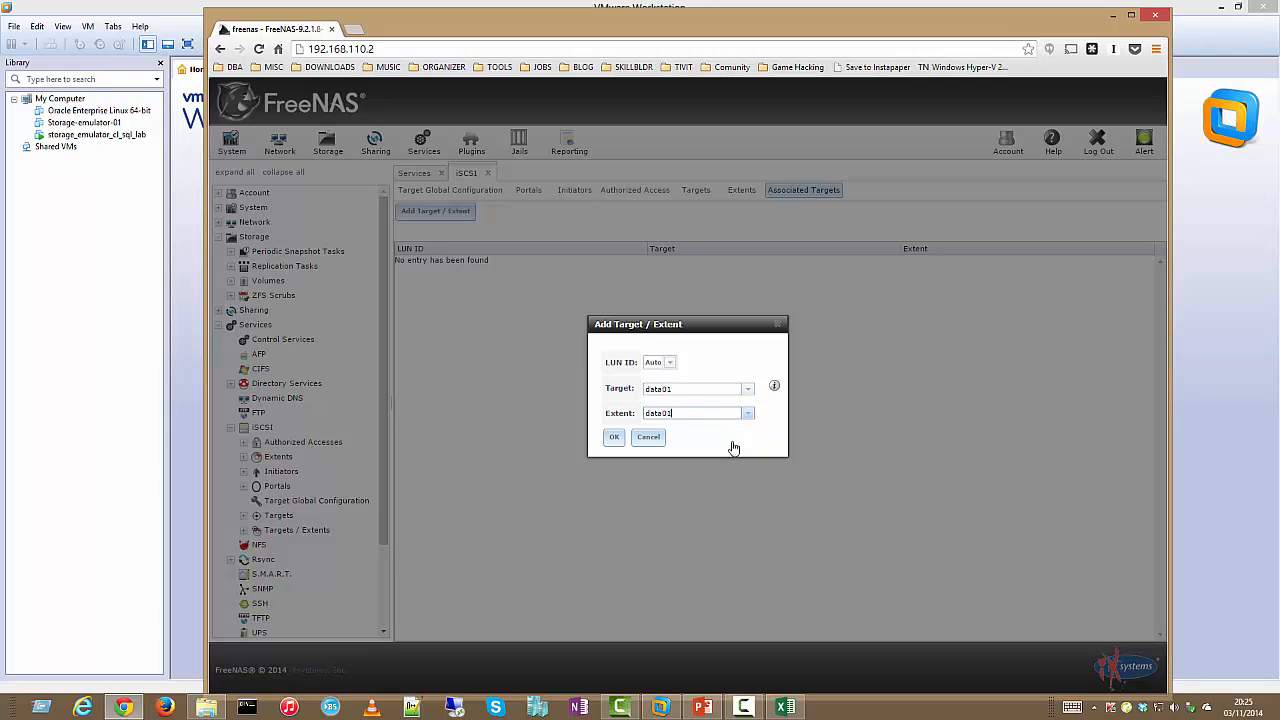
left_click(615, 441)
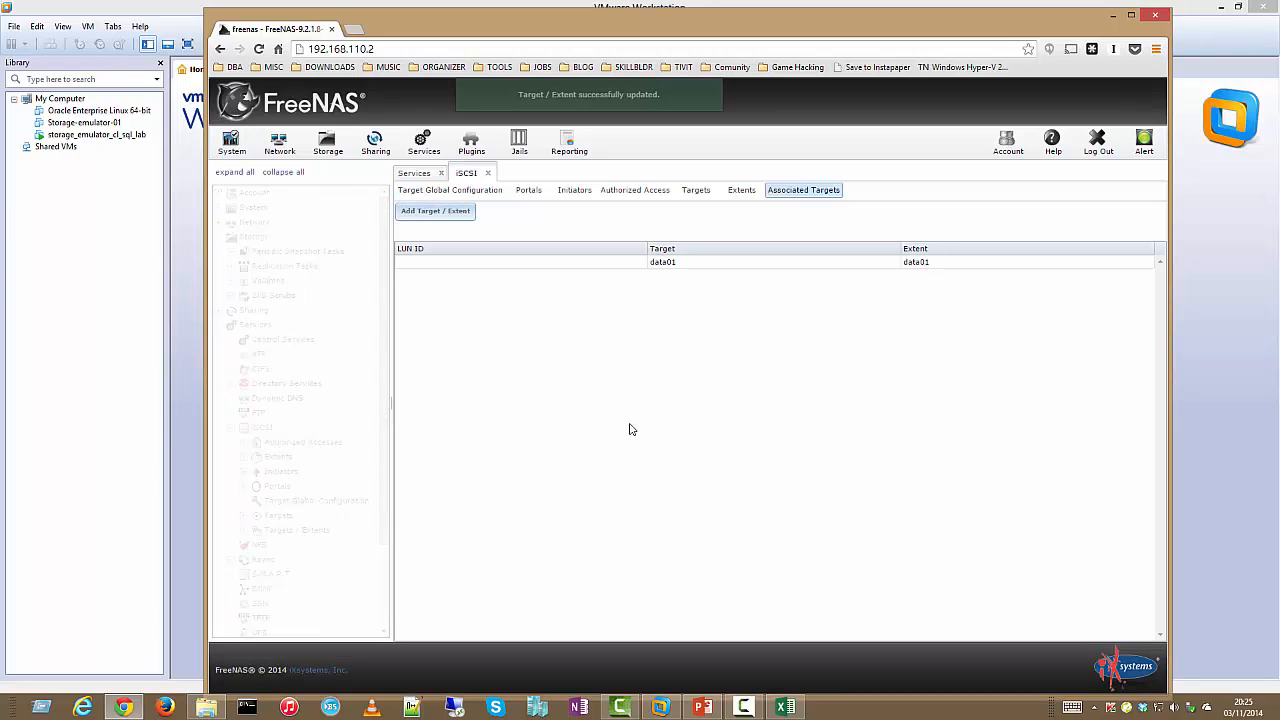
Map target data02 to extent data02
left_click(465, 214)
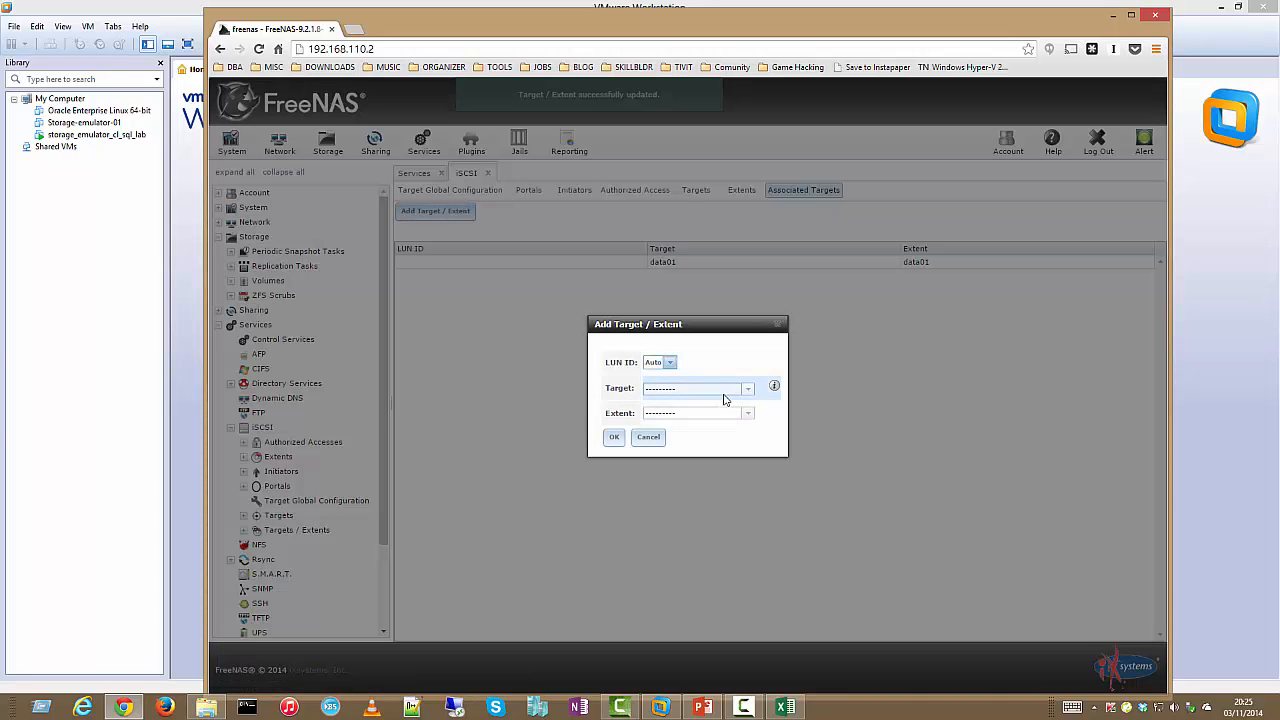
left_click(748, 390)
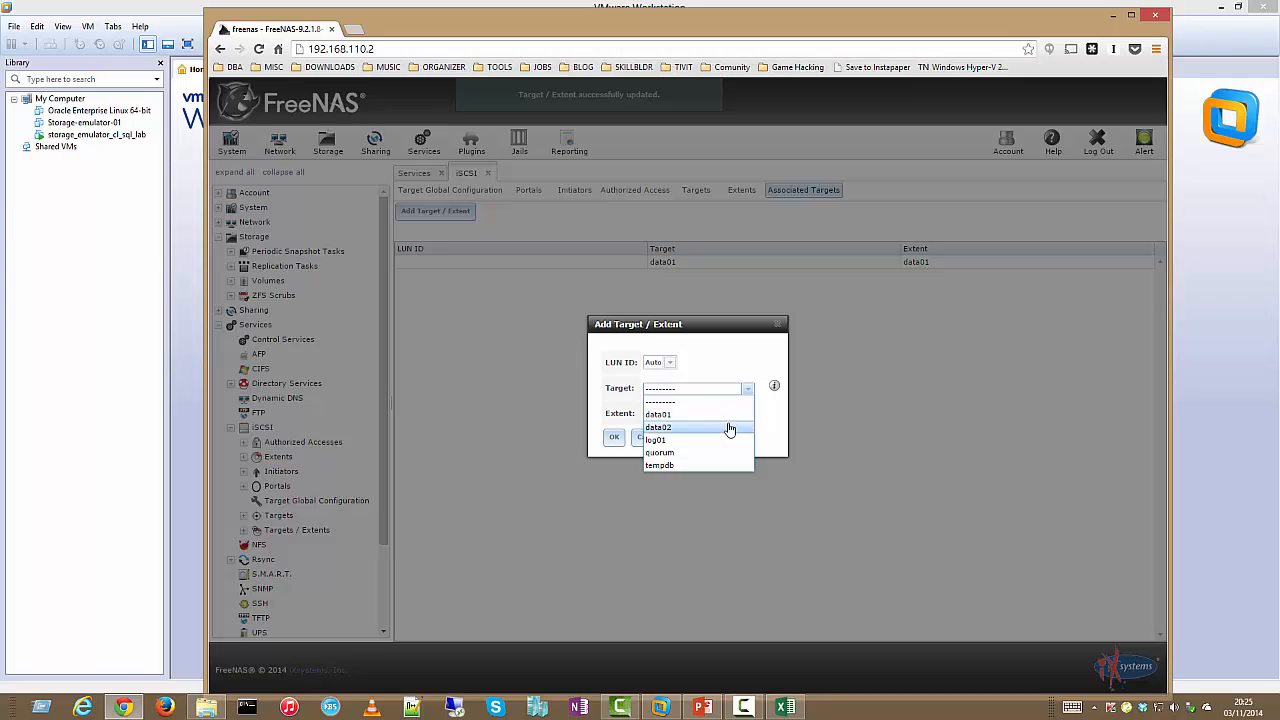
left_click(731, 428)
left_click(745, 423)
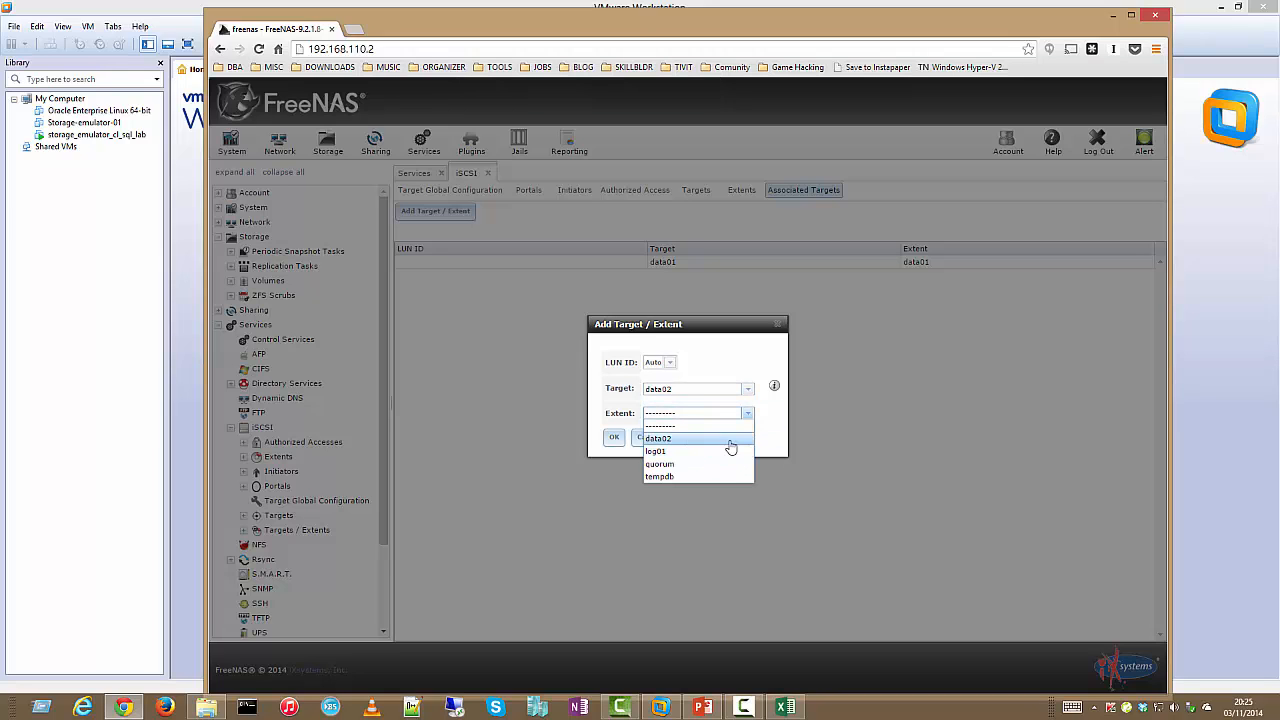
left_click(700, 451)
left_click(611, 438)
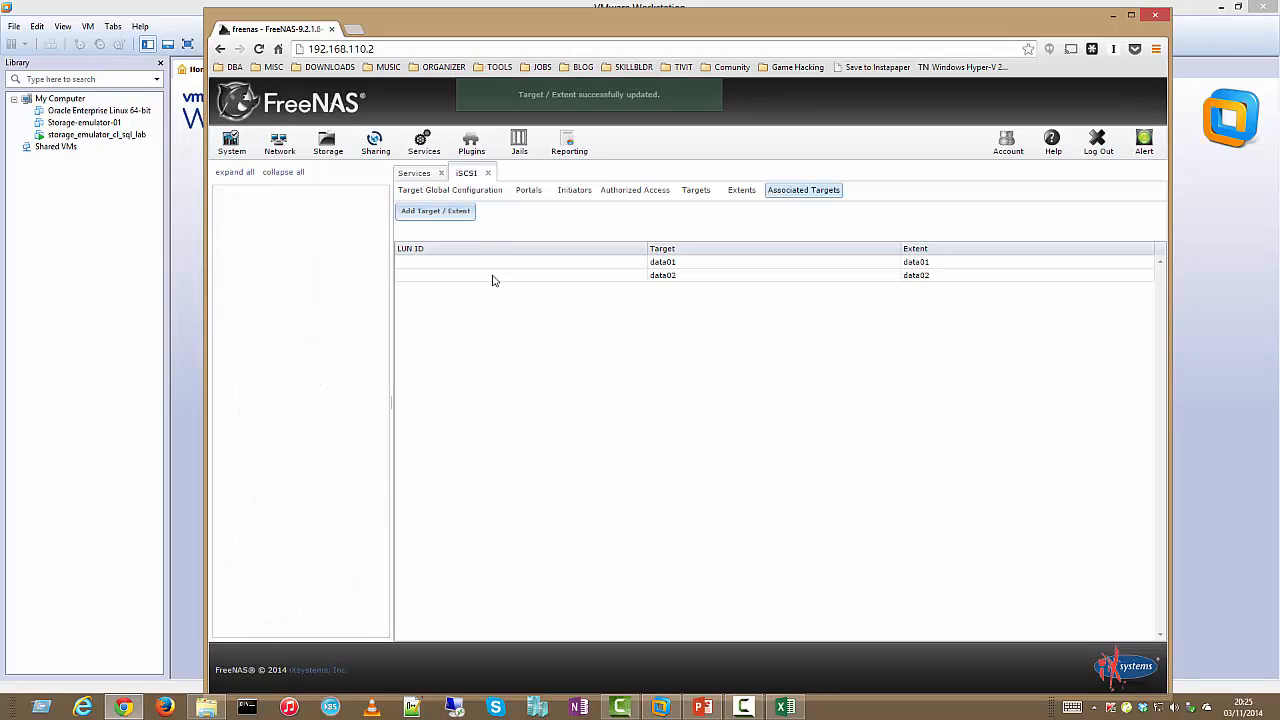
Map target log01 to extent log01
left_click(457, 211)
left_click(746, 389)
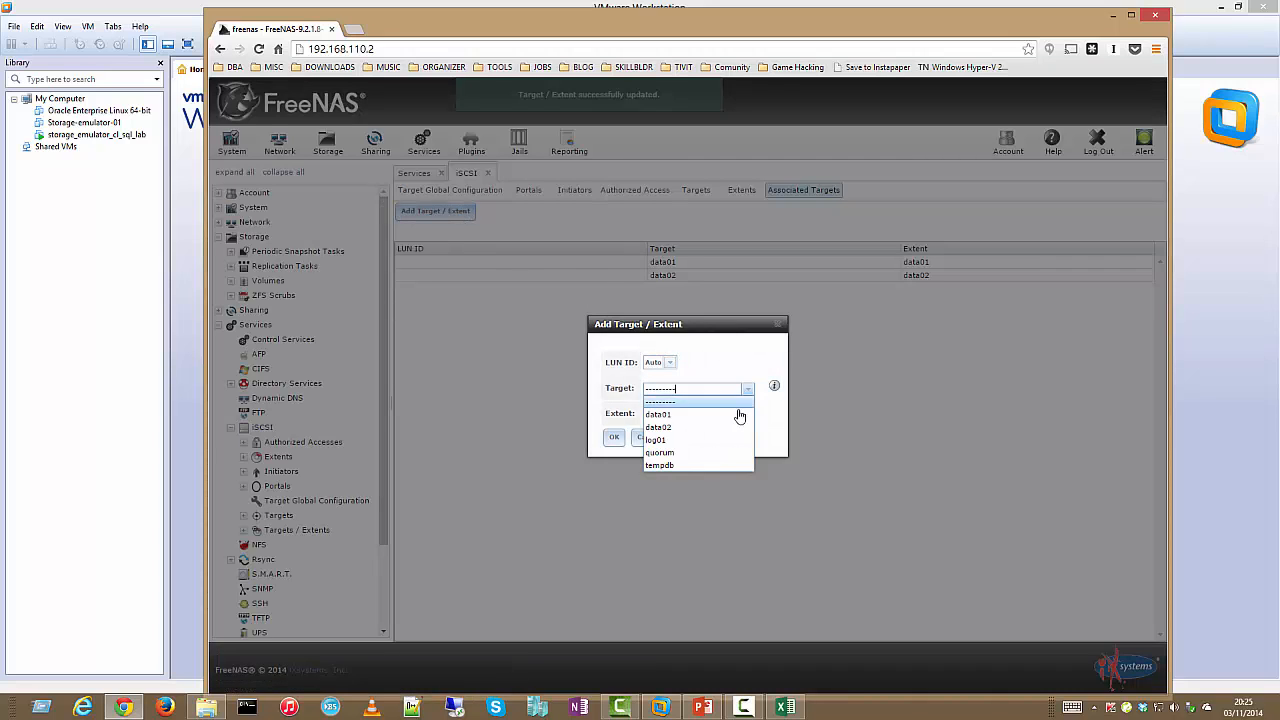
left_click(734, 440)
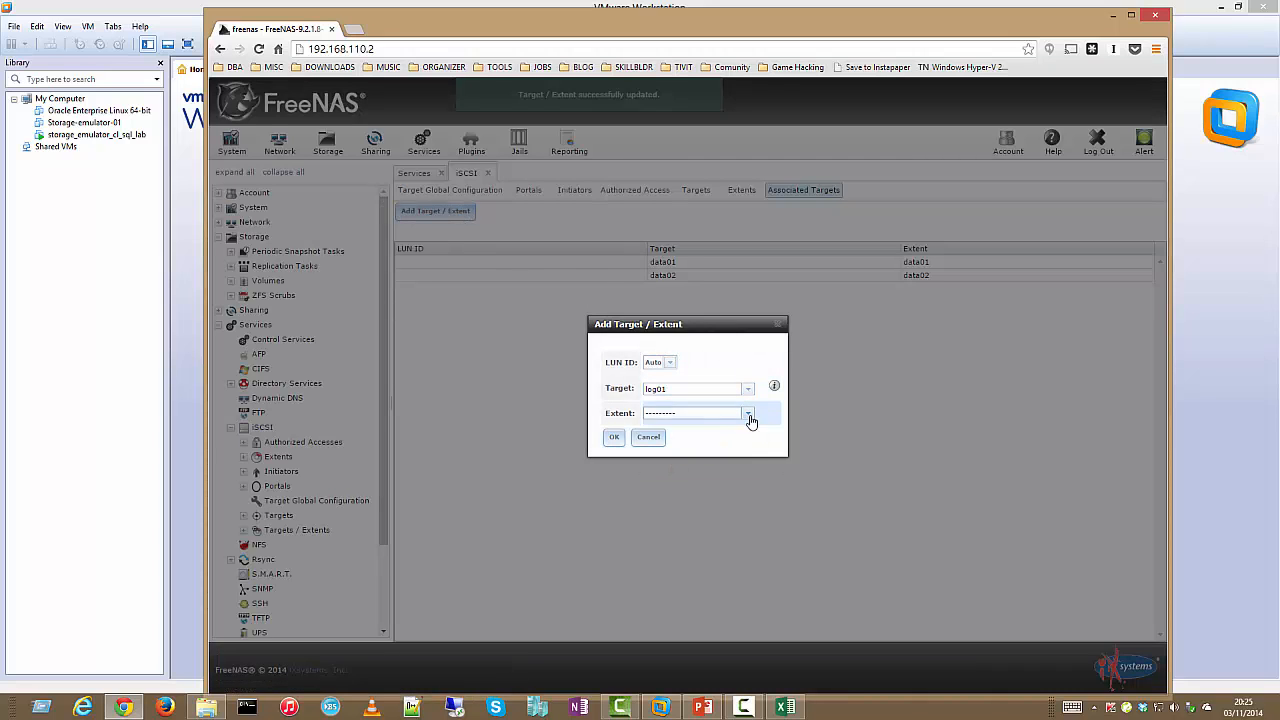
left_click(748, 413)
left_click(728, 439)
left_click(614, 438)
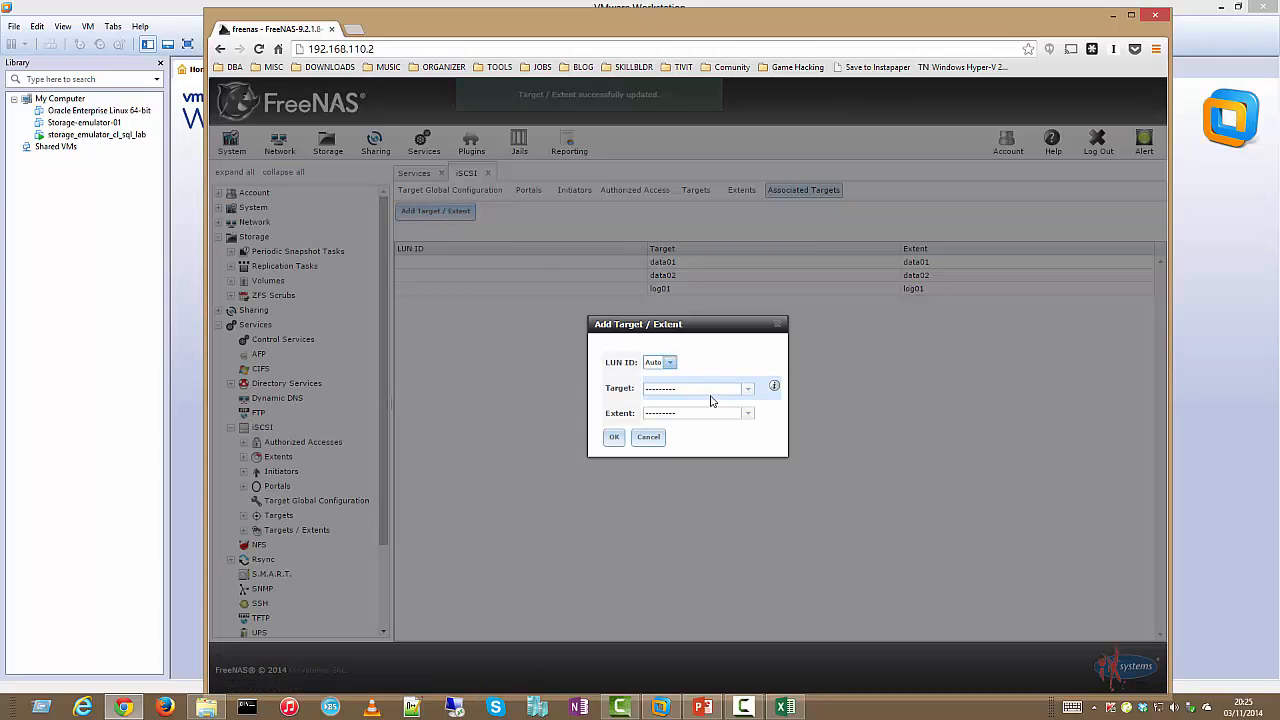
Map target quorum to extent quorum
left_click(746, 390)
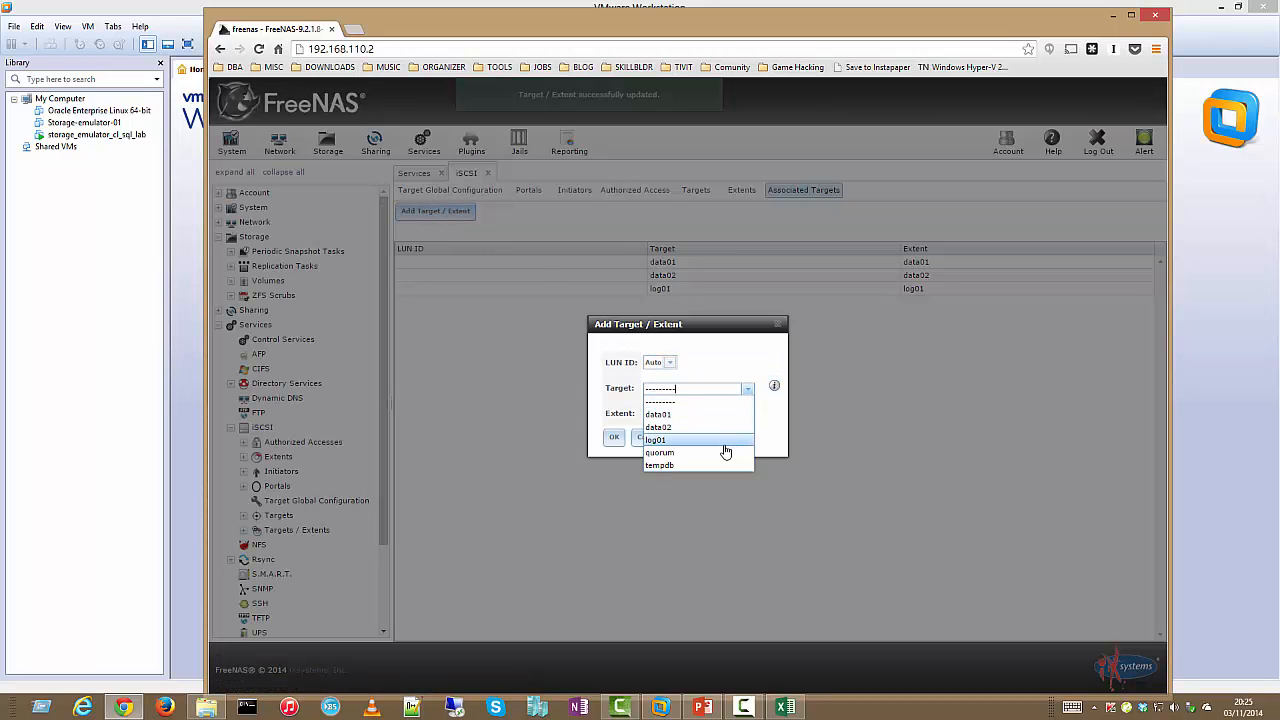
left_click(726, 454)
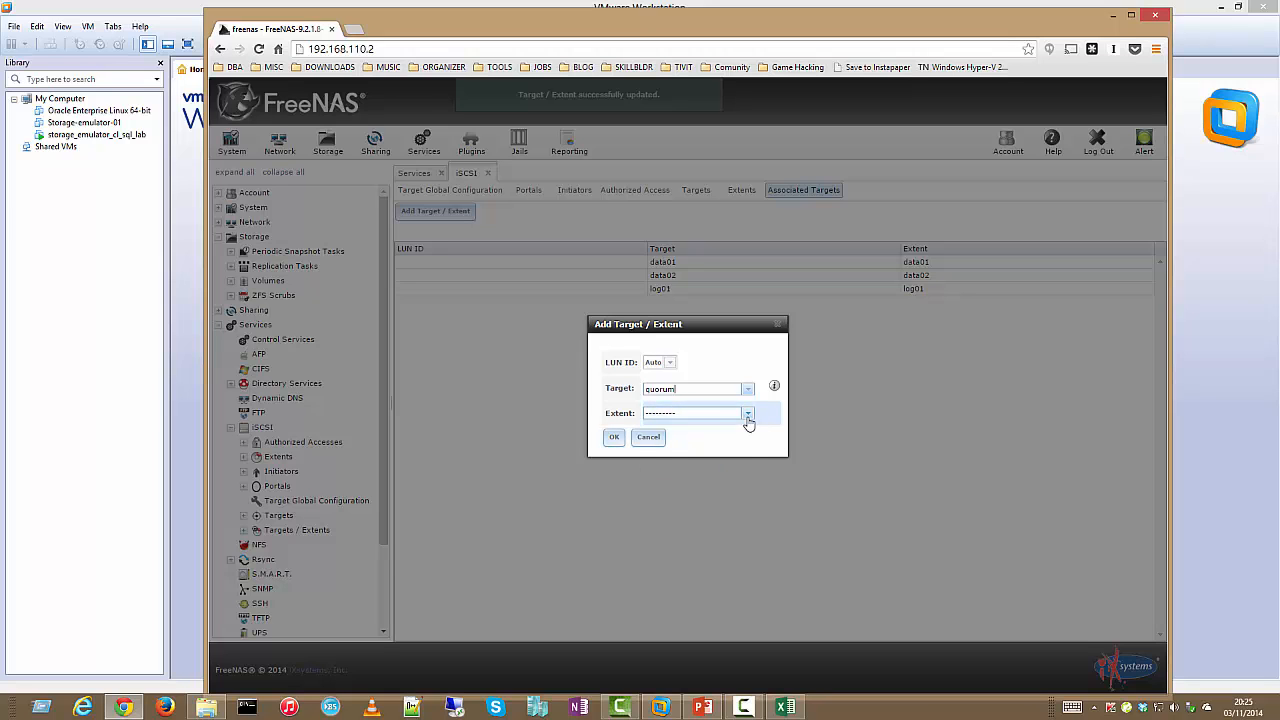
left_click(747, 416)
left_click(735, 440)
left_click(614, 437)
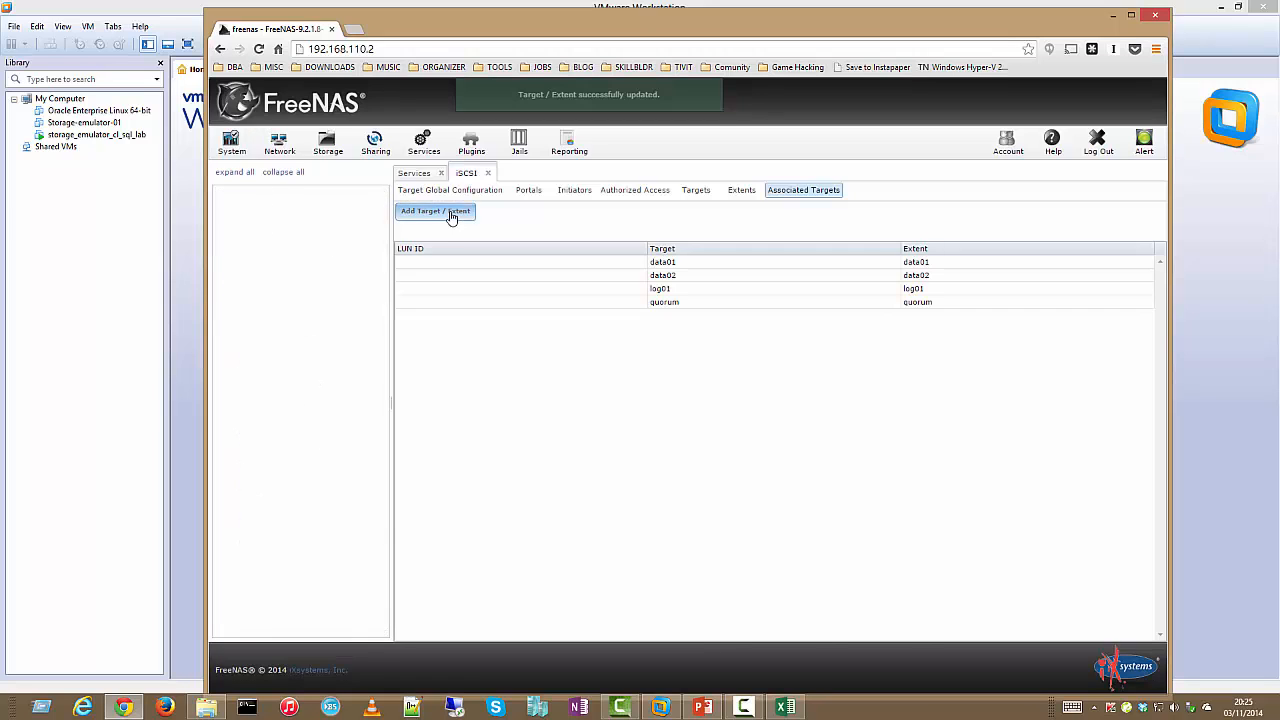
Map target tempdb to extent tempdb
left_click(447, 213)
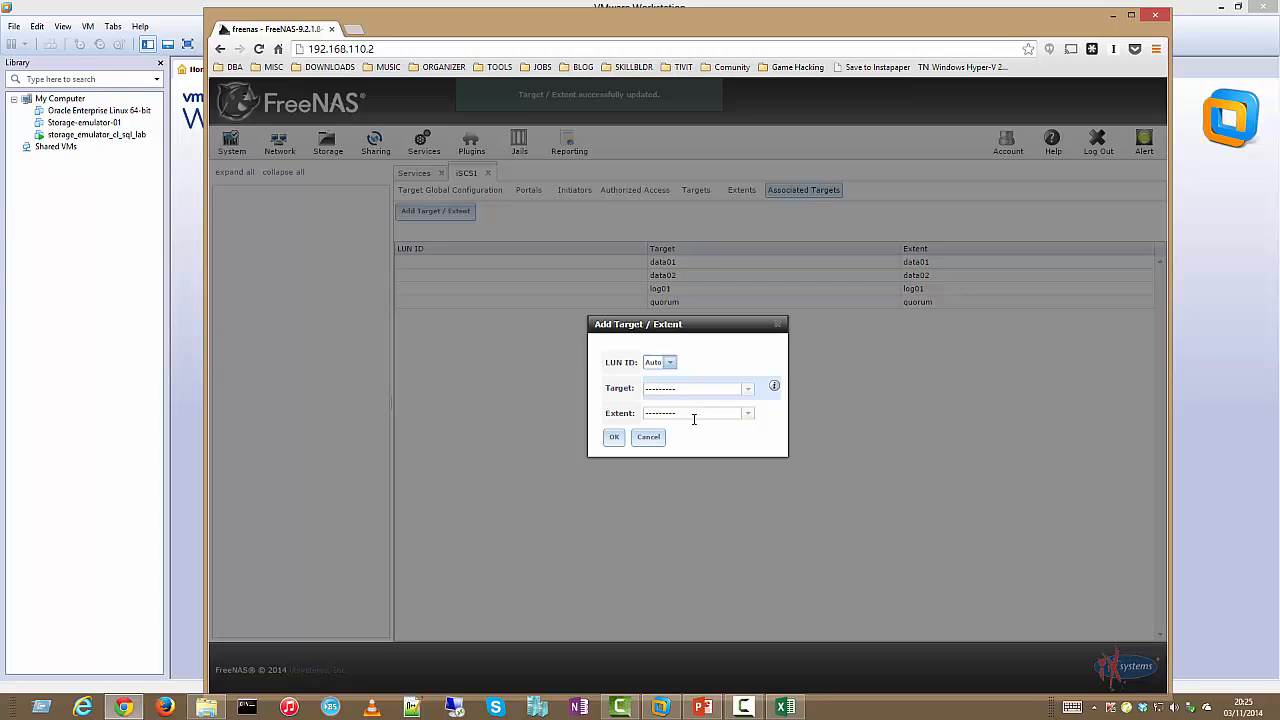
left_click(748, 394)
left_click(751, 466)
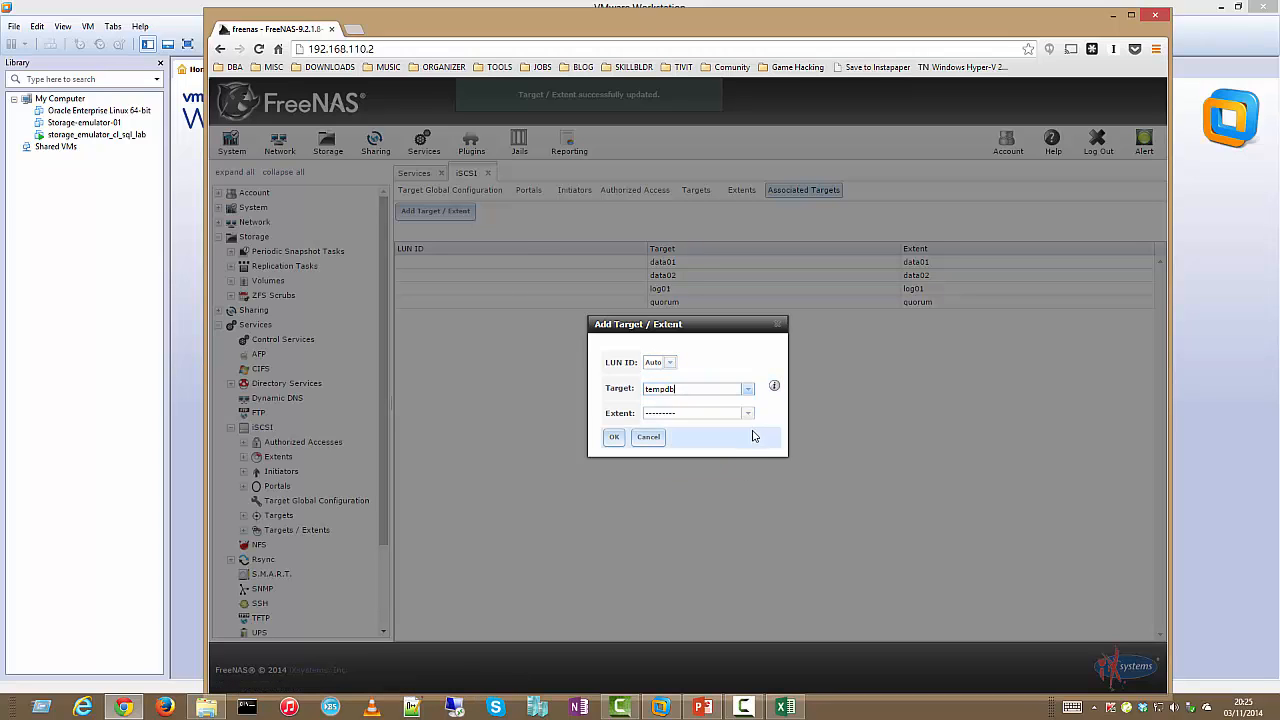
left_click(748, 413)
left_click(743, 443)
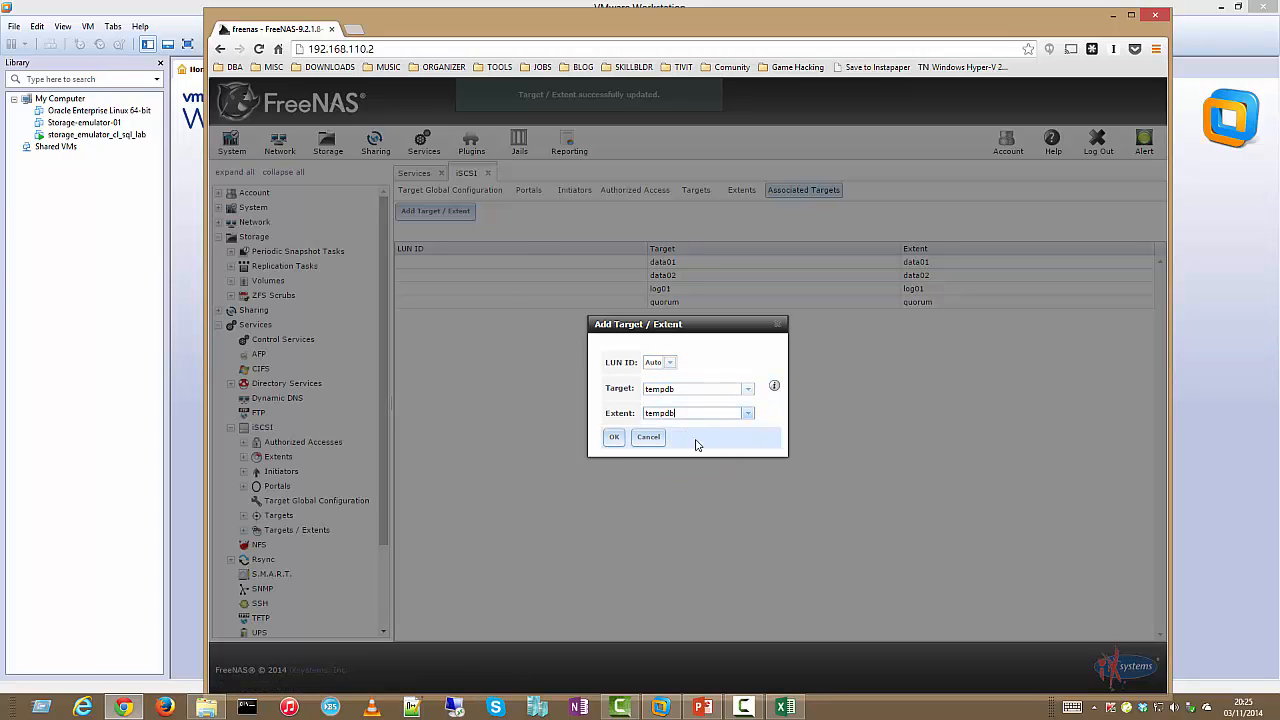
left_click(615, 439)
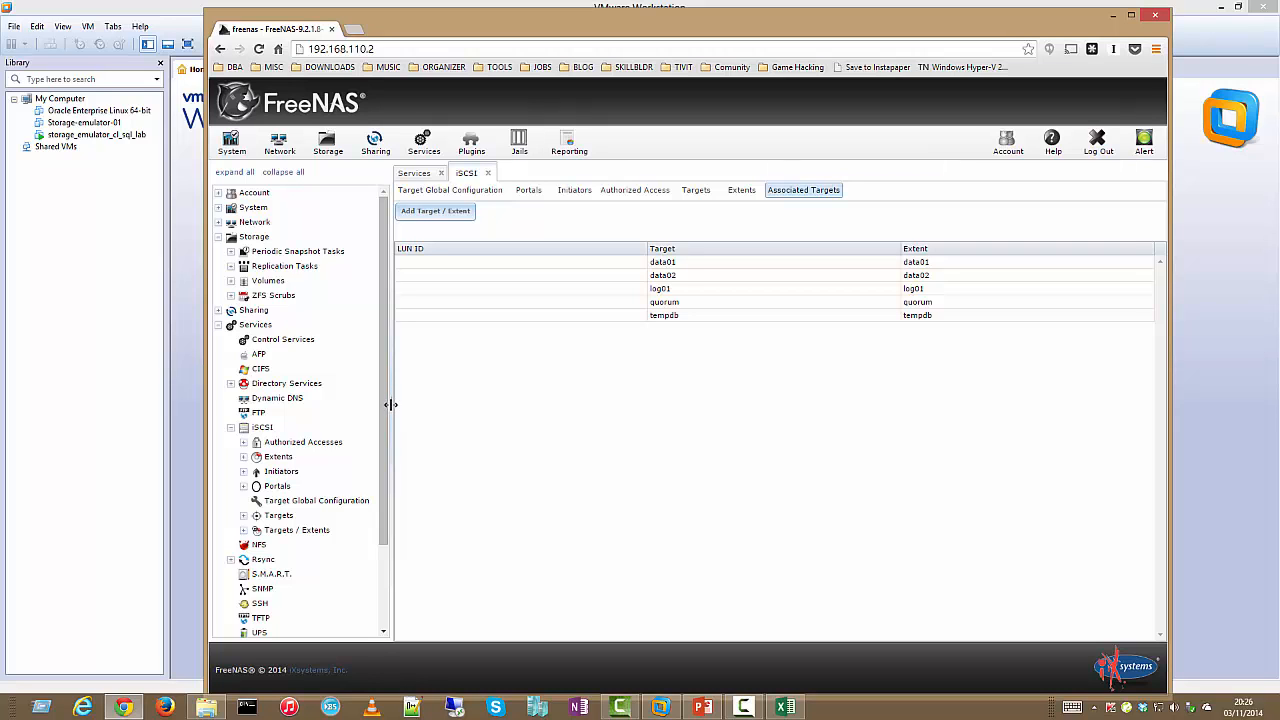
Close the Services and General settings pages and switch iSCSI to ON in Control Services
mouse_move(1278, 2)
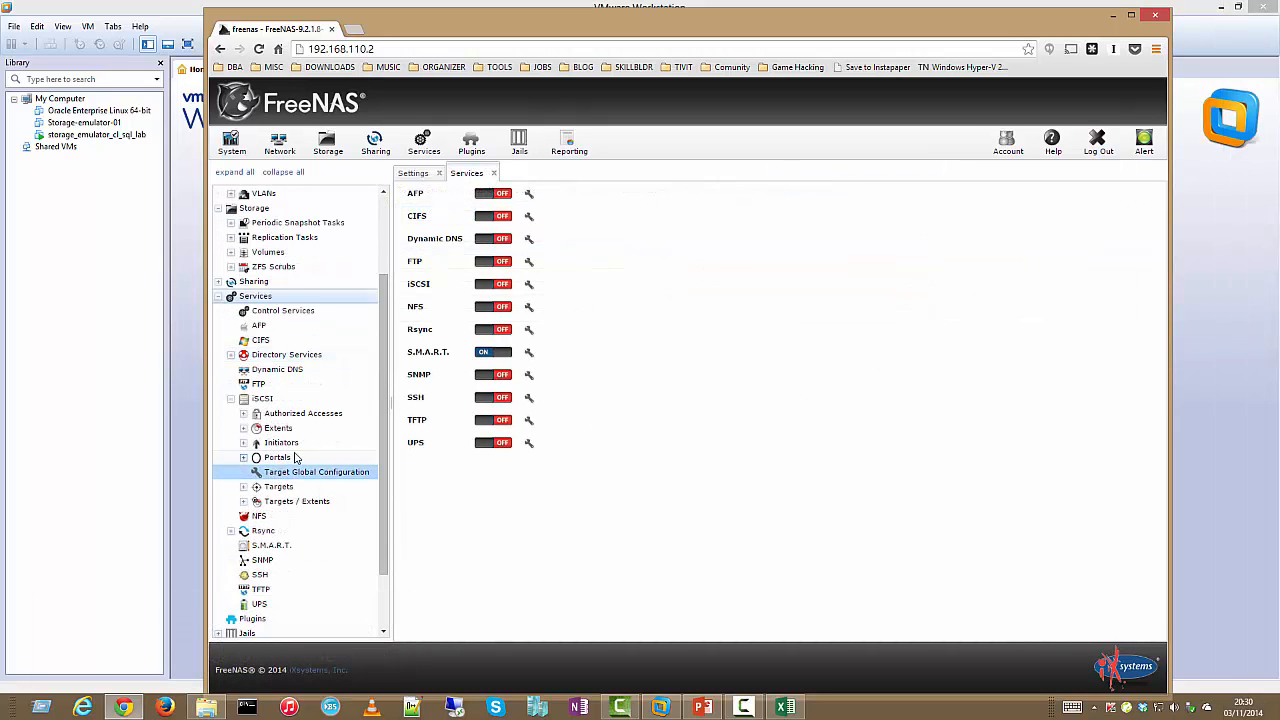
scroll(283, 415, "down", 2)
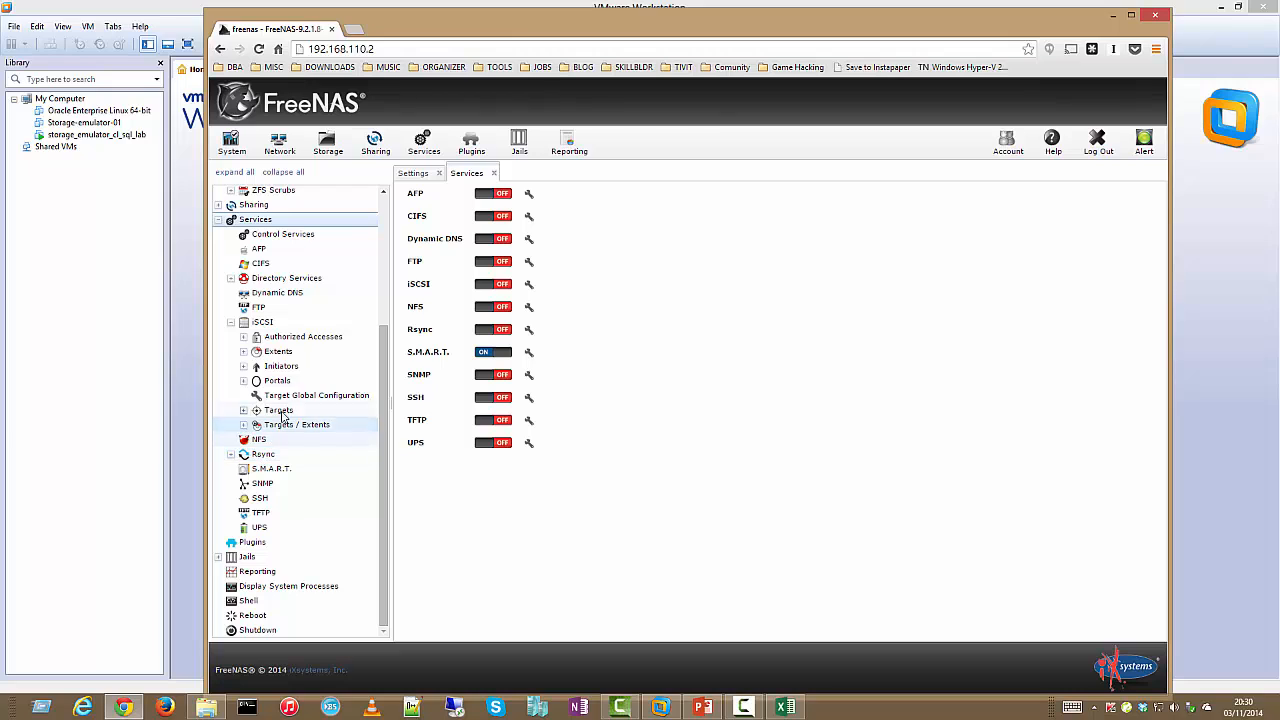
left_click(277, 426)
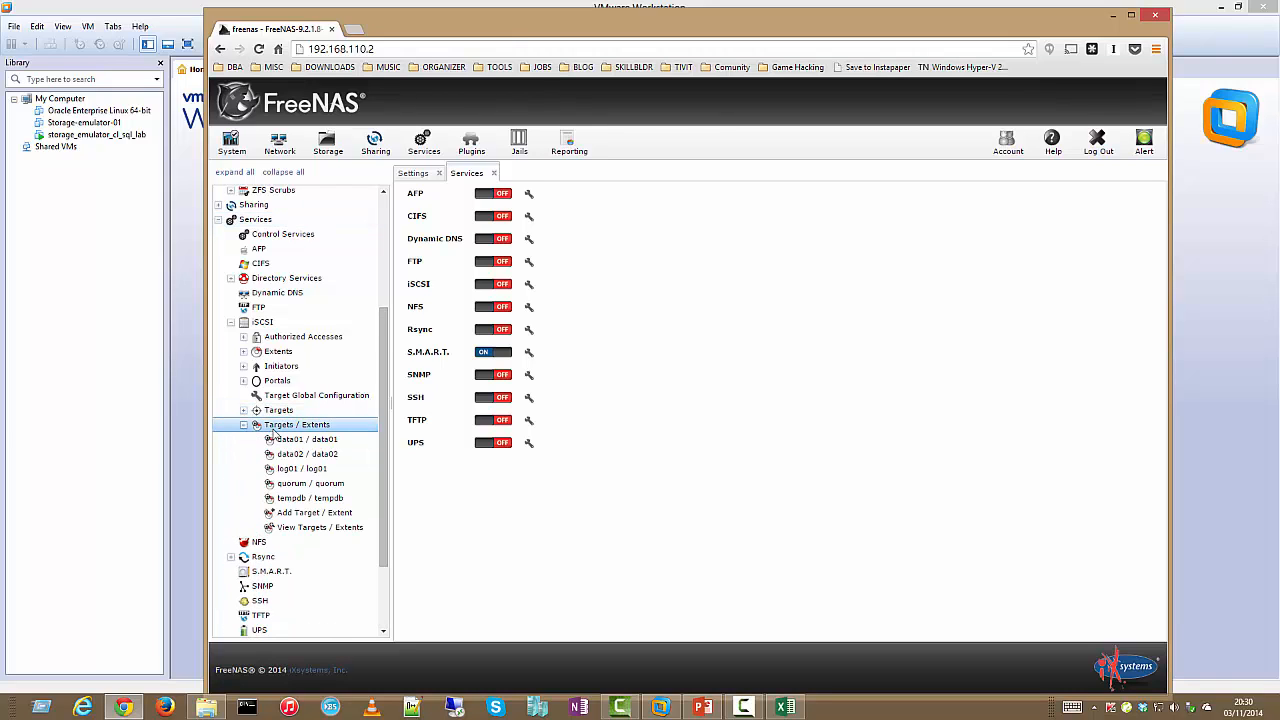
left_click(493, 174)
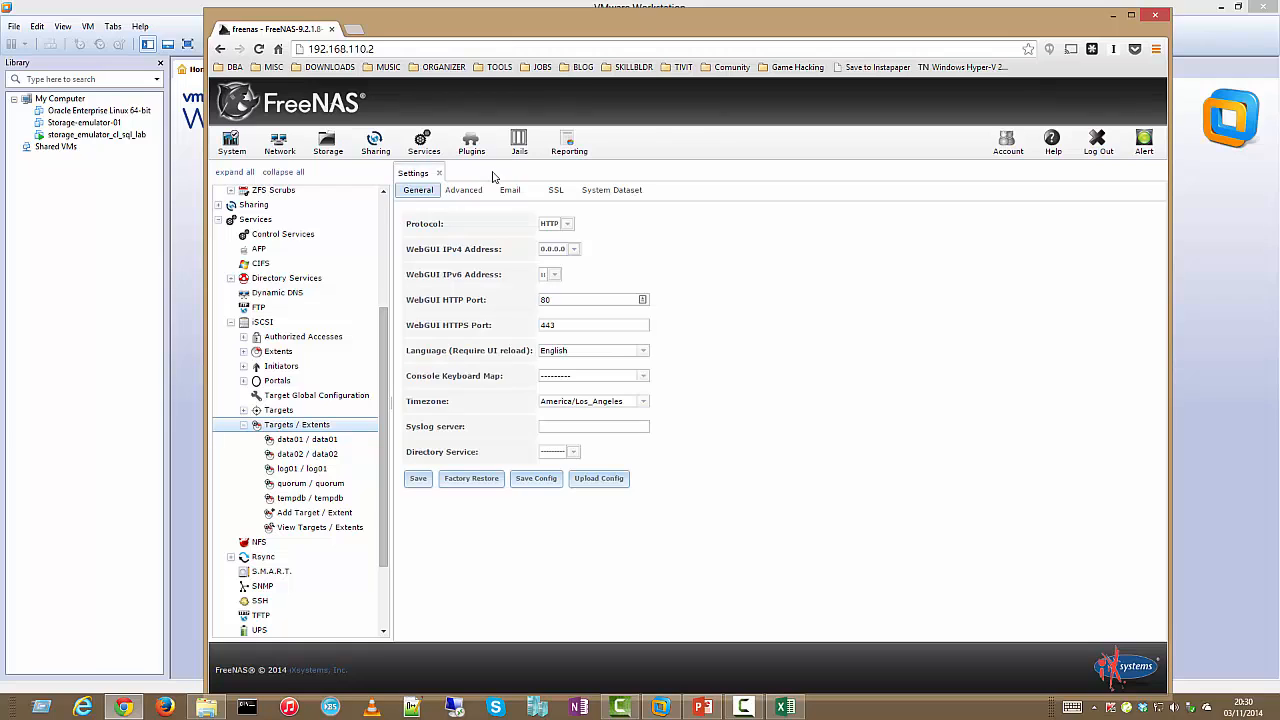
left_click(440, 173)
key("Left")
key("Left")
key("Left")
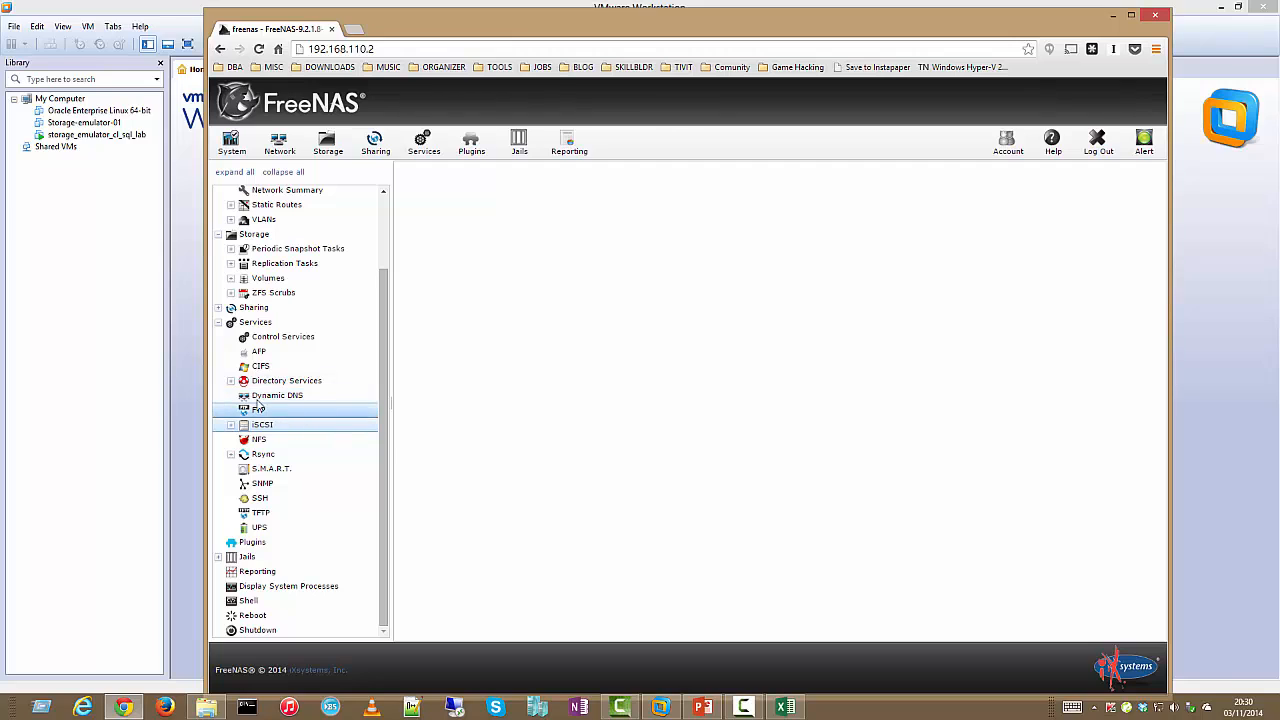
left_click(256, 336)
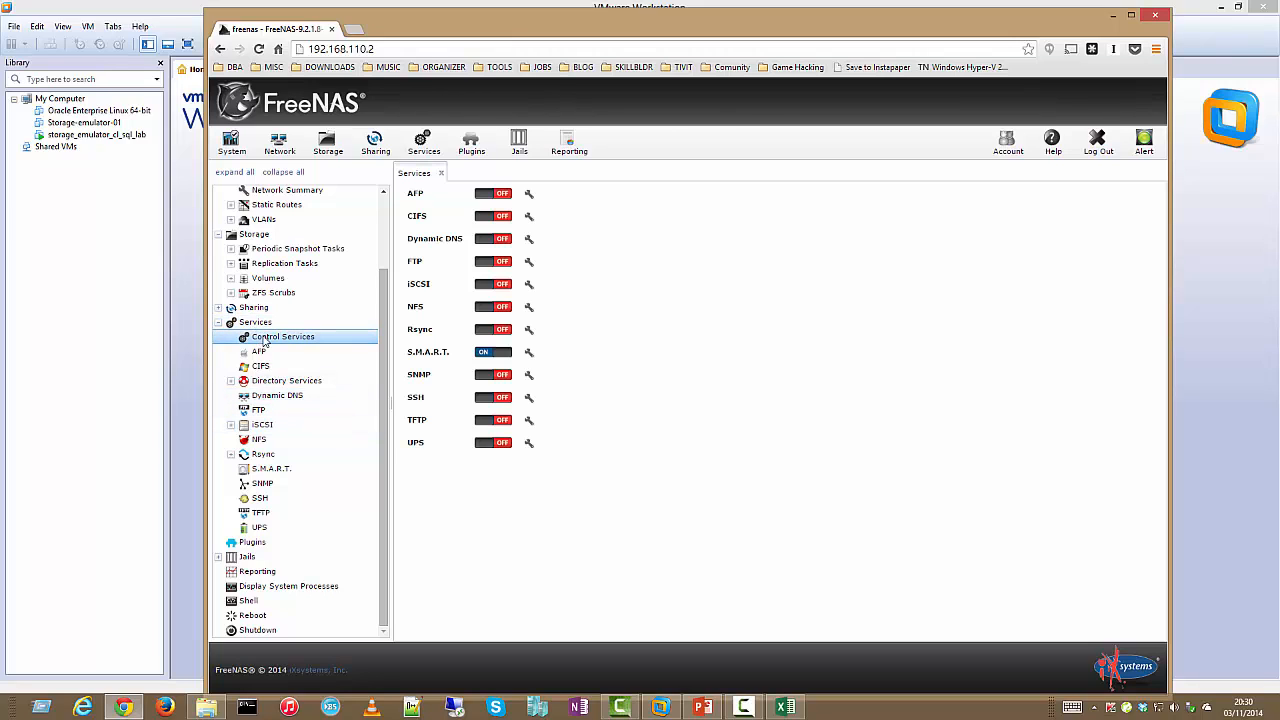
left_click(494, 286)
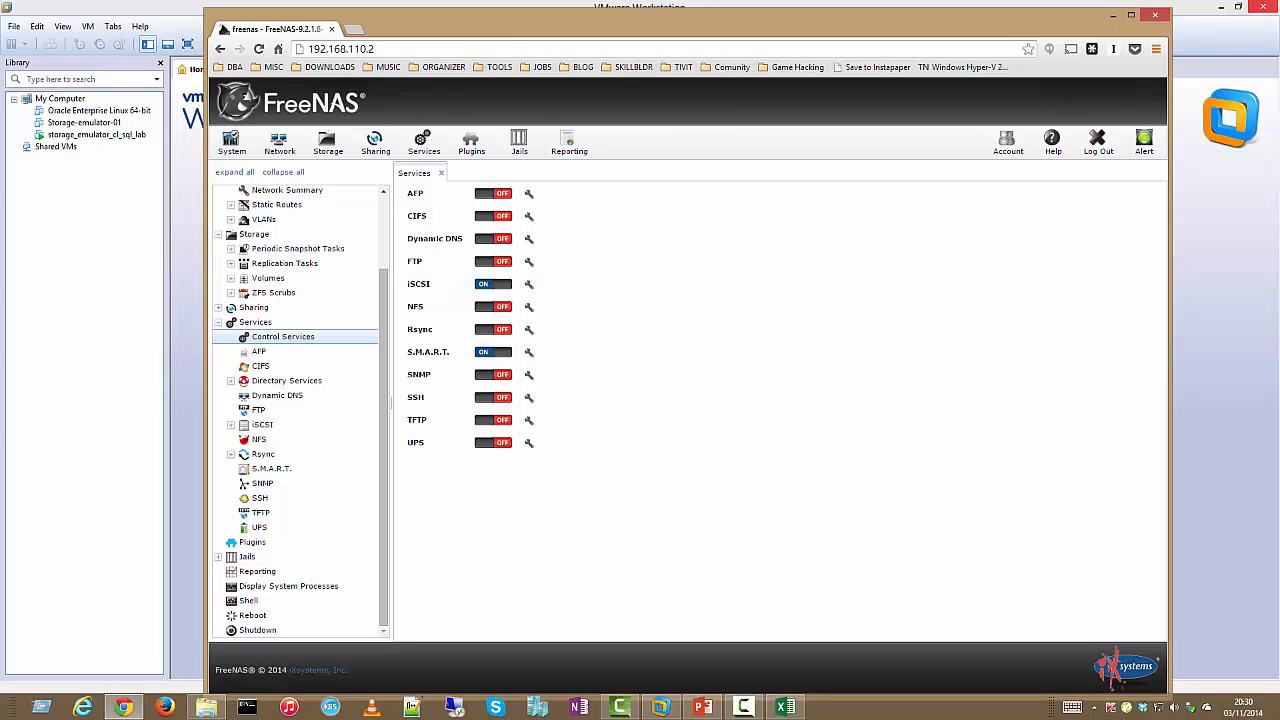
Search settings for 'iscsi', launch the iSCSI initiator setup, and enter target 192.168.110.2
mouse_move(1271, 280)
left_click(1251, 232)
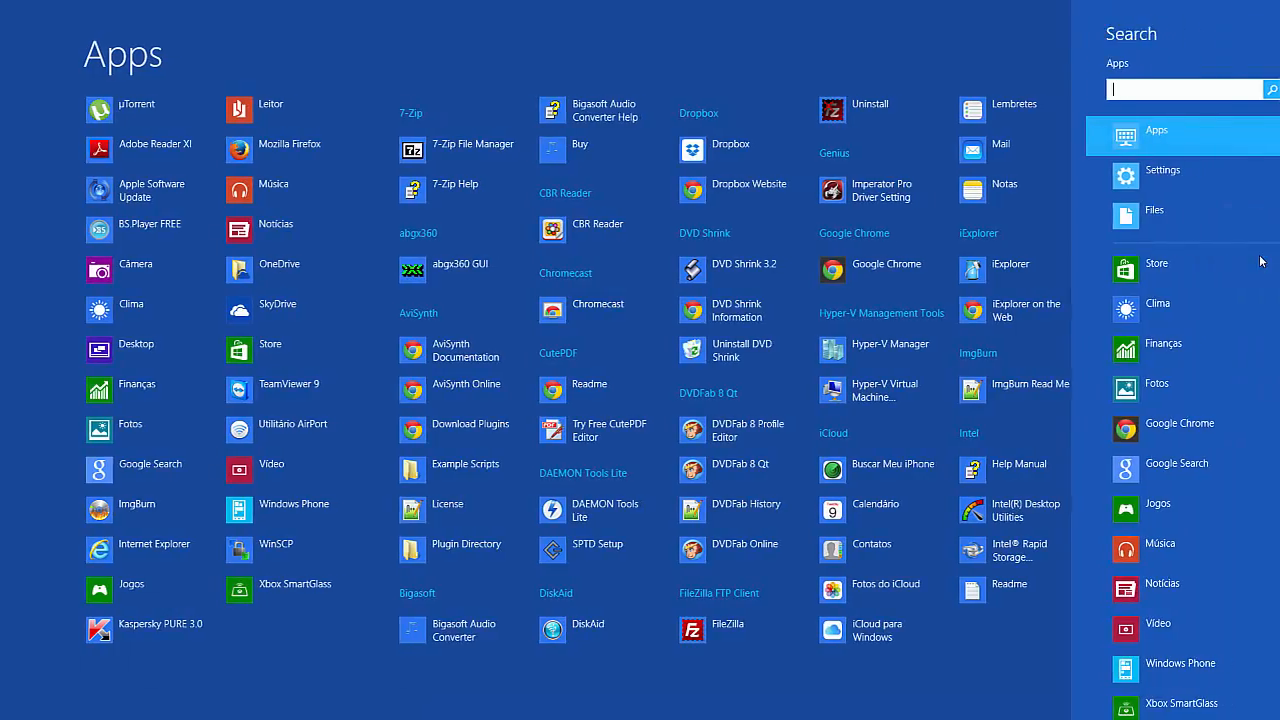
type("iscsi")
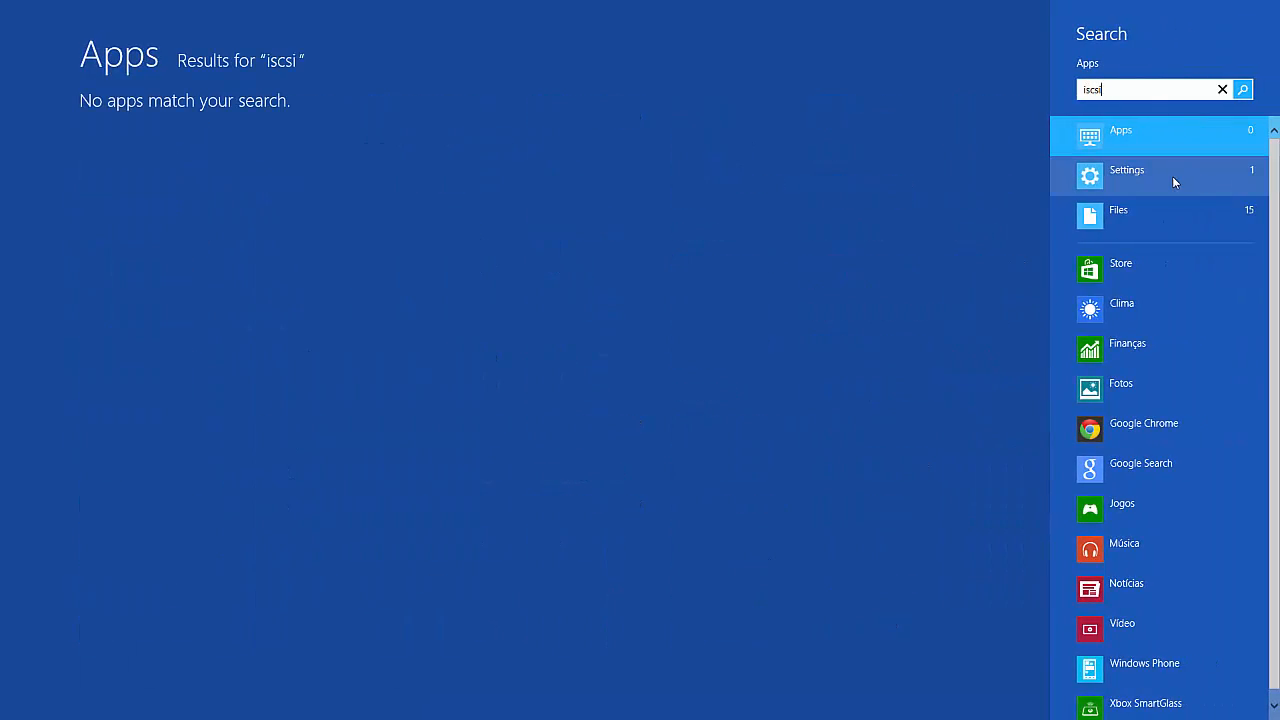
left_click(1172, 176)
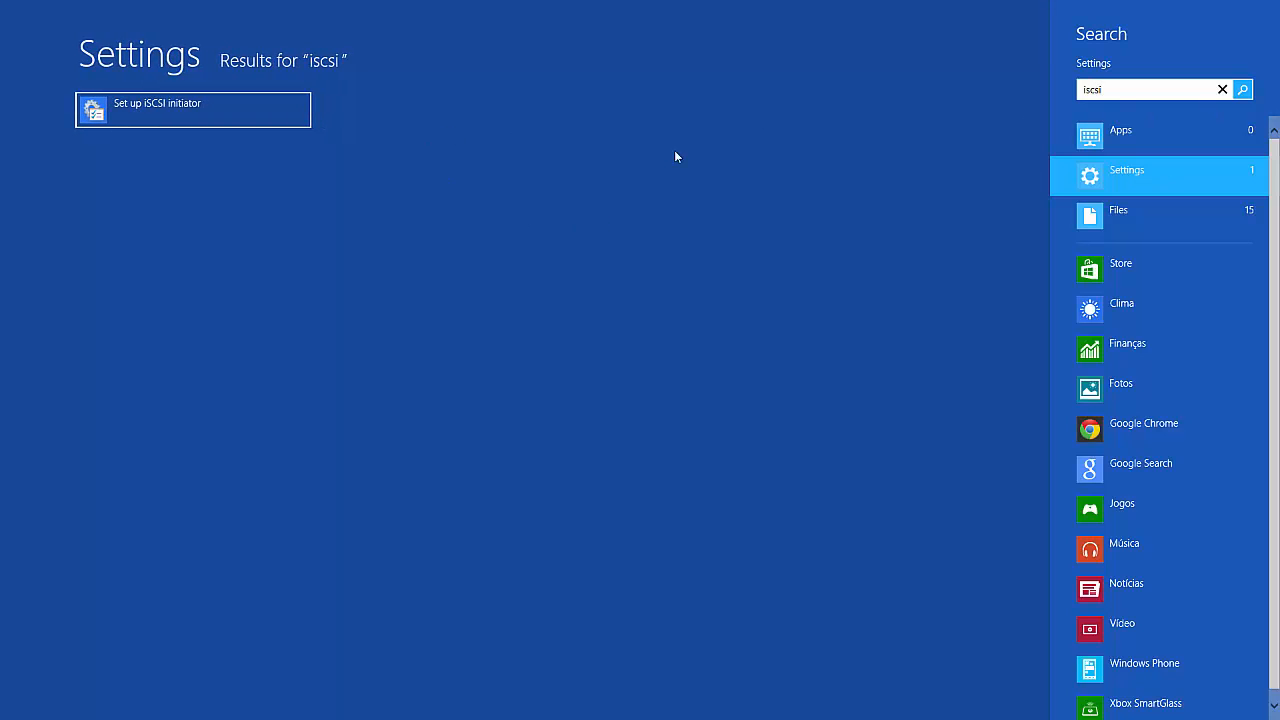
left_click(234, 118)
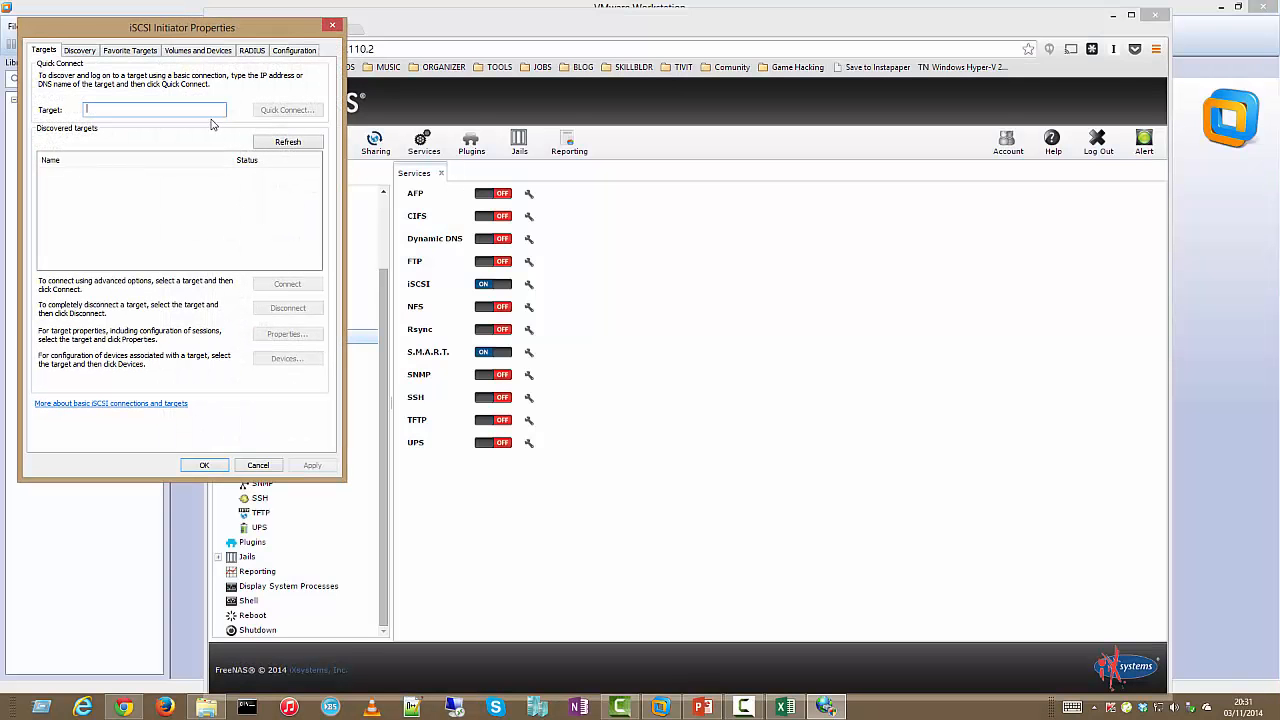
type("168.110.2")
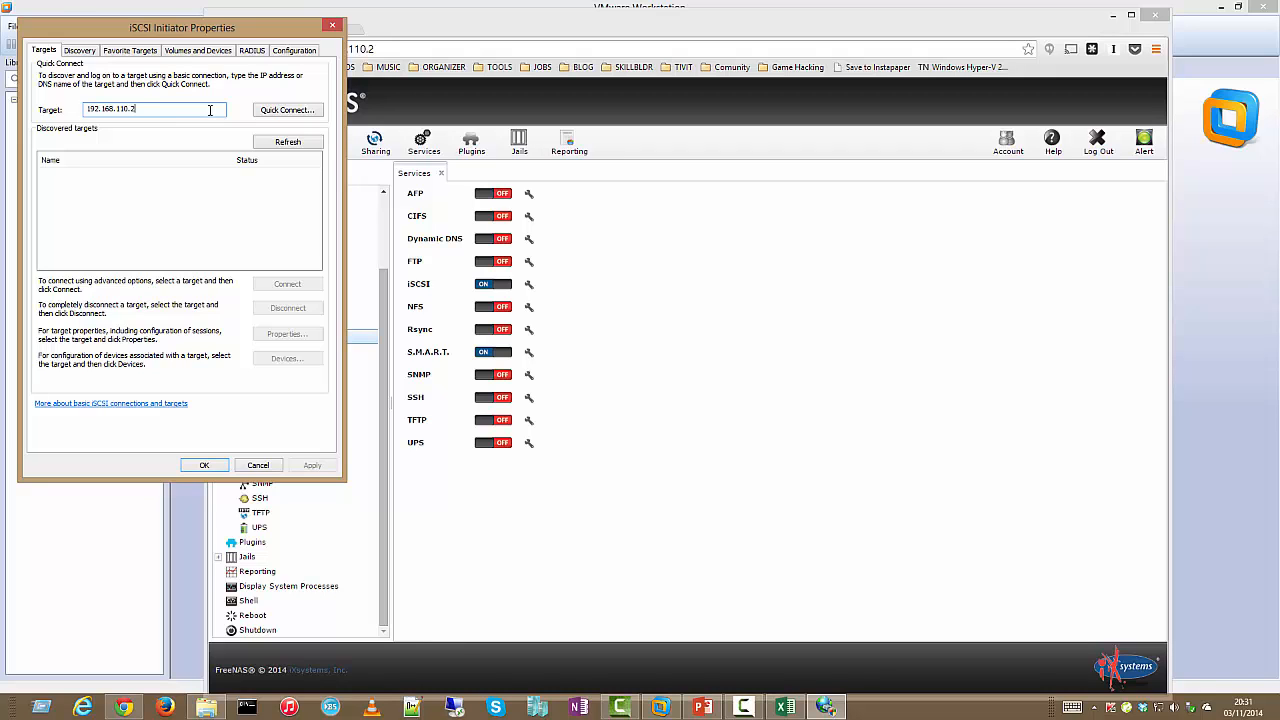
Discover the targets at 192.168.110.2 and connect the data01 target
key("Return")
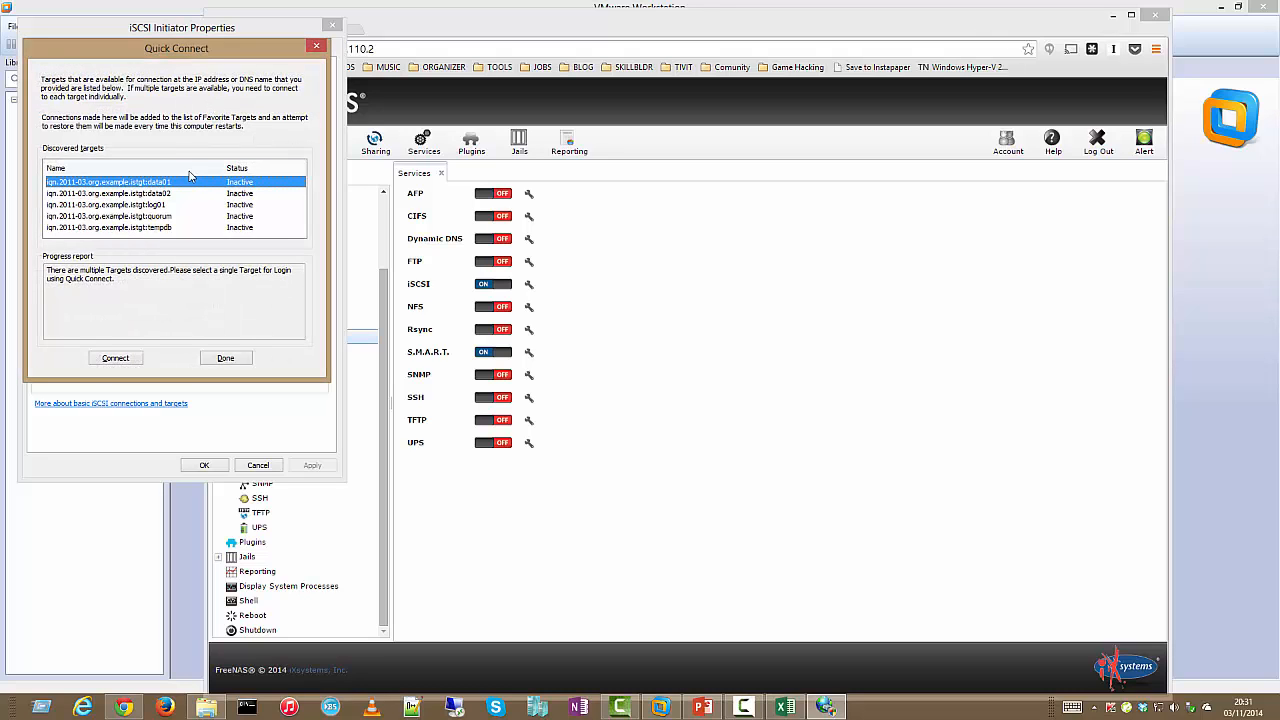
left_click(187, 193)
left_click(191, 205)
left_click(191, 184)
left_click(190, 204)
left_click(192, 183)
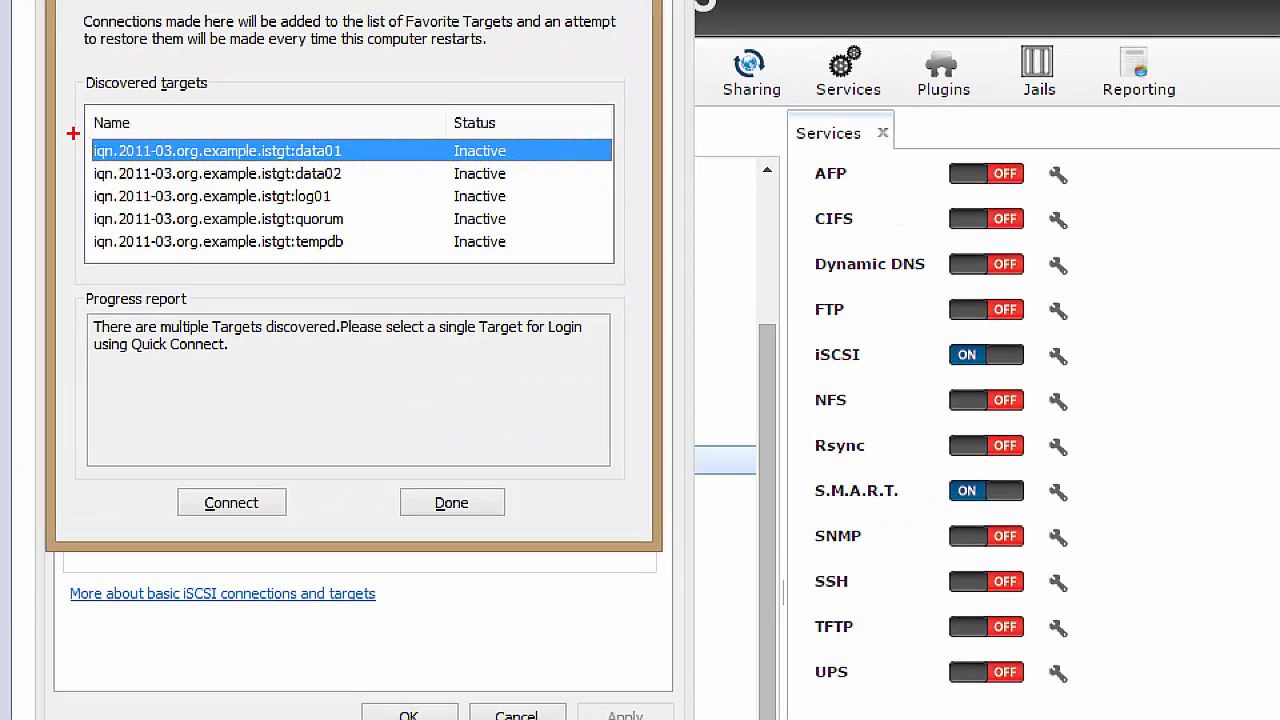
mouse_move(72, 133)
left_mouse_down()
mouse_move(386, 243)
mouse_move(620, 293)
left_mouse_up()
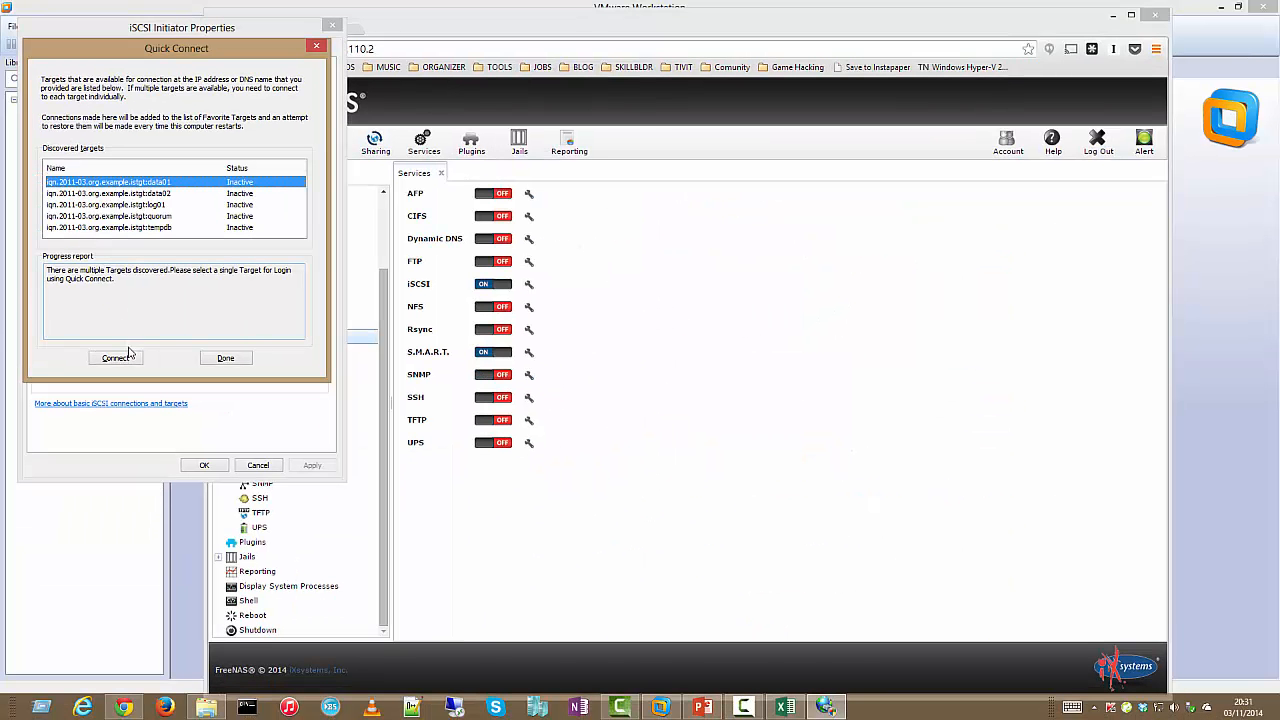
left_click(132, 359)
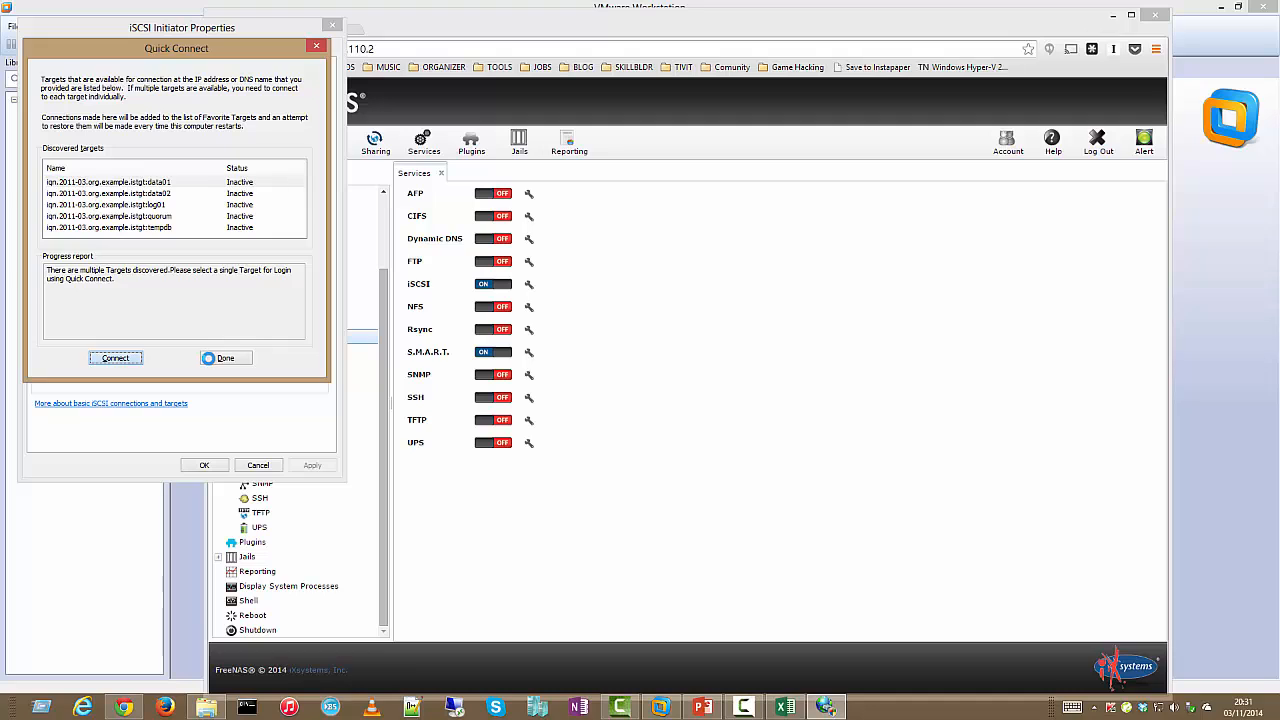
Connect the data02, log01, quorum and tempdb targets, then finish with Done
left_click(275, 193)
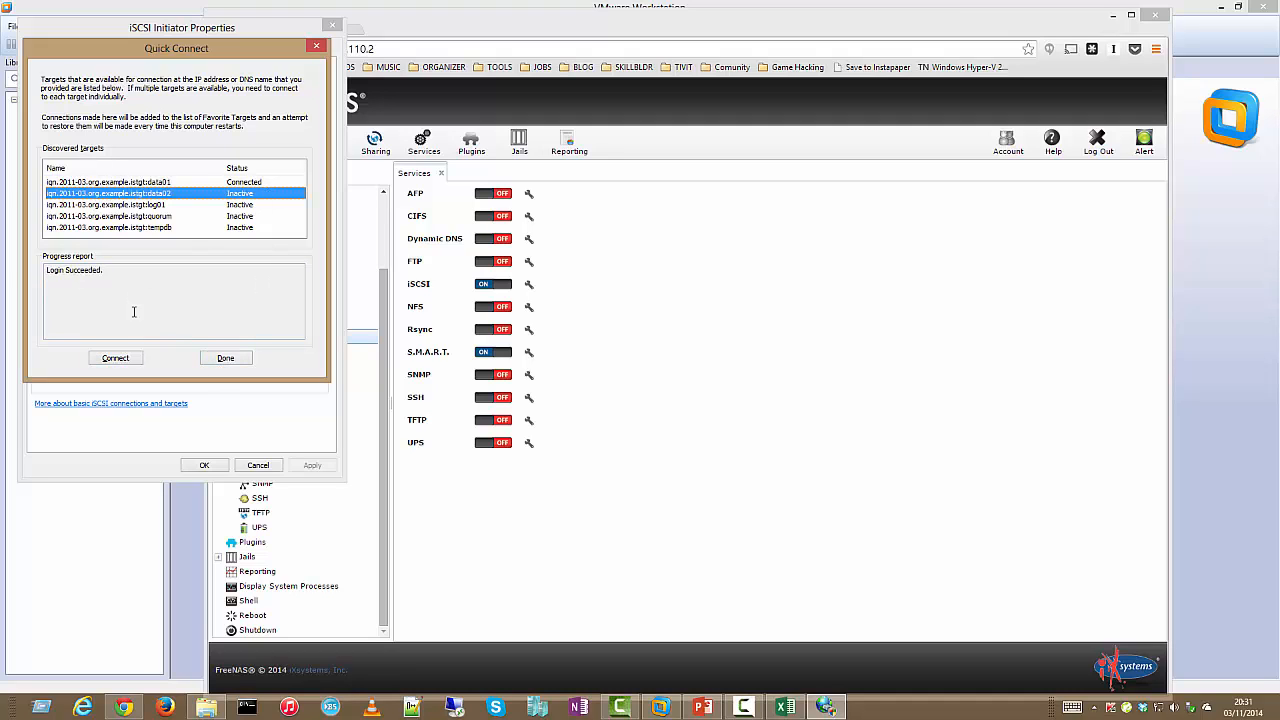
left_click(138, 359)
left_click(240, 205)
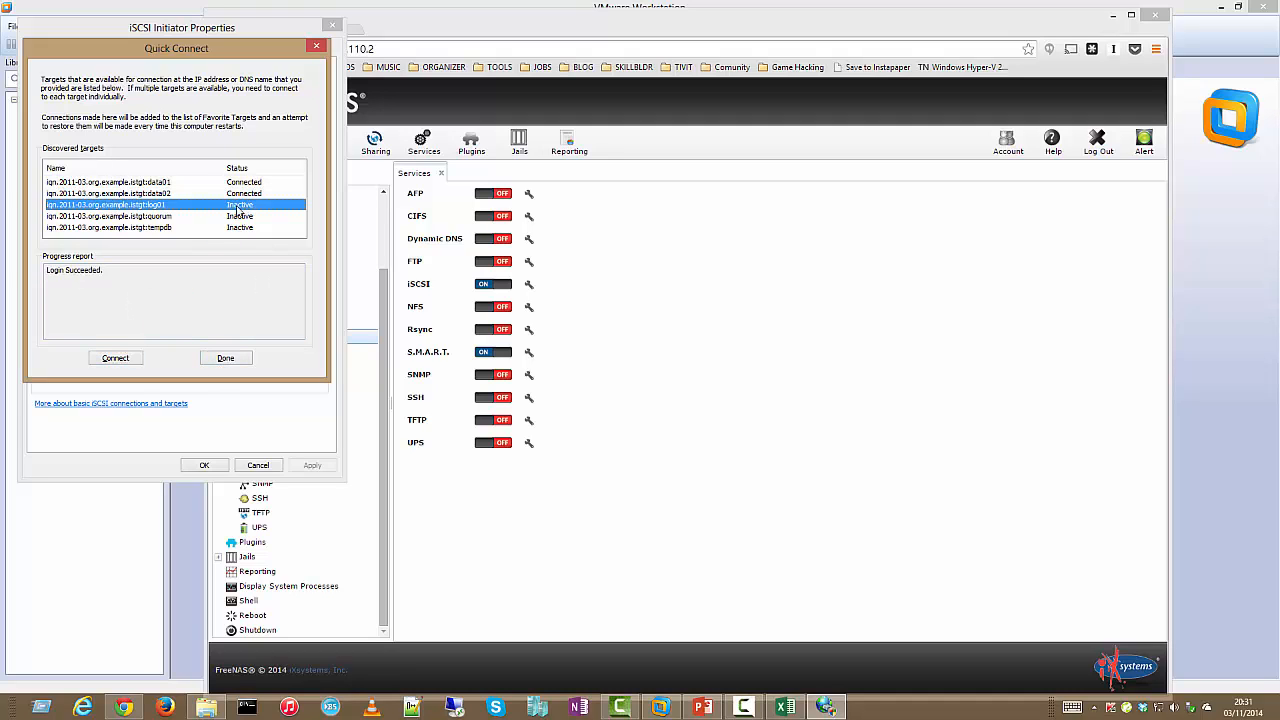
left_click(130, 358)
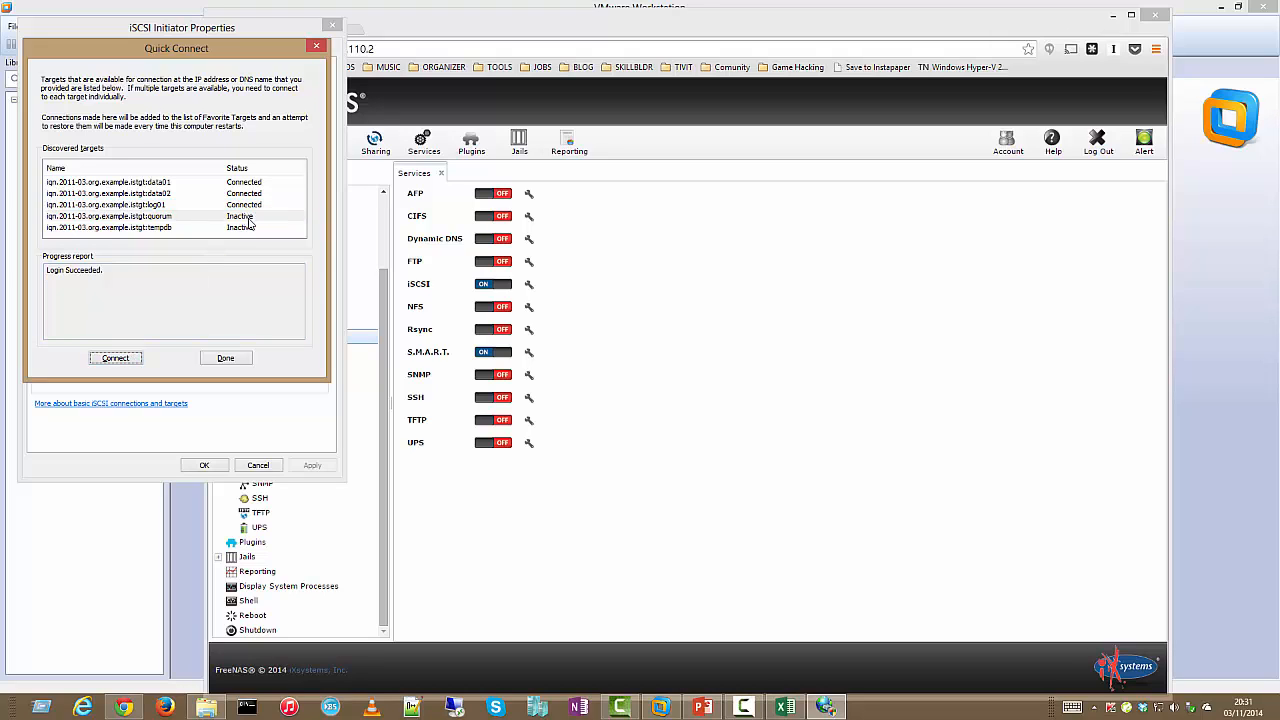
left_click(250, 216)
left_click(133, 358)
left_click(240, 228)
left_click(120, 357)
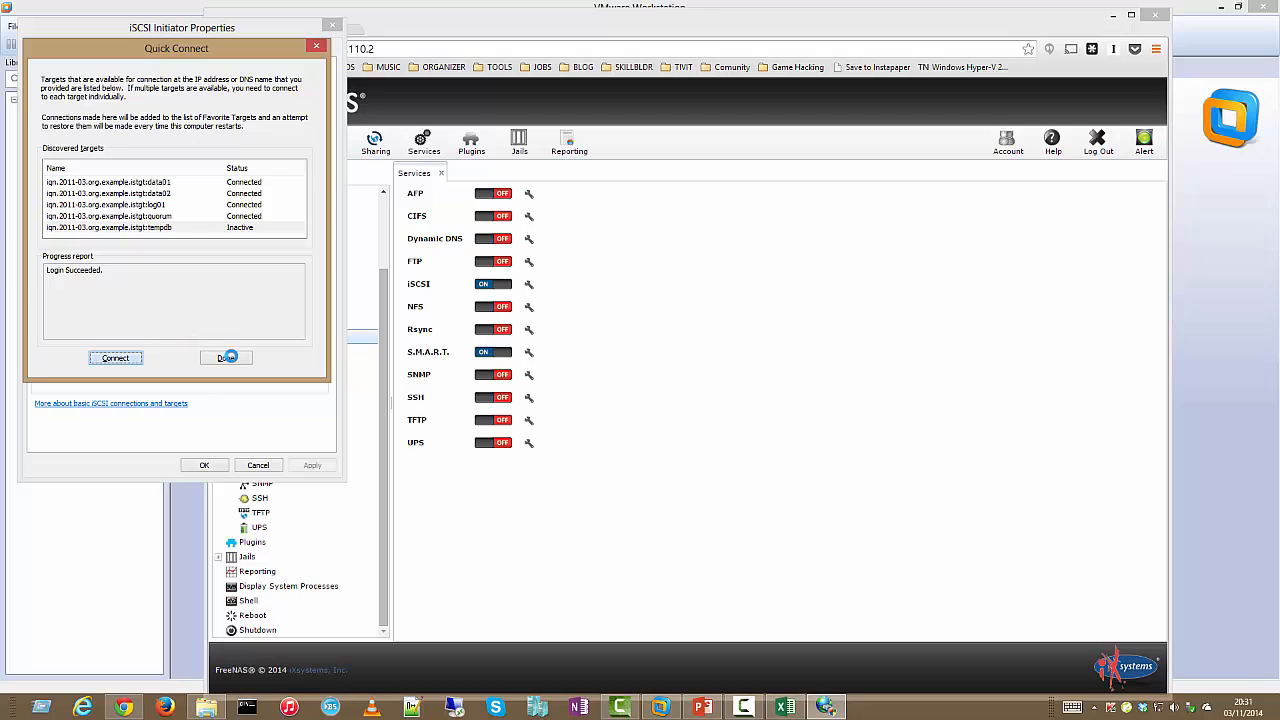
left_click(229, 358)
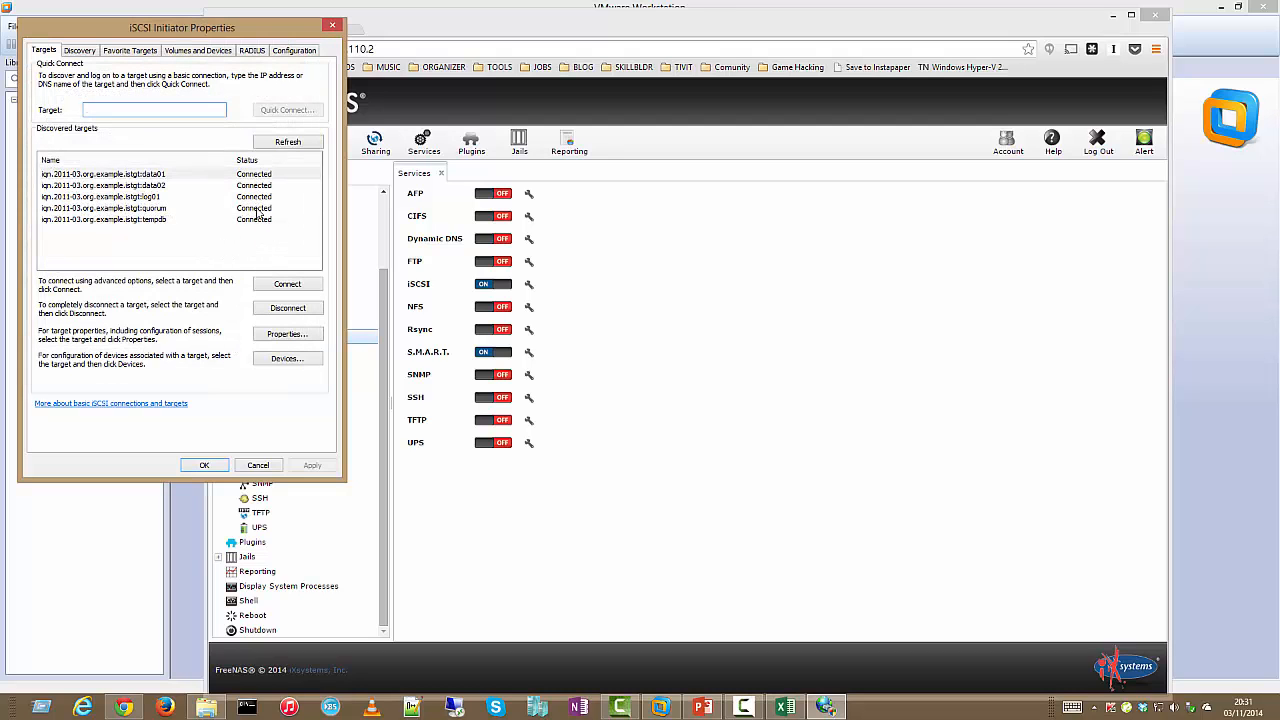
Auto Configure the five iSCSI disks under Volumes and Devices, then confirm with OK
left_click(207, 54)
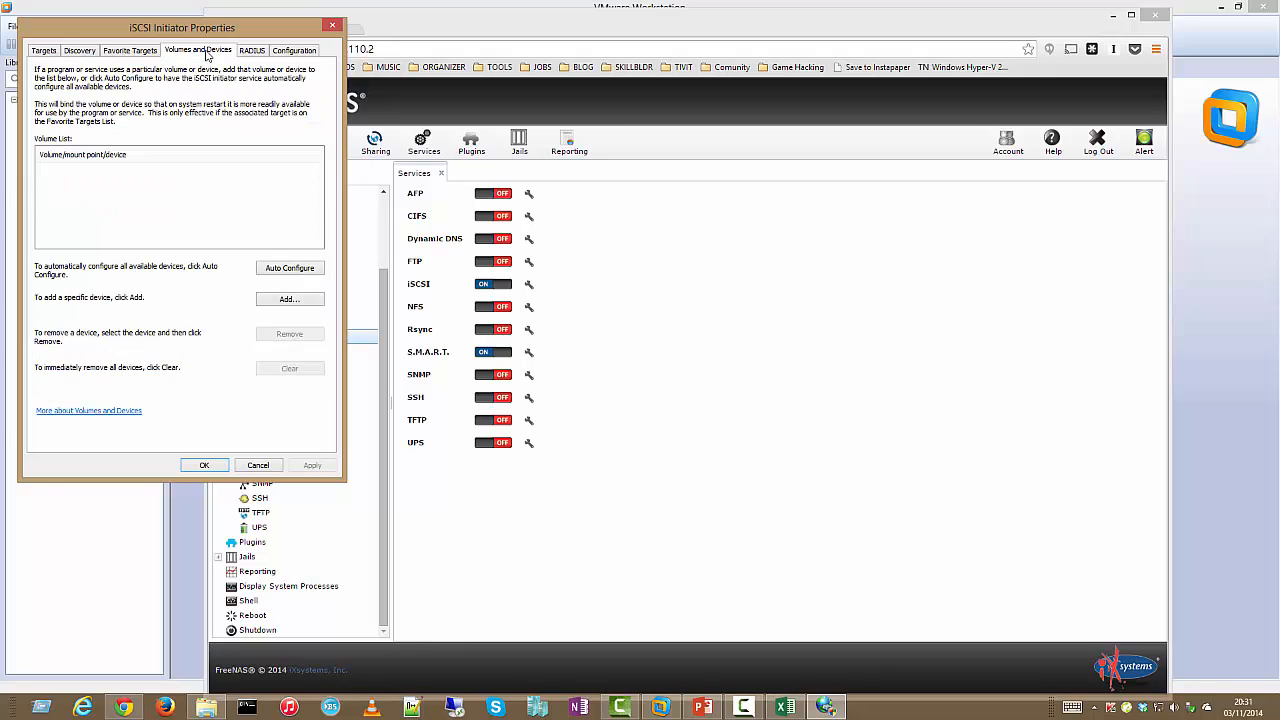
left_click(46, 50)
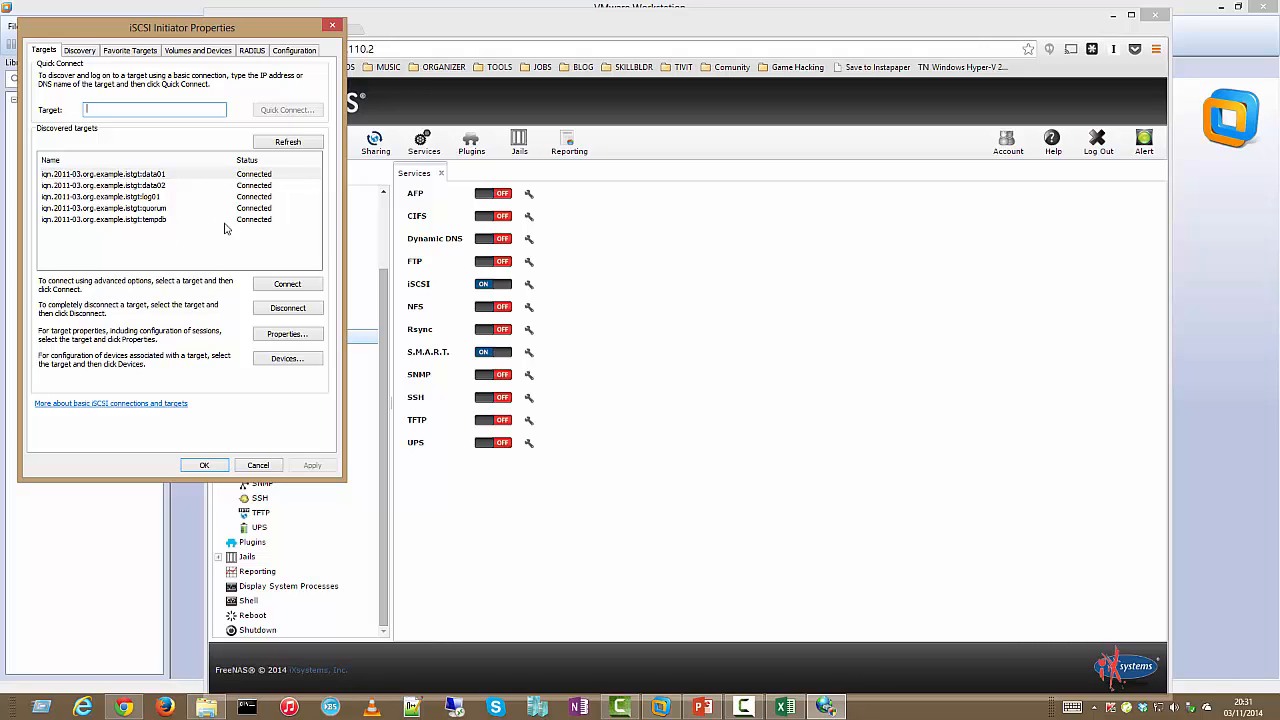
left_click(196, 51)
left_click(285, 270)
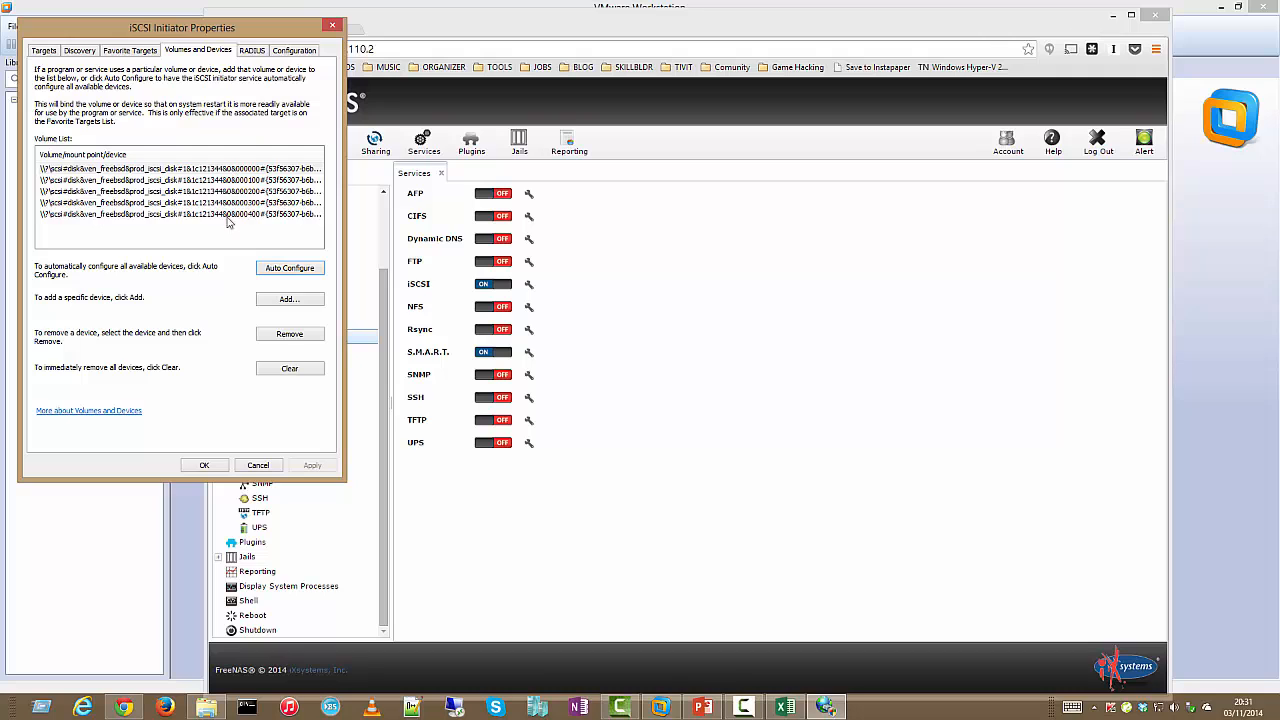
left_click(205, 466)
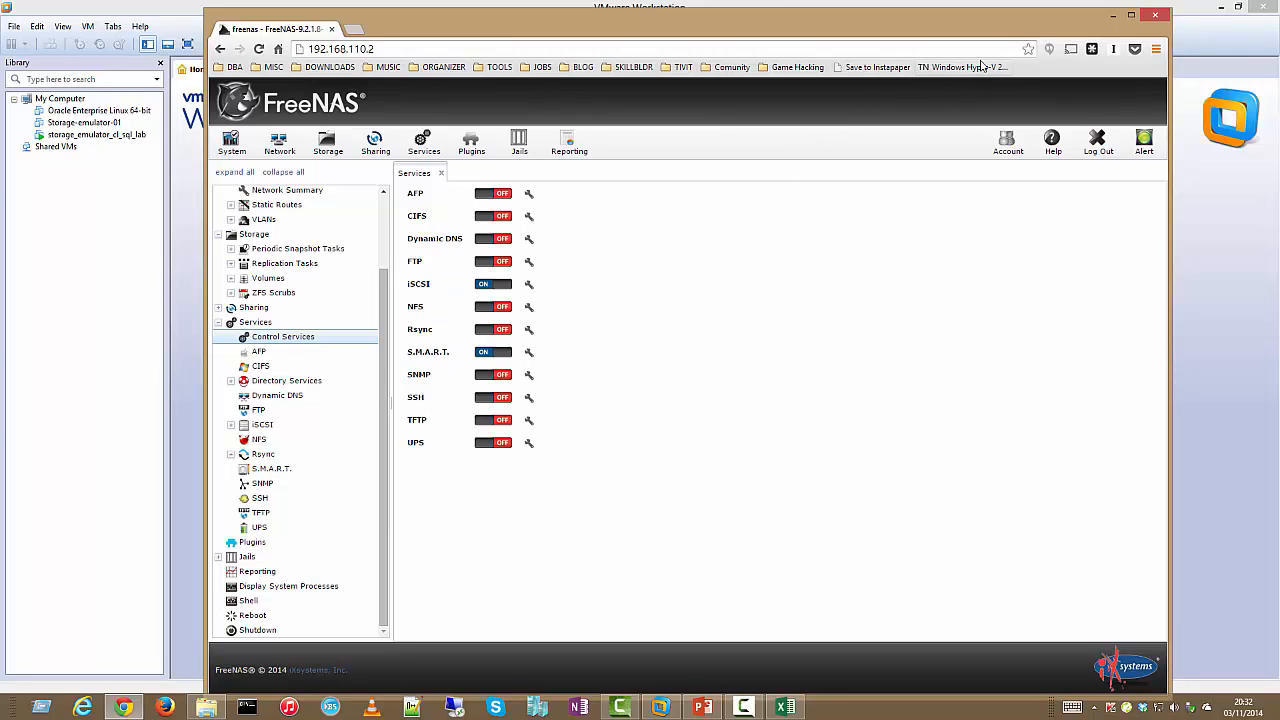
Minimize the FreeNAS browser and run diskmgmt.msc to open Disk Management
left_click(1117, 12)
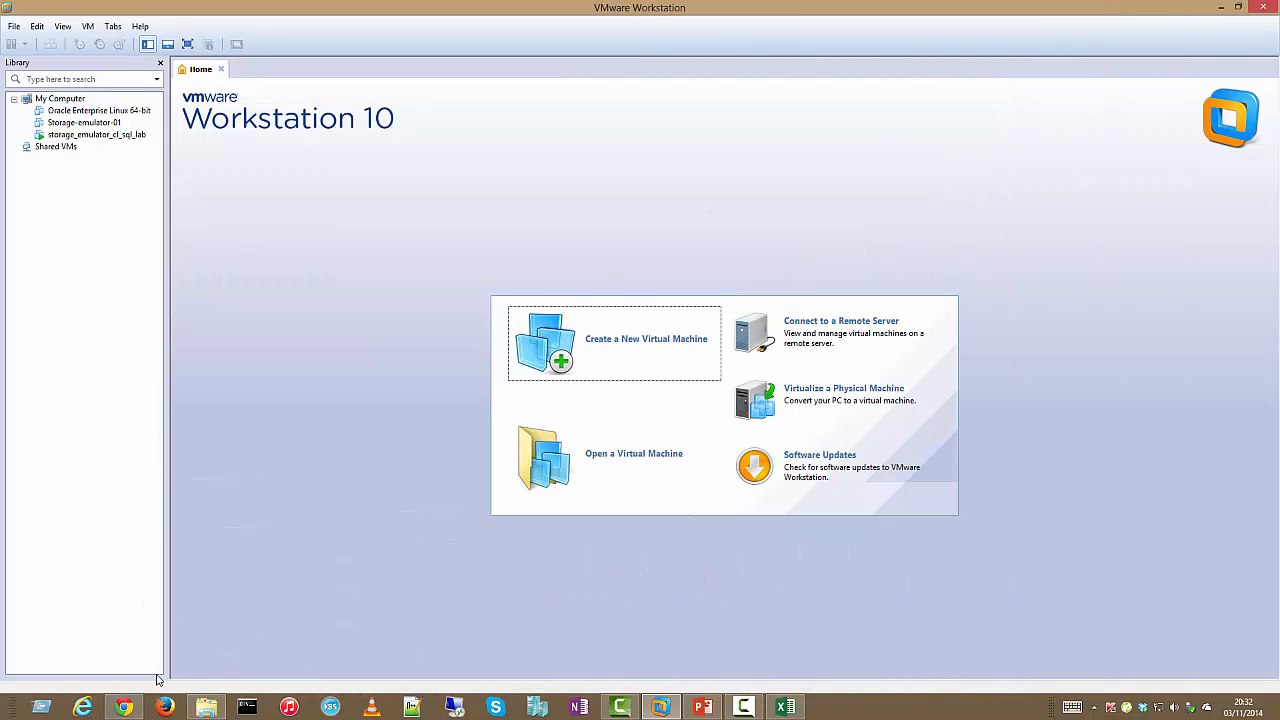
key("super+r")
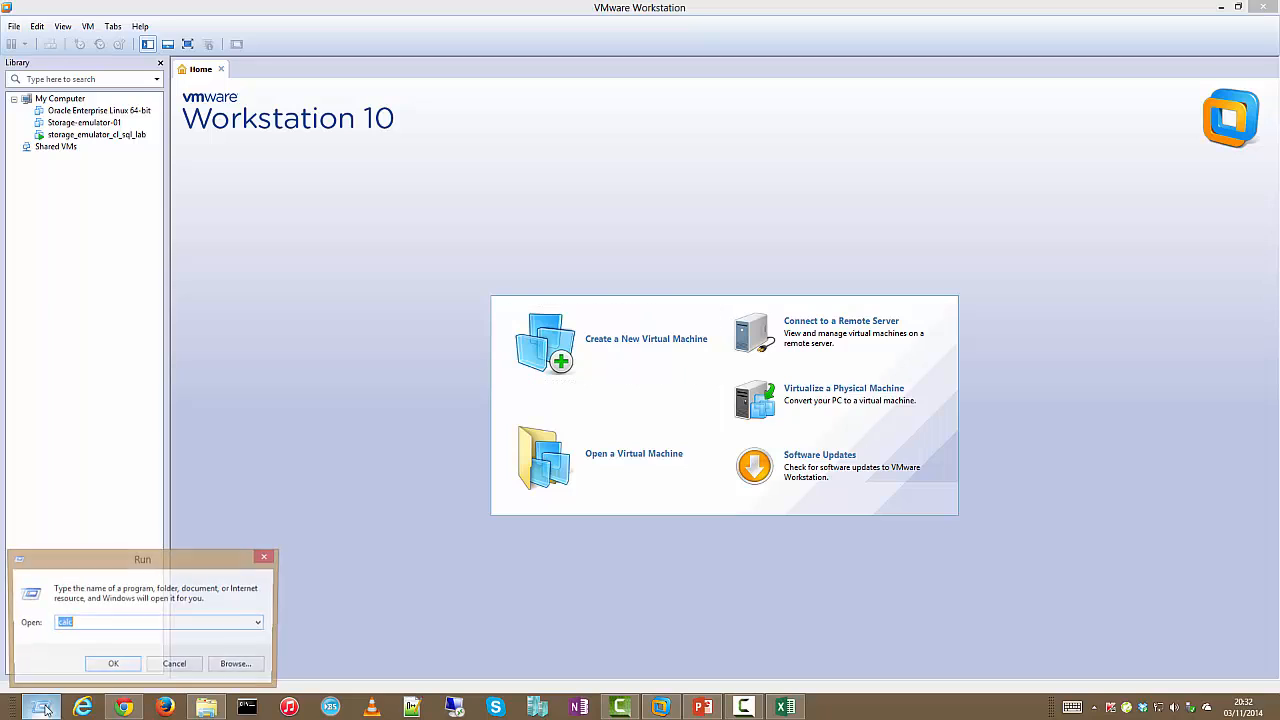
type("disk")
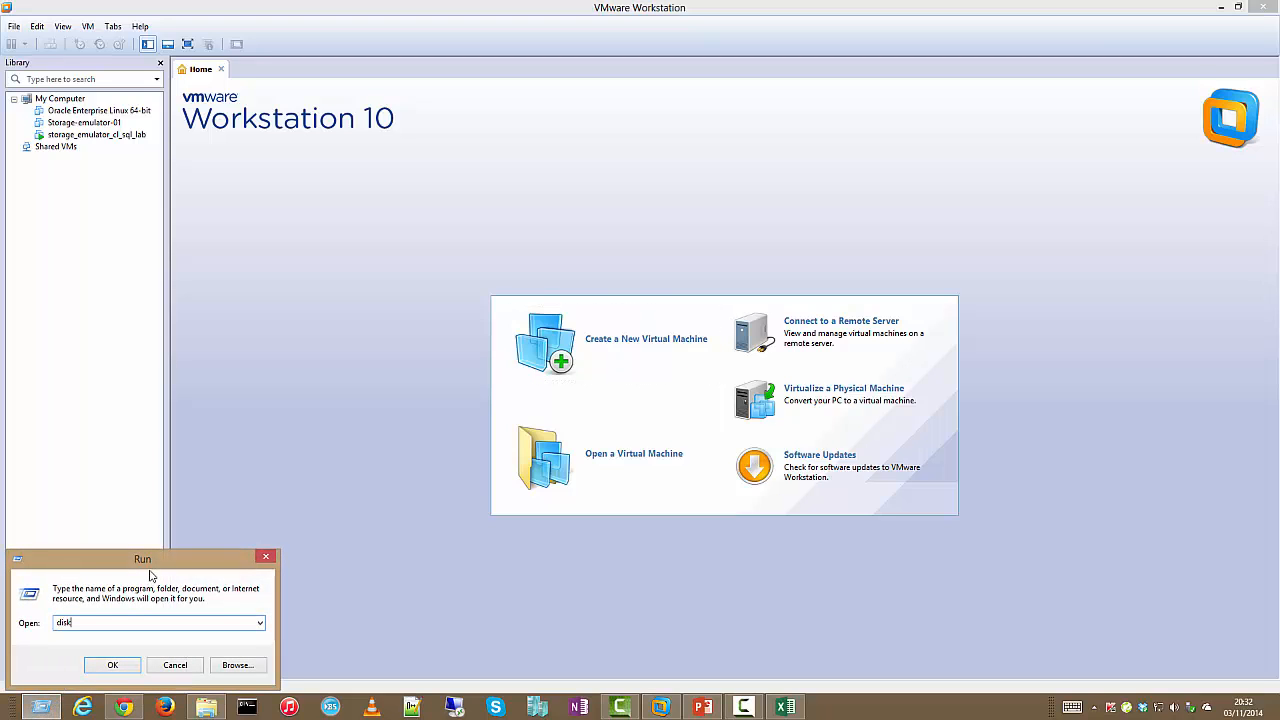
type("mgmt.msc")
key("Return")
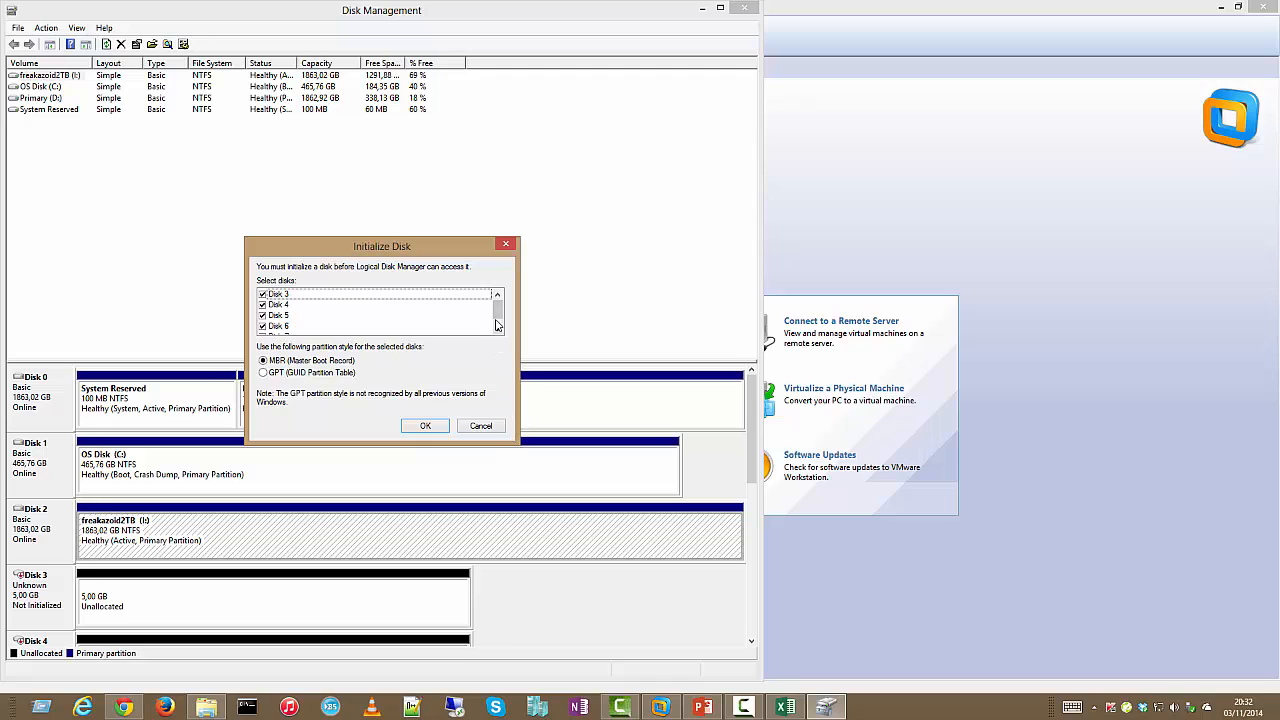
scroll(370, 315, "down", 1)
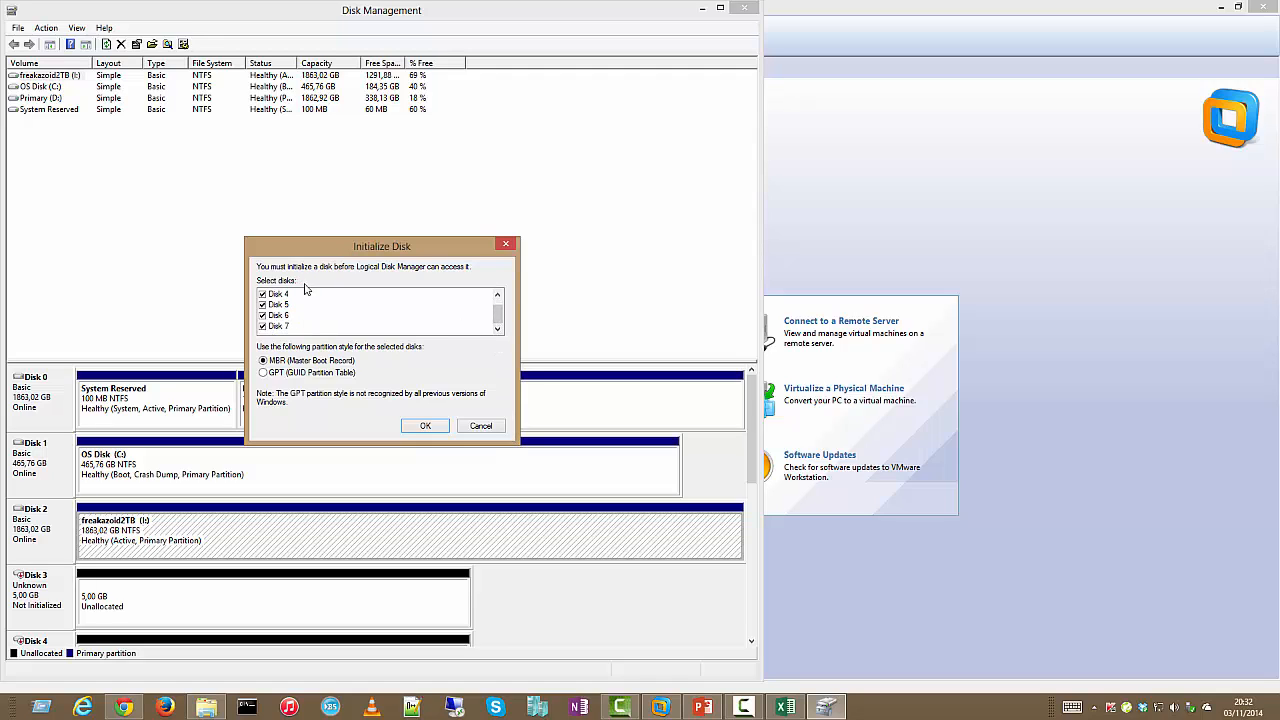
left_click_drag(499, 313, 498, 298)
Initialize the new disks as MBR and check the unallocated space on Disks 3–6
left_click(426, 426)
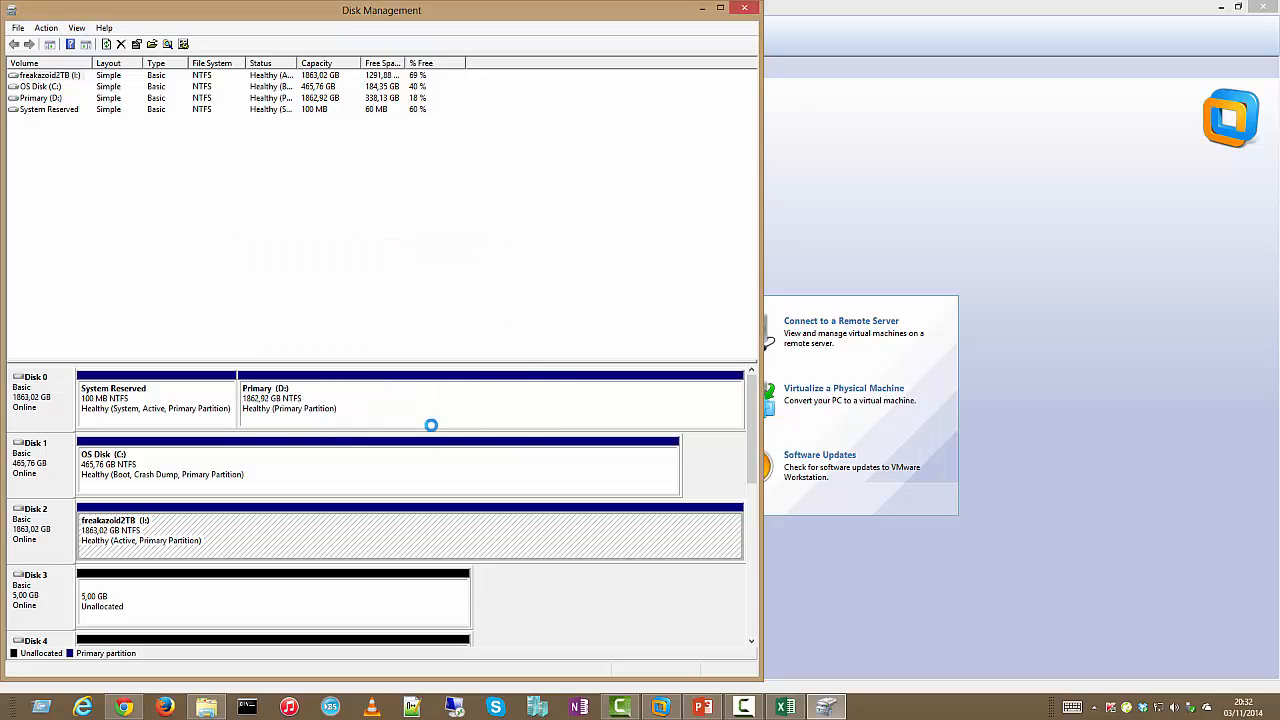
left_click_drag(754, 445, 757, 497)
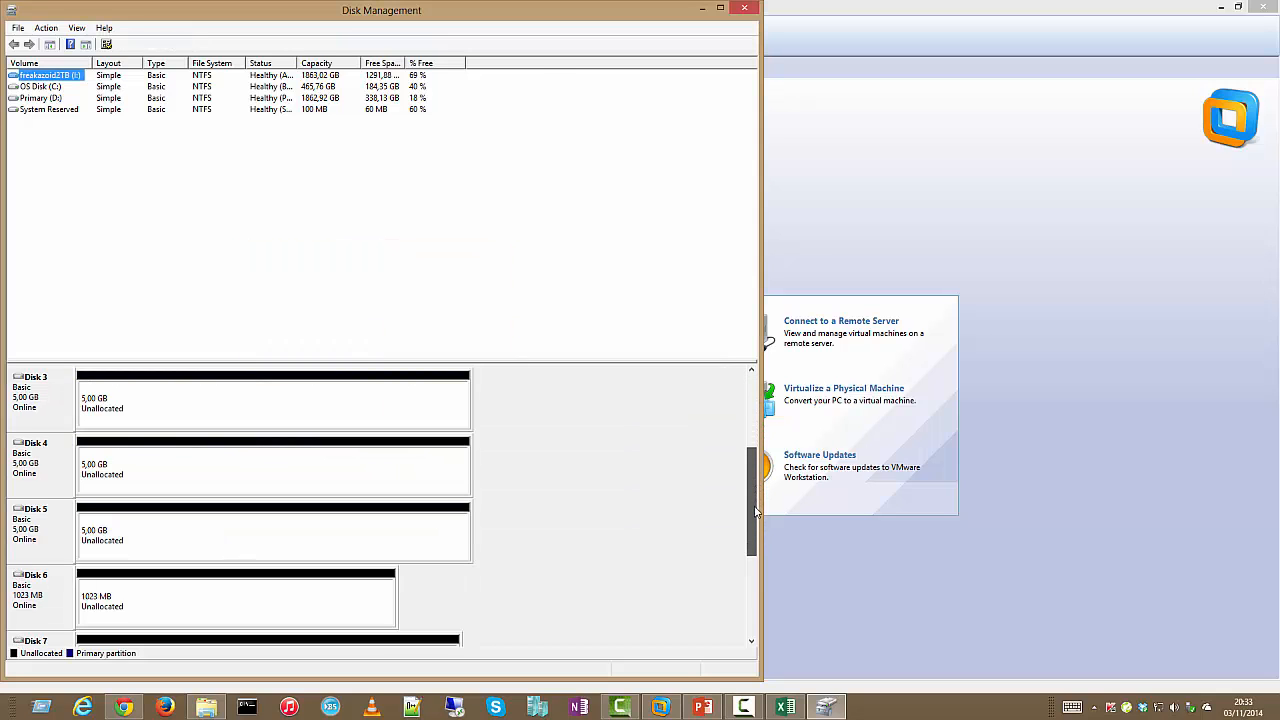
left_click(365, 418)
left_click(343, 492)
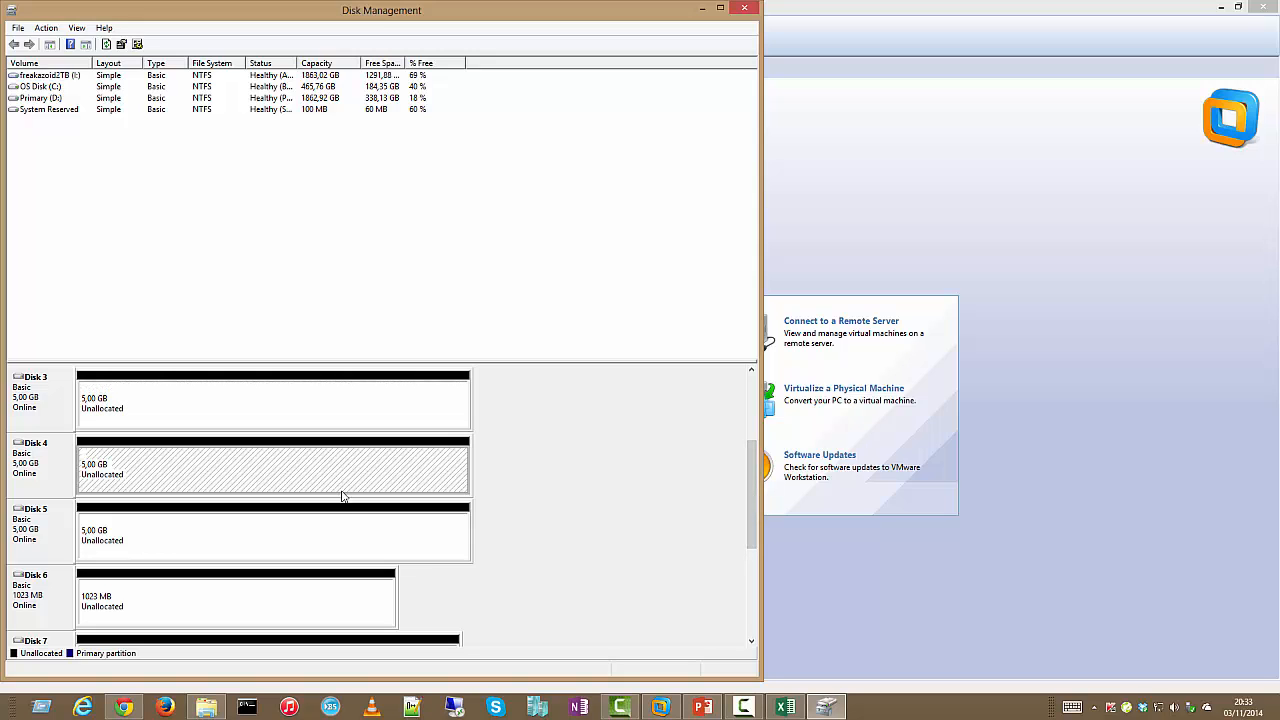
left_click(349, 543)
left_click(330, 606)
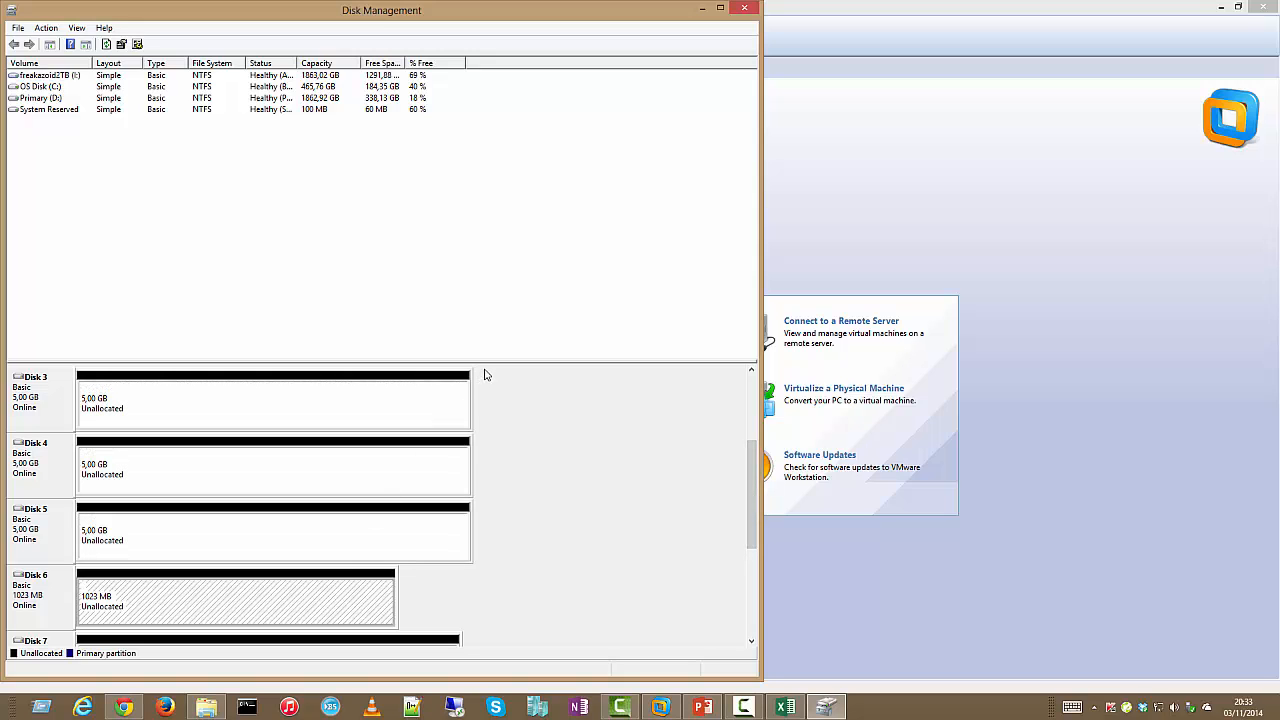
Enlarge the disk view, review Disks 3–7 (three 5.00 GB, 1023 MB, 4.00 GB), and close Disk Management
left_click_drag(489, 362, 501, 143)
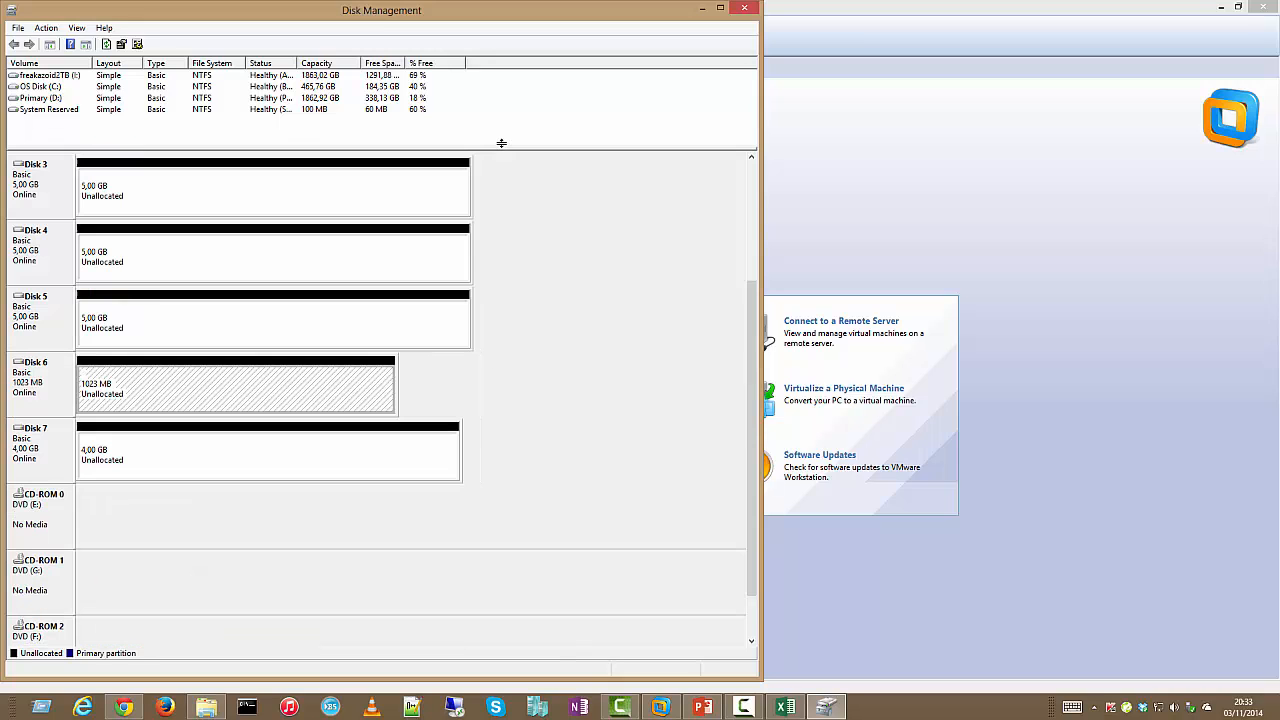
left_click(751, 159)
left_click(751, 159)
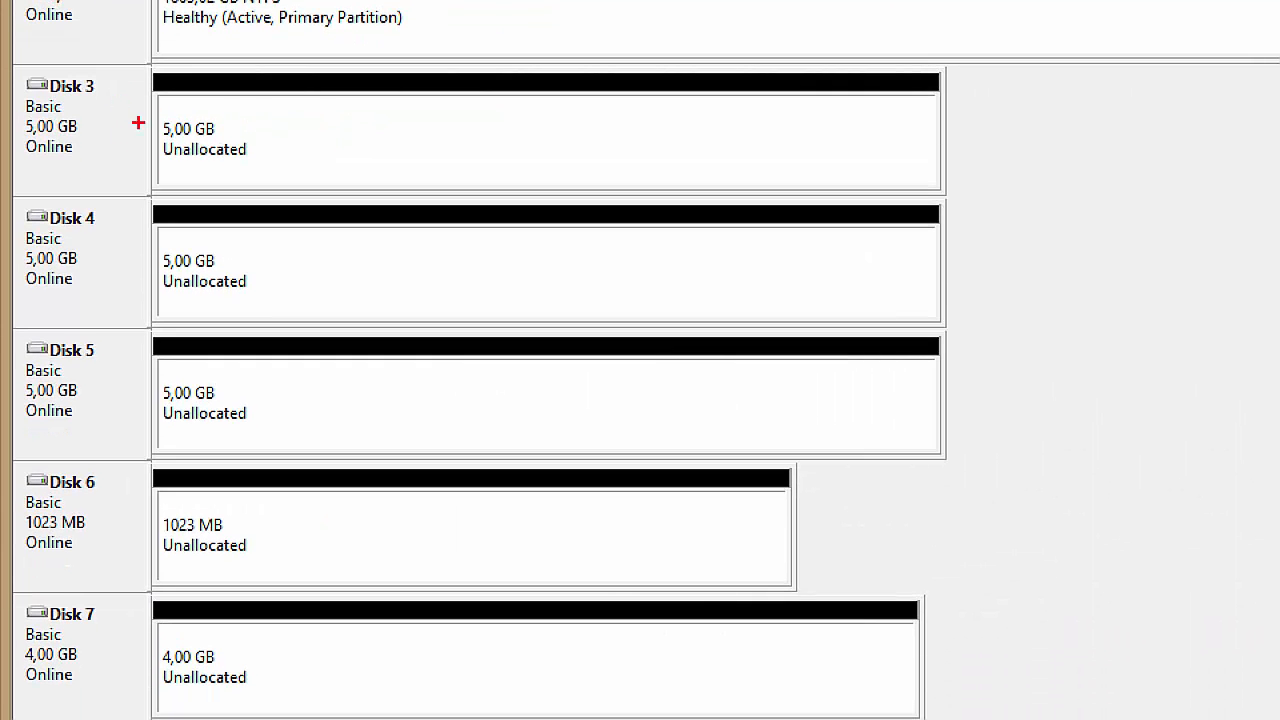
left_click_drag(126, 118, 222, 71)
mouse_move(128, 234)
left_mouse_down()
mouse_move(165, 257)
mouse_move(225, 203)
left_mouse_up()
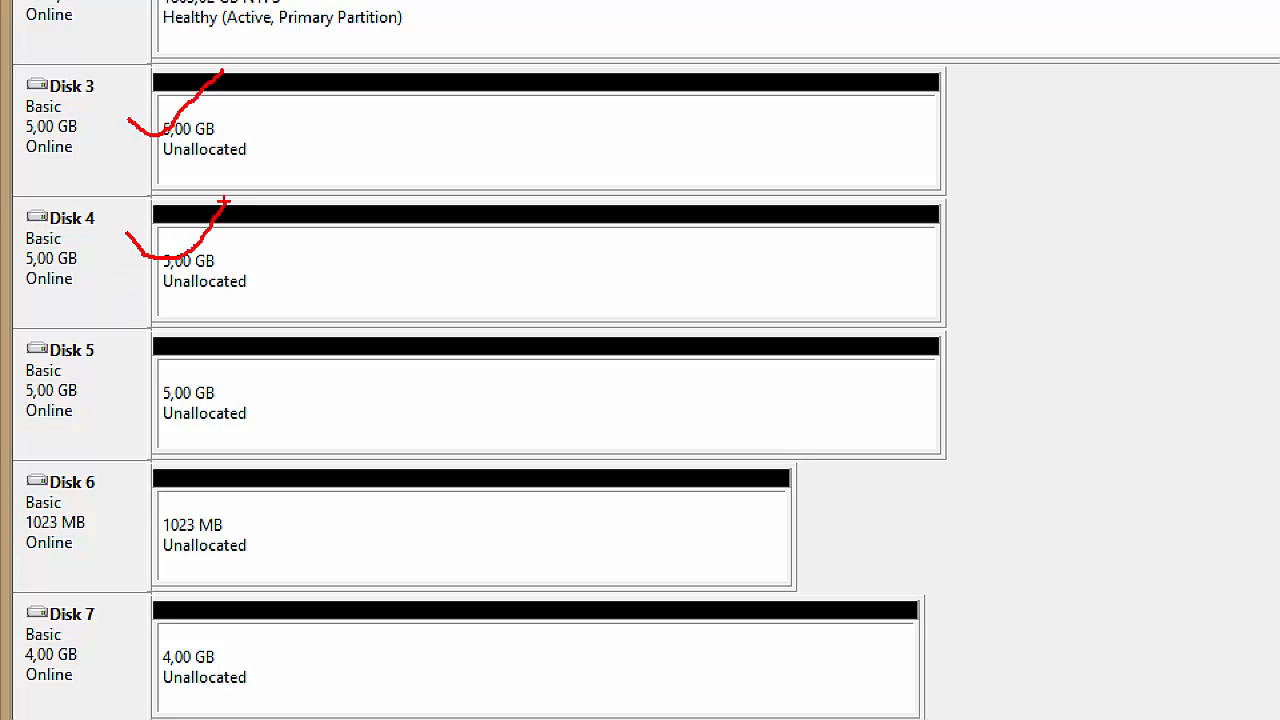
mouse_move(124, 385)
left_mouse_down()
mouse_move(205, 372)
mouse_move(222, 341)
left_mouse_up()
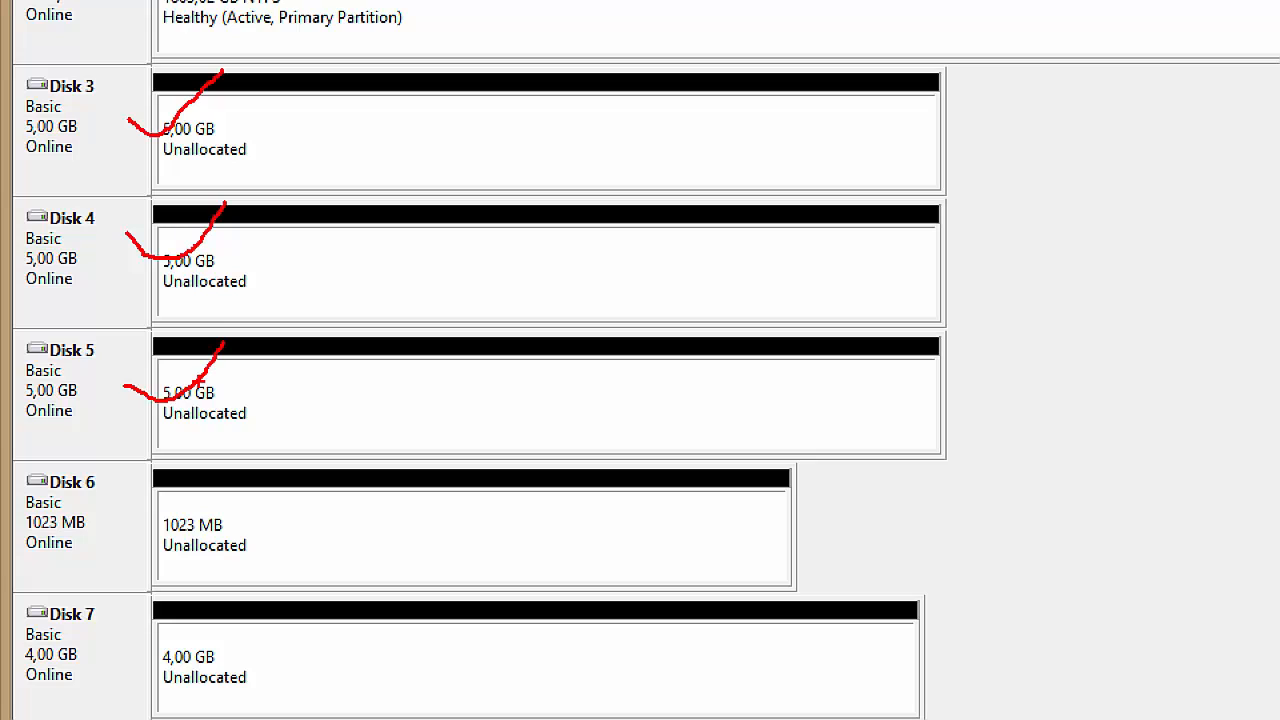
left_click_drag(124, 505, 204, 490)
mouse_move(120, 645)
left_mouse_down()
mouse_move(174, 665)
mouse_move(195, 633)
left_mouse_up()
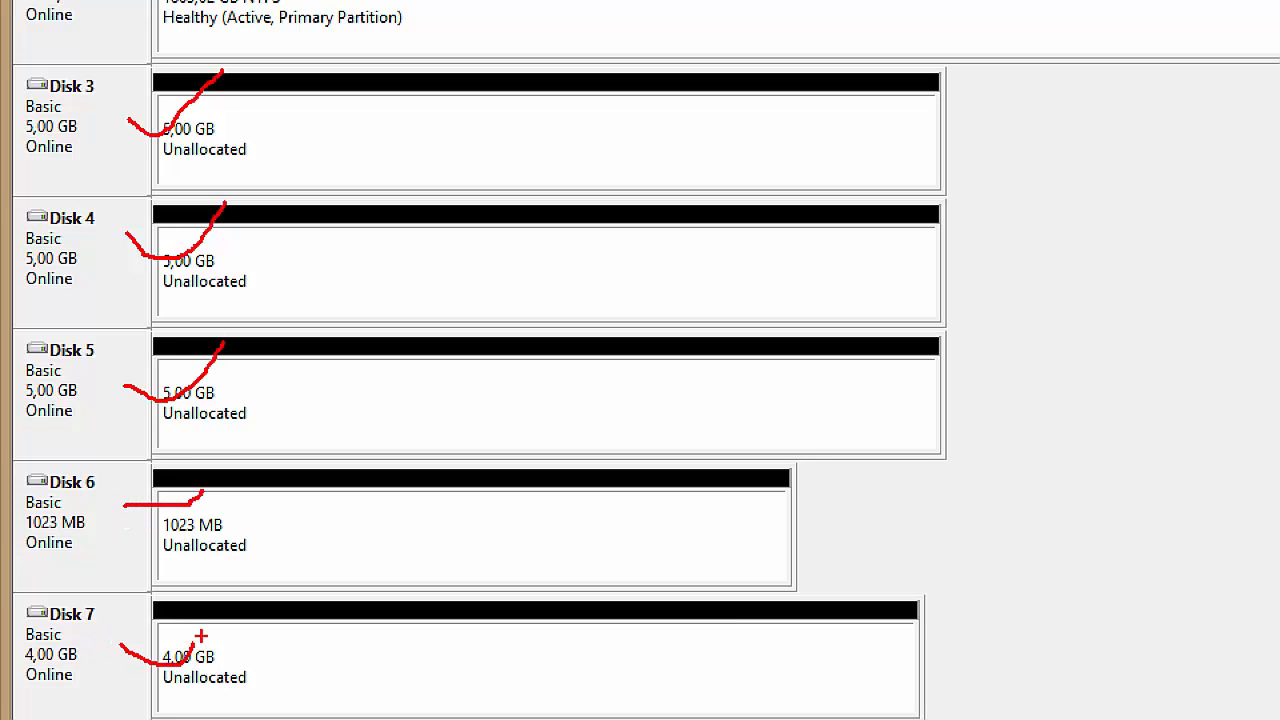
key("Escape")
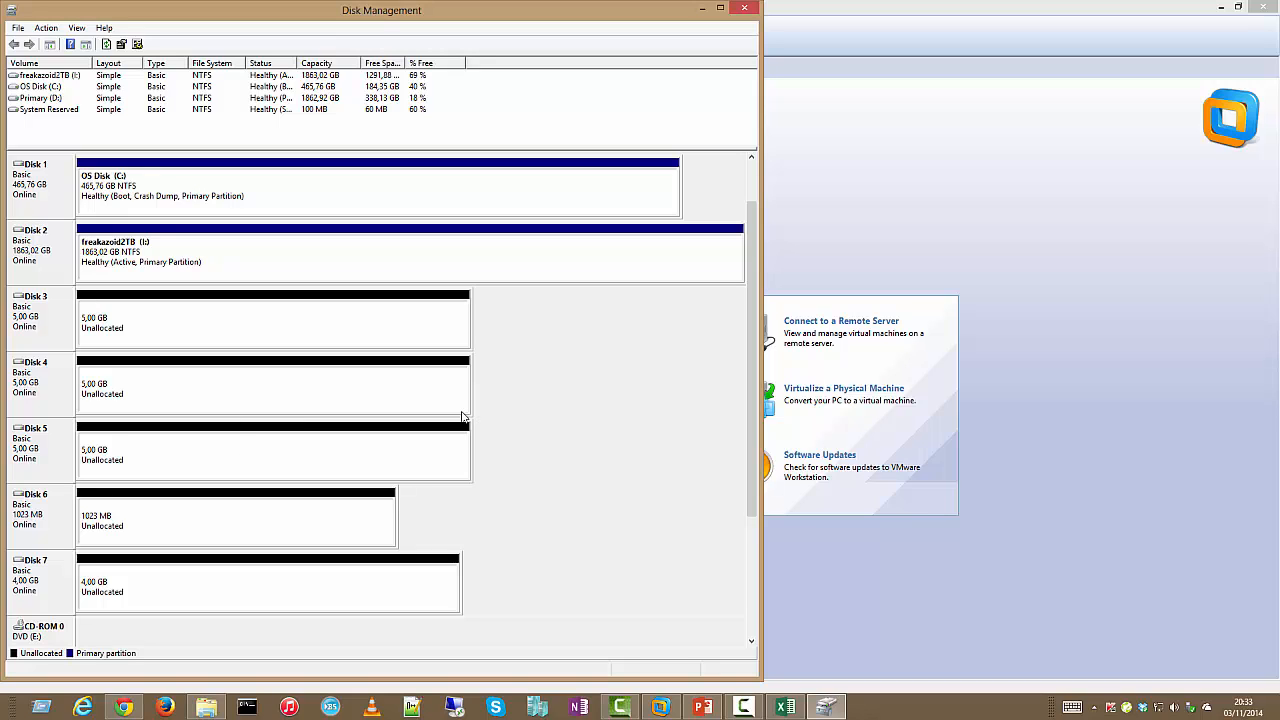
left_click(744, 10)
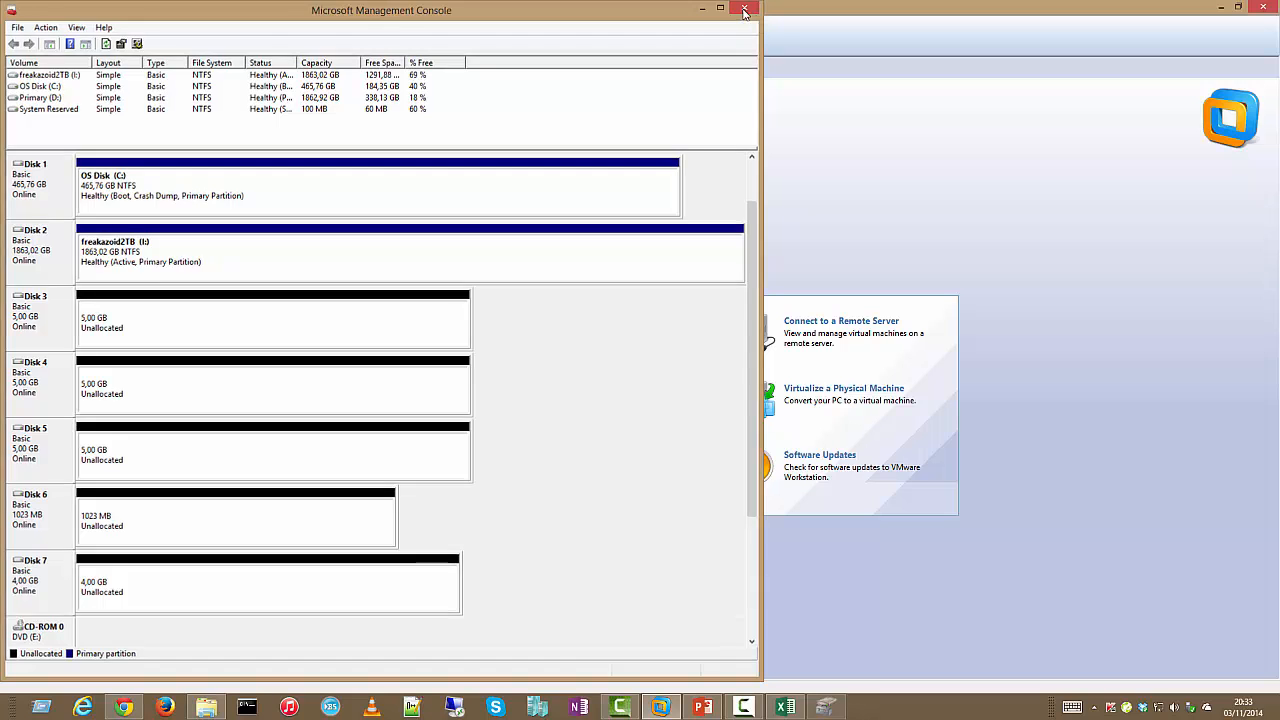